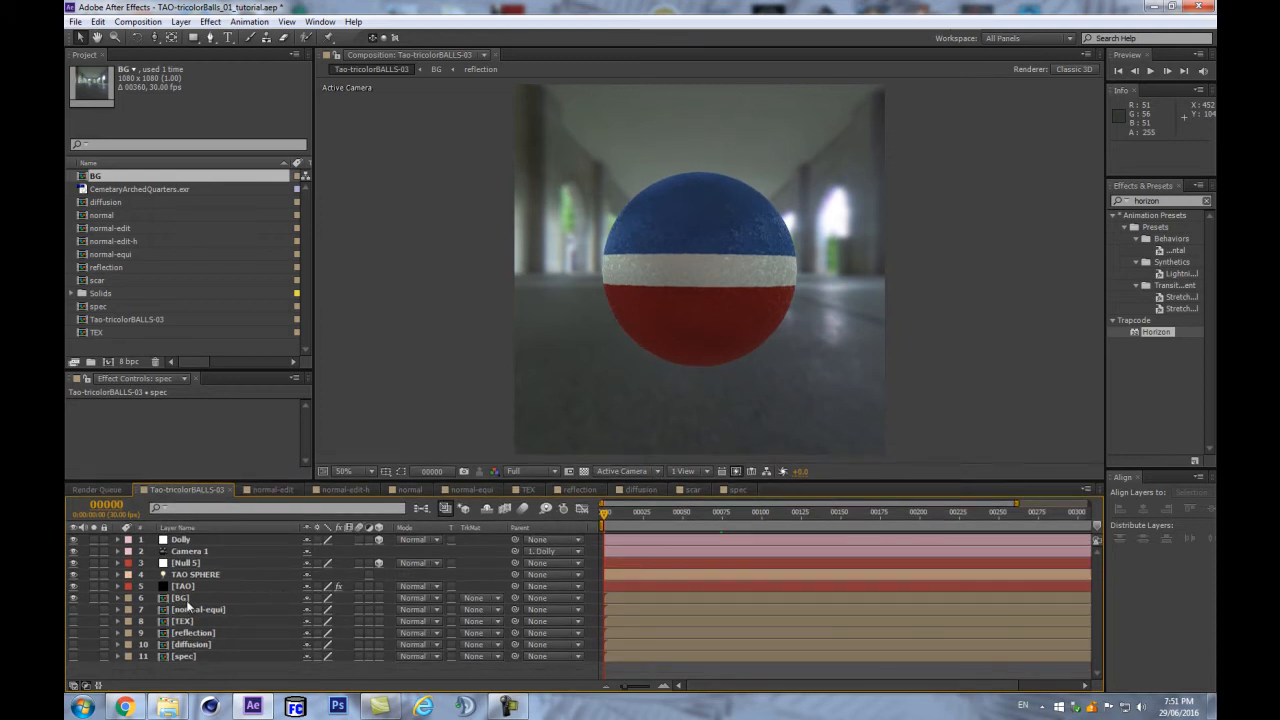
Examine the tricolor sphere's surface detail up close and at full-frame view in the Tao-tricolorBALLS-03 composition
{"action": "left_click_drag", "start_coordinate": [133, 372], "coordinate": [133, 398]}
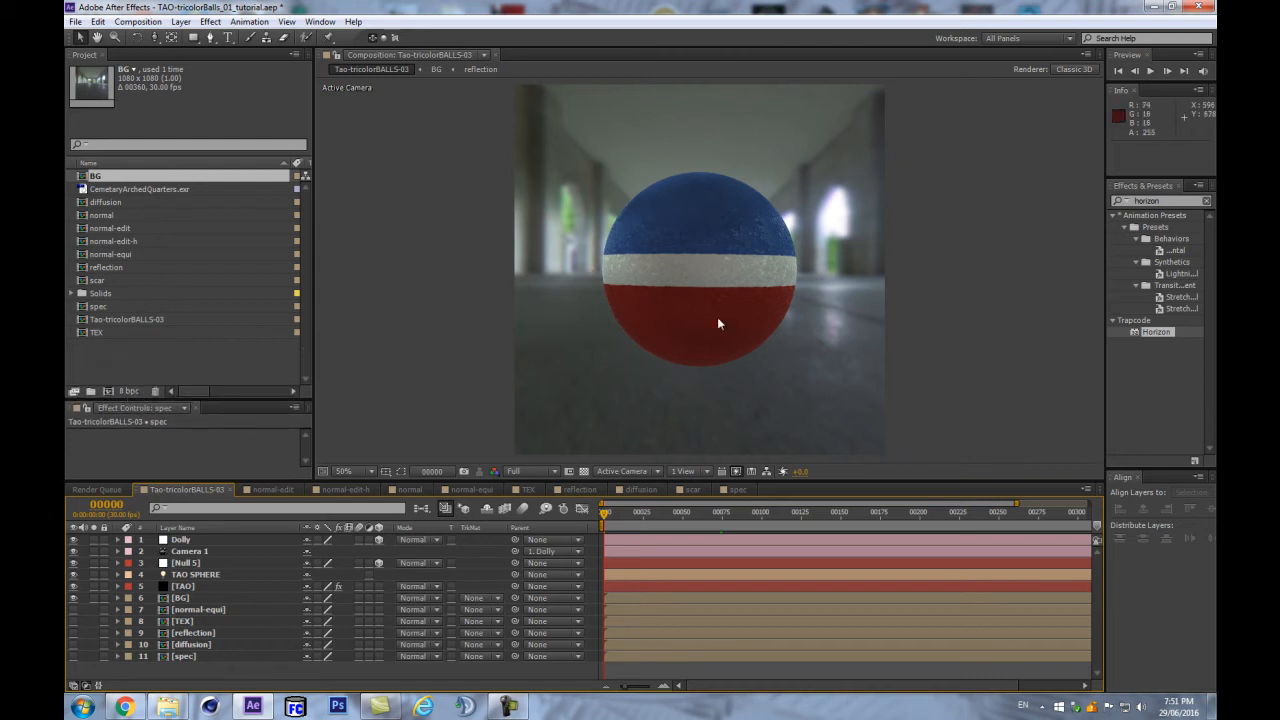
{"action": "scroll", "coordinate": [718, 311], "scroll_direction": "up", "scroll_amount": 1}
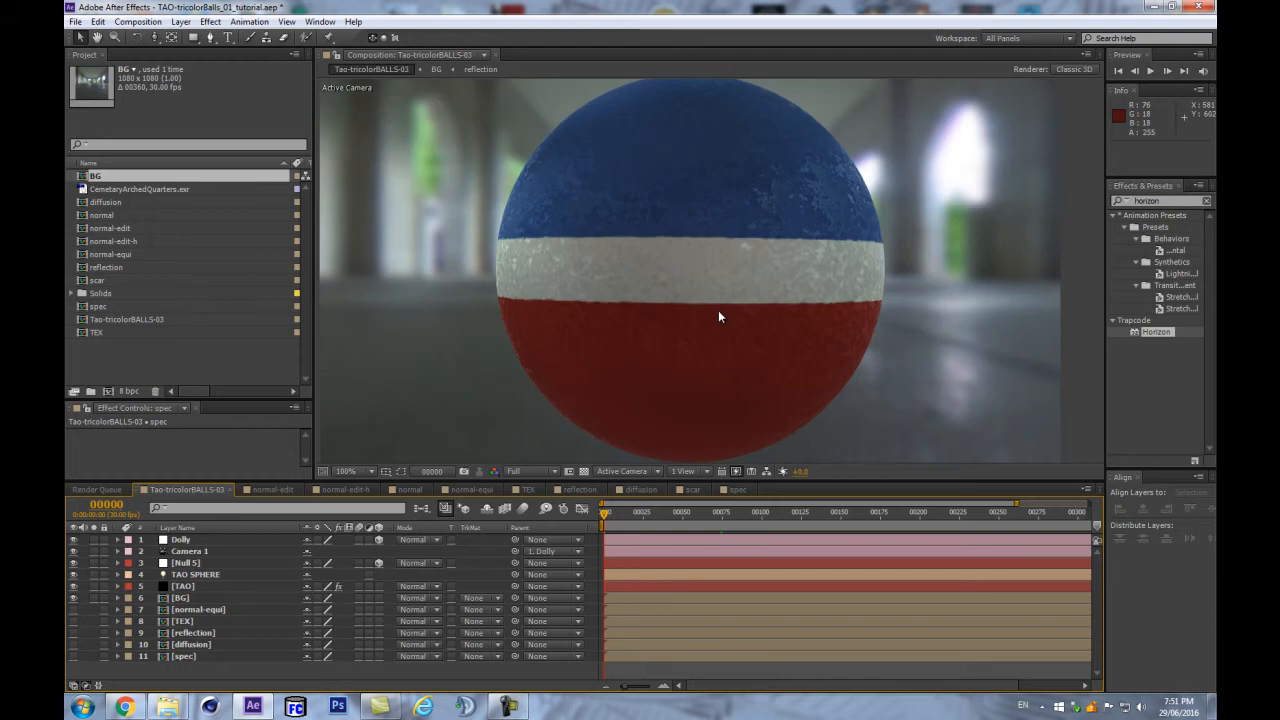
{"action": "left_click", "coordinate": [207, 589]}
{"action": "scroll", "coordinate": [771, 318], "scroll_direction": "down", "scroll_amount": 1}
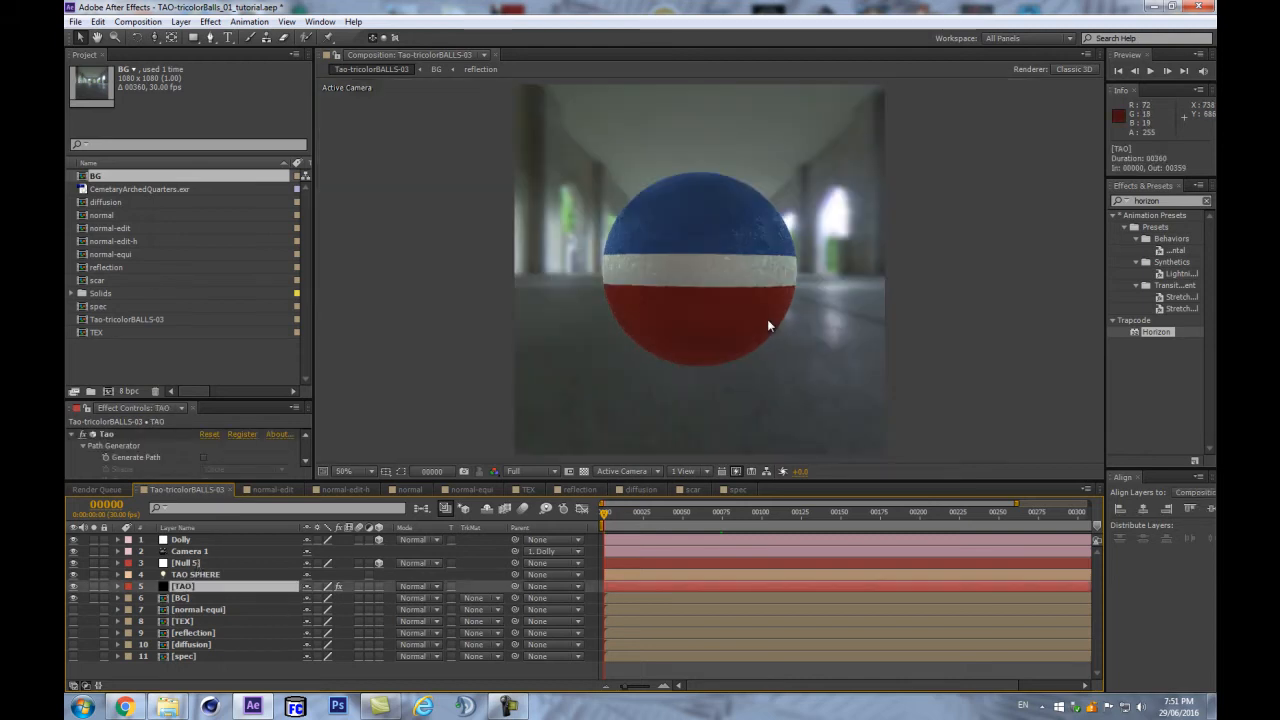
{"action": "scroll", "coordinate": [912, 267], "scroll_direction": "up", "scroll_amount": 1}
{"action": "scroll", "coordinate": [915, 265], "scroll_direction": "down", "scroll_amount": 1}
{"action": "scroll", "coordinate": [897, 276], "scroll_direction": "up", "scroll_amount": 1}
{"action": "scroll", "coordinate": [926, 269], "scroll_direction": "down", "scroll_amount": 1}
{"action": "scroll", "coordinate": [1040, 234], "scroll_direction": "up", "scroll_amount": 1}
{"action": "scroll", "coordinate": [826, 282], "scroll_direction": "down", "scroll_amount": 1}
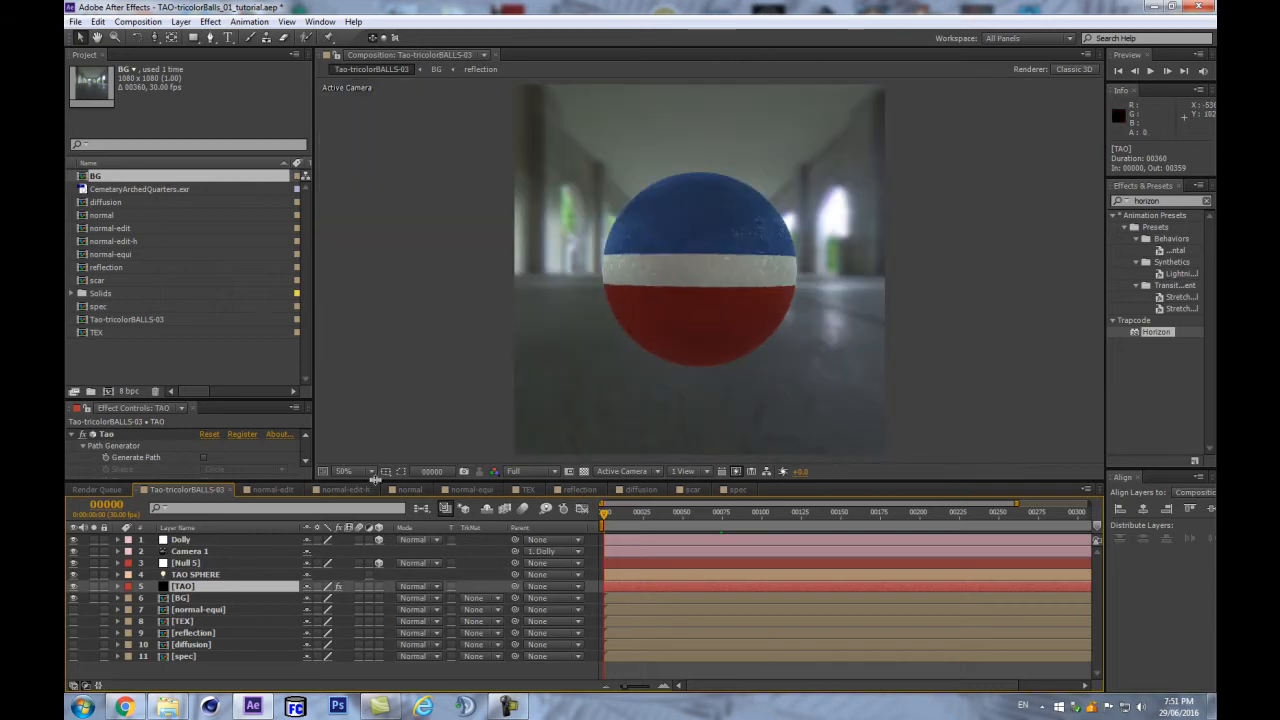
Create a project folder named comps
{"action": "left_click_drag", "start_coordinate": [376, 481], "coordinate": [376, 445]}
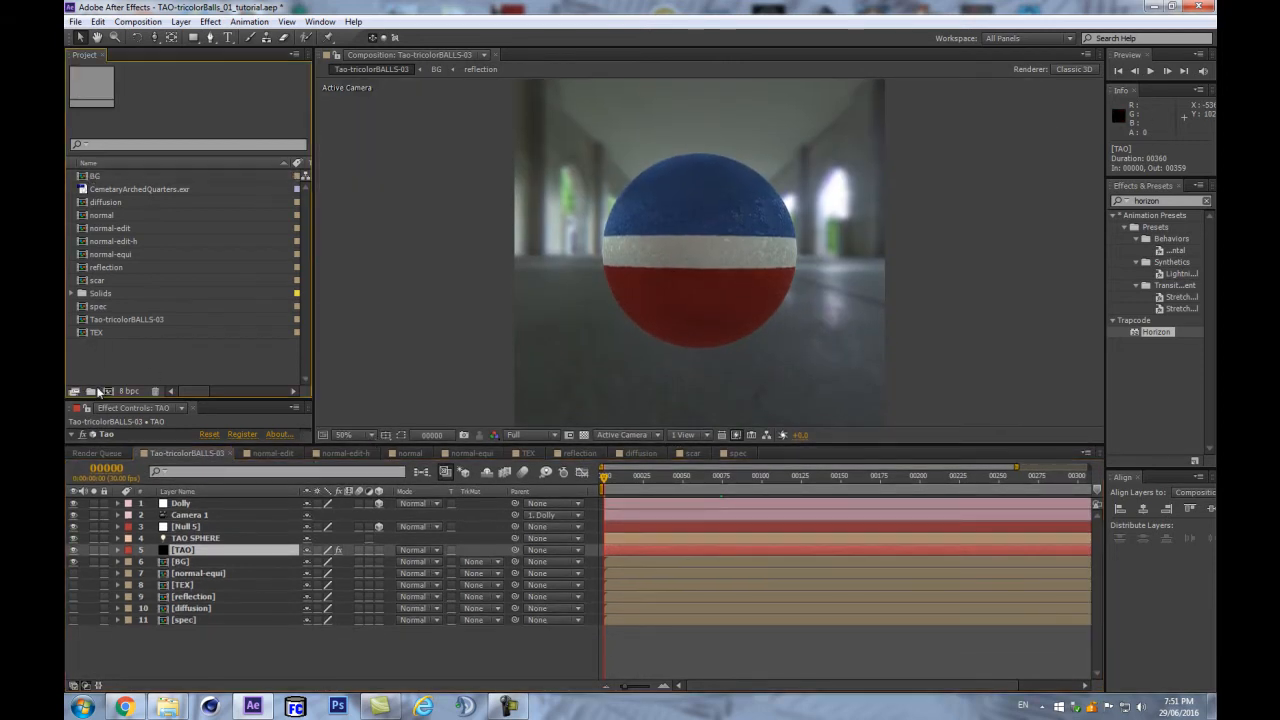
{"action": "left_click", "coordinate": [90, 391]}
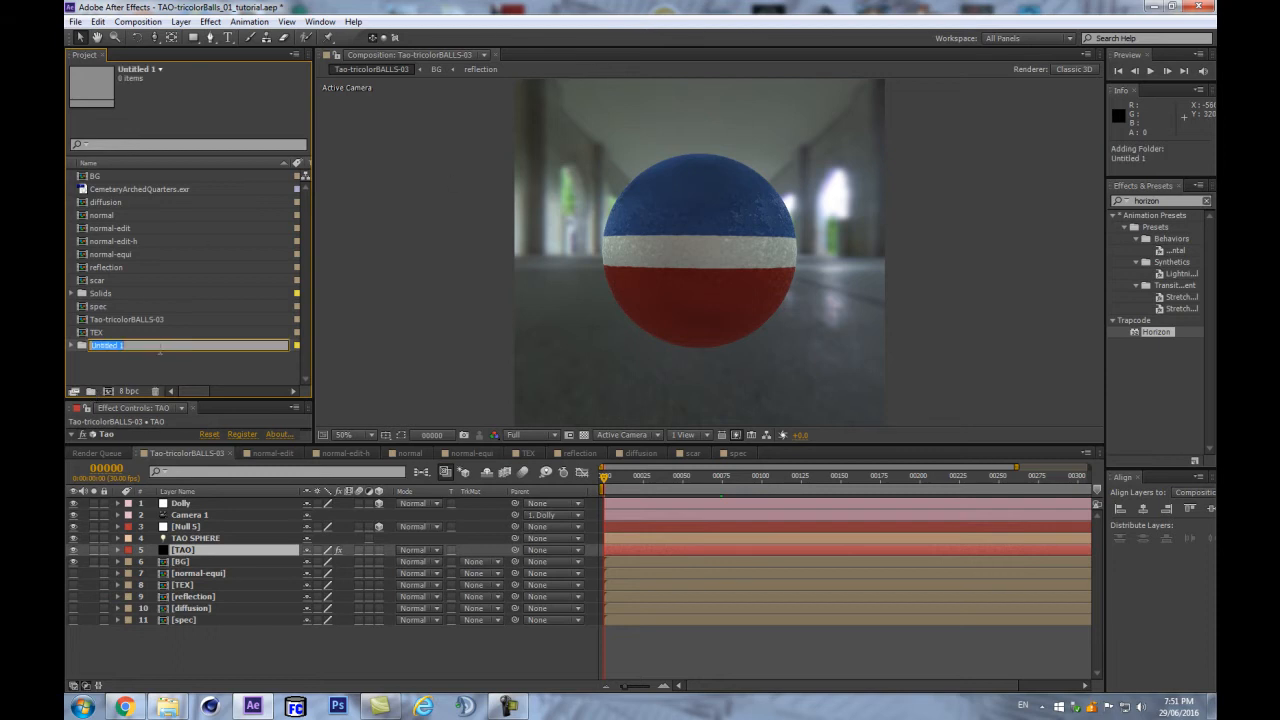
{"action": "type", "text": "comps"}
{"action": "key", "text": "Return"}
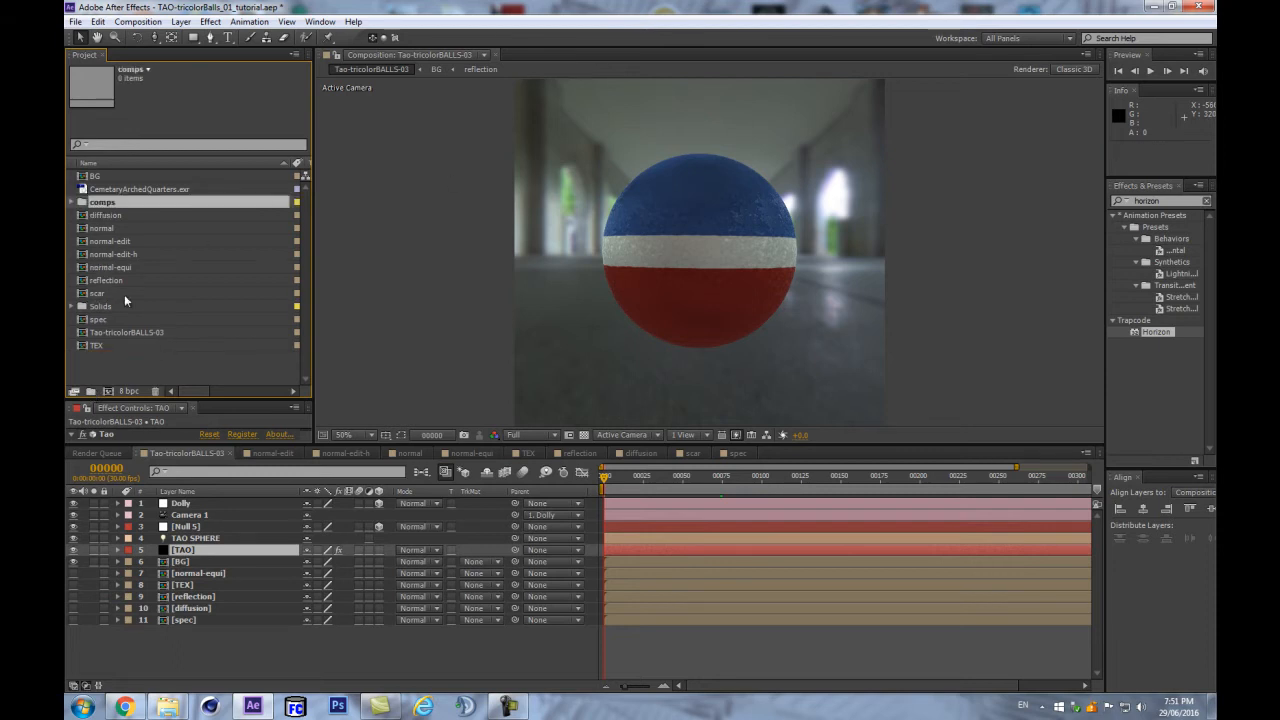
Move all the supporting compositions, such as BG, diffusion, the normal maps, reflection, scar, spec and TEX, into the comps folder
{"action": "left_click", "coordinate": [110, 230]}
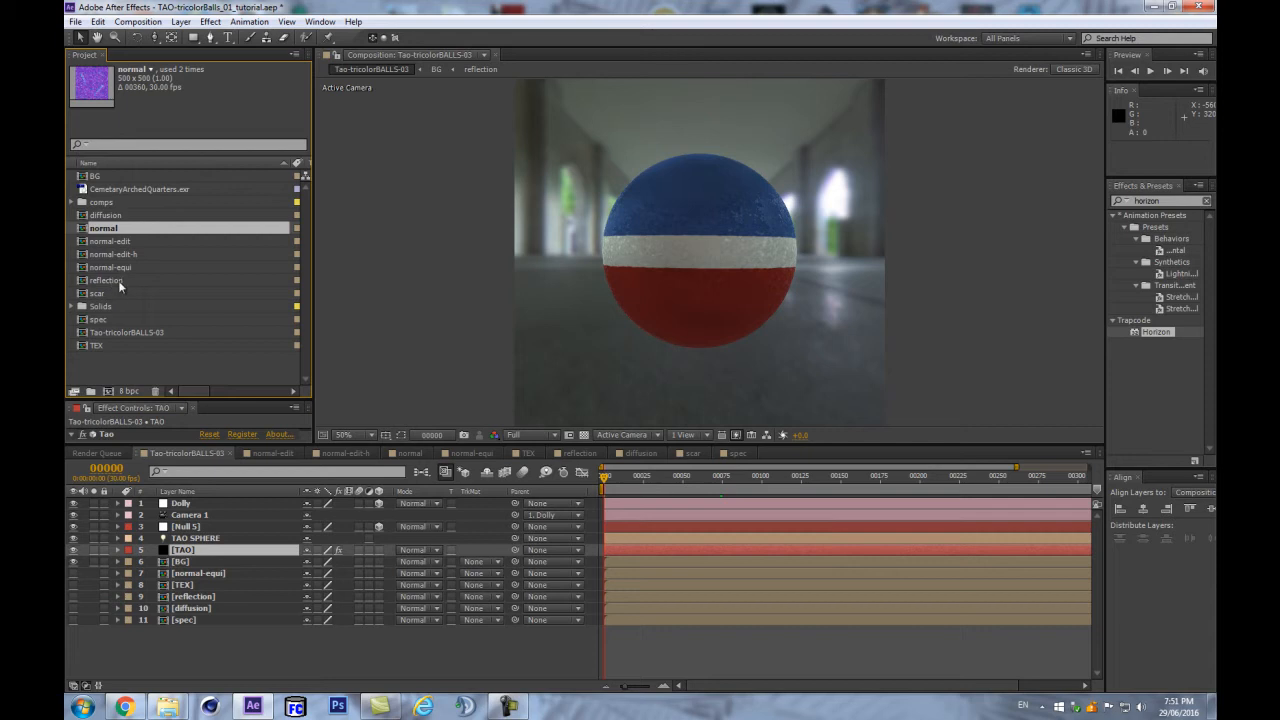
{"action": "left_click", "coordinate": [126, 281], "text": "shift"}
{"action": "left_click", "coordinate": [115, 215], "text": "ctrl"}
{"action": "left_click_drag", "start_coordinate": [115, 215], "coordinate": [106, 190]}
Duplicate the Tao-tricolorBALLS-03 composition and open the duplicate
{"action": "left_click", "coordinate": [119, 218]}
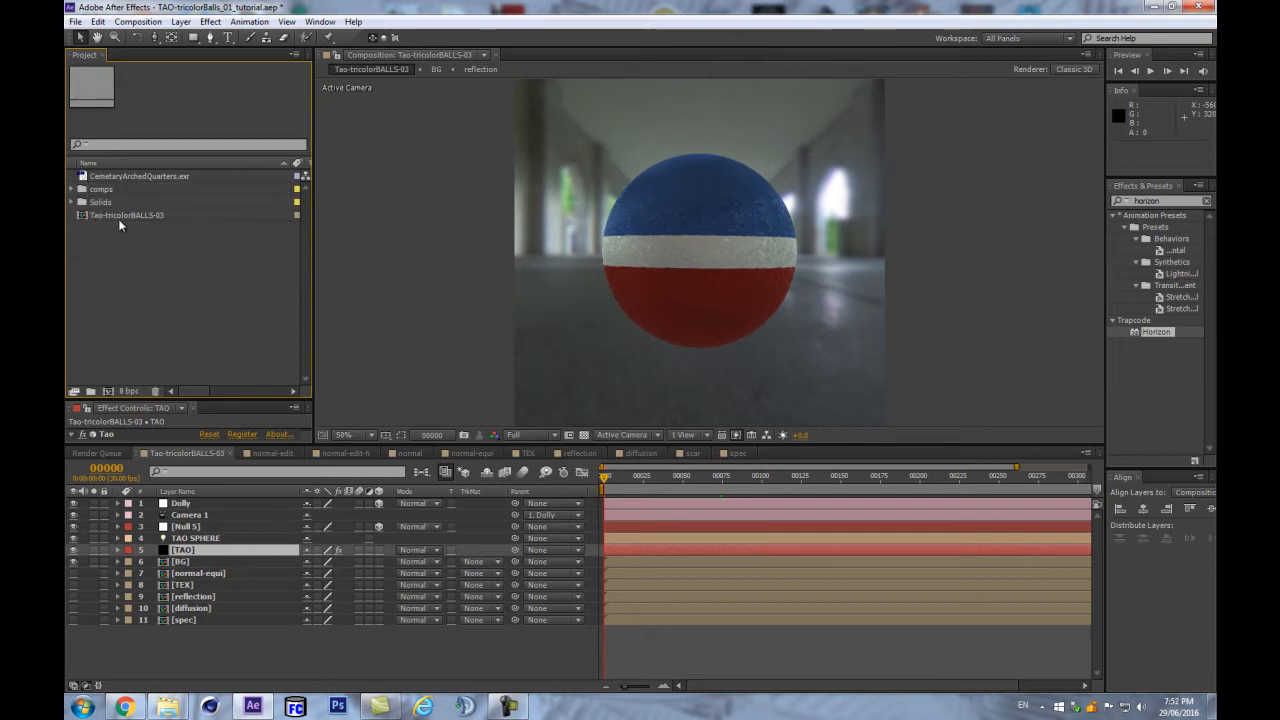
{"action": "key", "text": "ctrl+s"}
{"action": "key", "text": "ctrl+d"}
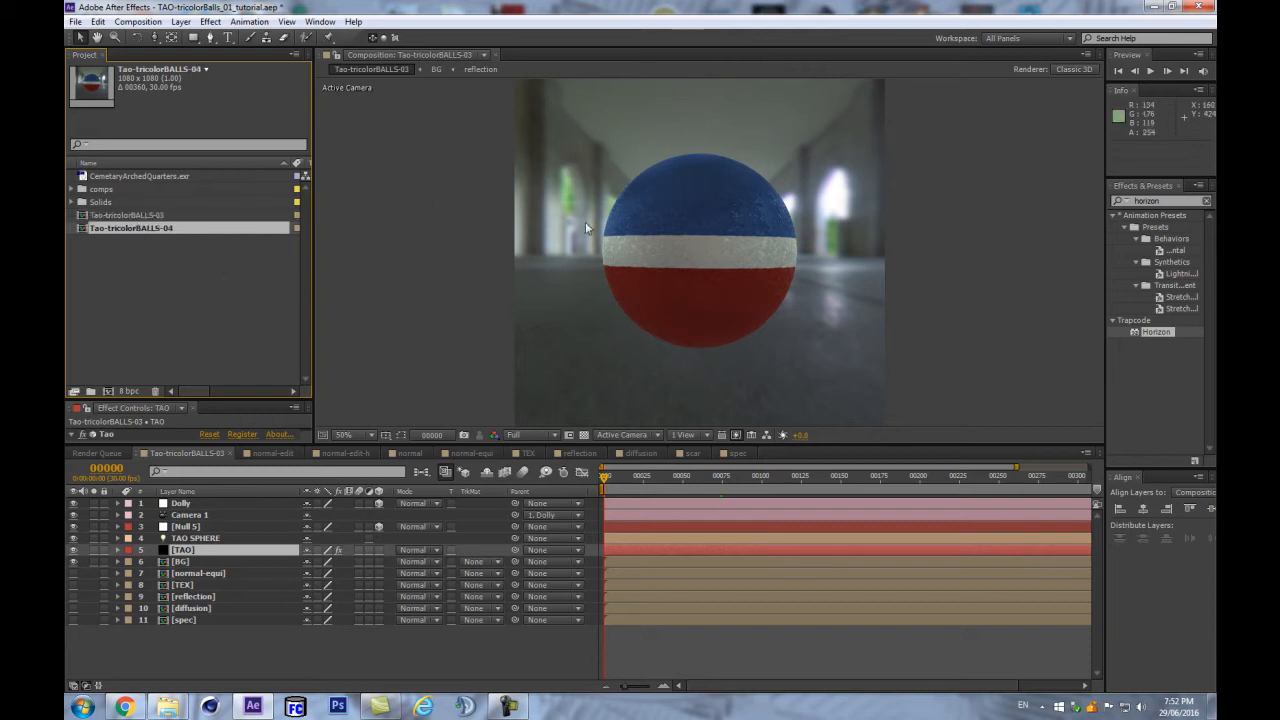
{"action": "left_click", "coordinate": [150, 265]}
{"action": "double_click", "coordinate": [125, 227]}
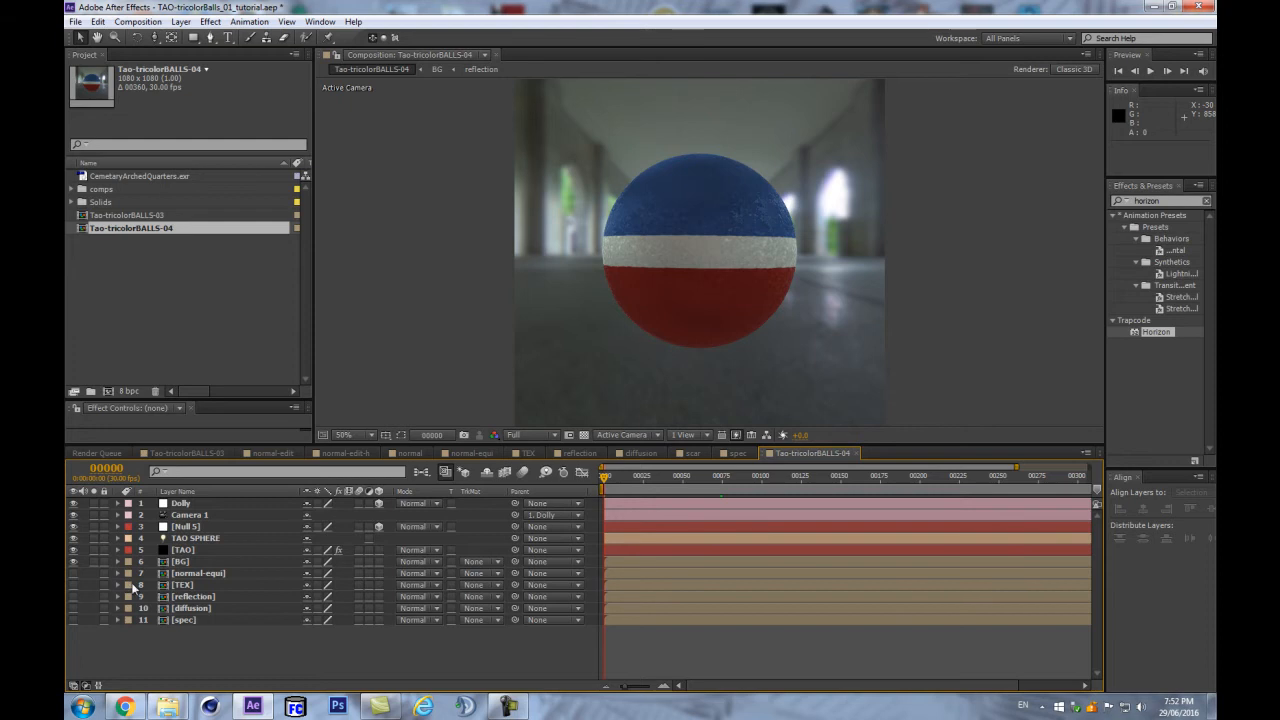
Rename the TAO SPHERE light layer as TAO
{"action": "left_click", "coordinate": [190, 538]}
{"action": "left_click_drag", "start_coordinate": [708, 445], "coordinate": [690, 486]}
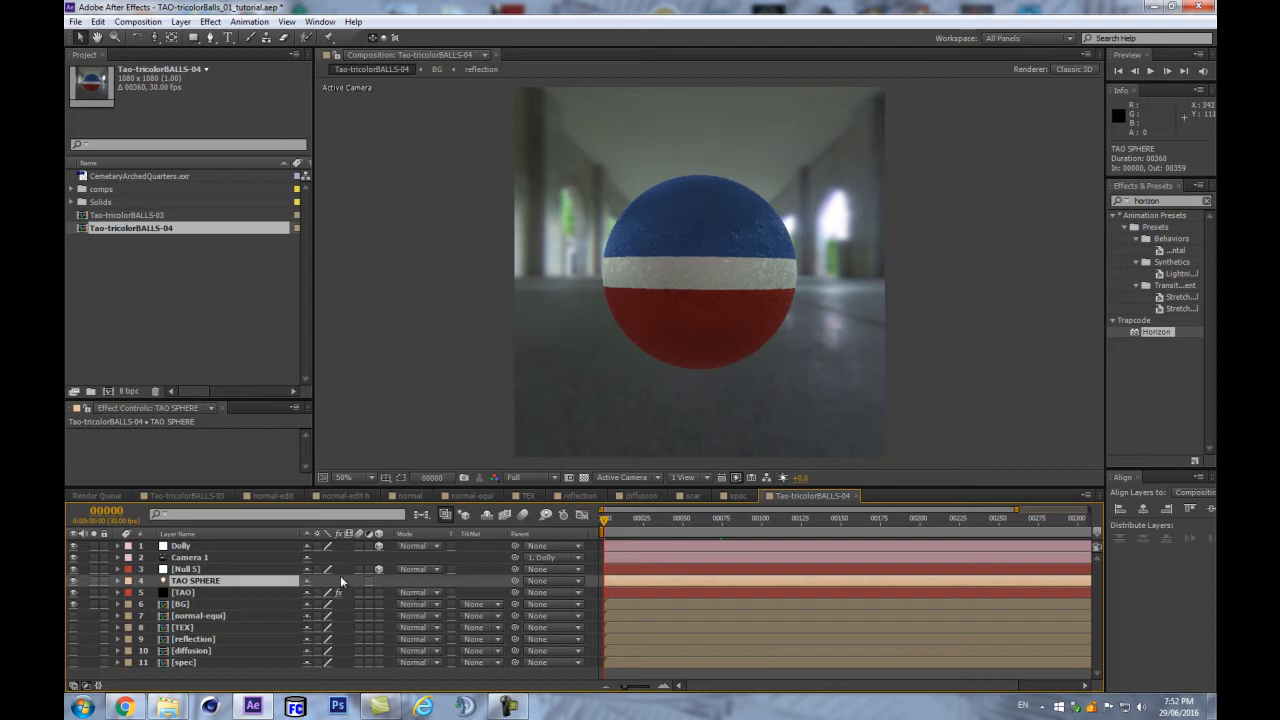
{"action": "key", "text": "Return"}
{"action": "left_click", "coordinate": [194, 580]}
{"action": "left_click_drag", "start_coordinate": [194, 580], "coordinate": [274, 580]}
{"action": "key", "text": "BackSpace"}
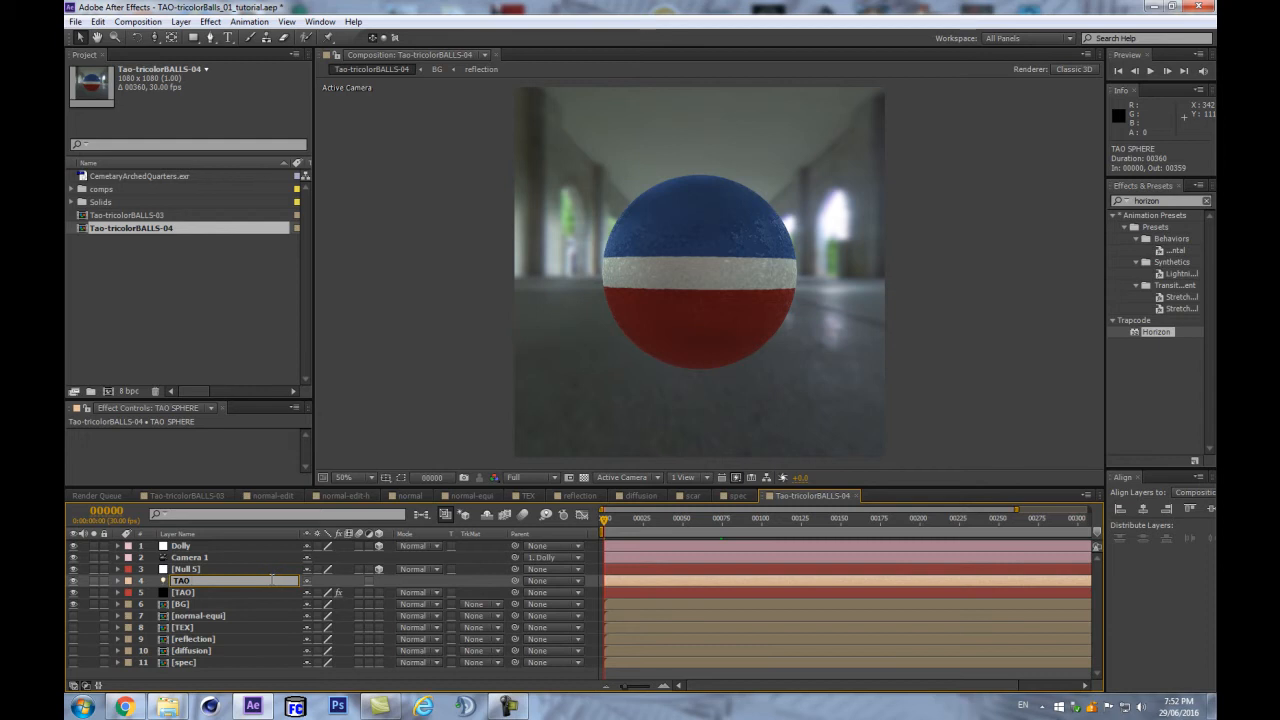
{"action": "key", "text": "Return"}
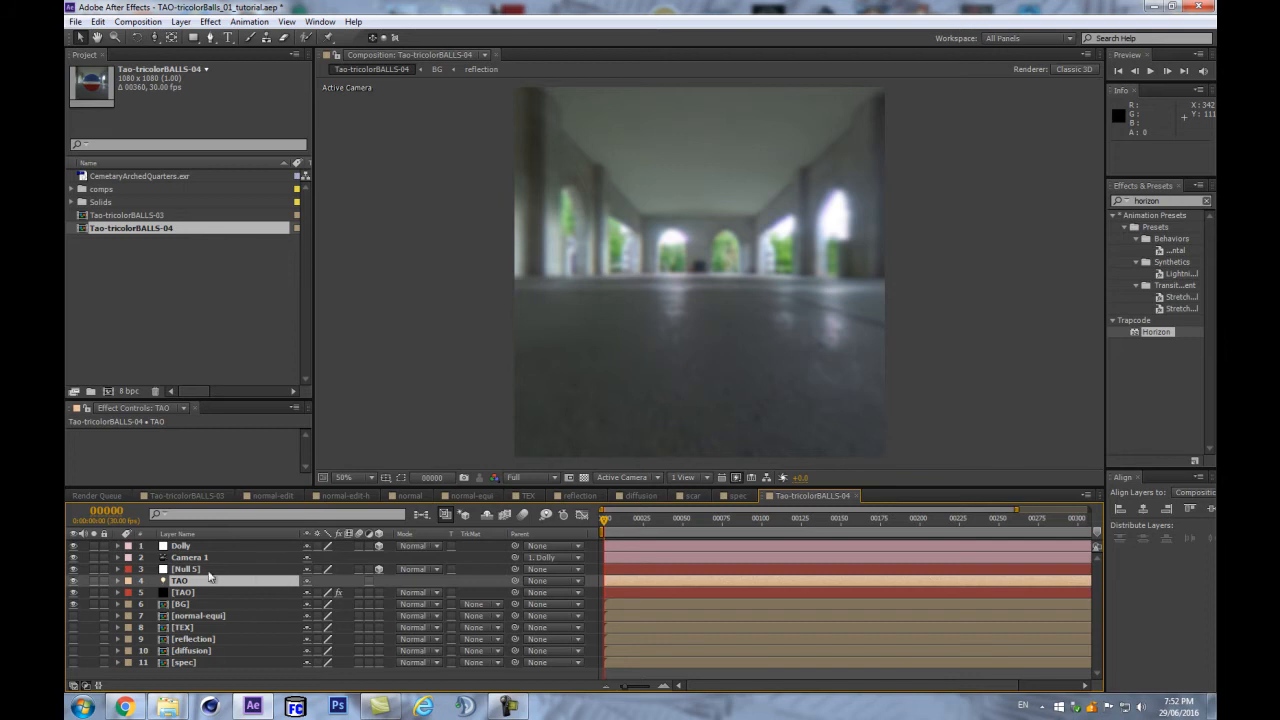
Reveal the TAO light's Position and parent the light to the Null 5 layer
{"action": "key", "text": "p"}
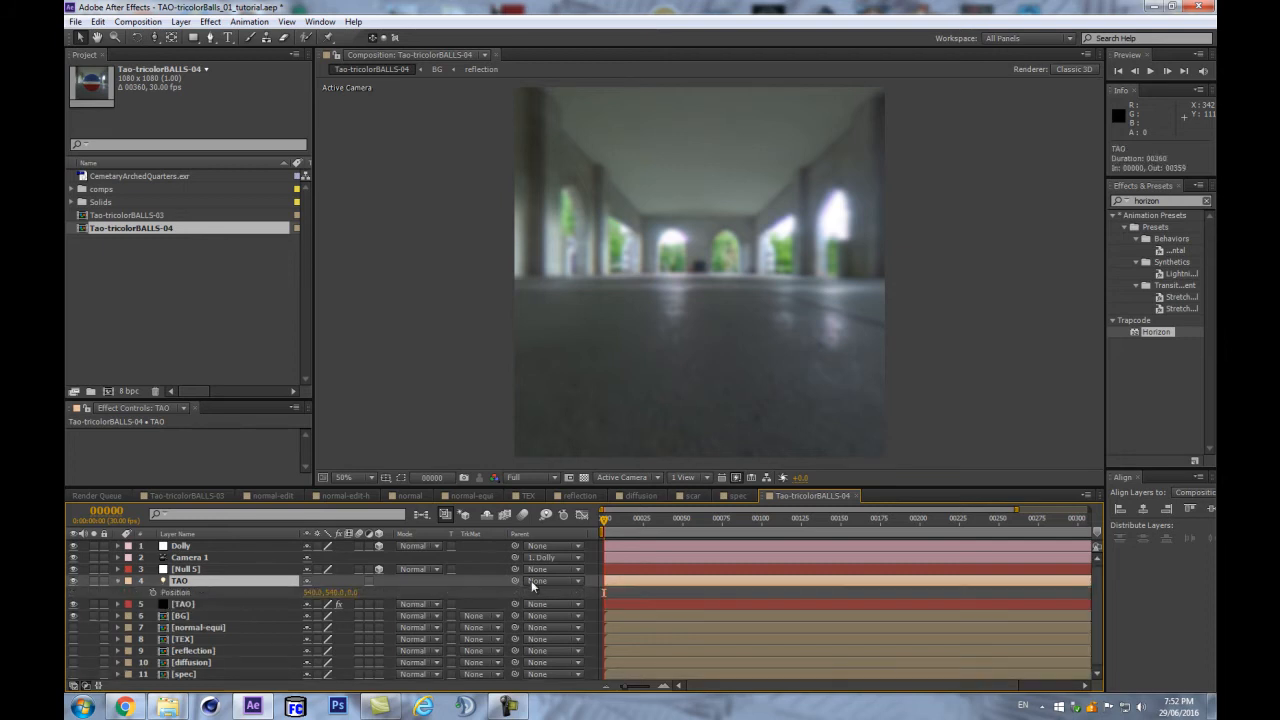
{"action": "key", "text": "comma"}
{"action": "key", "text": "period"}
{"action": "left_click", "coordinate": [240, 605]}
{"action": "left_click", "coordinate": [197, 580]}
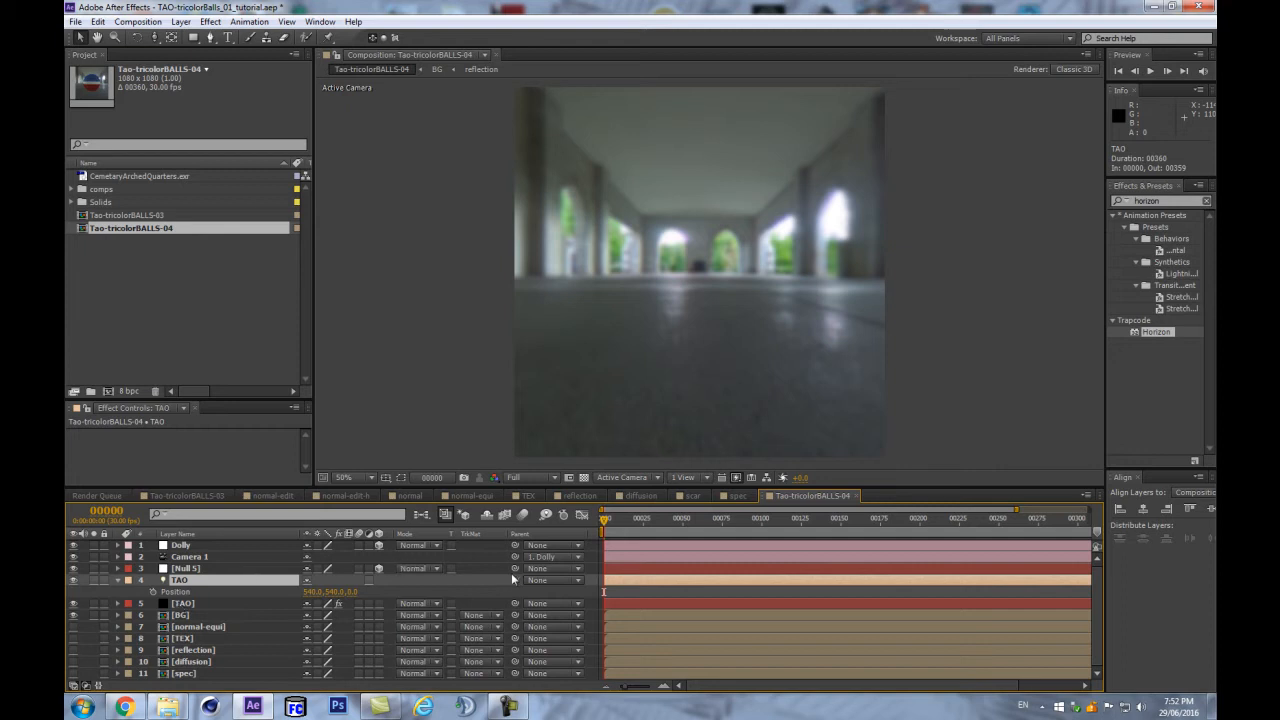
{"action": "key", "text": "ctrl+Up"}
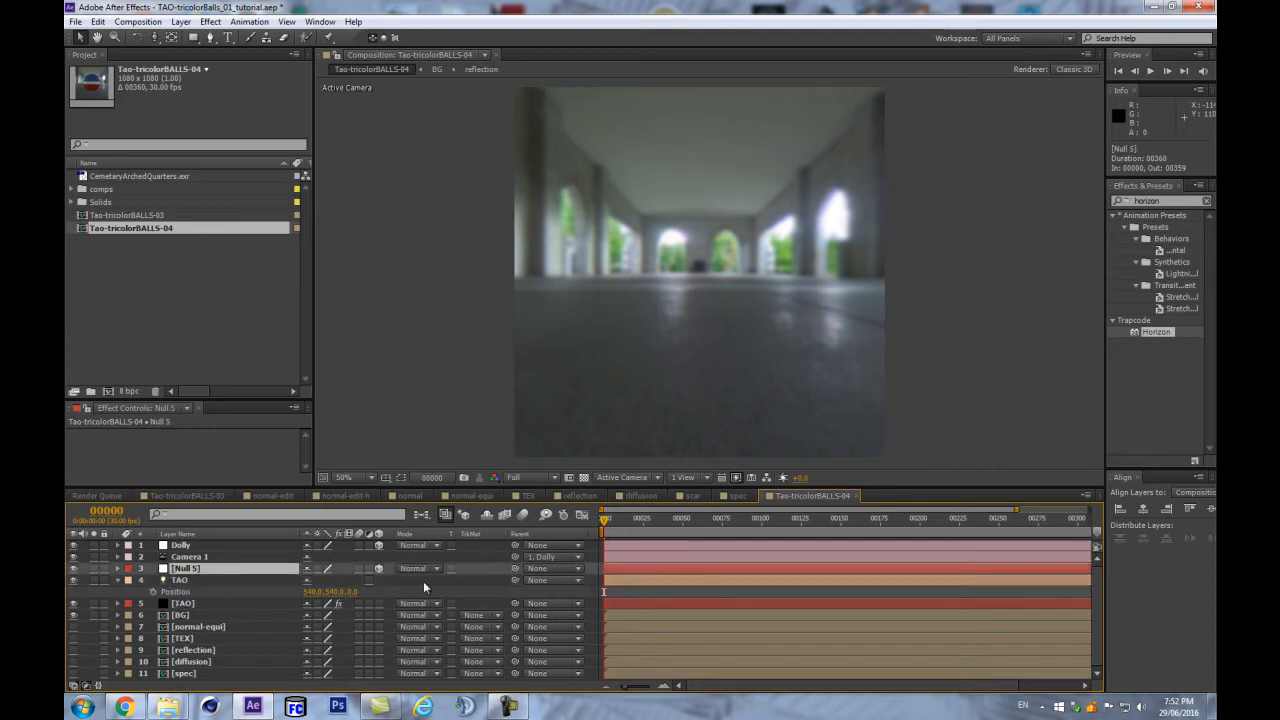
{"action": "left_click_drag", "start_coordinate": [516, 578], "coordinate": [188, 570]}
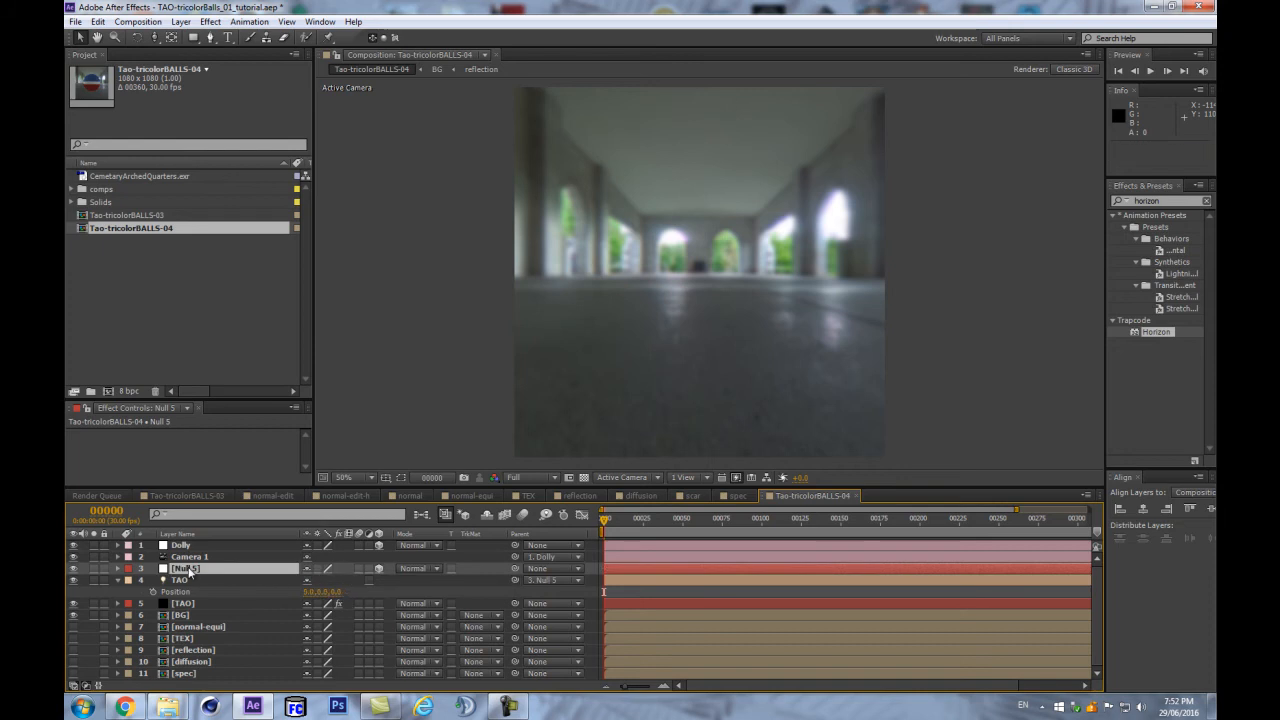
{"action": "left_click", "coordinate": [216, 581]}
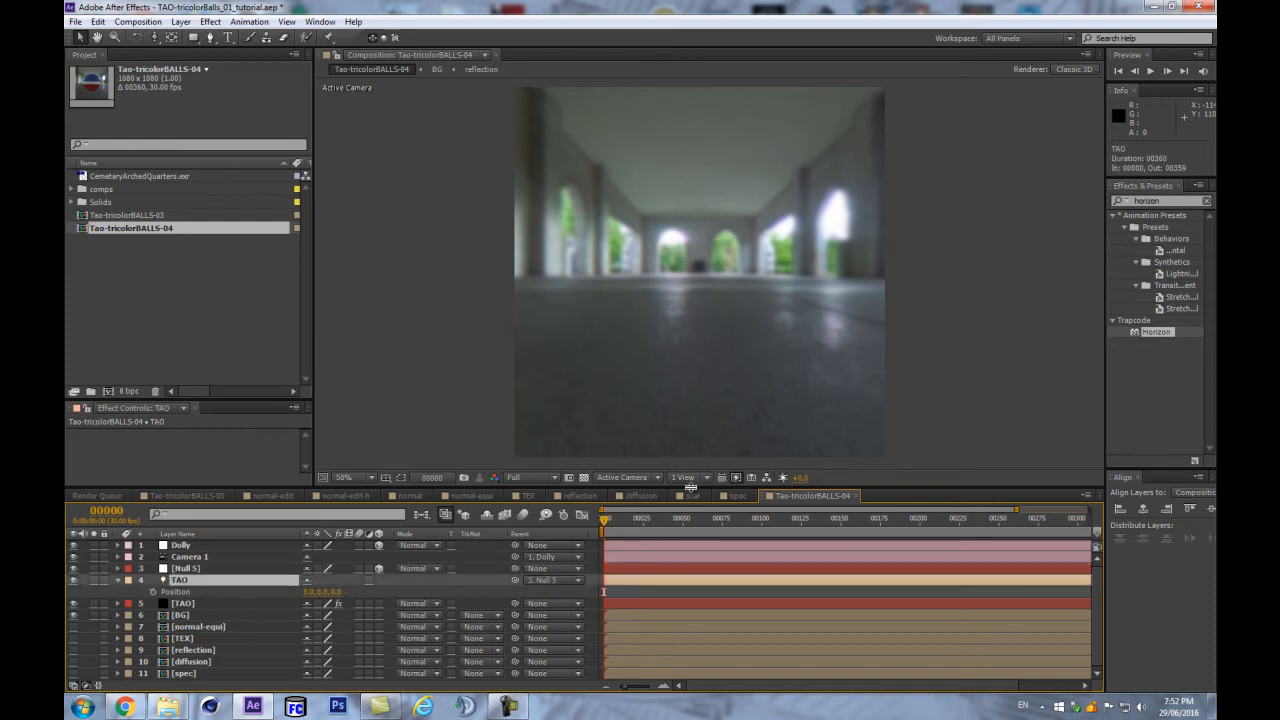
{"action": "left_click_drag", "start_coordinate": [690, 487], "coordinate": [702, 457]}
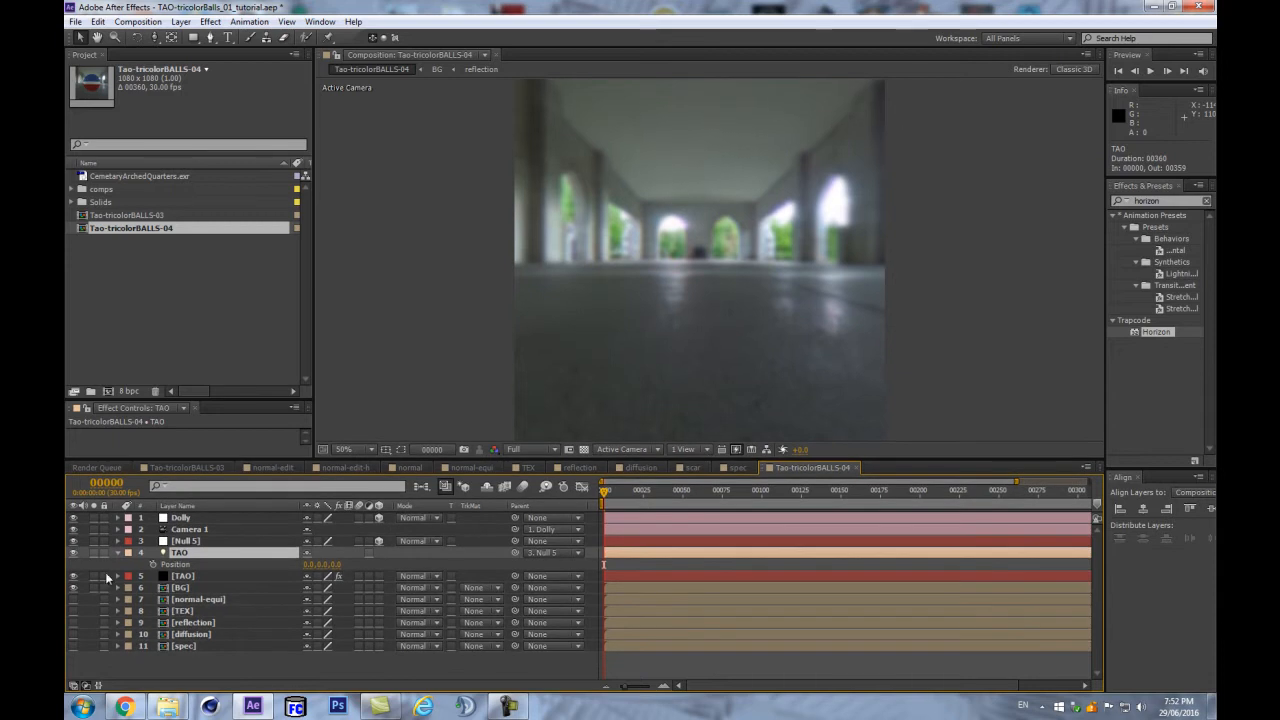
Switch to Chrome and copy the looping wiggle expression from the expressions page
{"action": "left_click", "coordinate": [234, 541]}
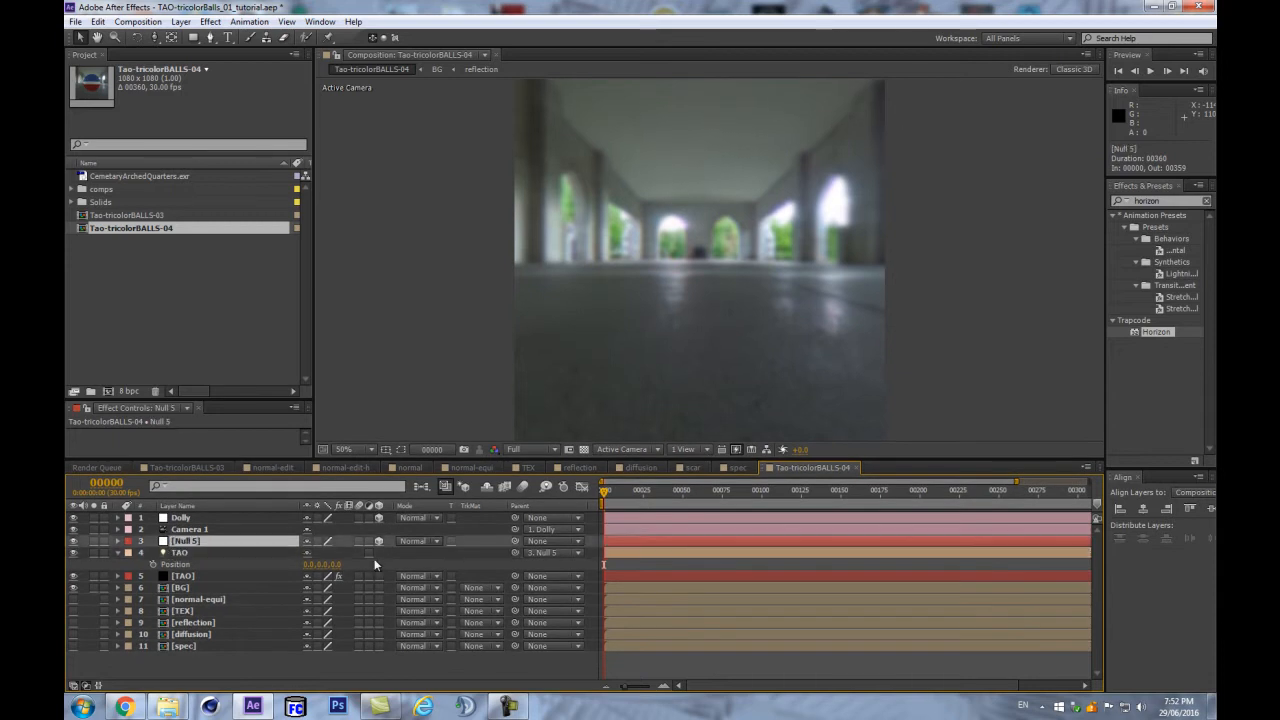
{"action": "left_click", "coordinate": [123, 708]}
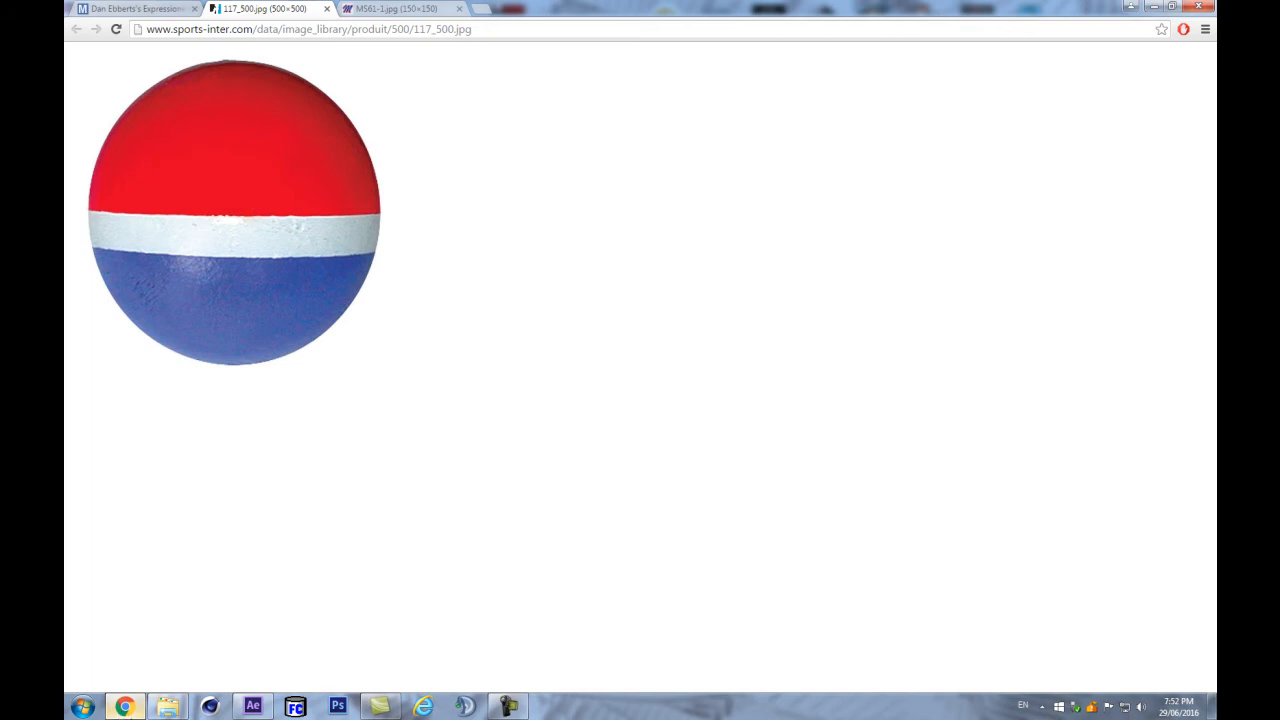
{"action": "left_click", "coordinate": [82, 8]}
{"action": "left_click_drag", "start_coordinate": [342, 308], "coordinate": [122, 237]}
{"action": "key", "text": "ctrl+c"}
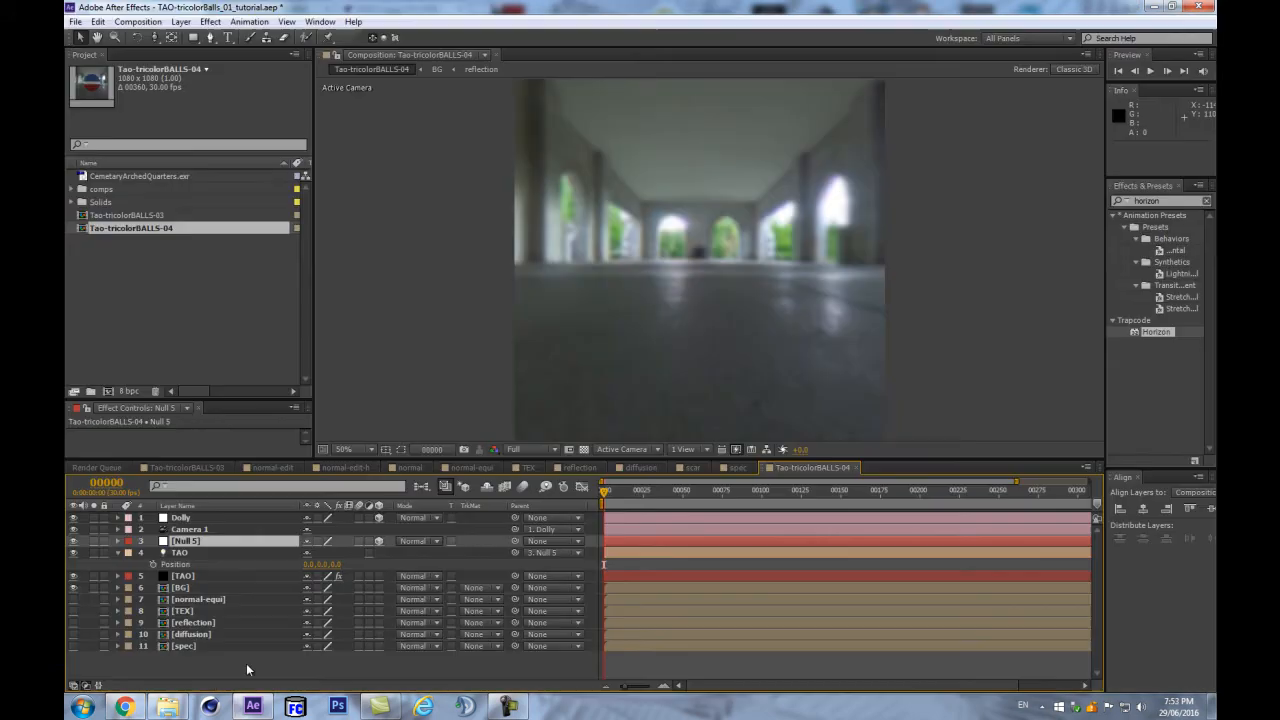
Return to After Effects and add the copied looping wiggle expression to Null 5's Position
{"action": "left_click", "coordinate": [252, 706]}
{"action": "key", "text": "p"}
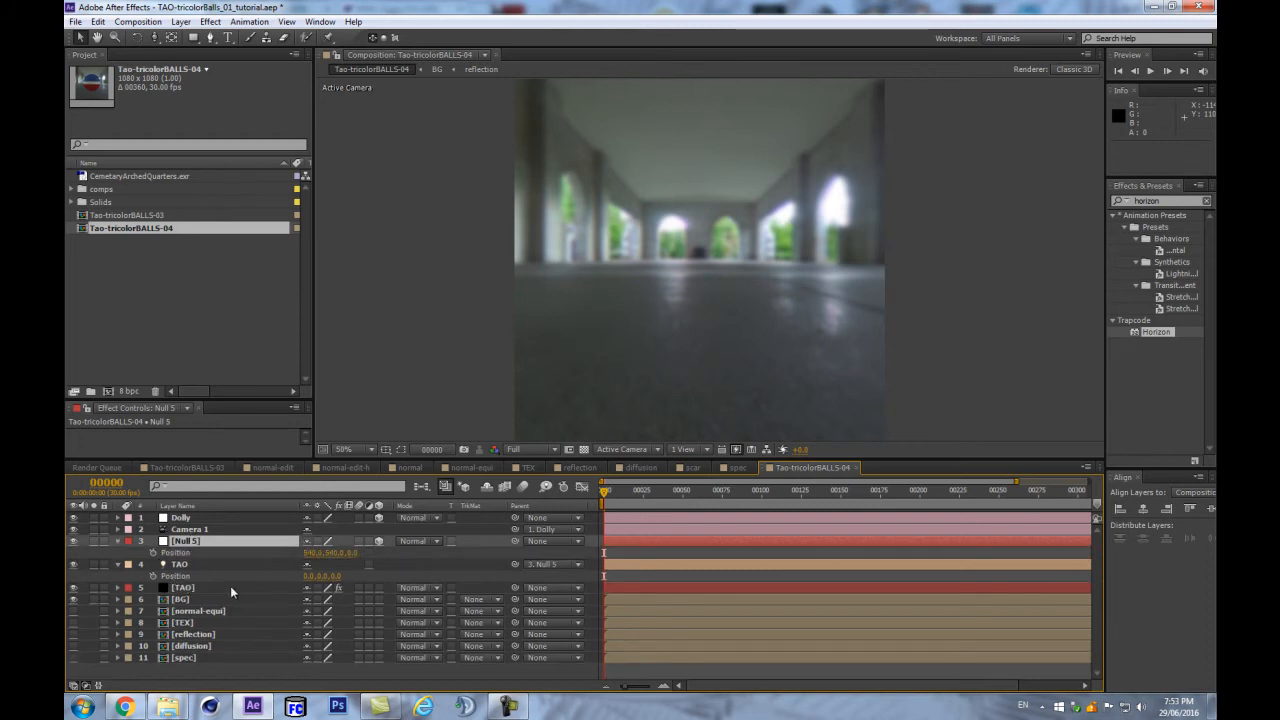
{"action": "left_click", "coordinate": [153, 553], "text": "alt"}
{"action": "key", "text": "ctrl+v"}
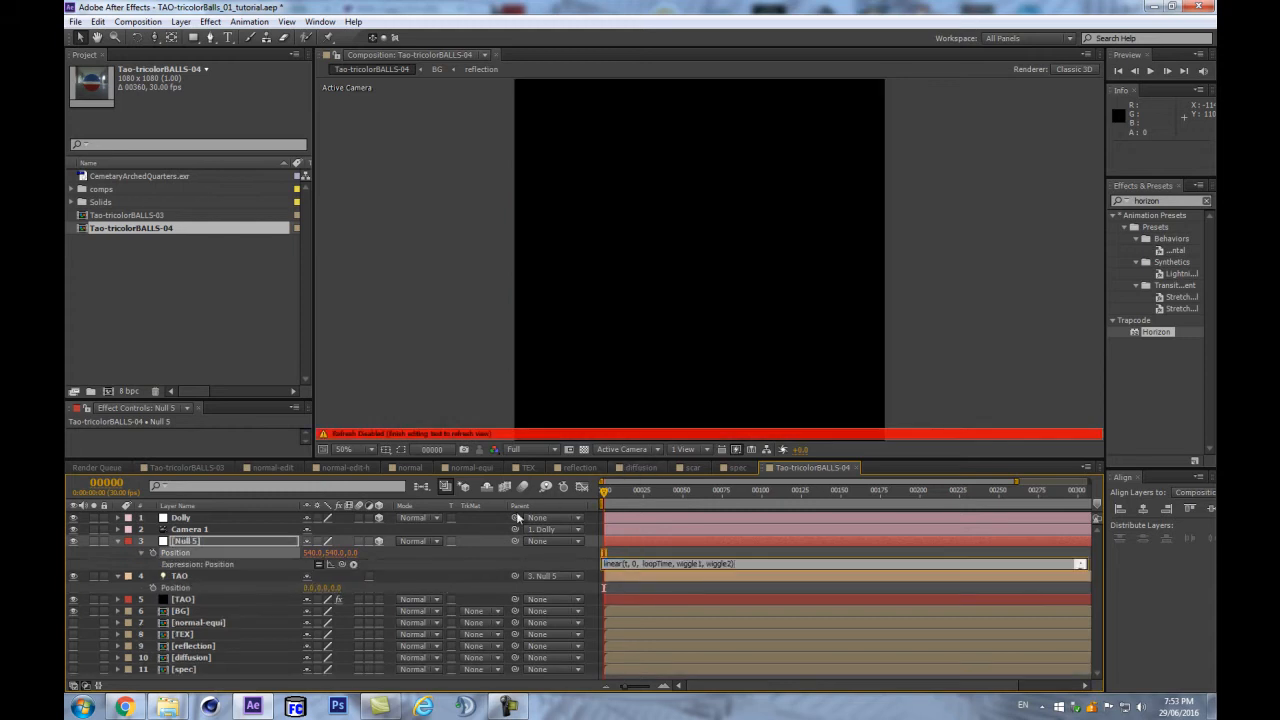
{"action": "left_click", "coordinate": [474, 560]}
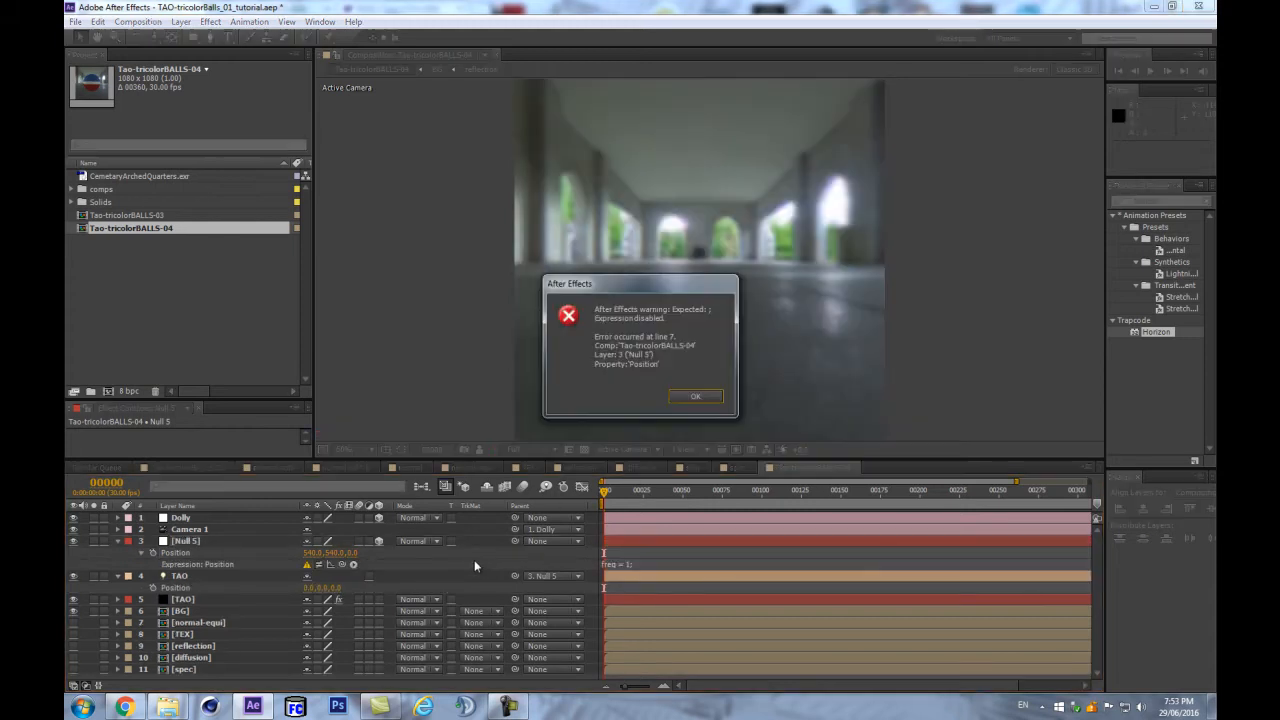
{"action": "left_click", "coordinate": [696, 397]}
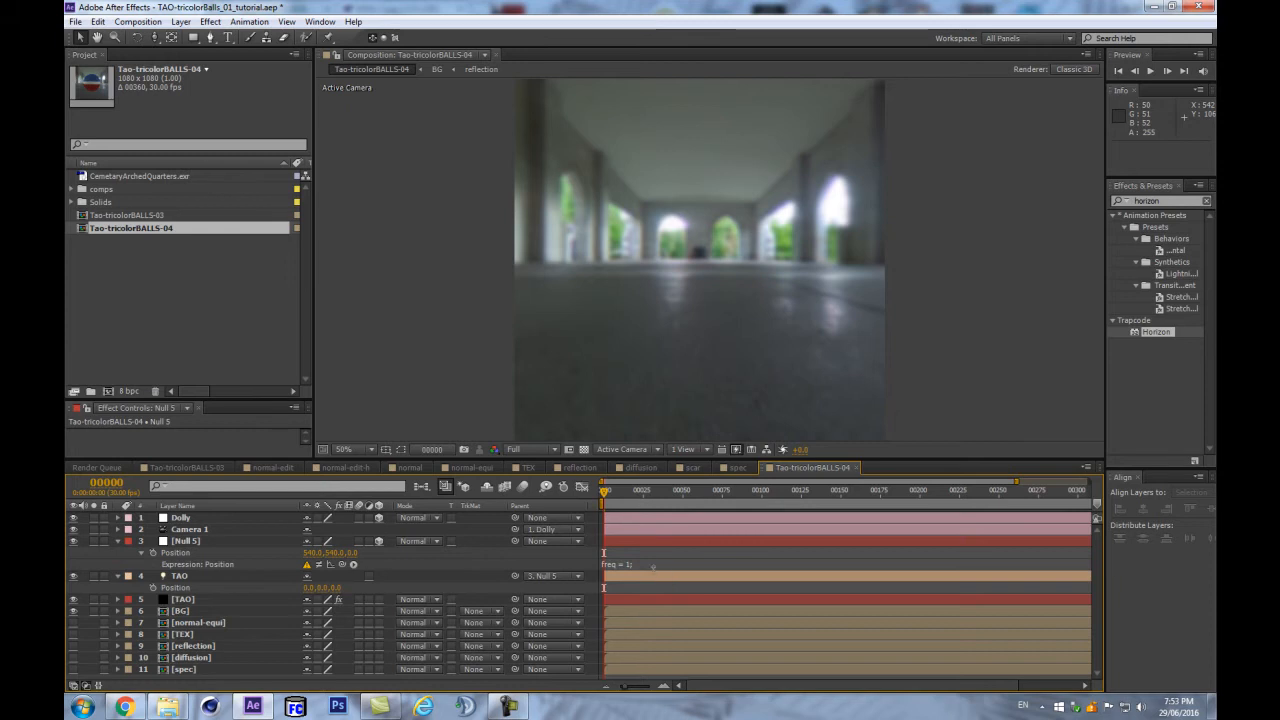
Replace Null 5's entire Position expression with a single copy of the looping wiggle code, using freq 1, amp 110 and loopTime 3
{"action": "left_click", "coordinate": [653, 566]}
{"action": "key", "text": "ctrl+a"}
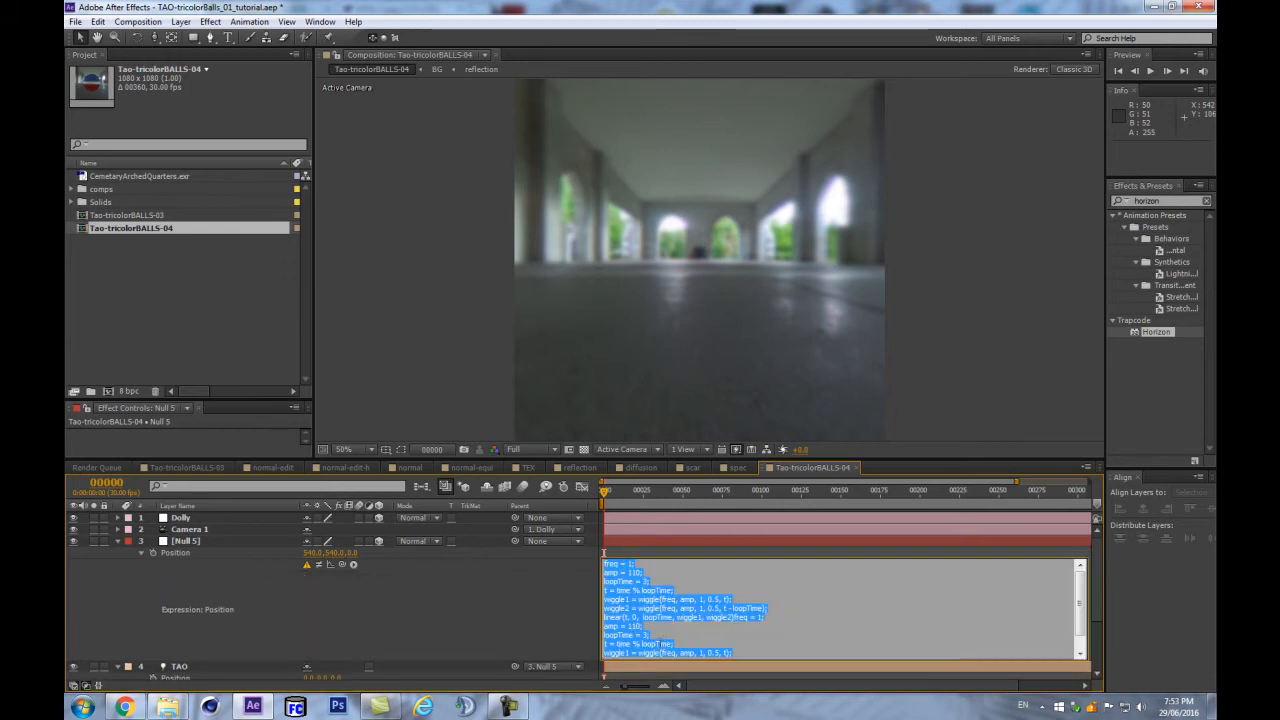
{"action": "key", "text": "BackSpace"}
{"action": "key", "text": "ctrl+v"}
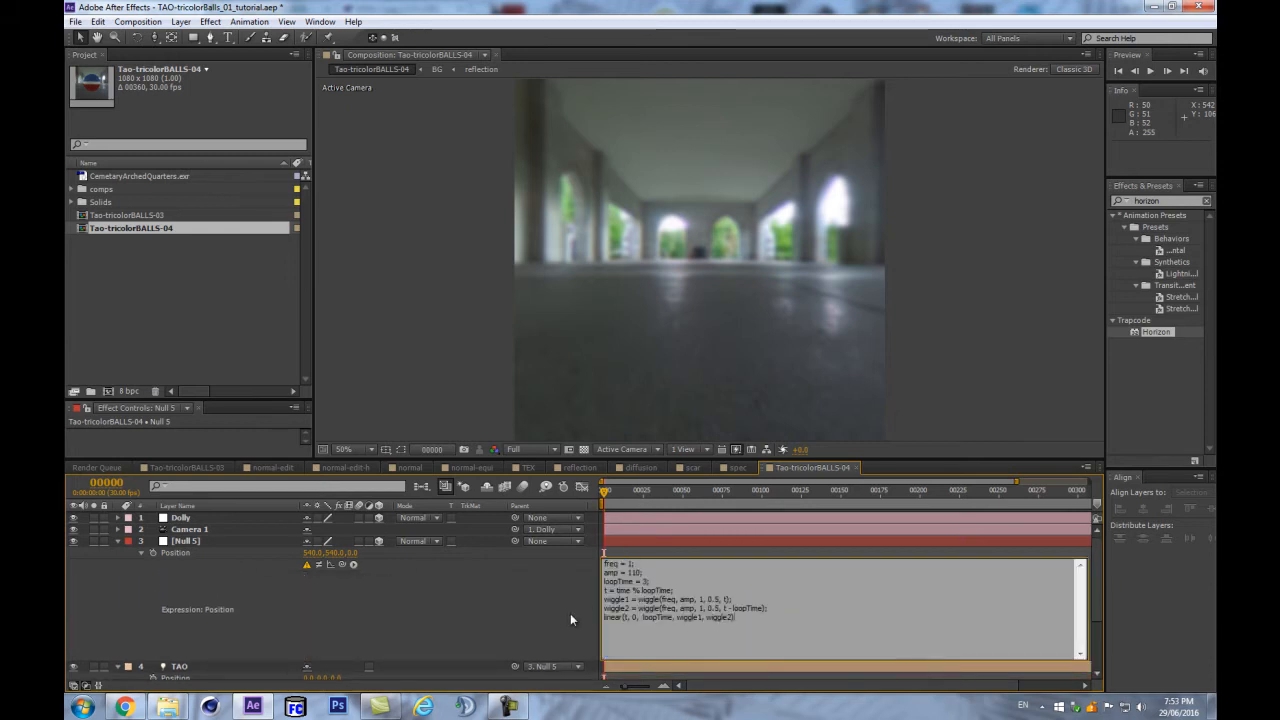
{"action": "left_click", "coordinate": [545, 603]}
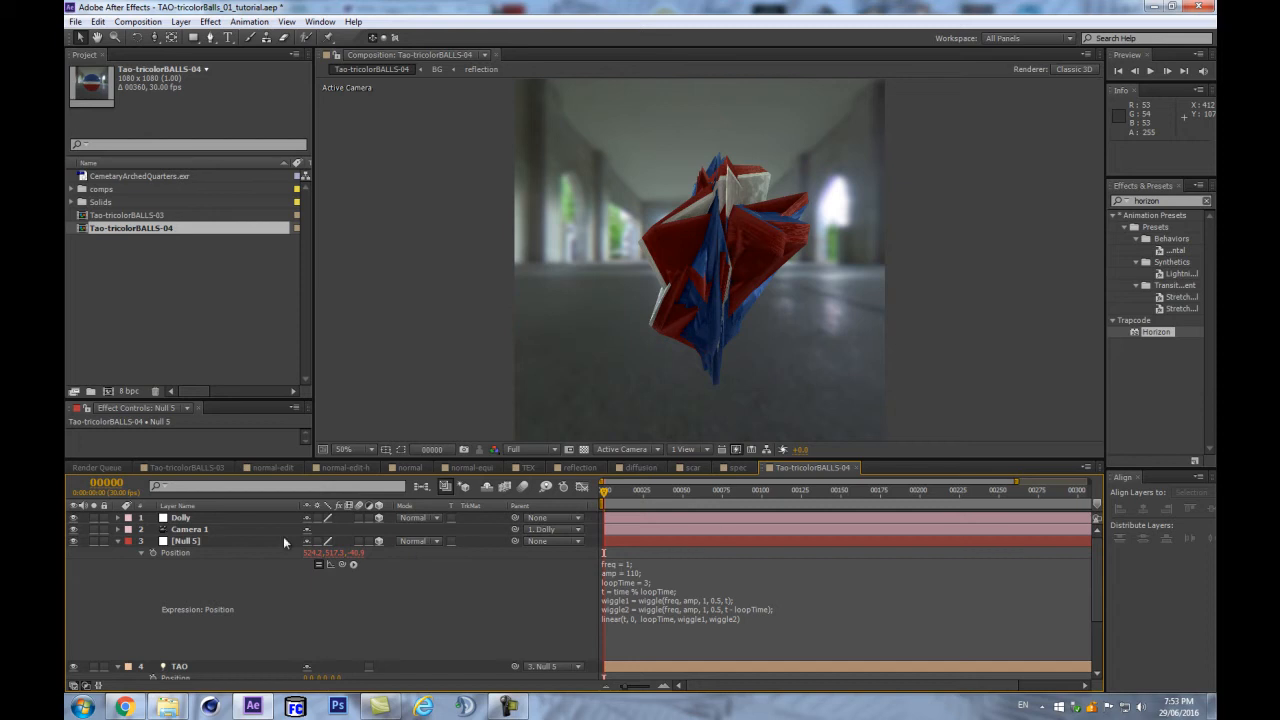
Check the TAO light's Auto-Orientation setting, keeping it Off
{"action": "scroll", "coordinate": [300, 590], "scroll_direction": "down", "scroll_amount": 3}
{"action": "right_click", "coordinate": [200, 580]}
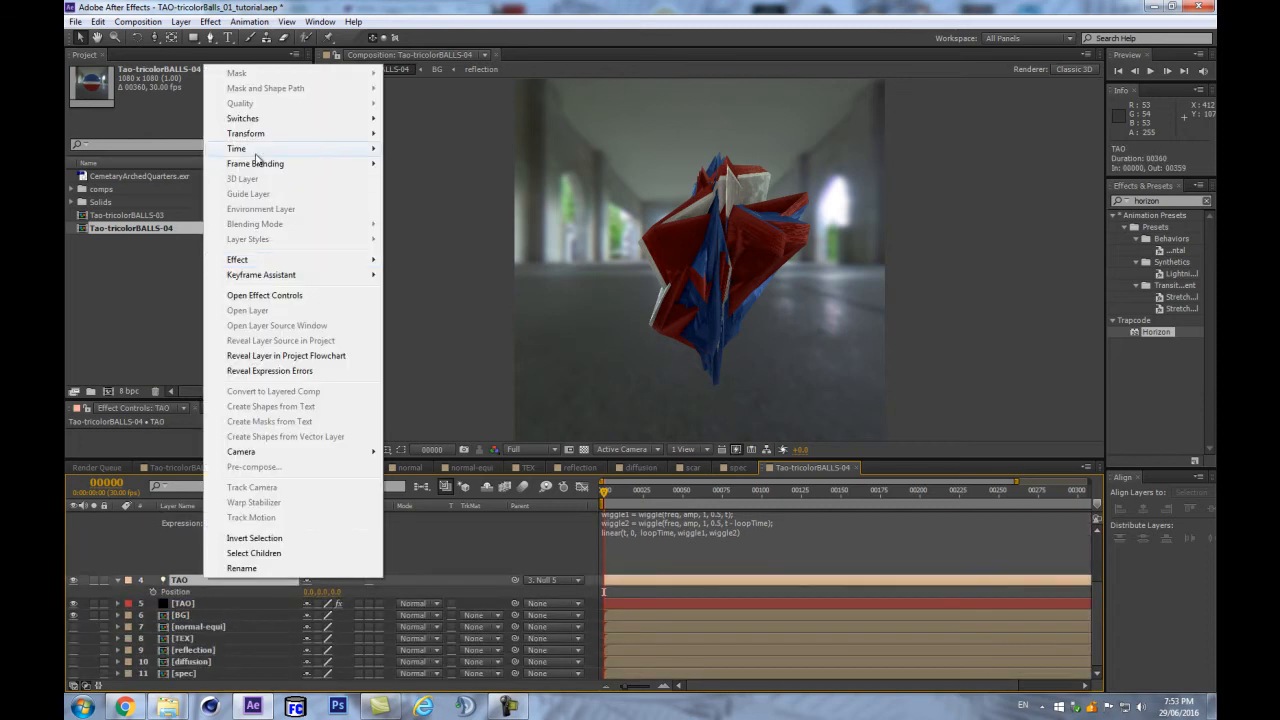
{"action": "mouse_move", "coordinate": [318, 135]}
{"action": "left_click", "coordinate": [420, 328]}
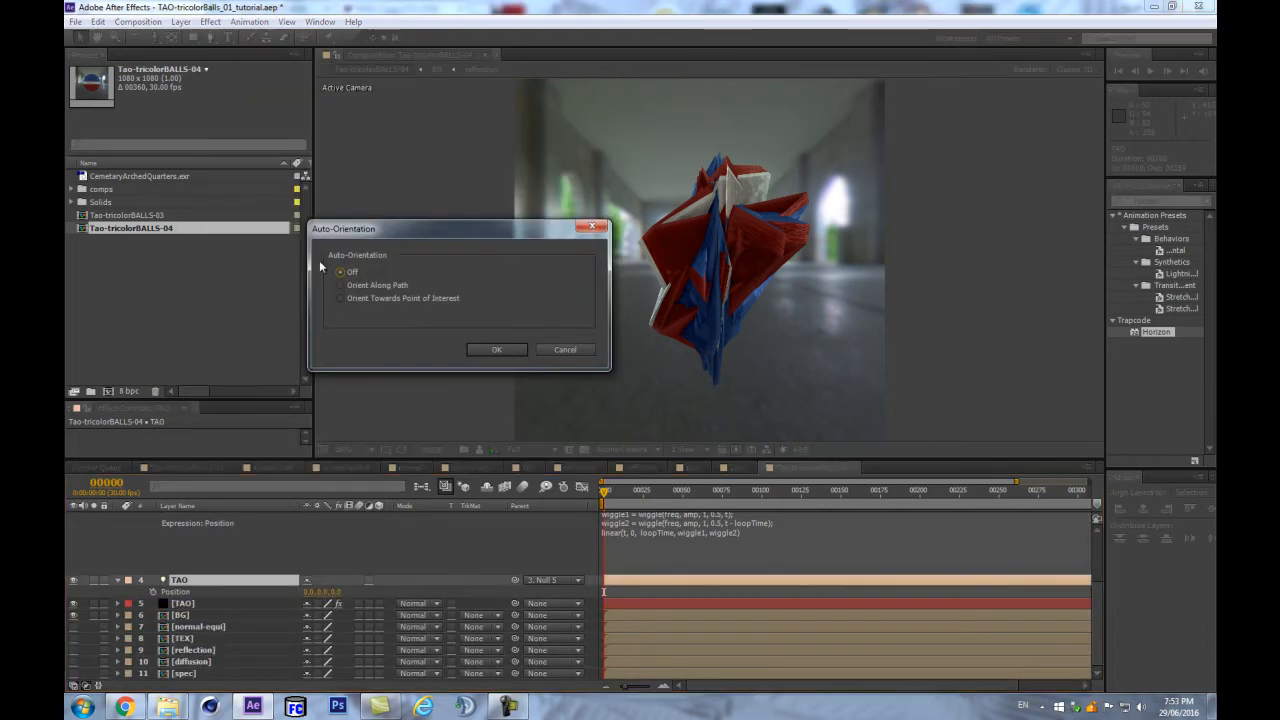
{"action": "left_click", "coordinate": [496, 349]}
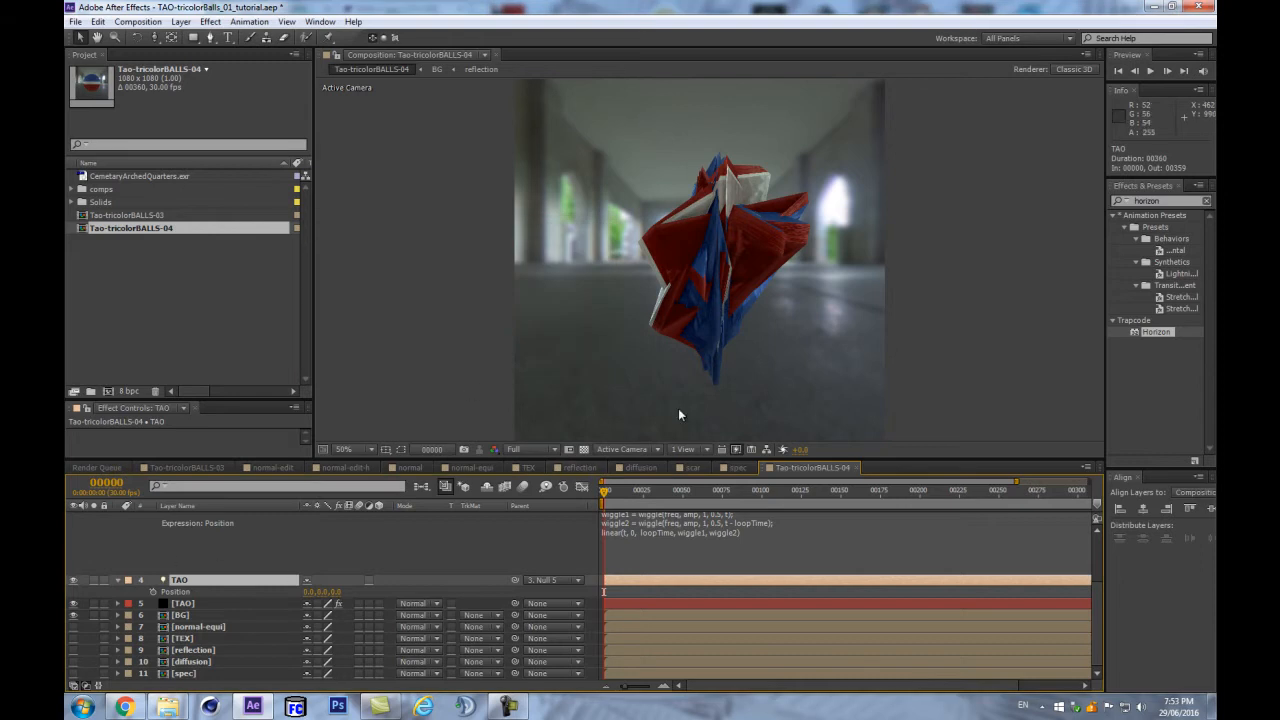
In the [TAO] layer's Paths from TAO Lights settings, set Duration if no Keyframes to 6
{"action": "key", "text": "period"}
{"action": "scroll", "coordinate": [681, 553], "scroll_direction": "up", "scroll_amount": 2}
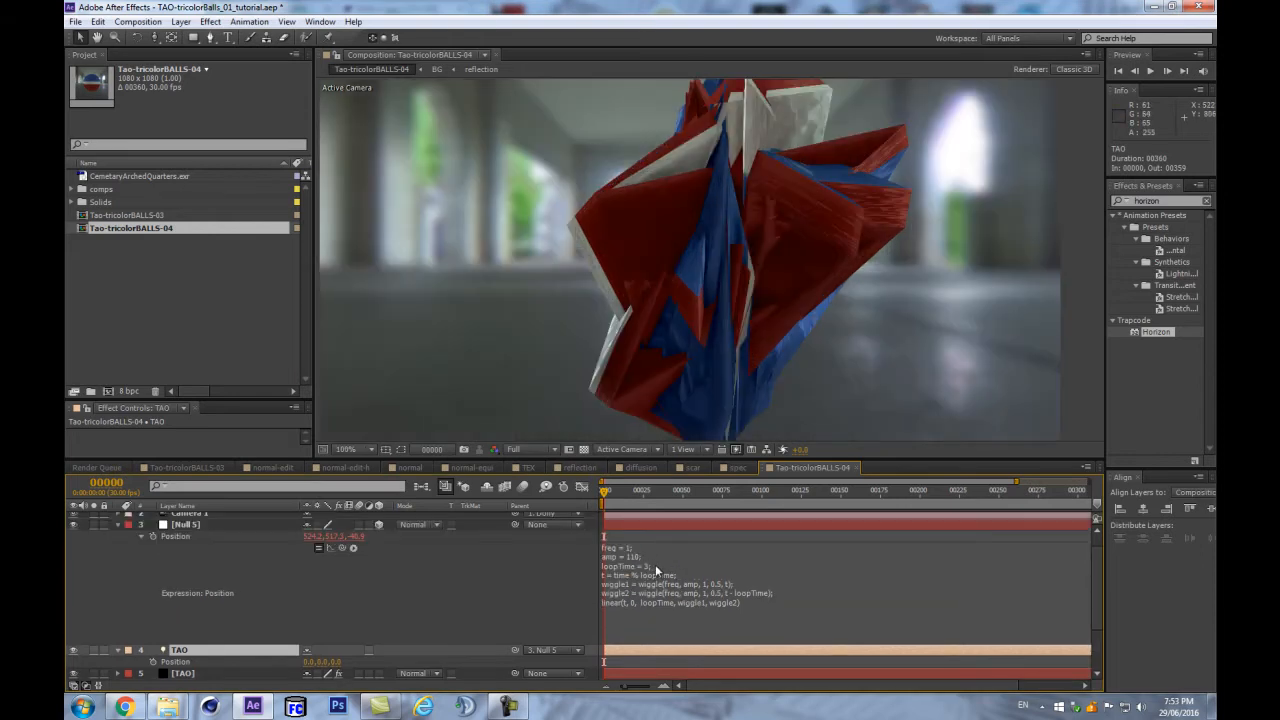
{"action": "left_click", "coordinate": [198, 677]}
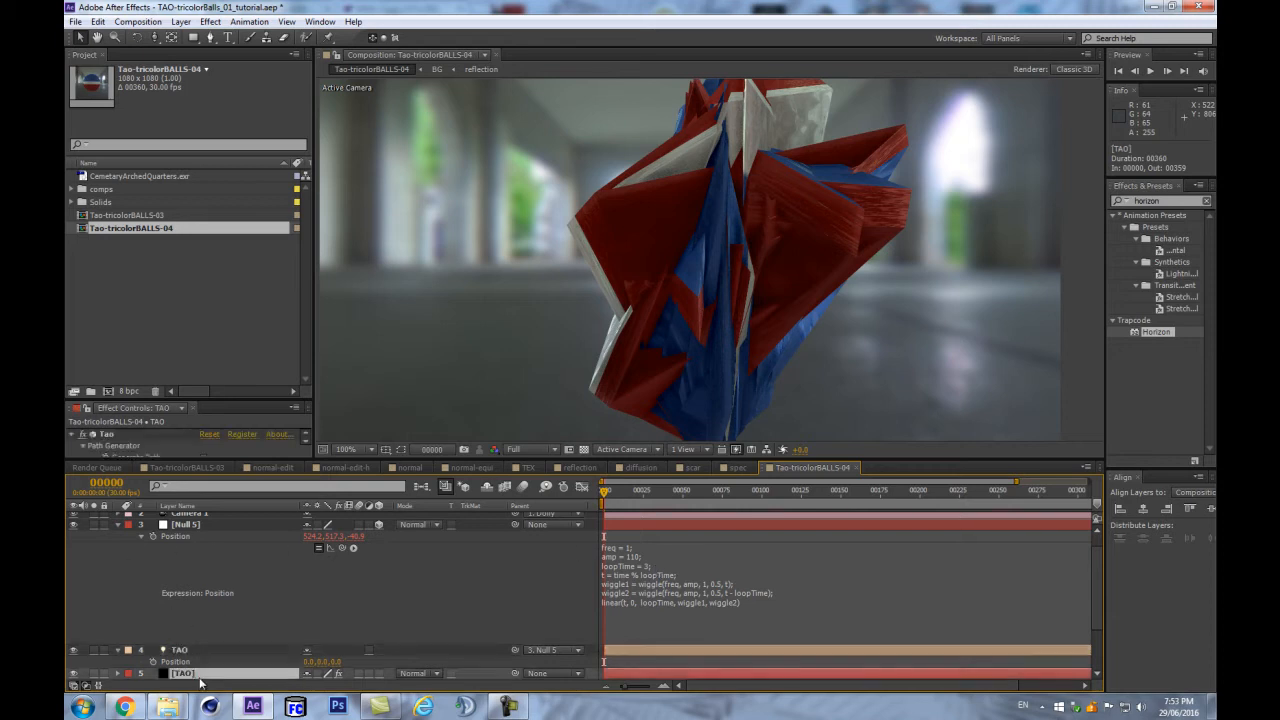
{"action": "left_click_drag", "start_coordinate": [231, 400], "coordinate": [233, 218]}
{"action": "scroll", "coordinate": [175, 300], "scroll_direction": "down", "scroll_amount": 3}
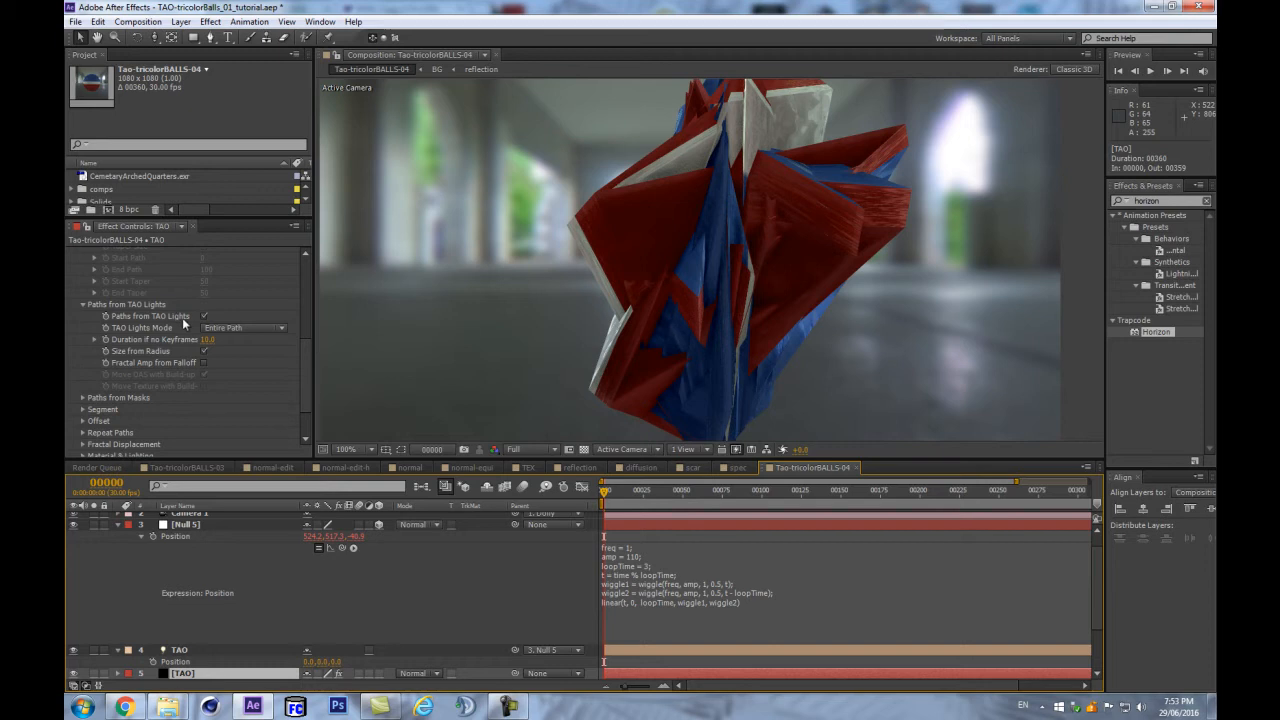
{"action": "scroll", "coordinate": [88, 407], "scroll_direction": "down", "scroll_amount": 2}
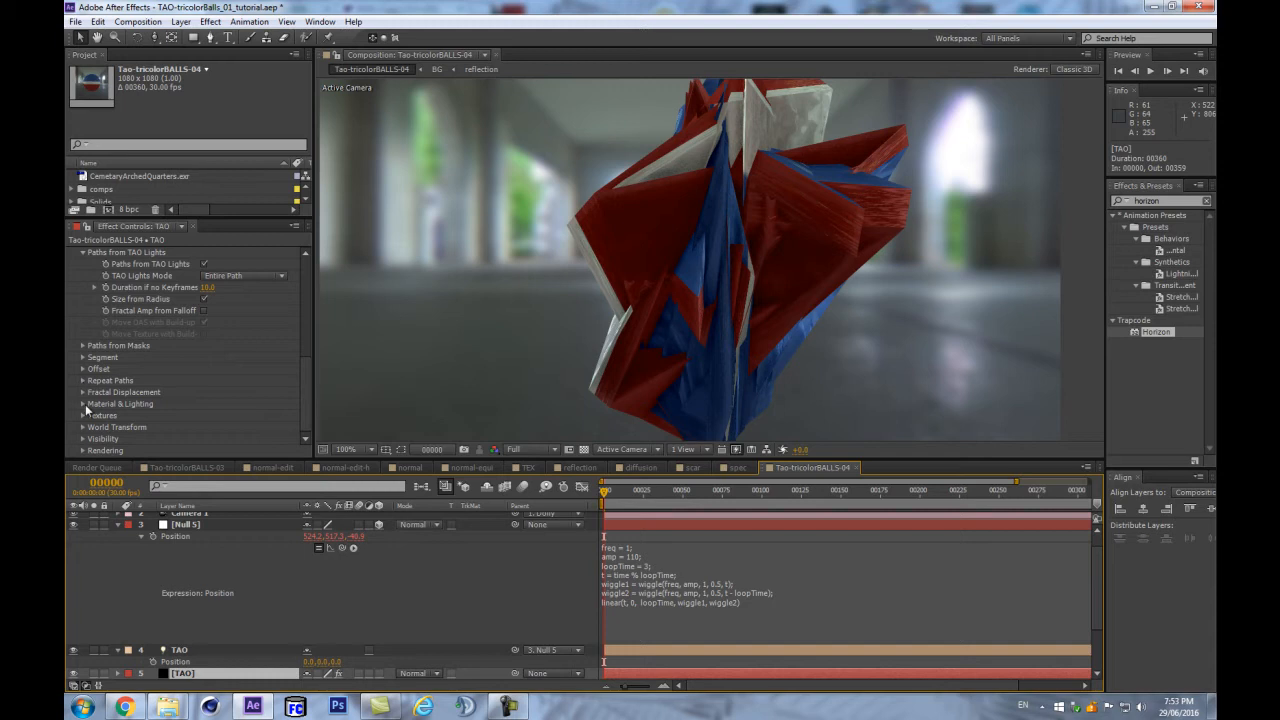
{"action": "scroll", "coordinate": [80, 385], "scroll_direction": "up", "scroll_amount": 4}
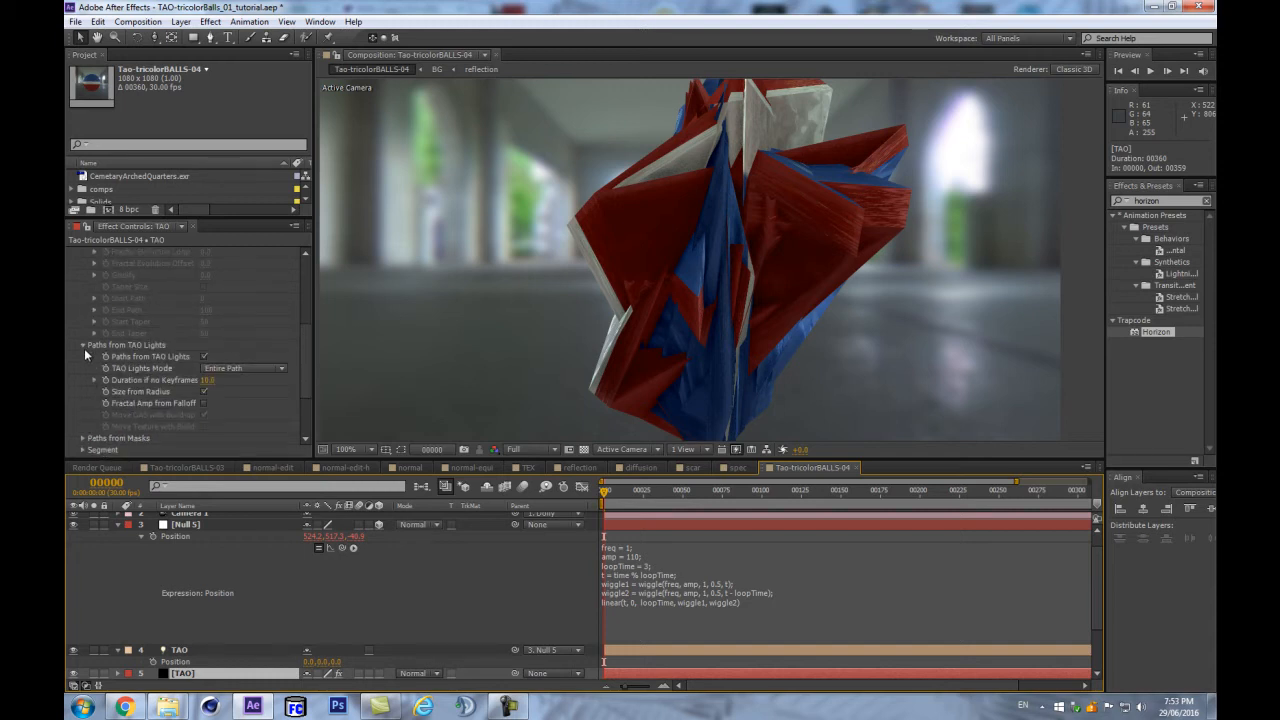
{"action": "left_click", "coordinate": [208, 380]}
{"action": "type", "text": "6"}
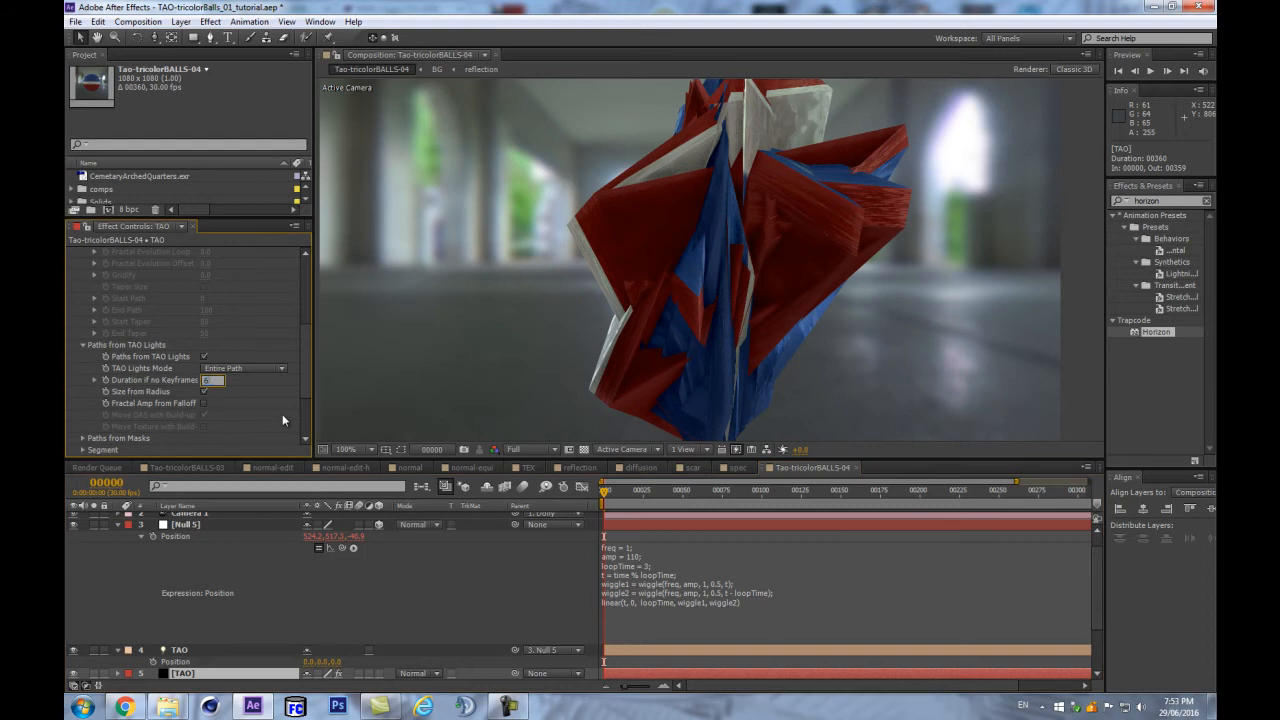
{"action": "key", "text": "Return"}
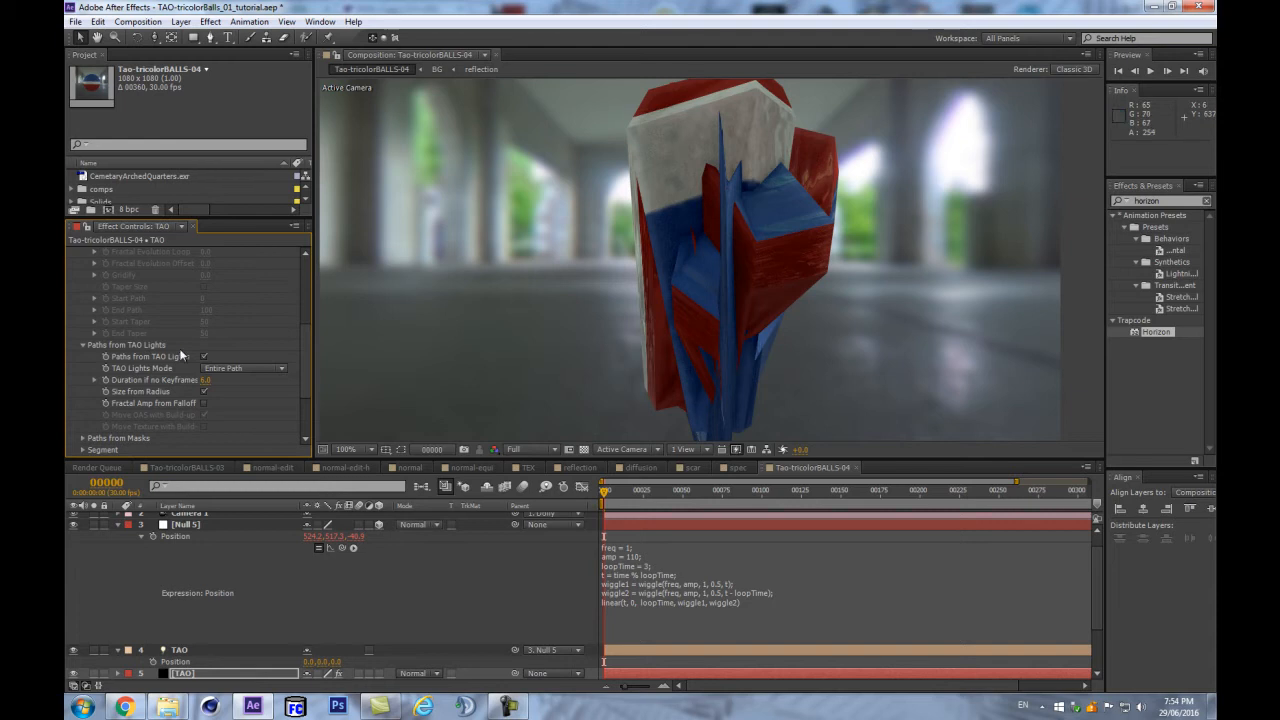
Change the Tao effect's Segment Mode to Repeat Sphere
{"action": "scroll", "coordinate": [164, 344], "scroll_direction": "up", "scroll_amount": 10}
{"action": "scroll", "coordinate": [166, 345], "scroll_direction": "down", "scroll_amount": 10}
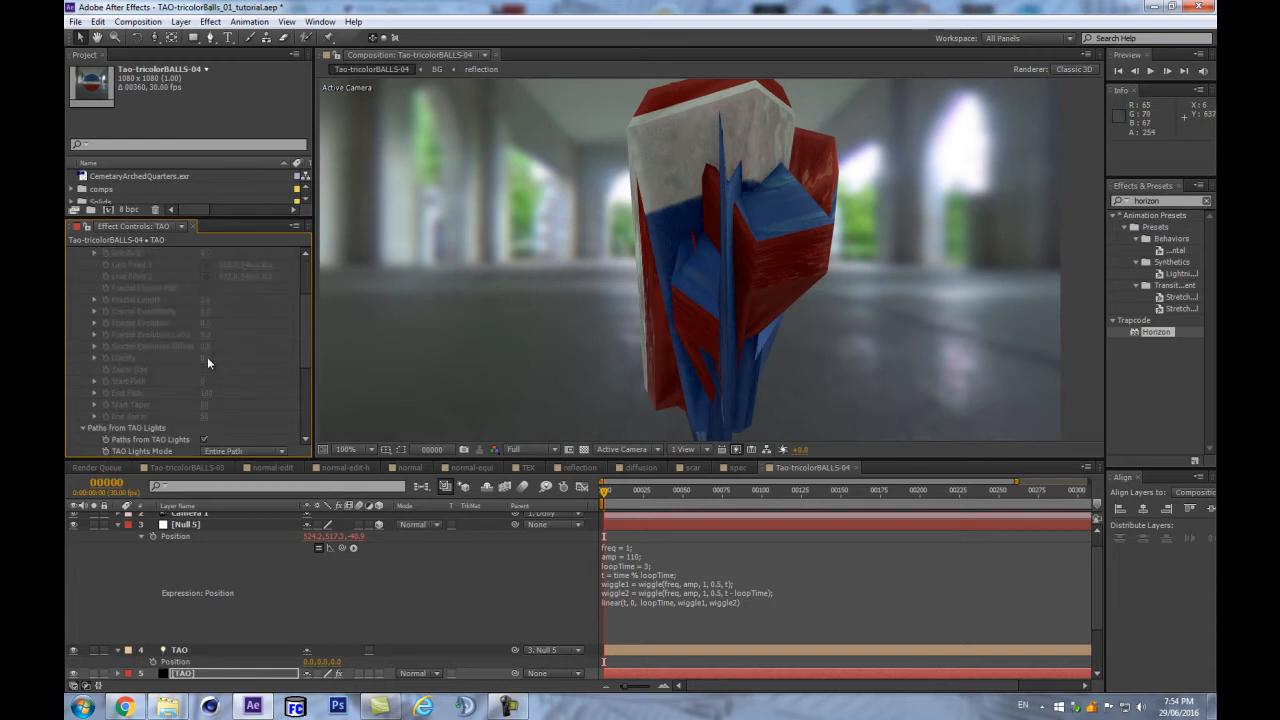
{"action": "left_click", "coordinate": [83, 409]}
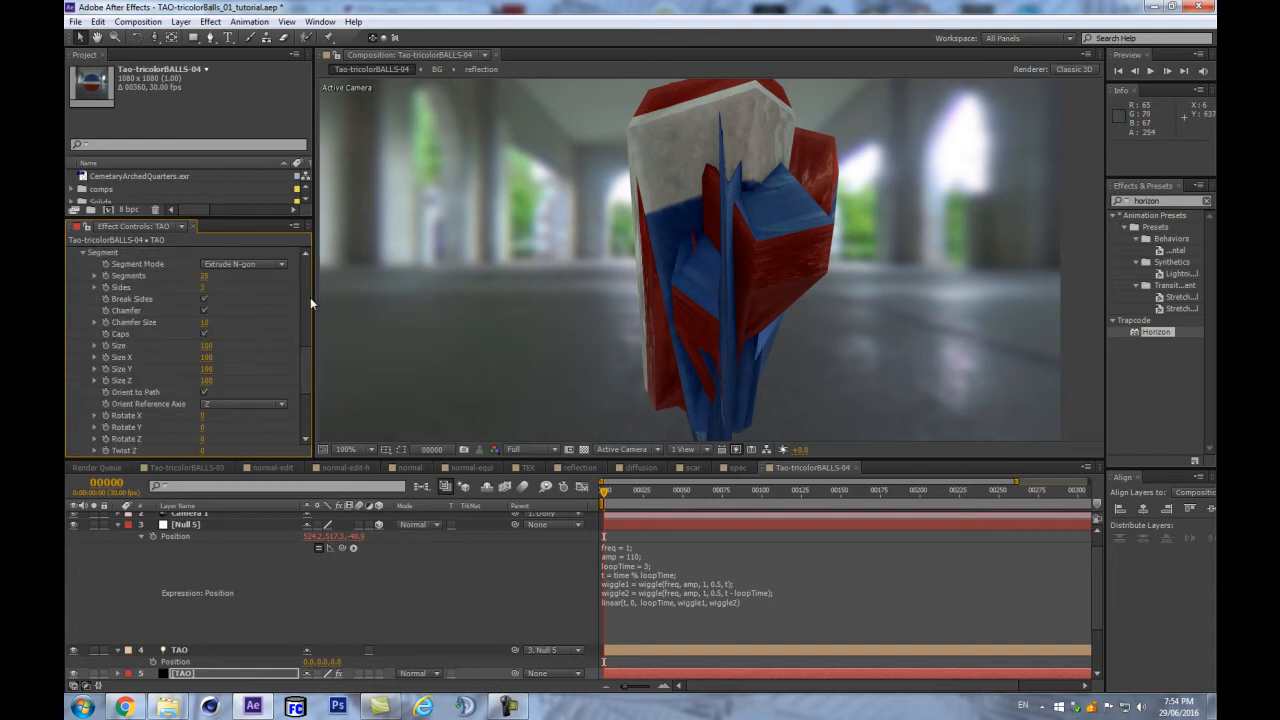
{"action": "left_click", "coordinate": [213, 265]}
{"action": "left_click", "coordinate": [249, 308]}
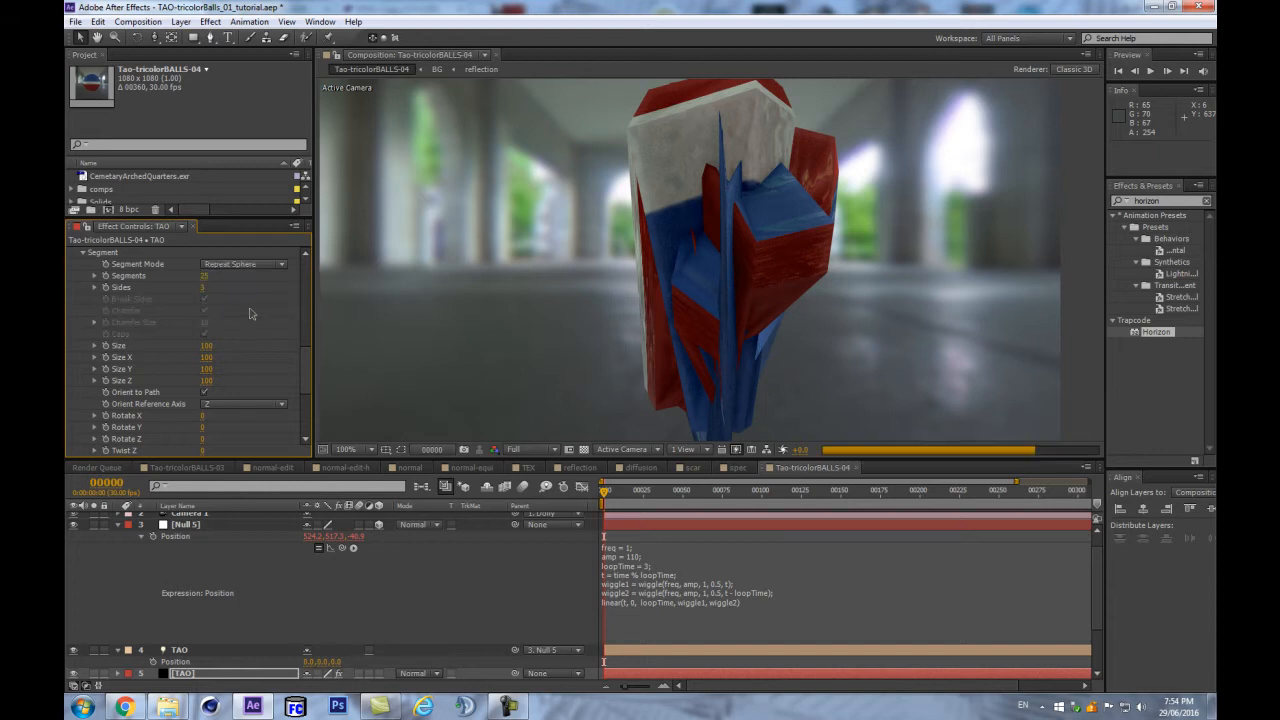
{"action": "scroll", "coordinate": [662, 265], "scroll_direction": "down", "scroll_amount": 2}
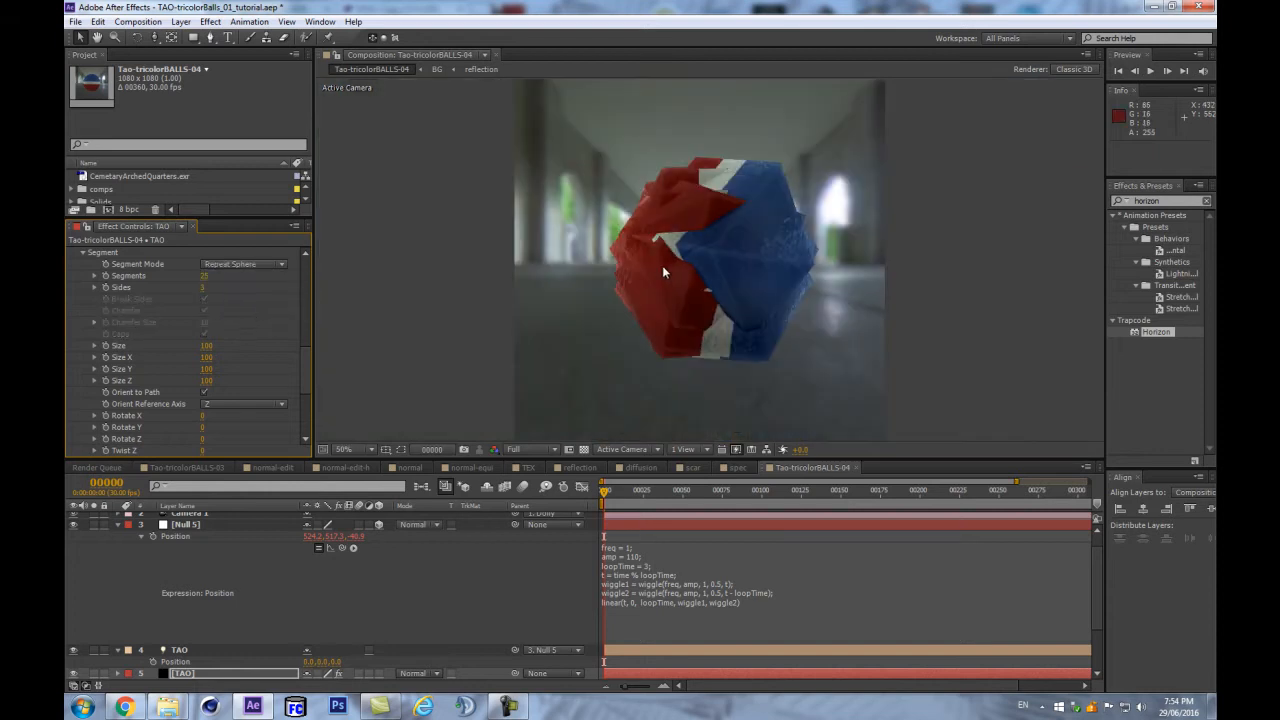
Set the number of Sides of the repeated sphere segments to 12
{"action": "left_click", "coordinate": [200, 287]}
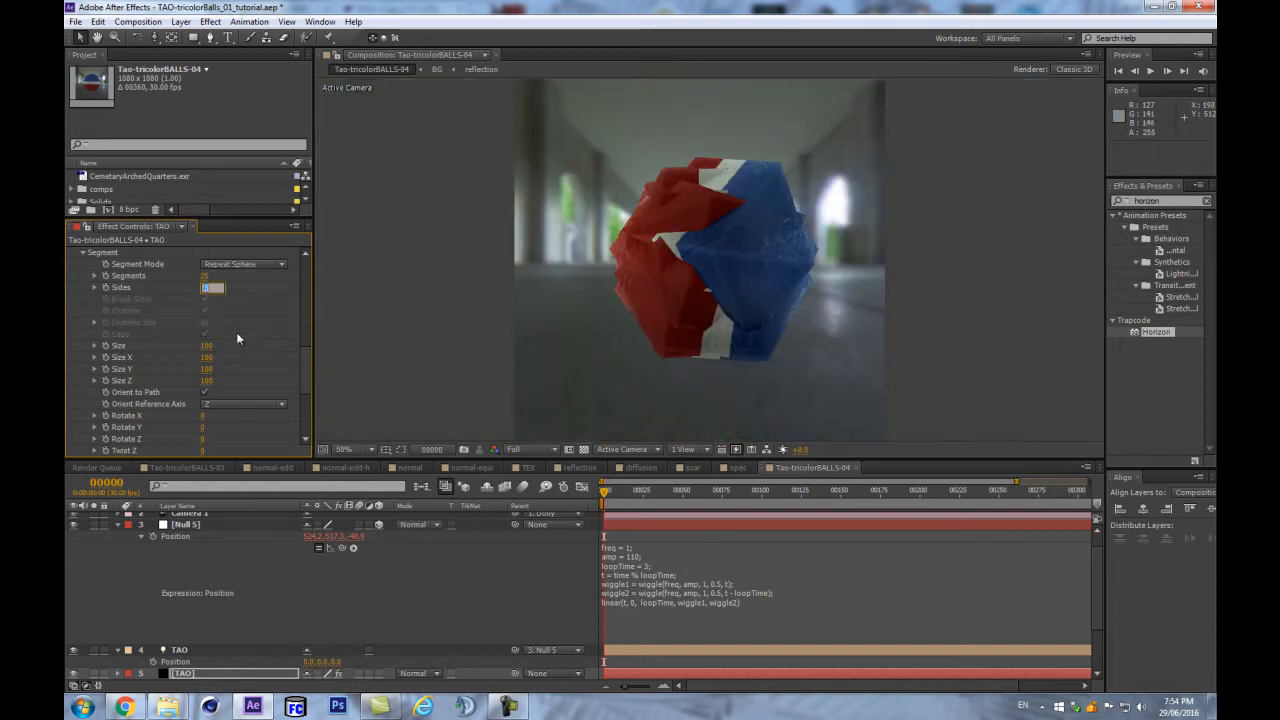
{"action": "type", "text": "12"}
{"action": "key", "text": "Return"}
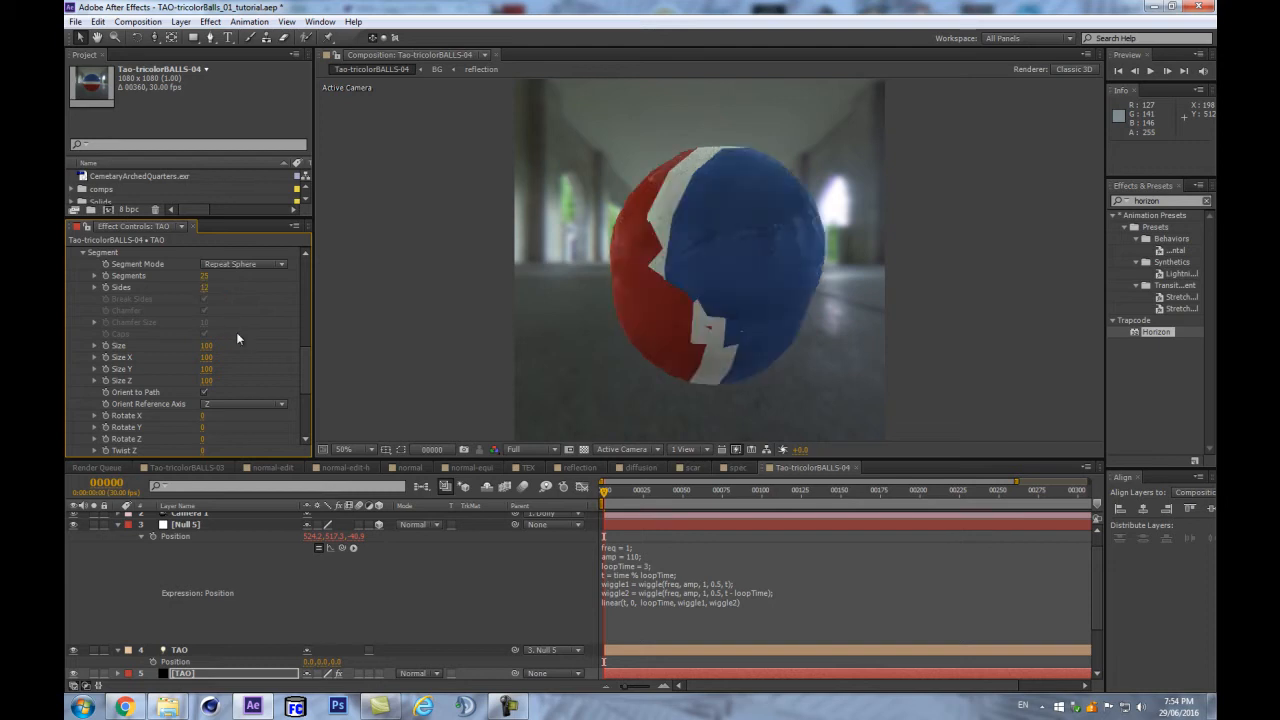
{"action": "scroll", "coordinate": [674, 224], "scroll_direction": "up", "scroll_amount": 1}
{"action": "scroll", "coordinate": [676, 222], "scroll_direction": "down", "scroll_amount": 1}
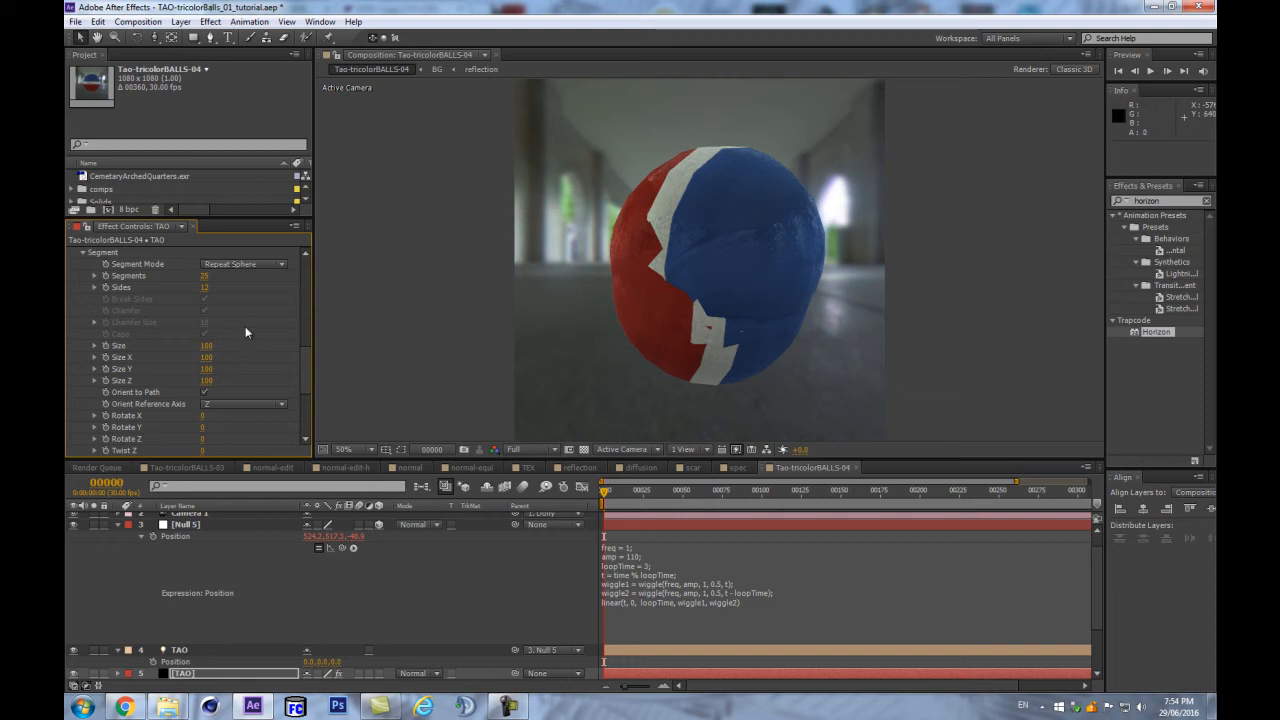
Try a smaller Size for the Tao segments and set it back to 100
{"action": "left_click_drag", "start_coordinate": [200, 345], "coordinate": [176, 349]}
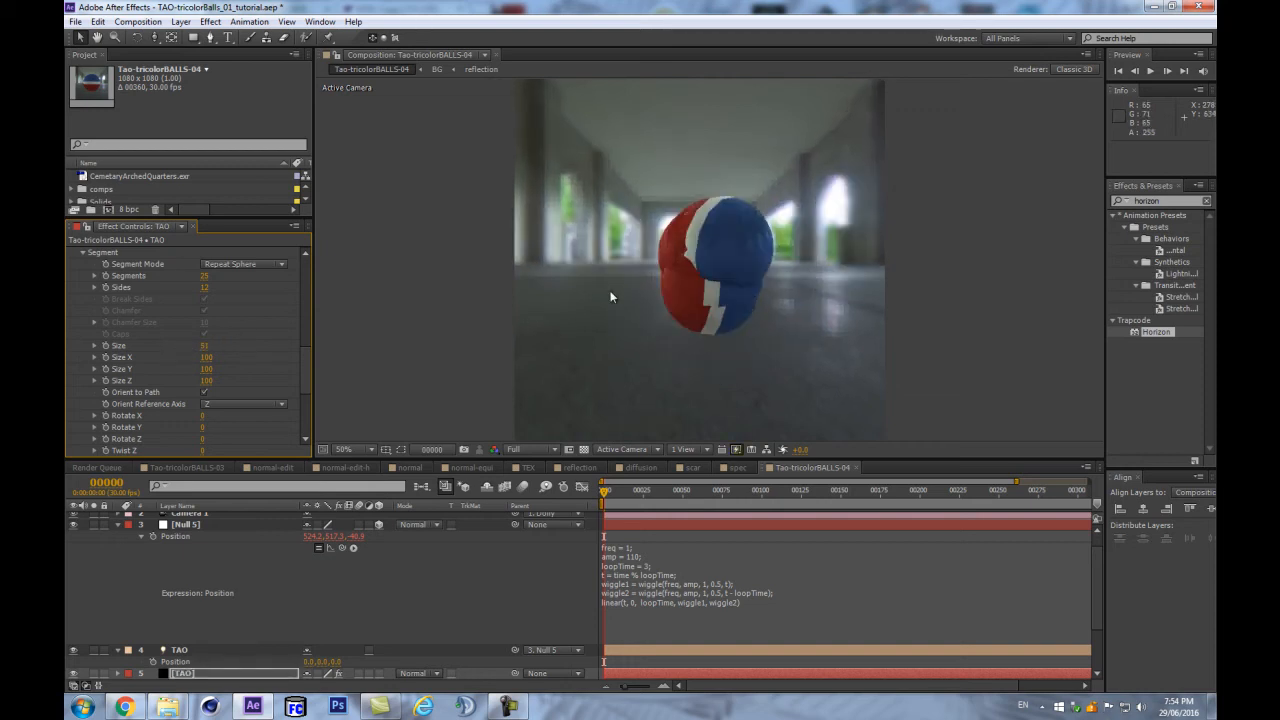
{"action": "left_click", "coordinate": [205, 347]}
{"action": "type", "text": "100"}
{"action": "key", "text": "Return"}
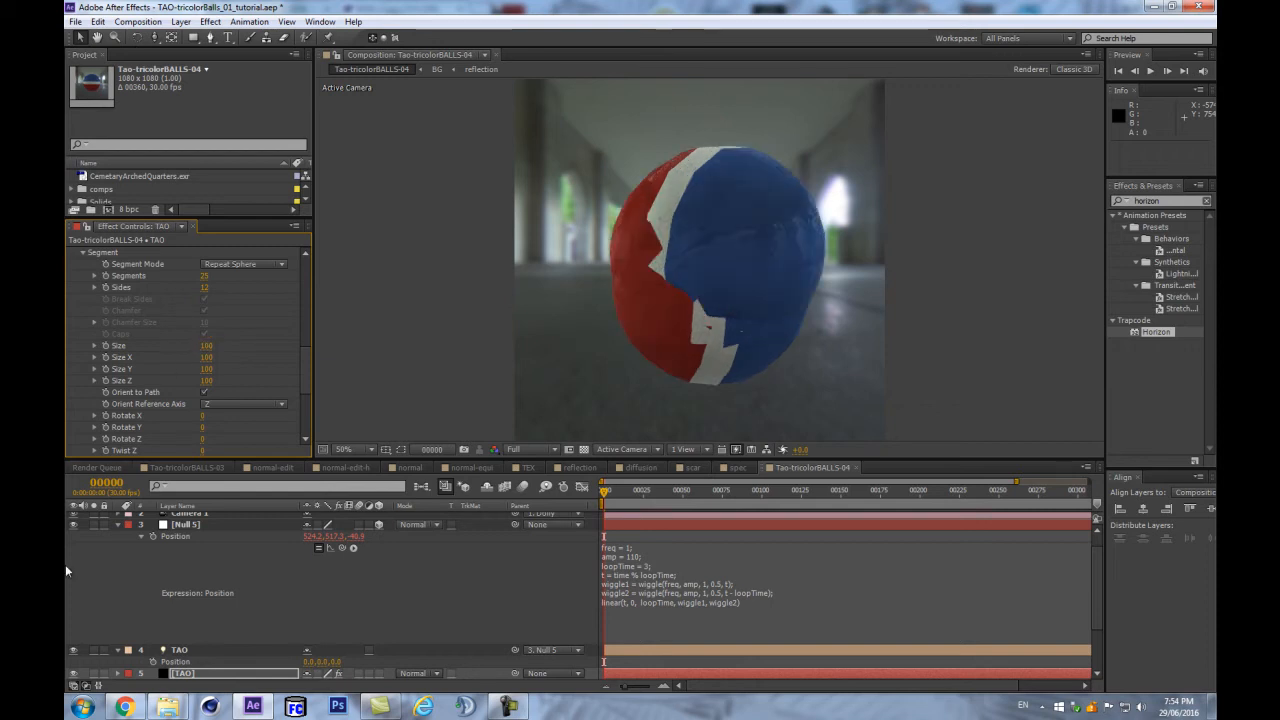
Set the TAO light's Radius to 100 in its Light Options and collapse the light's properties
{"action": "left_click", "coordinate": [119, 526]}
{"action": "left_click", "coordinate": [190, 556]}
{"action": "key", "text": "a"}
{"action": "key", "text": "a"}
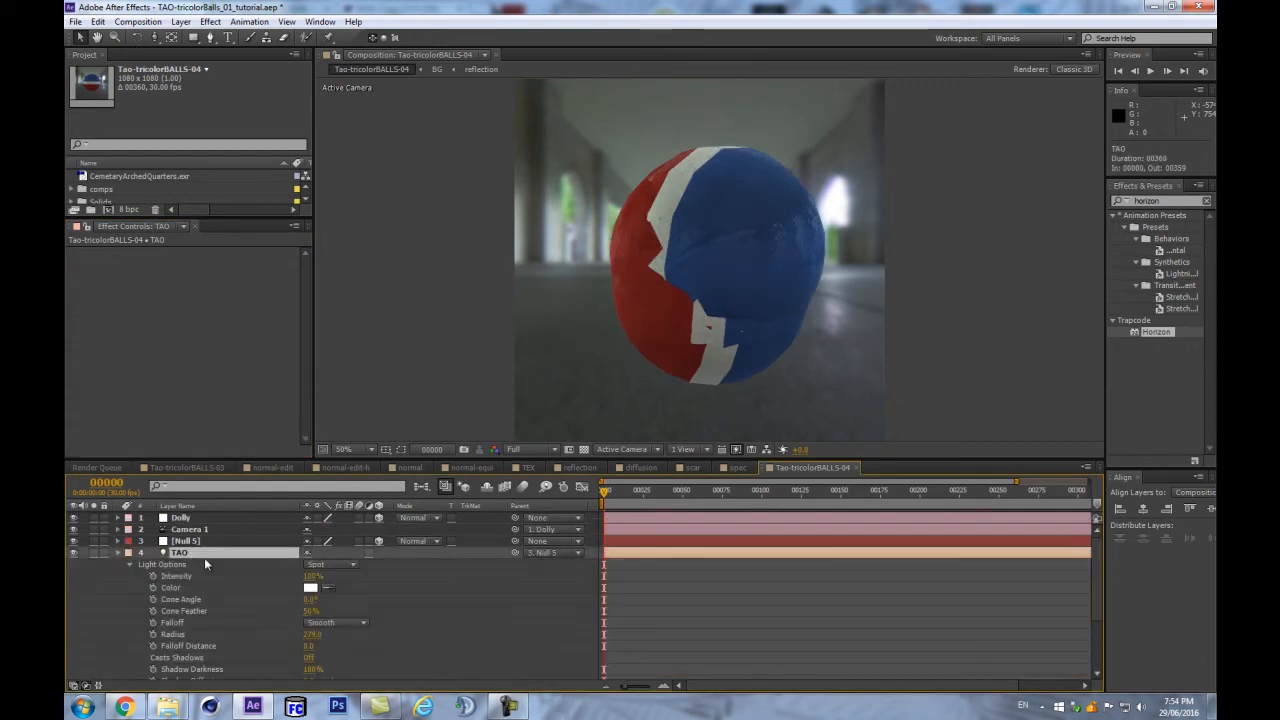
{"action": "scroll", "coordinate": [350, 600], "scroll_direction": "down", "scroll_amount": 1}
{"action": "left_click", "coordinate": [315, 599]}
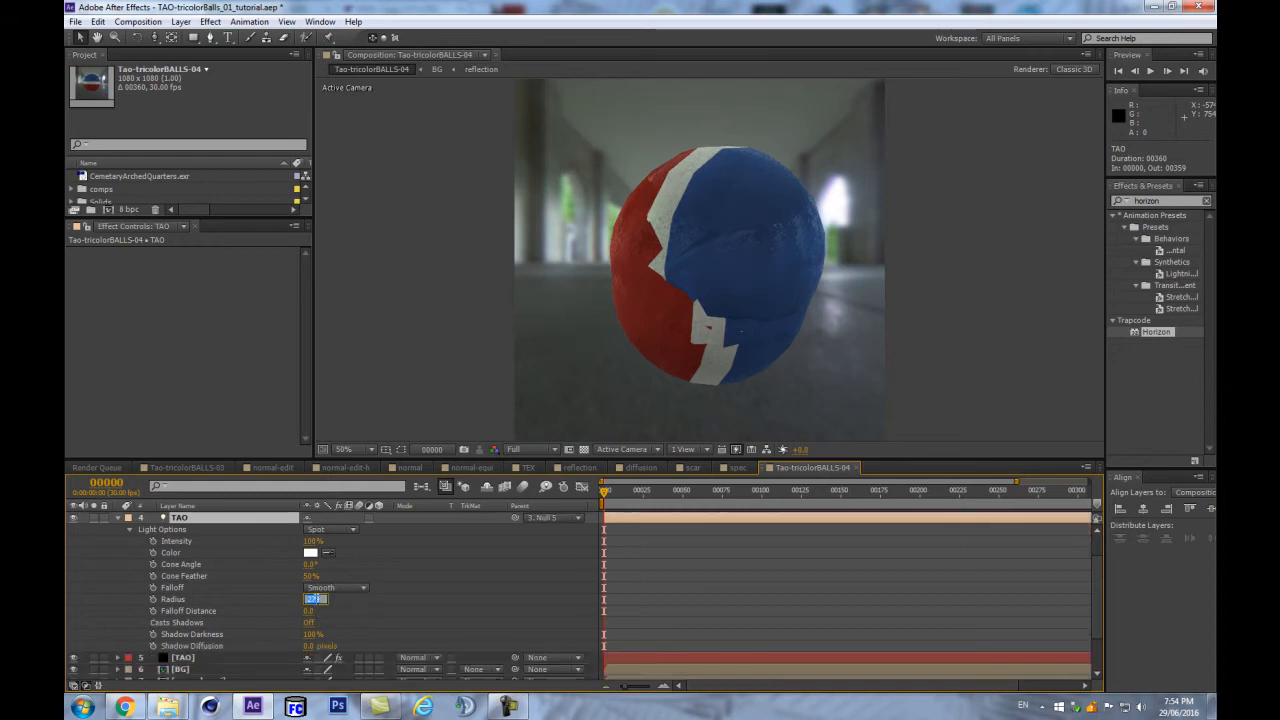
{"action": "type", "text": "100"}
{"action": "key", "text": "Return"}
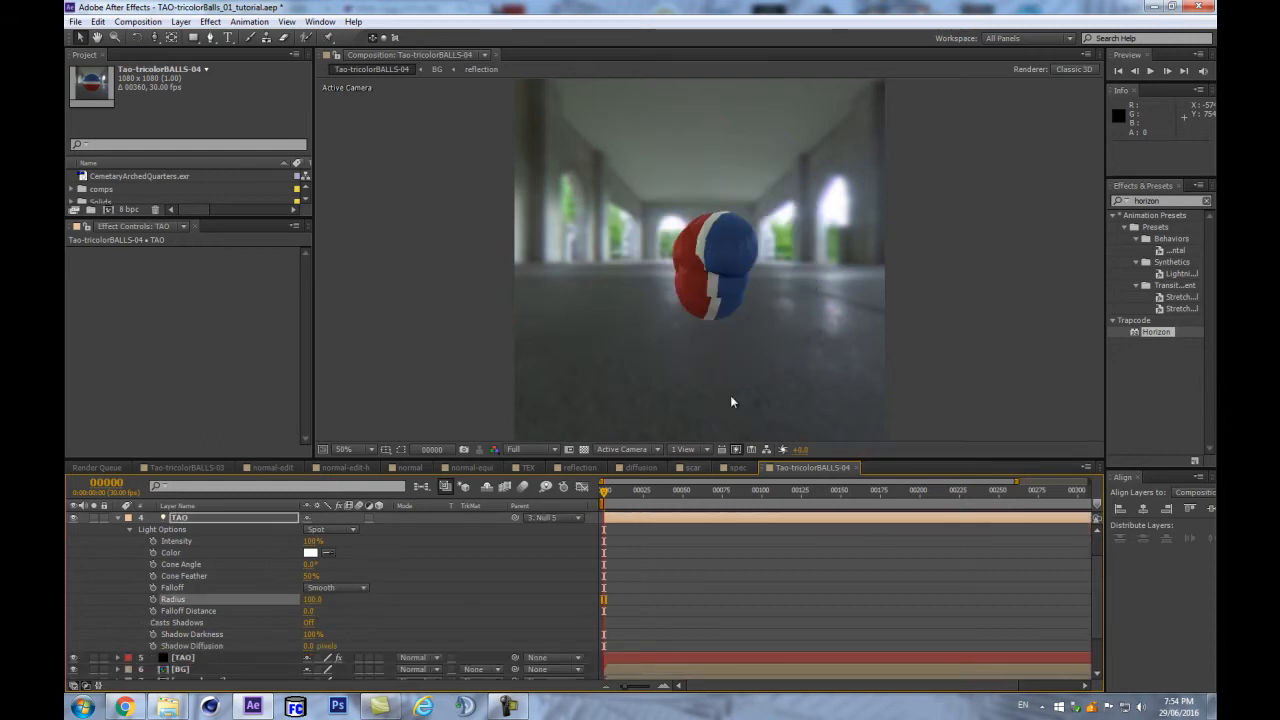
{"action": "scroll", "coordinate": [764, 334], "scroll_direction": "up", "scroll_amount": 1}
{"action": "scroll", "coordinate": [95, 610], "scroll_direction": "up", "scroll_amount": 1}
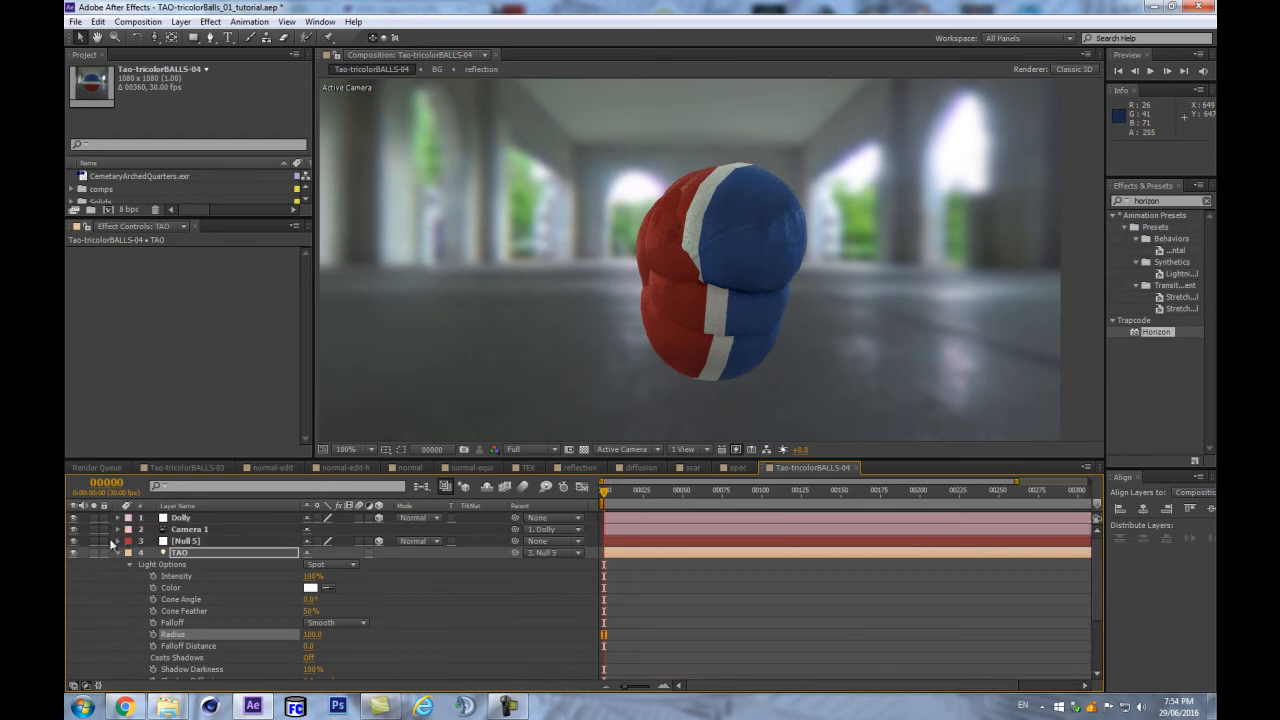
{"action": "left_click", "coordinate": [131, 564]}
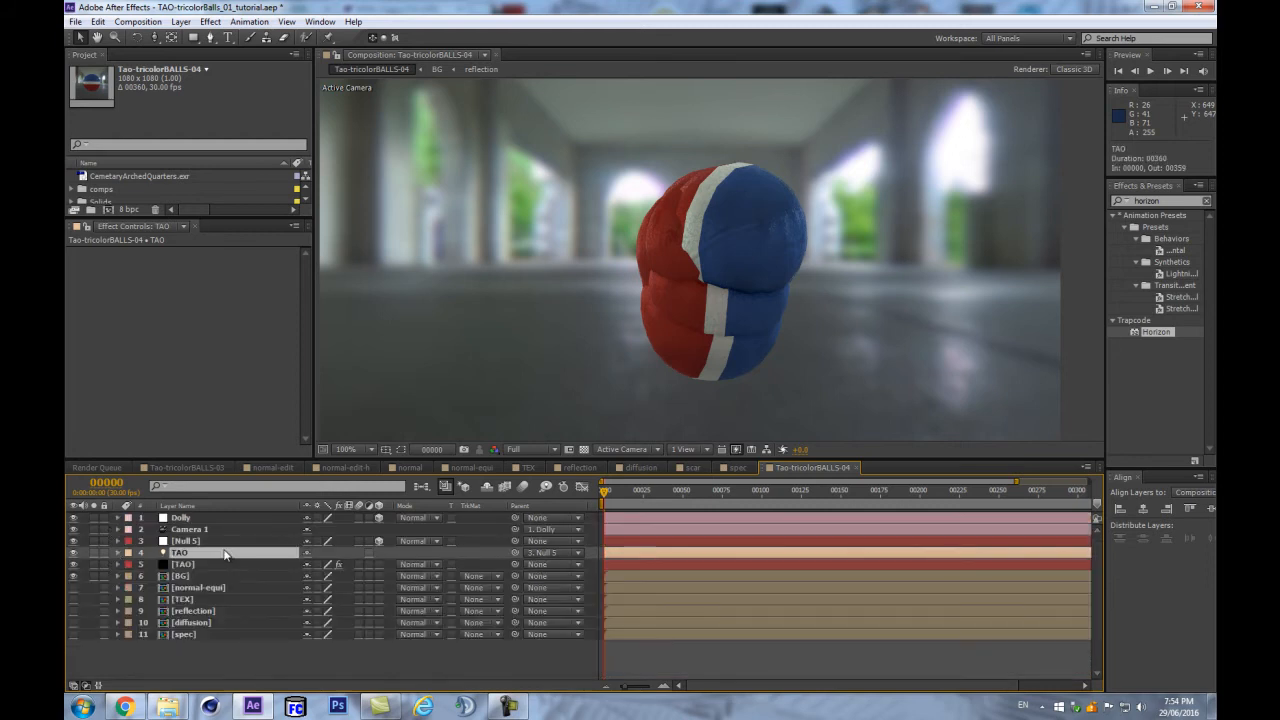
Reveal Null 5's Position expression and give both Null 5 and the TAO light the Purple label
{"action": "left_click", "coordinate": [225, 544]}
{"action": "key", "text": "e"}
{"action": "key", "text": "e"}
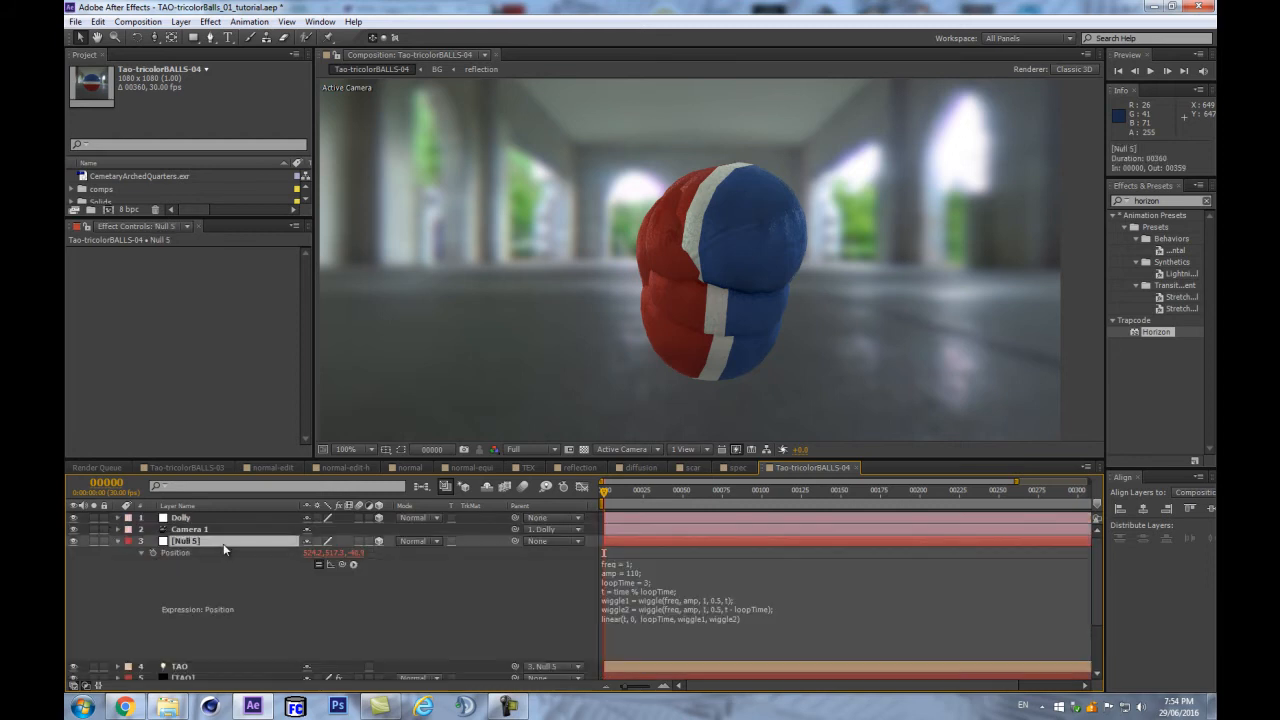
{"action": "left_click", "coordinate": [196, 668], "text": "ctrl"}
{"action": "left_click", "coordinate": [129, 667]}
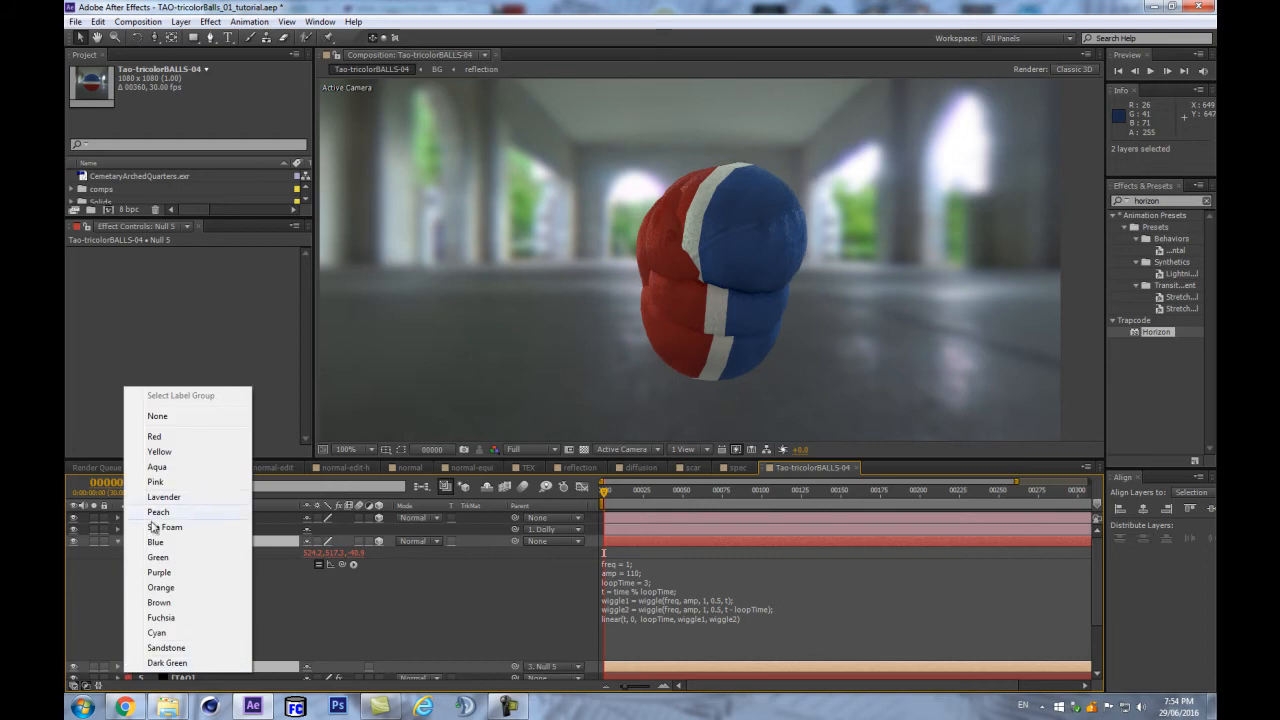
{"action": "left_click", "coordinate": [183, 575]}
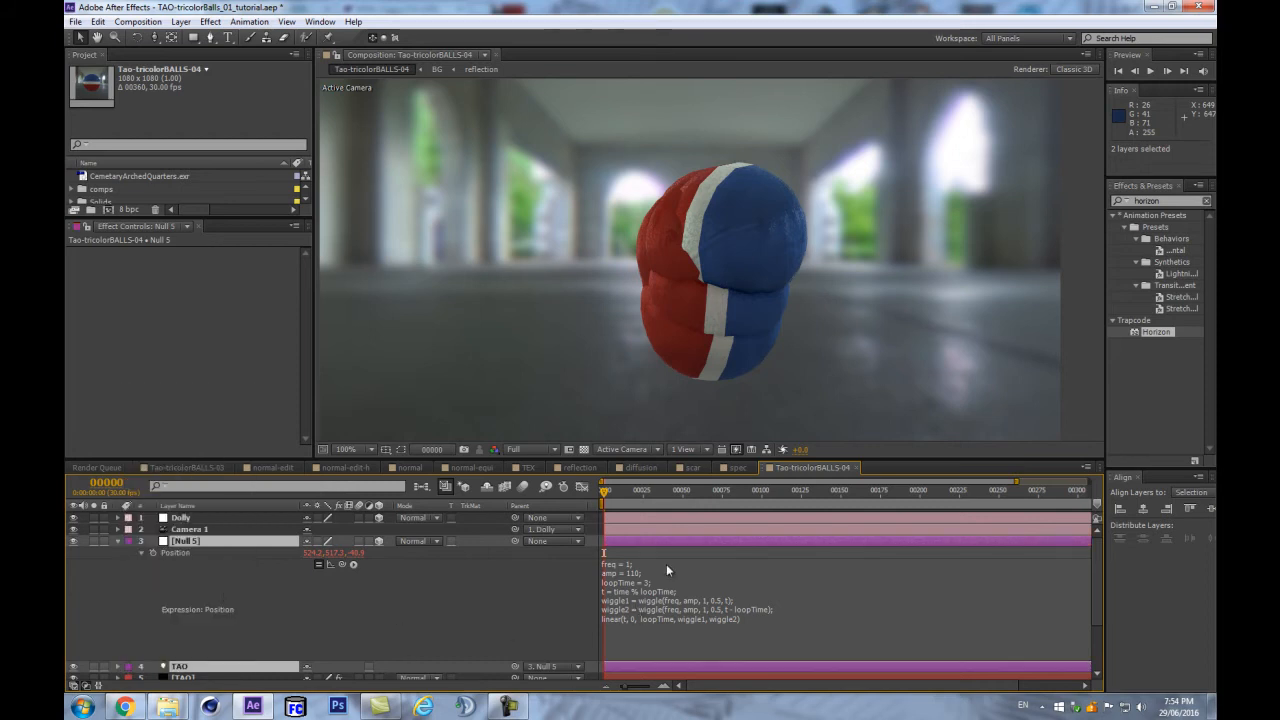
Rename the Null 5 layer to "settings"
{"action": "left_click", "coordinate": [624, 574]}
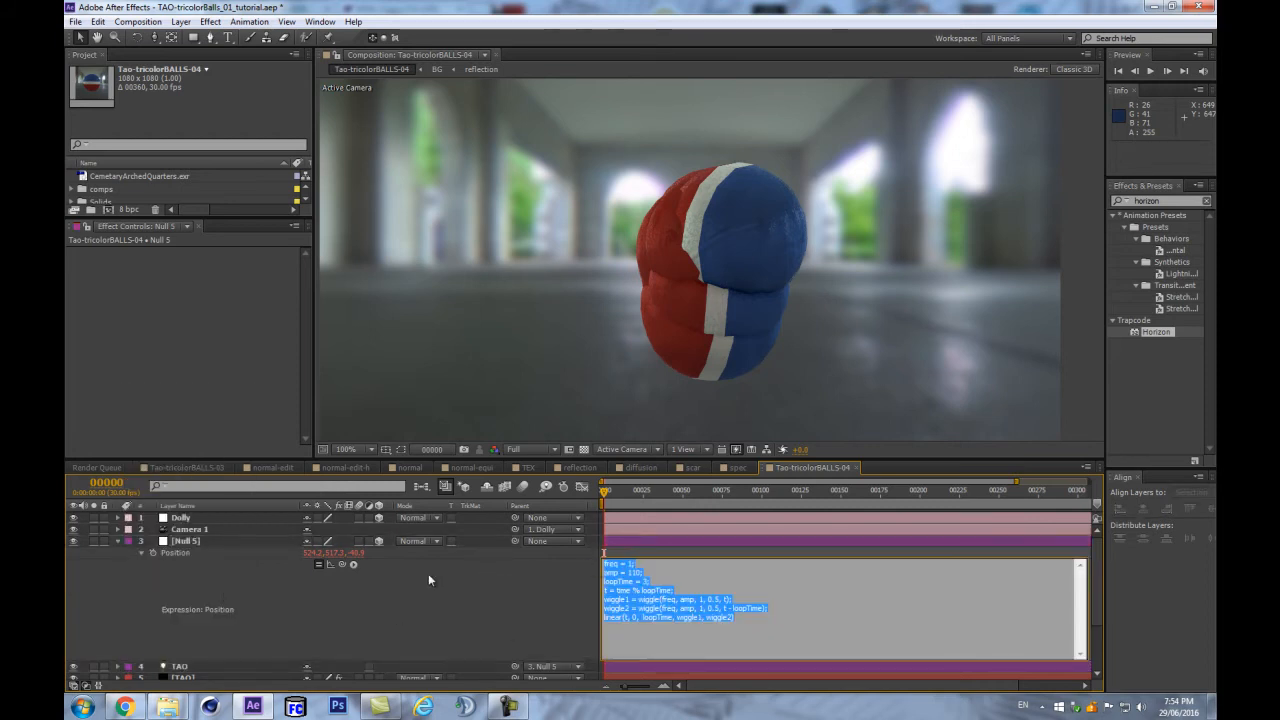
{"action": "left_click", "coordinate": [223, 543]}
{"action": "key", "text": "Return"}
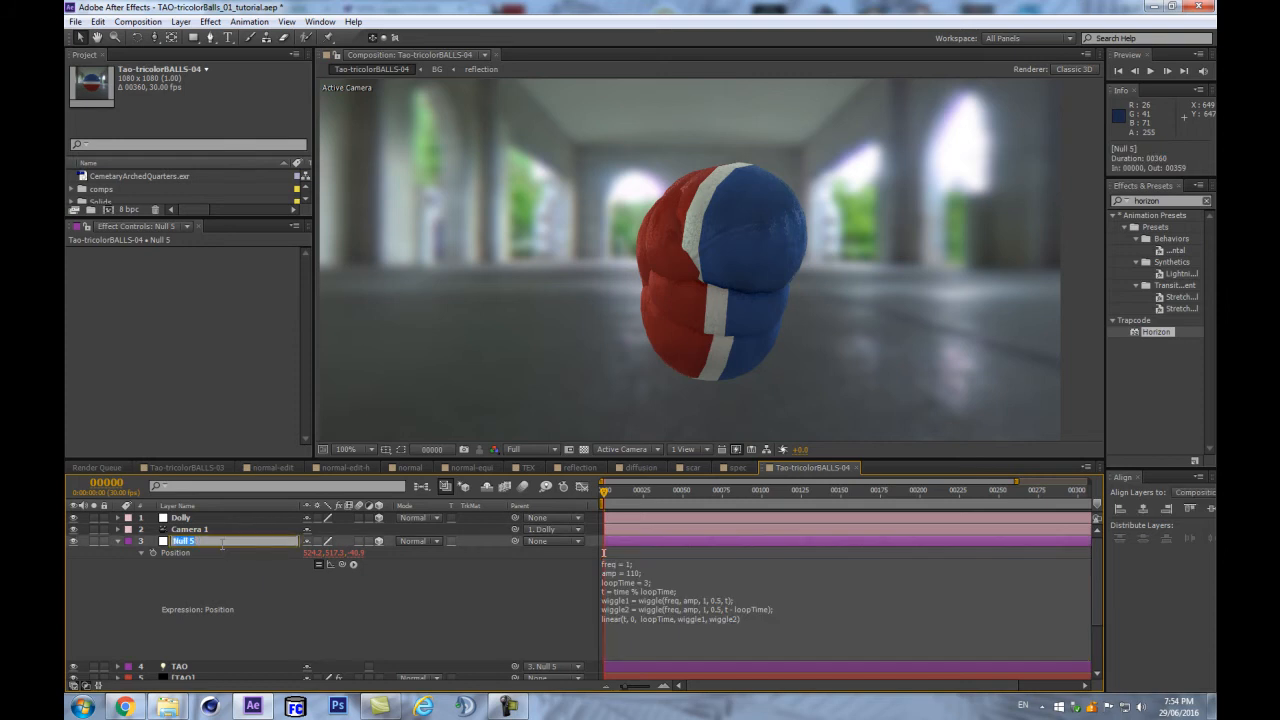
{"action": "type", "text": "settings"}
{"action": "key", "text": "Return"}
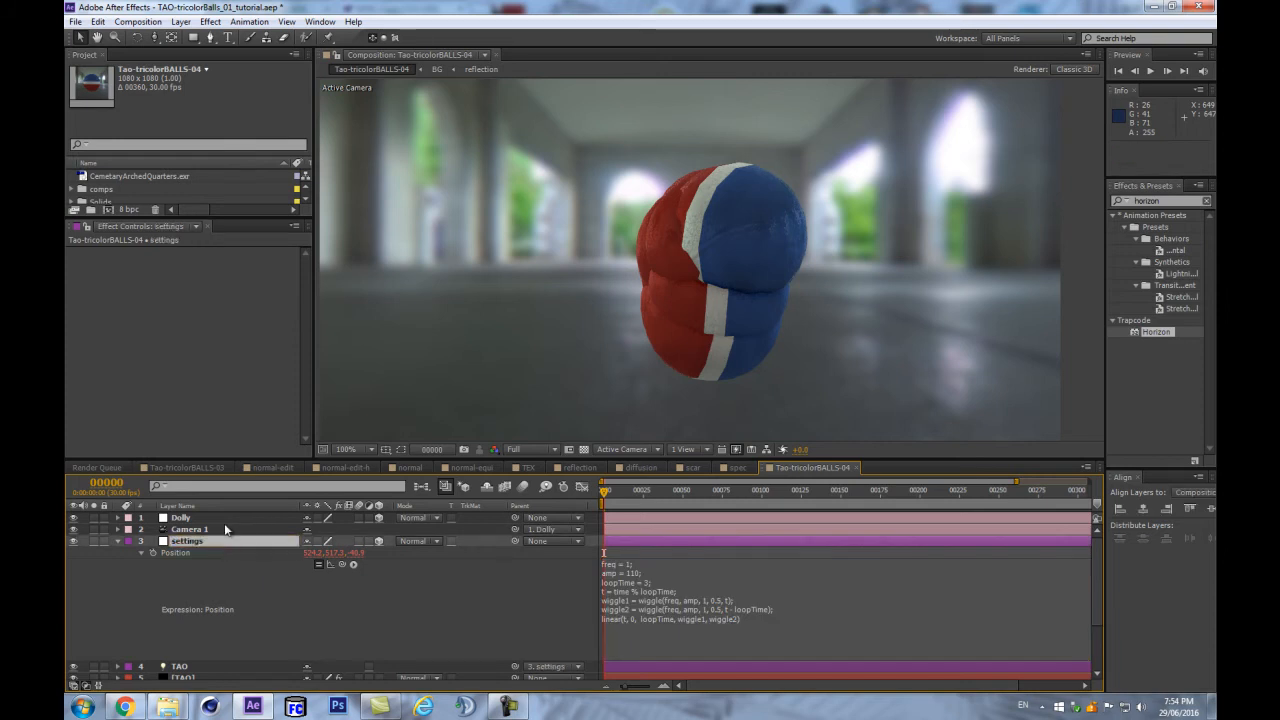
Add a Slider Control effect to the settings null and name it "freq"
{"action": "left_click", "coordinate": [178, 21]}
{"action": "mouse_move", "coordinate": [210, 21]}
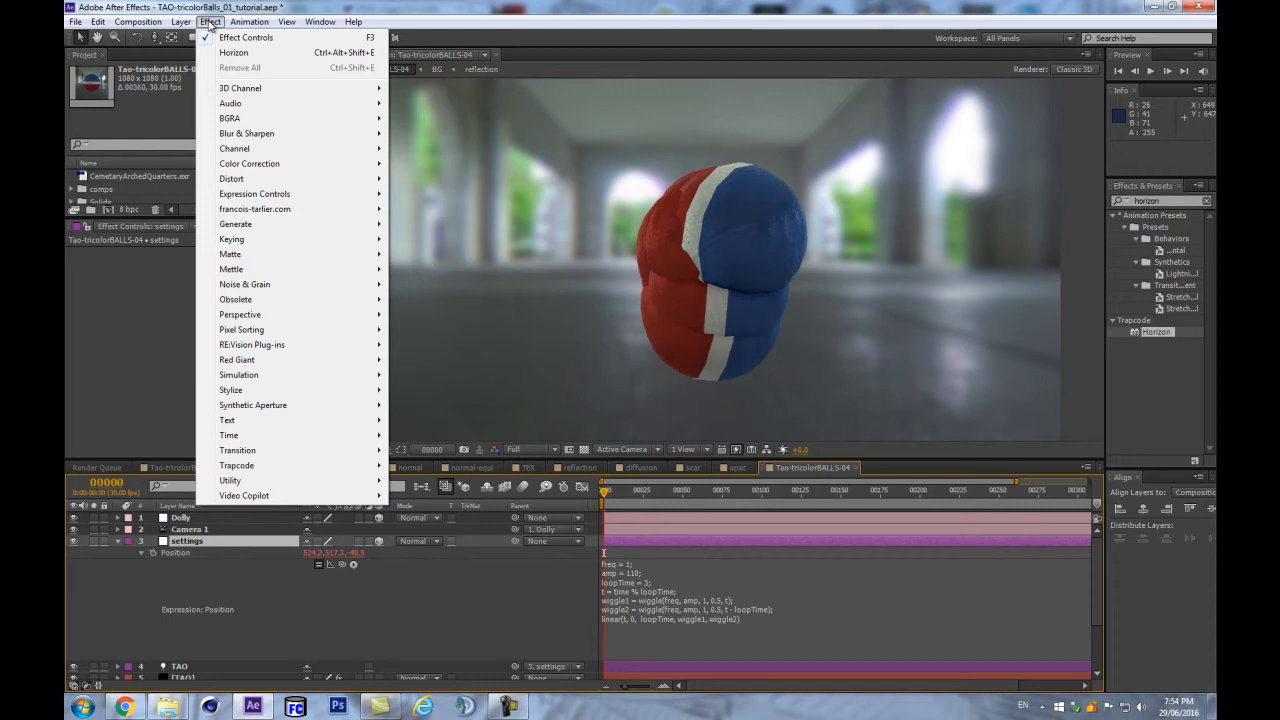
{"action": "mouse_move", "coordinate": [265, 194]}
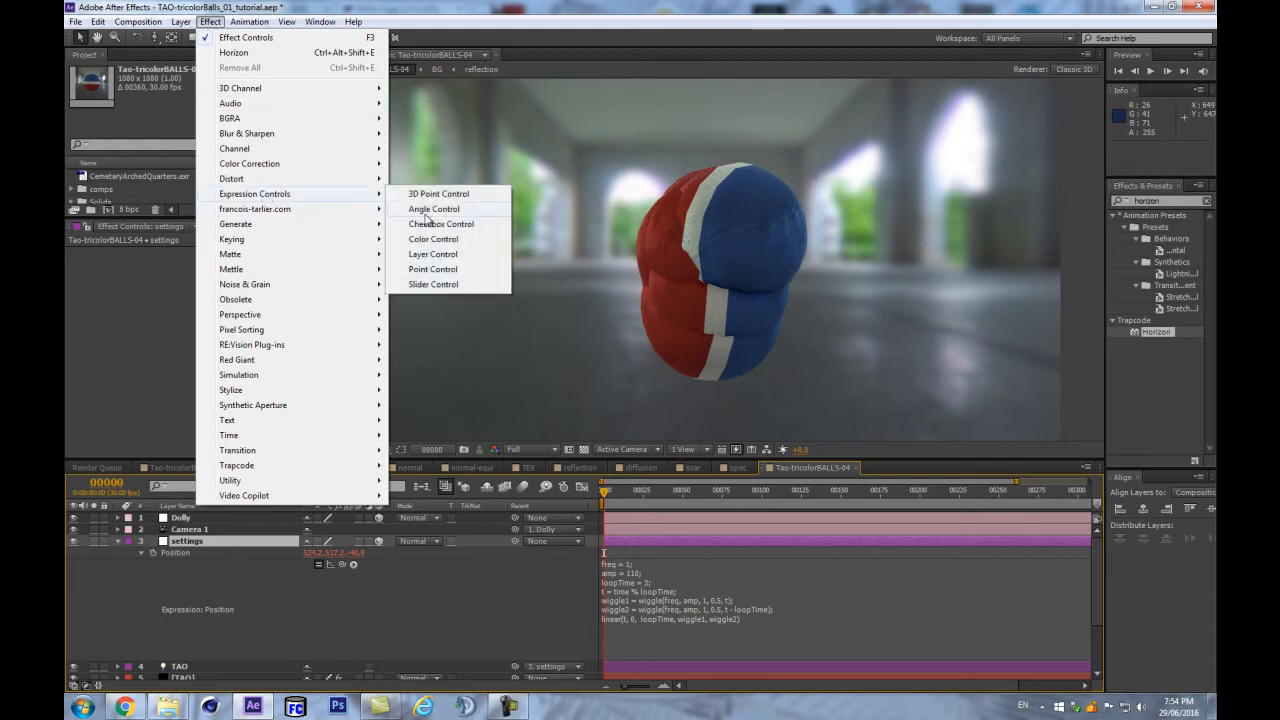
{"action": "left_click", "coordinate": [421, 285]}
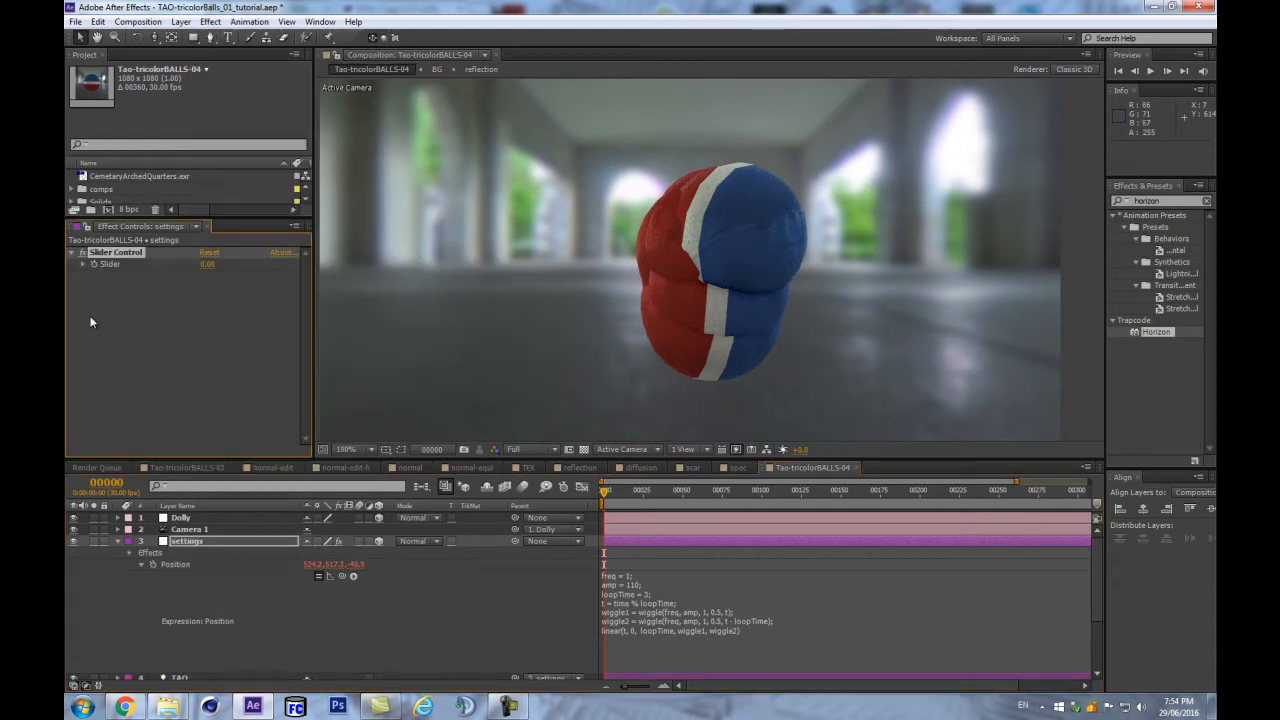
{"action": "left_click", "coordinate": [117, 260]}
{"action": "left_click", "coordinate": [121, 251]}
{"action": "key", "text": "Return"}
{"action": "key", "text": "BackSpace"}
{"action": "type", "text": "fre"}
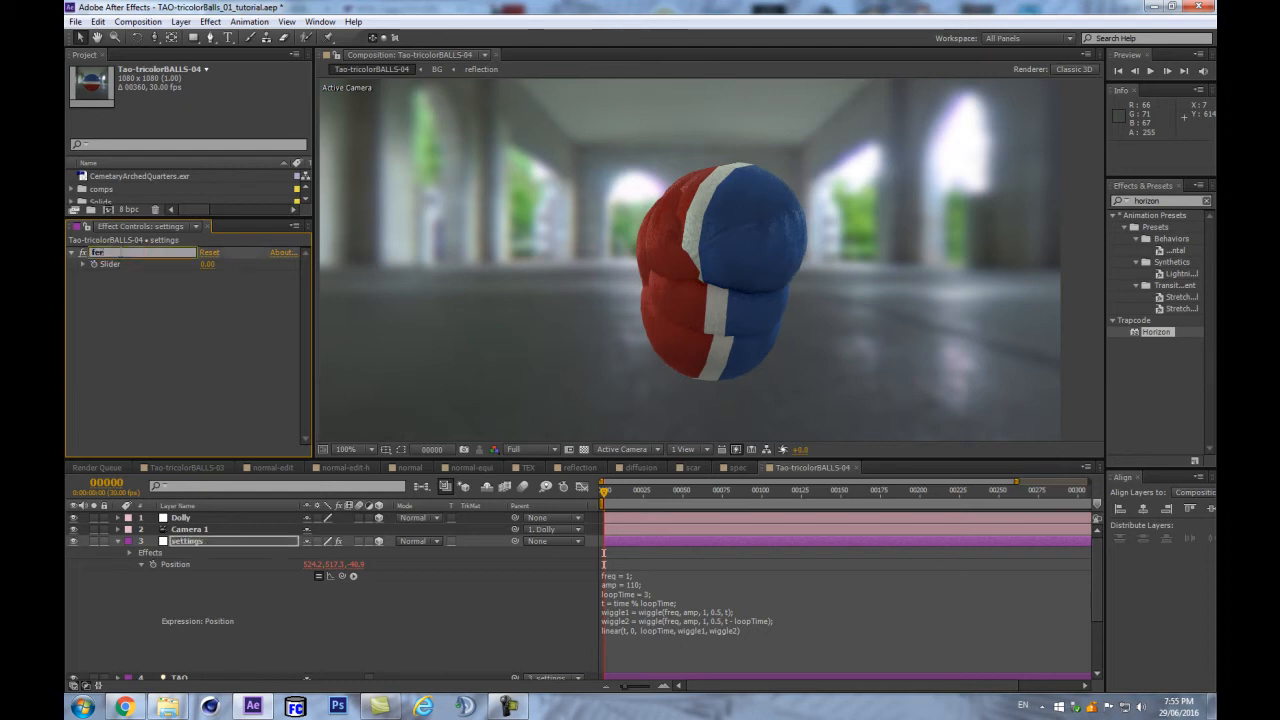
{"action": "type", "text": "q"}
{"action": "key", "text": "Return"}
Duplicate the slider control to create two more on the settings null, naming them "amp" and "seedRandom"
{"action": "key", "text": "ctrl+d"}
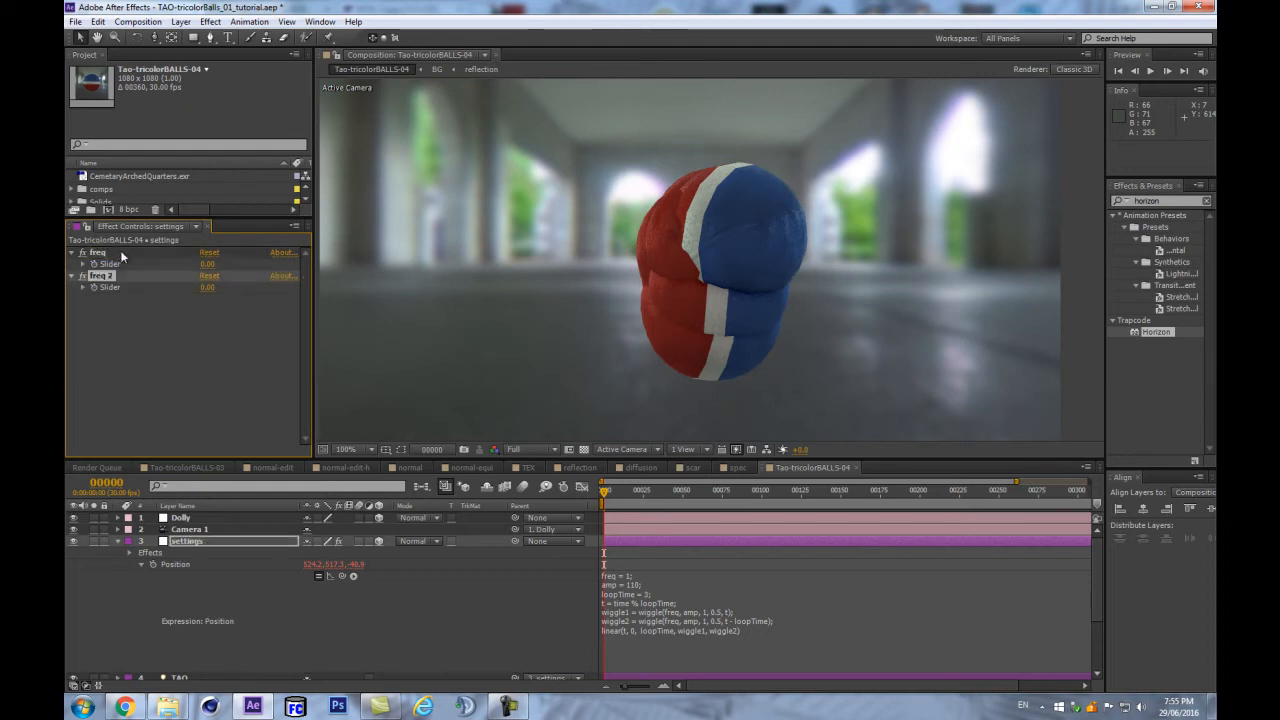
{"action": "key", "text": "Return"}
{"action": "type", "text": "amp"}
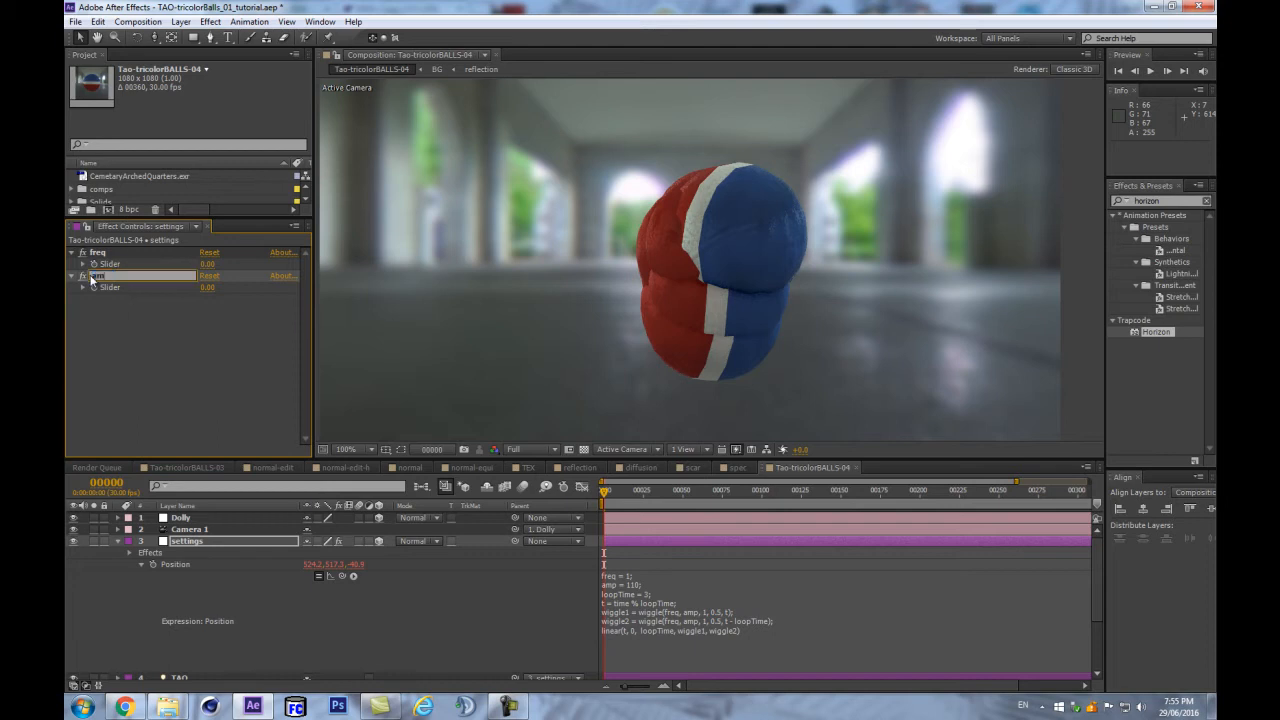
{"action": "key", "text": "Return"}
{"action": "key", "text": "ctrl+d"}
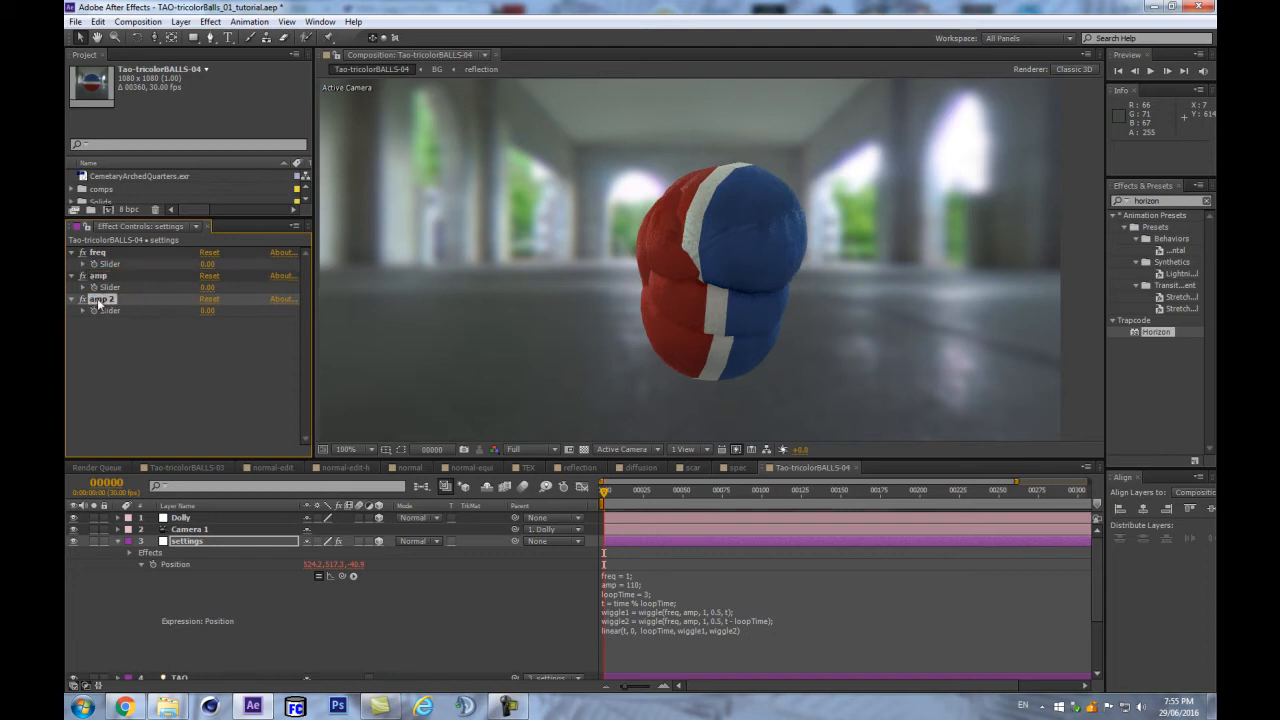
{"action": "key", "text": "Return"}
{"action": "type", "text": "seedRandom"}
Add a seedRandom line linked to the seedRandom slider at the start of the settings null's Position expression, and set that slider to 12
{"action": "left_click", "coordinate": [674, 604]}
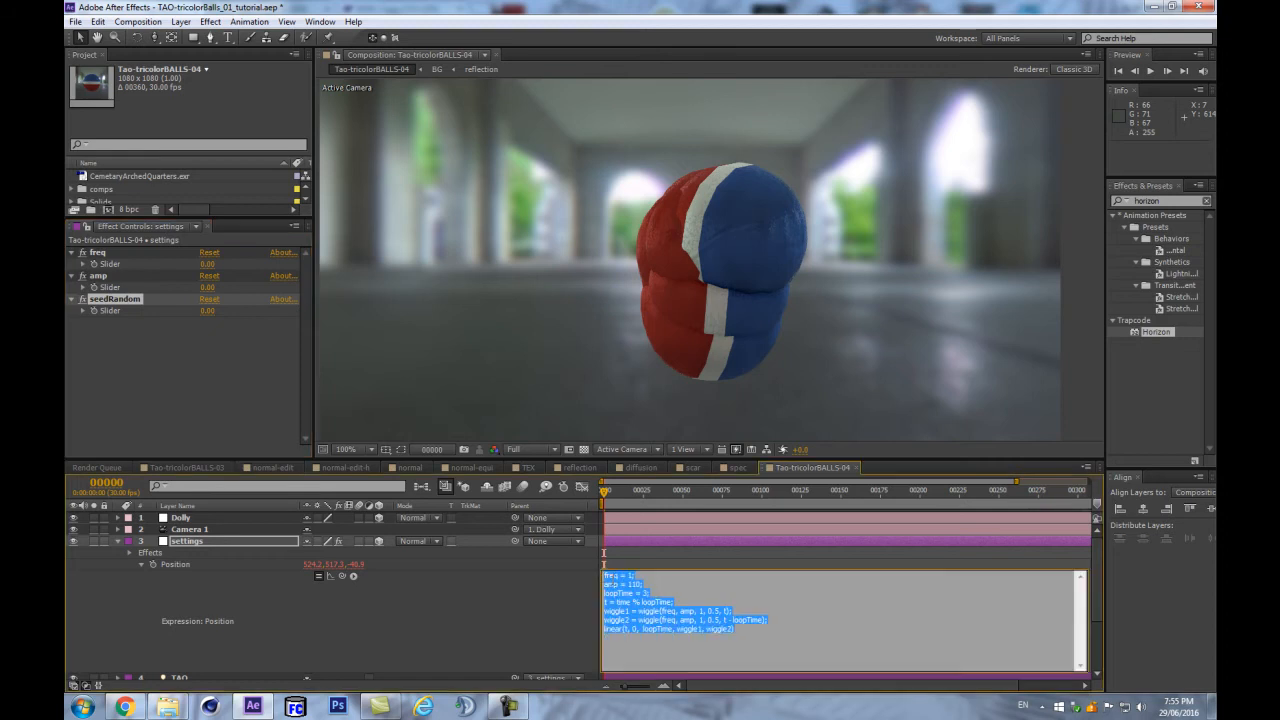
{"action": "left_click", "coordinate": [716, 602]}
{"action": "key", "text": "Return"}
{"action": "key", "text": "Up"}
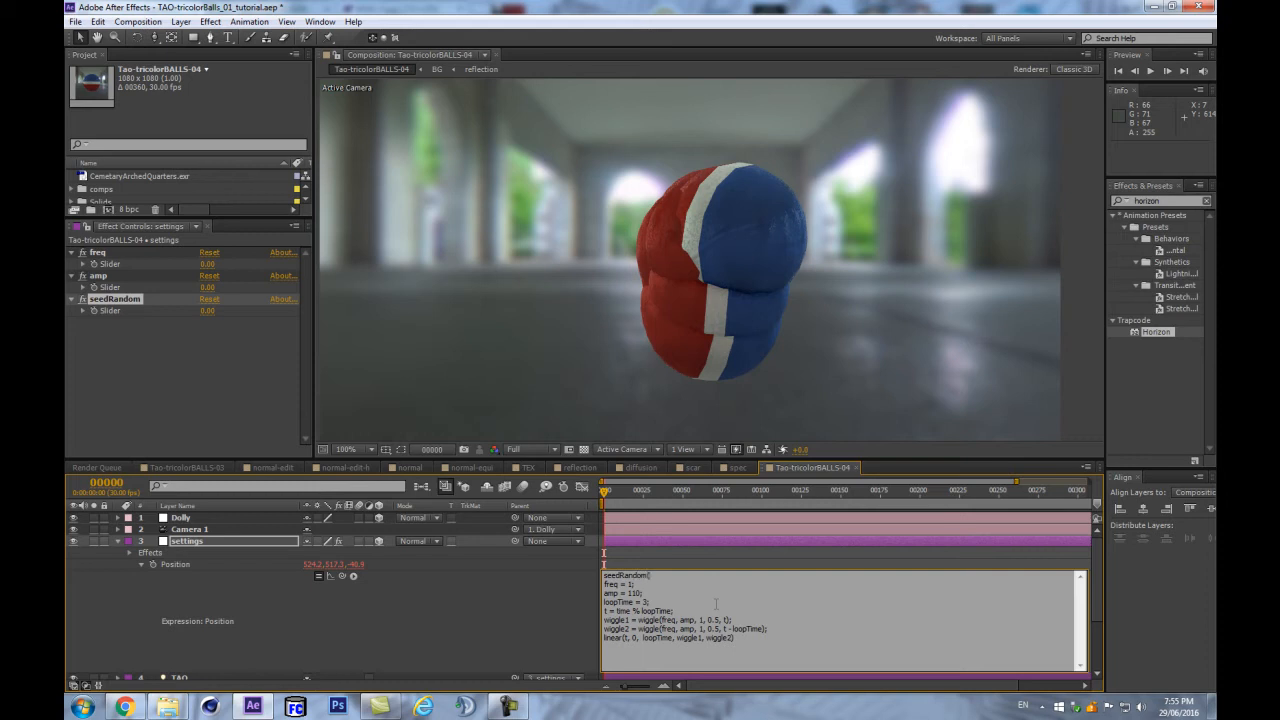
{"action": "left_click_drag", "start_coordinate": [340, 575], "coordinate": [108, 306]}
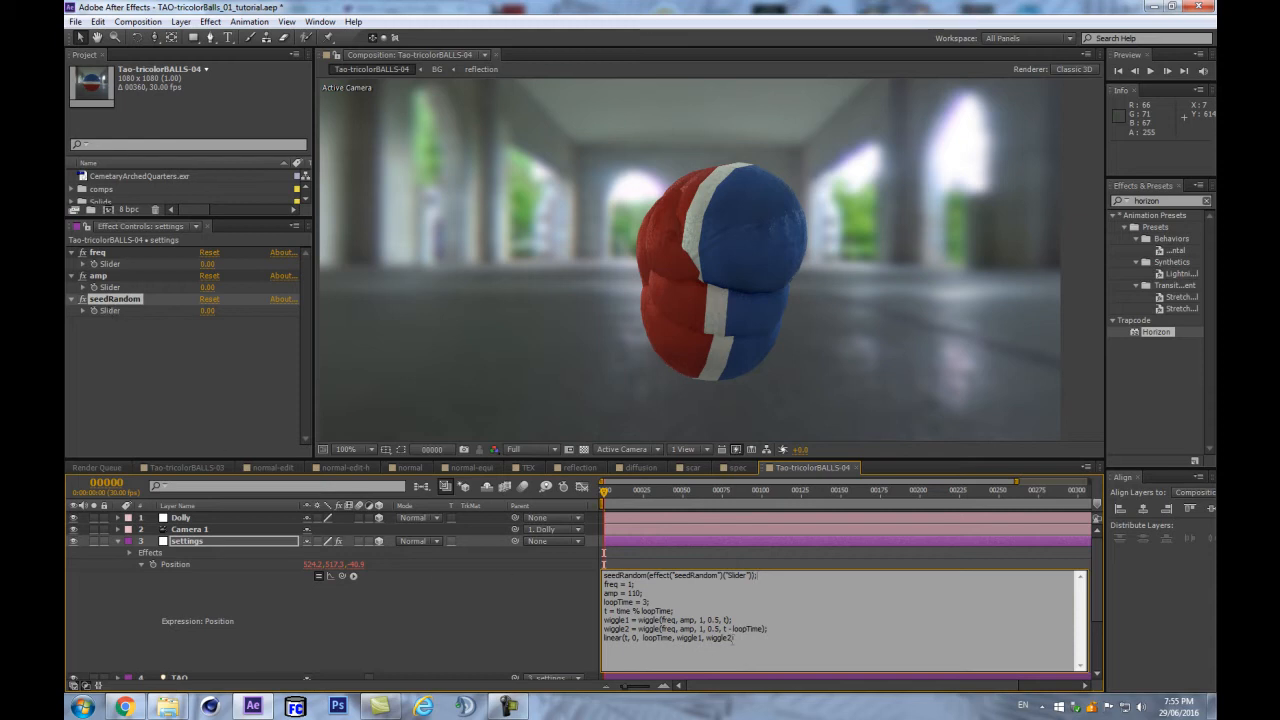
{"action": "left_click", "coordinate": [529, 605]}
{"action": "left_click_drag", "start_coordinate": [198, 310], "coordinate": [212, 311]}
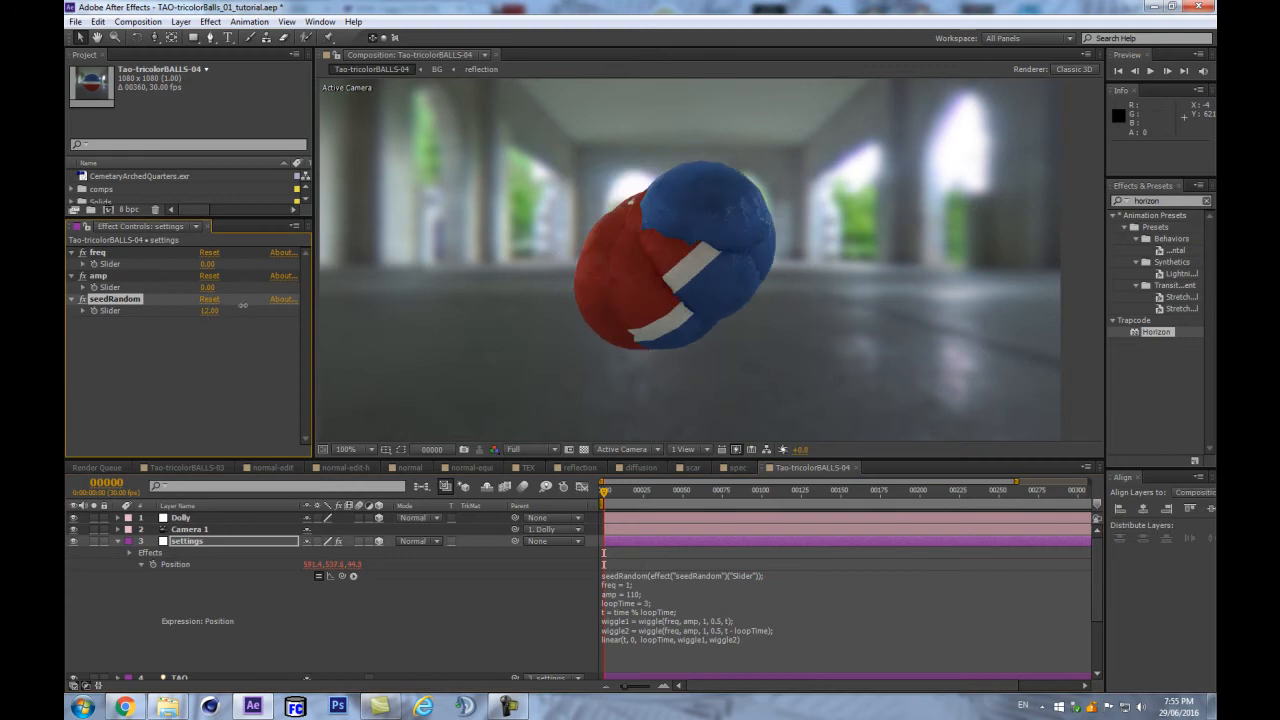
Link the freq variable in the Position expression to the freq slider and set that slider to 1
{"action": "left_click", "coordinate": [632, 590]}
{"action": "left_click", "coordinate": [632, 586]}
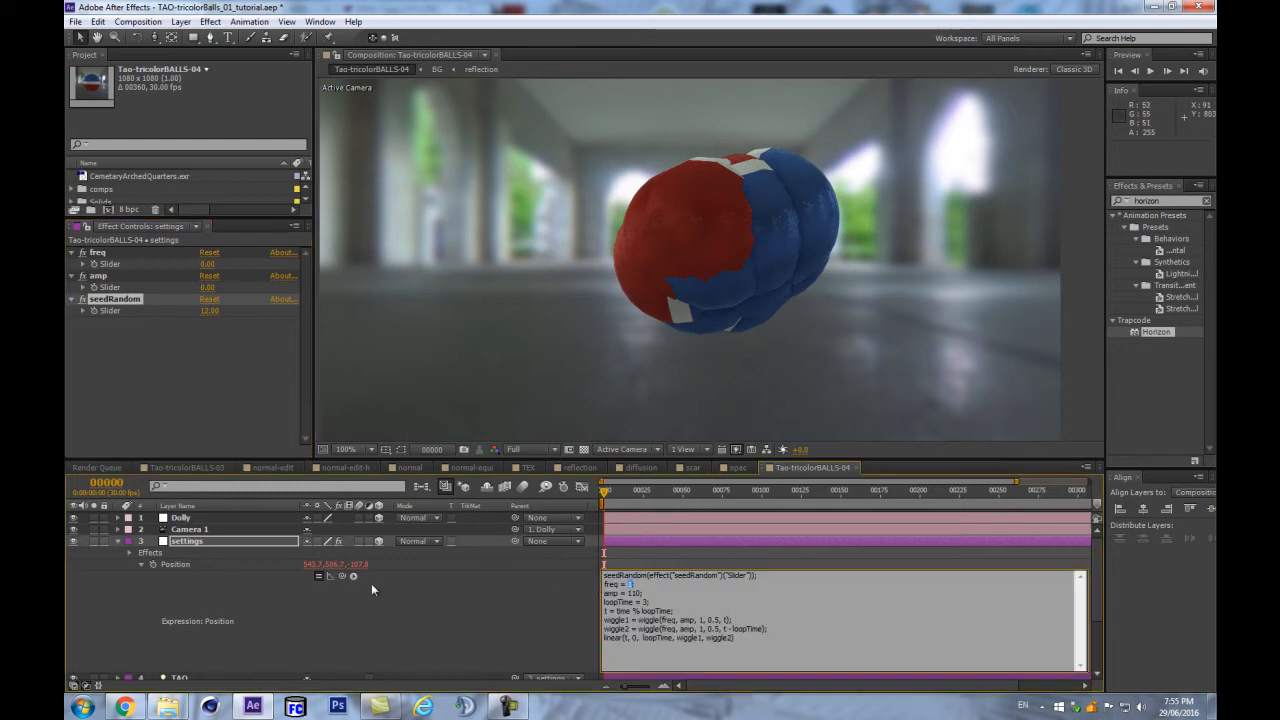
{"action": "left_click_drag", "start_coordinate": [341, 575], "coordinate": [110, 264]}
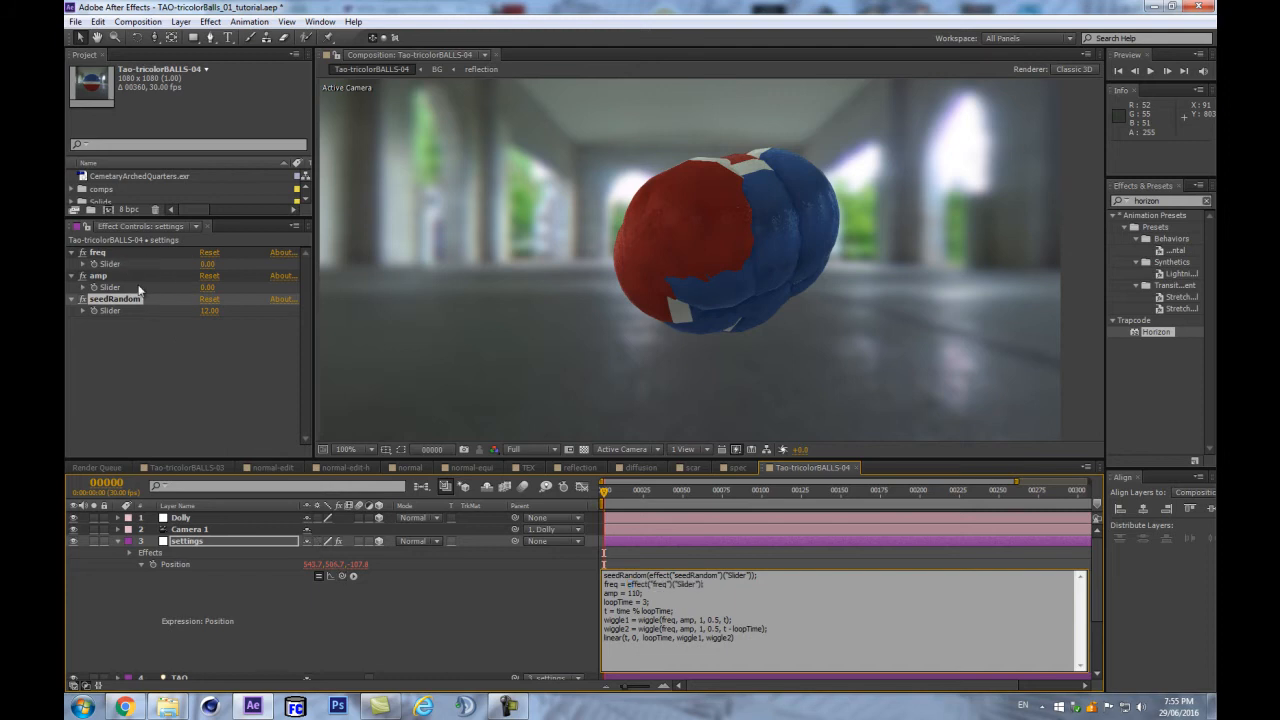
{"action": "left_click", "coordinate": [211, 372]}
{"action": "key", "text": "comma"}
{"action": "key", "text": "period"}
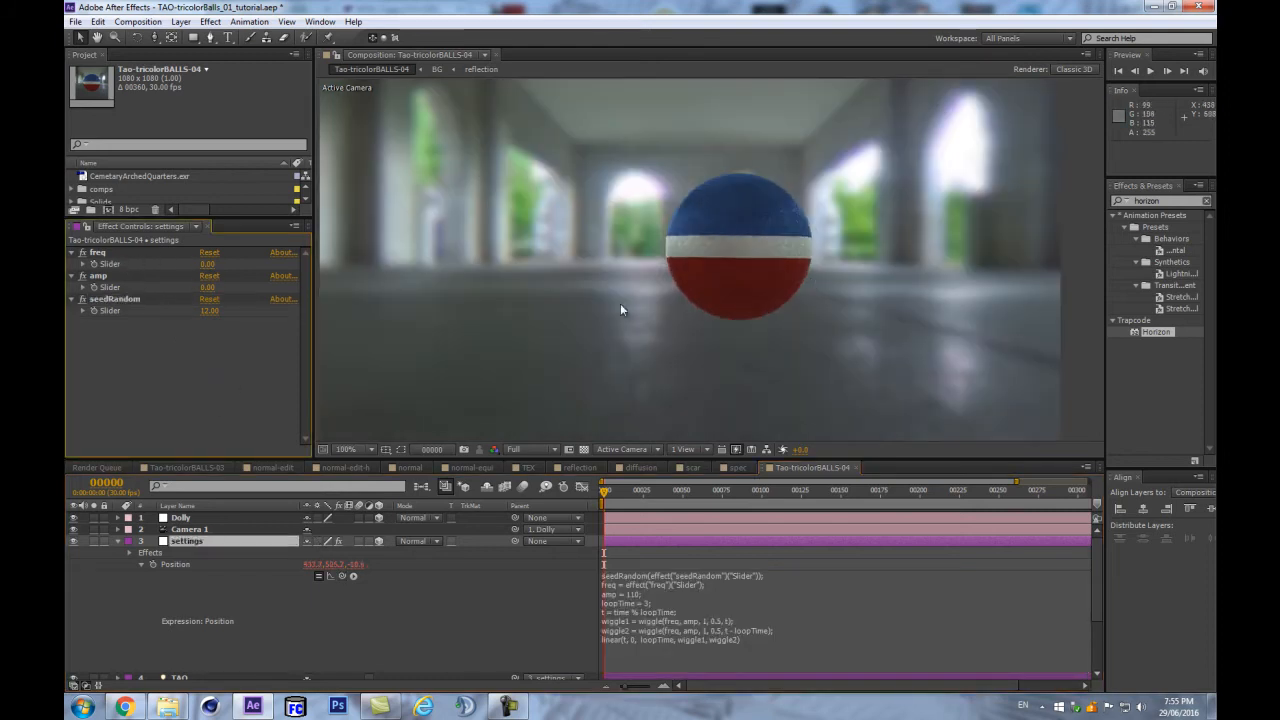
{"action": "left_click", "coordinate": [207, 264]}
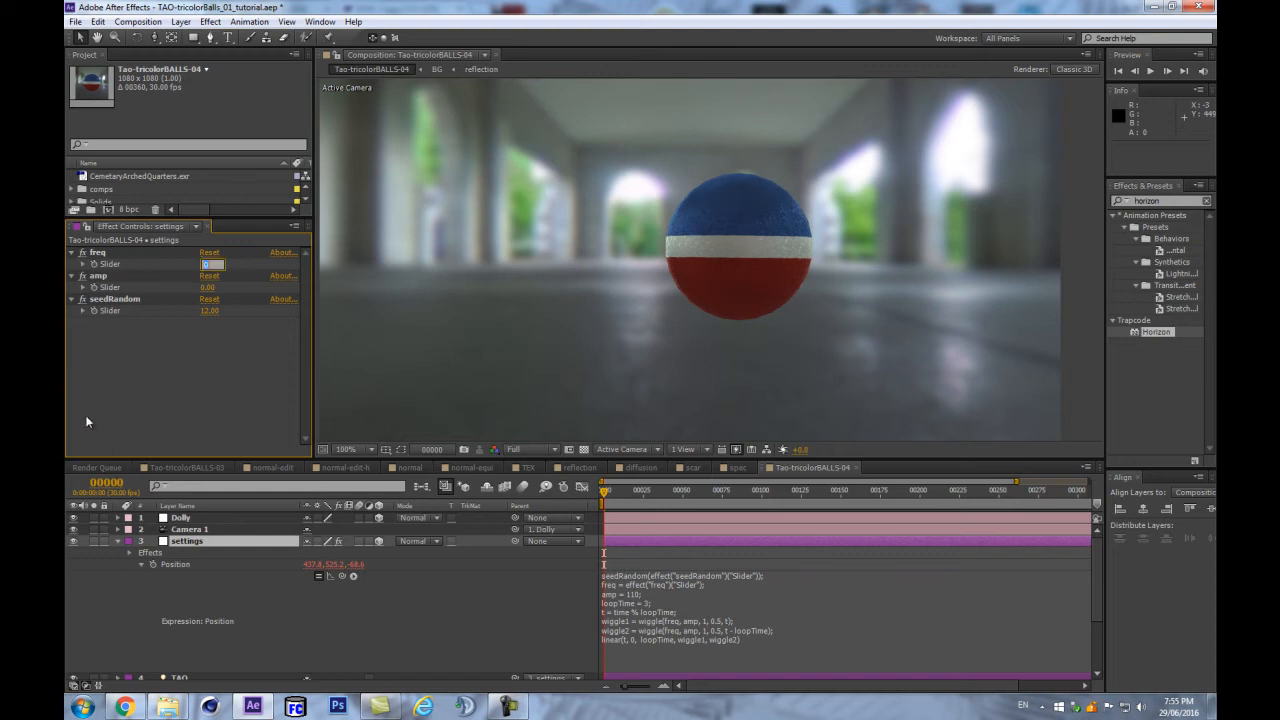
{"action": "type", "text": "1"}
{"action": "key", "text": "Return"}
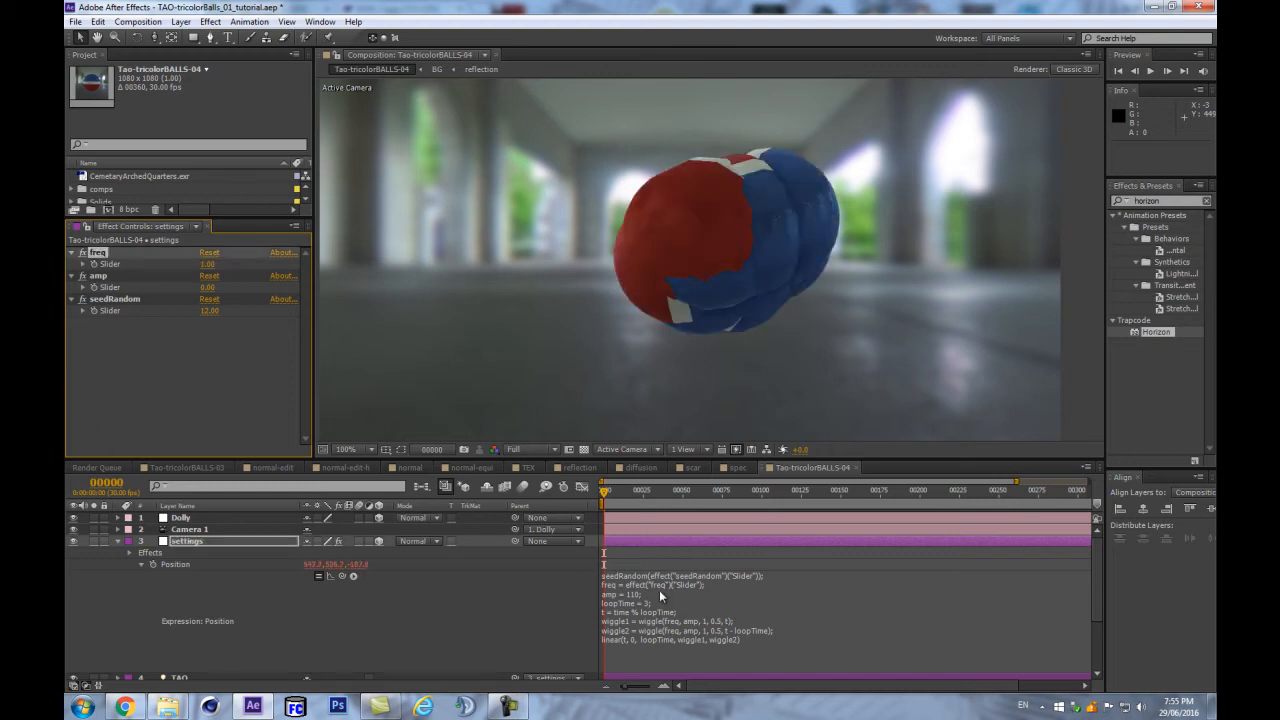
Set the amp slider to 110 and link the amp variable in the Position expression to it
{"action": "left_click", "coordinate": [674, 589]}
{"action": "left_click", "coordinate": [208, 287]}
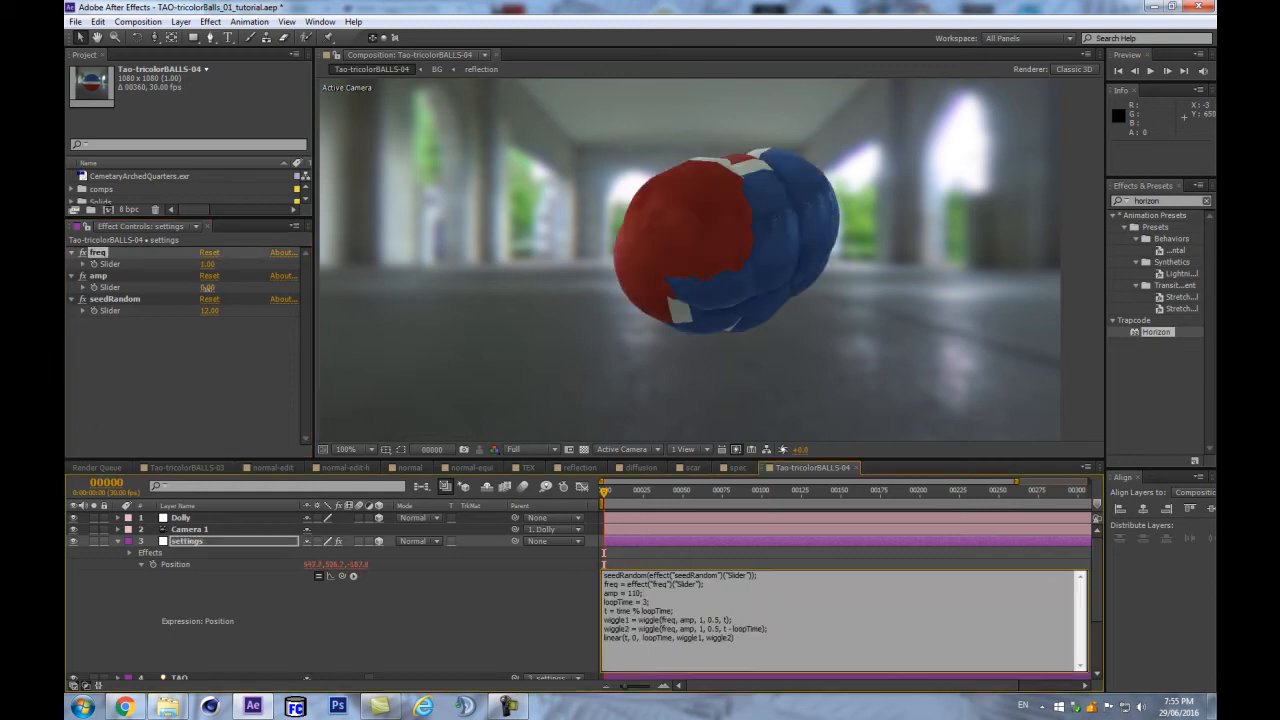
{"action": "type", "text": "110"}
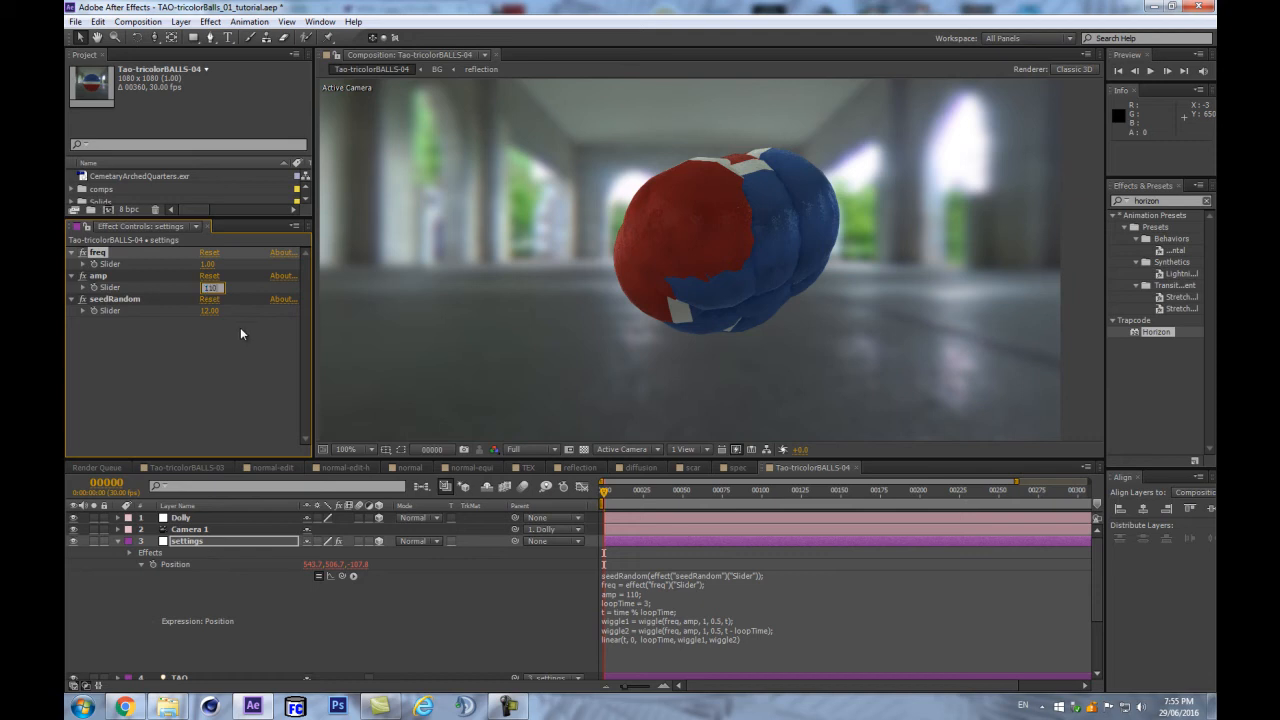
{"action": "key", "text": "Return"}
{"action": "left_click", "coordinate": [636, 592]}
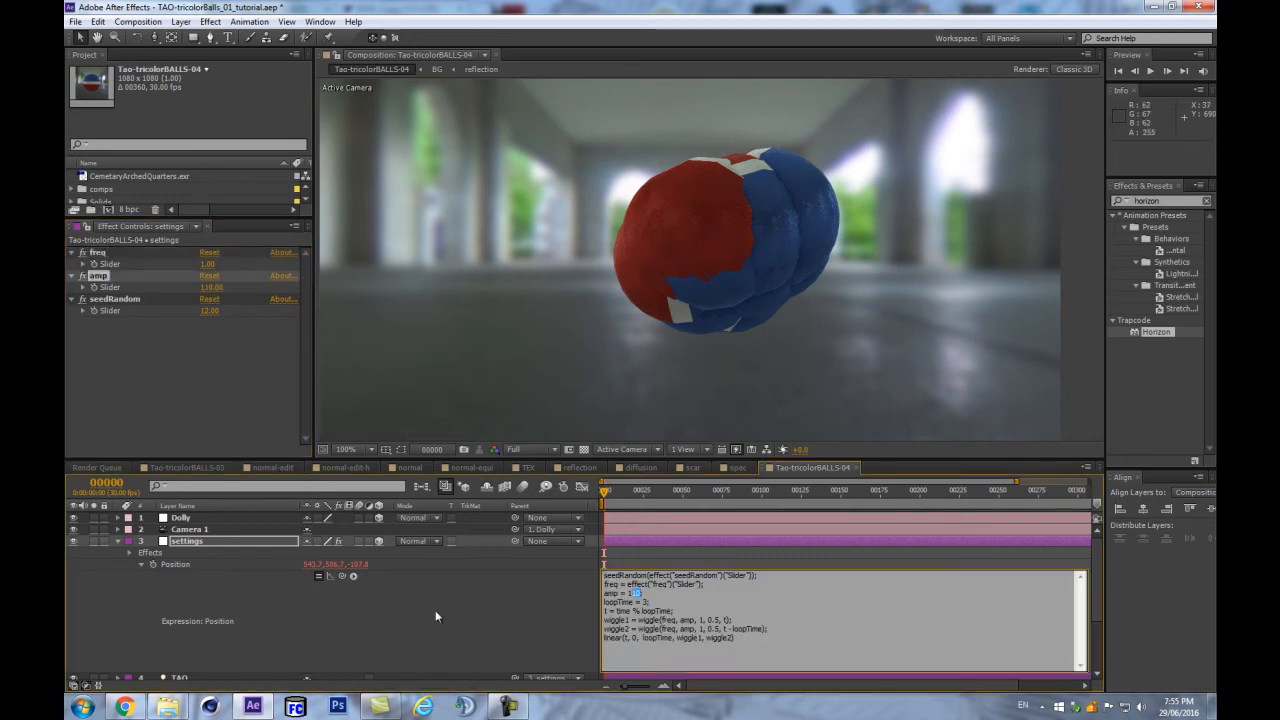
{"action": "left_click_drag", "start_coordinate": [342, 575], "coordinate": [110, 287]}
Raise the amp slider well above 110 and the freq slider to 11, and scrub the first frames to preview the shape
{"action": "left_click_drag", "start_coordinate": [205, 288], "coordinate": [369, 275]}
{"action": "scroll", "coordinate": [716, 331], "scroll_direction": "down", "scroll_amount": 2}
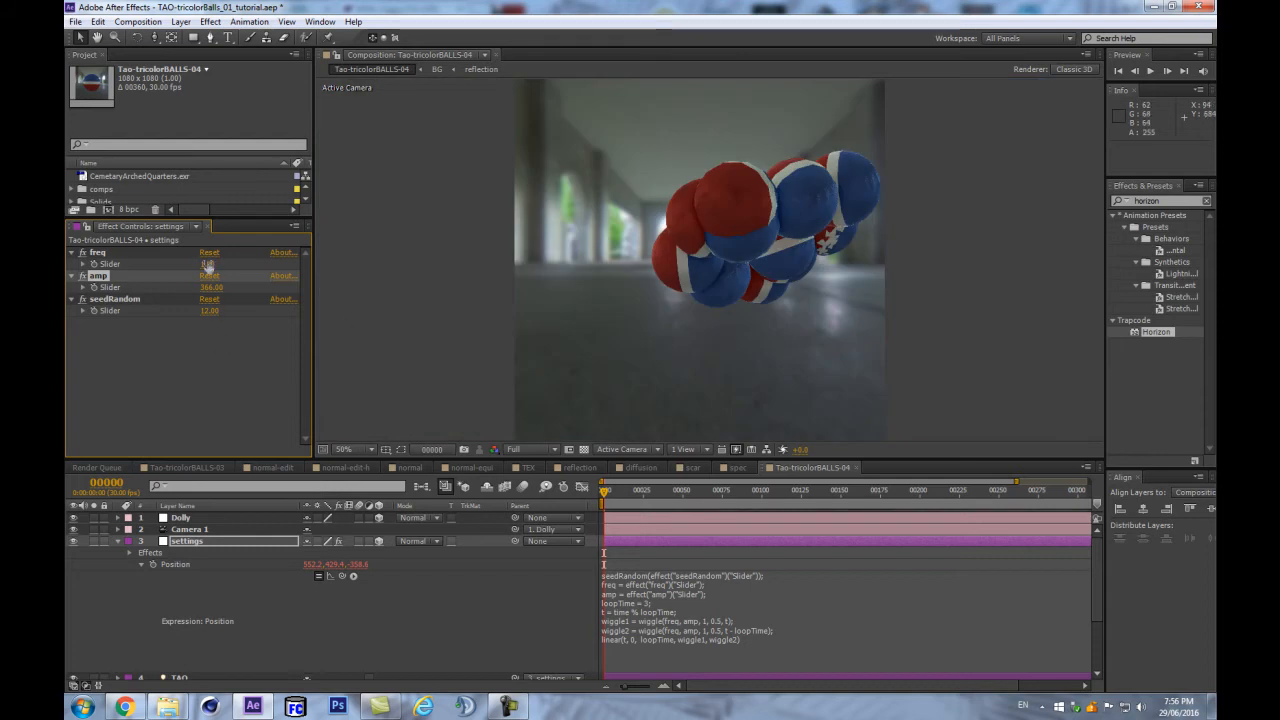
{"action": "left_click_drag", "start_coordinate": [212, 265], "coordinate": [217, 263]}
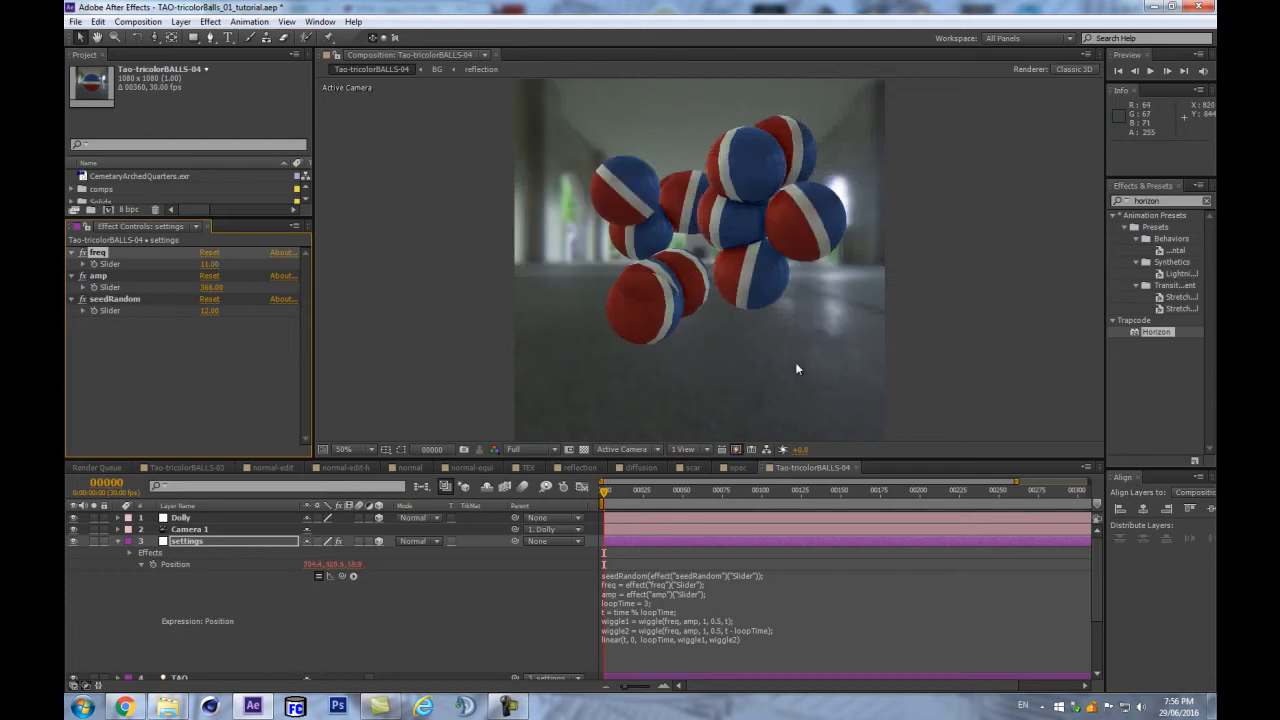
{"action": "mouse_move", "coordinate": [621, 494]}
{"action": "left_mouse_down"}
{"action": "mouse_move", "coordinate": [643, 494]}
{"action": "mouse_move", "coordinate": [603, 494]}
{"action": "left_mouse_up"}
{"action": "scroll", "coordinate": [862, 158], "scroll_direction": "up", "scroll_amount": 1}
{"action": "scroll", "coordinate": [862, 158], "scroll_direction": "down", "scroll_amount": 1}
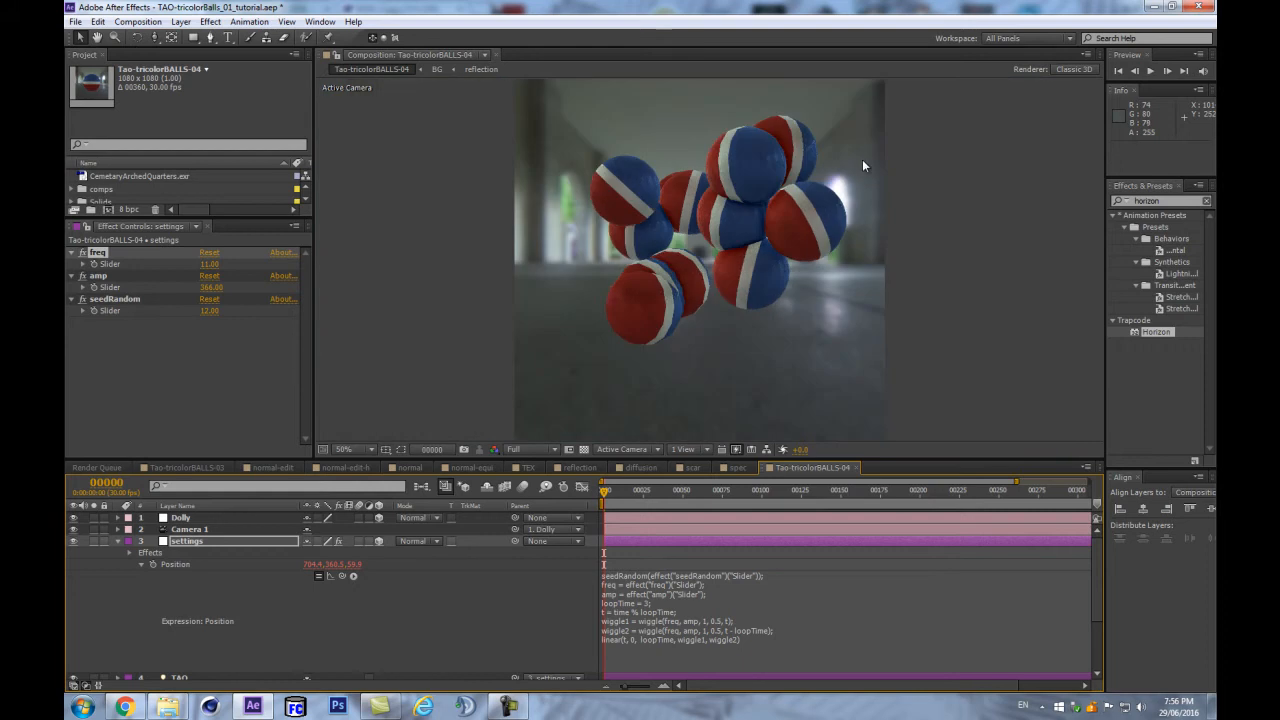
Compare the shape with the settings null's Position expression on and off, leave the expression disabled and collapse the layer
{"action": "left_click_drag", "start_coordinate": [645, 494], "coordinate": [603, 496]}
{"action": "left_click", "coordinate": [318, 577]}
{"action": "left_click", "coordinate": [318, 577]}
{"action": "left_click", "coordinate": [318, 577]}
{"action": "left_click", "coordinate": [318, 577]}
{"action": "left_click", "coordinate": [318, 577]}
{"action": "left_click", "coordinate": [318, 577]}
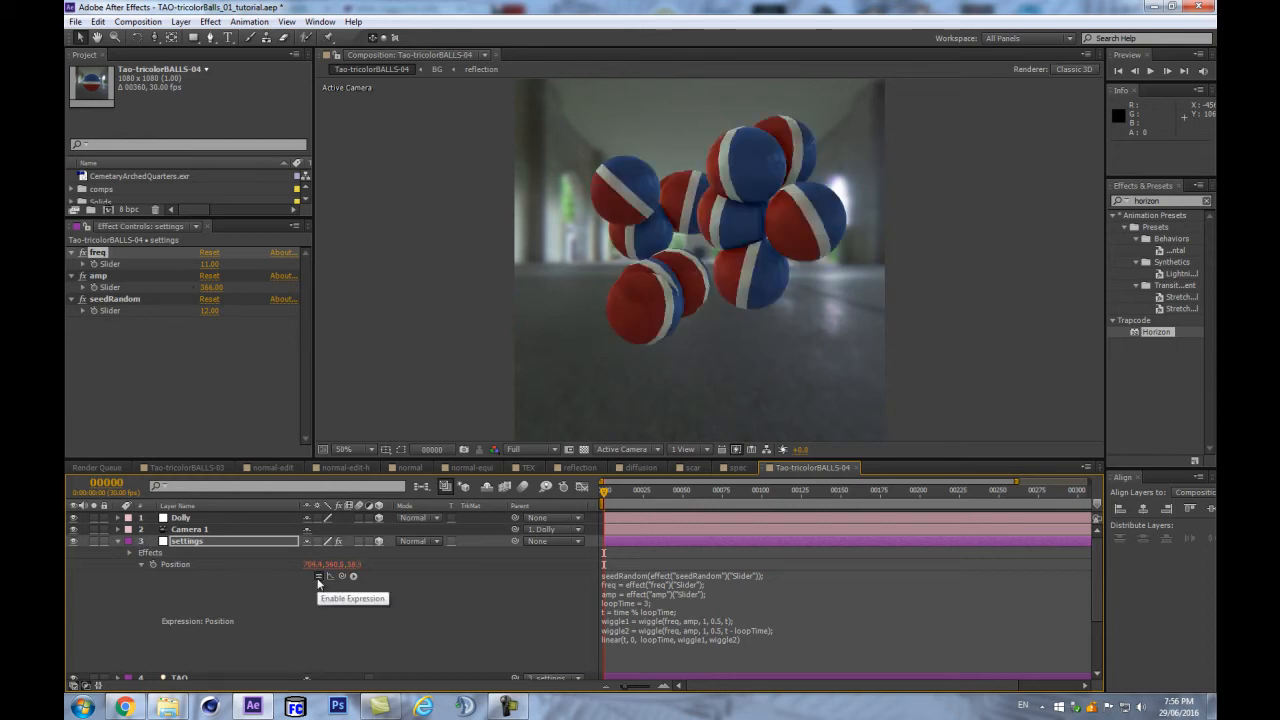
{"action": "key", "text": "ctrl+s"}
{"action": "left_click", "coordinate": [319, 577]}
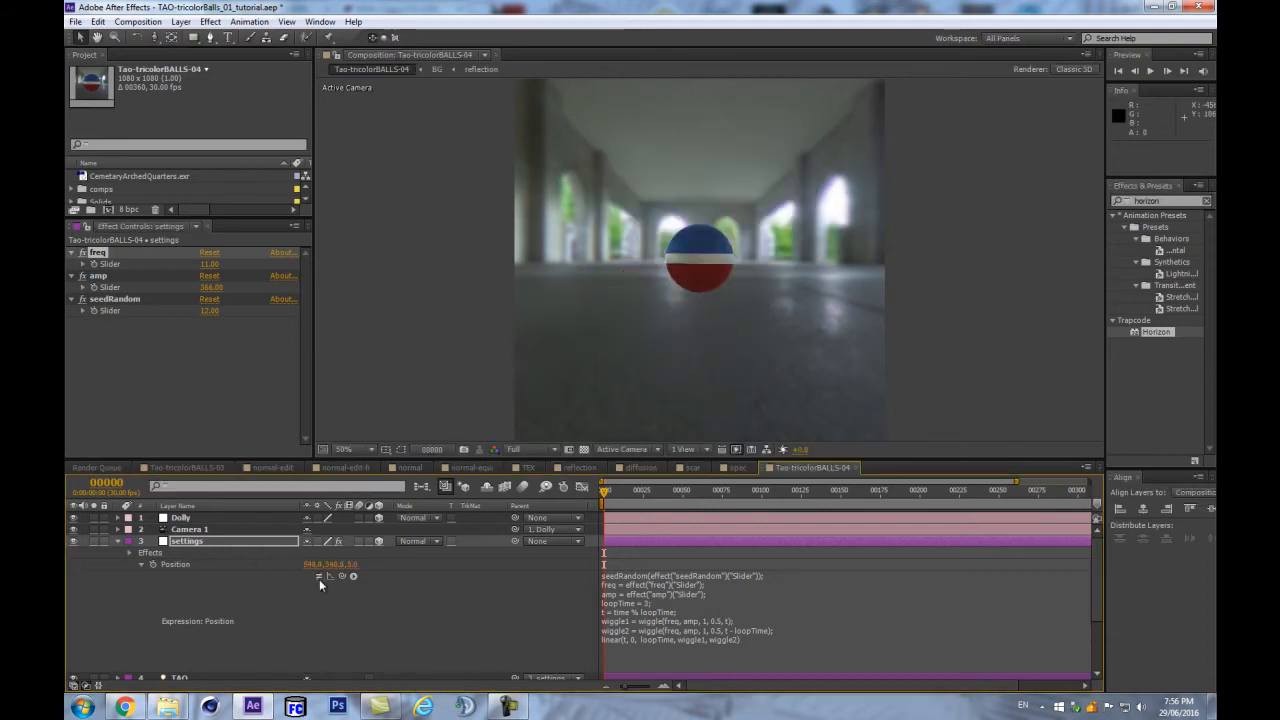
{"action": "left_click", "coordinate": [118, 541]}
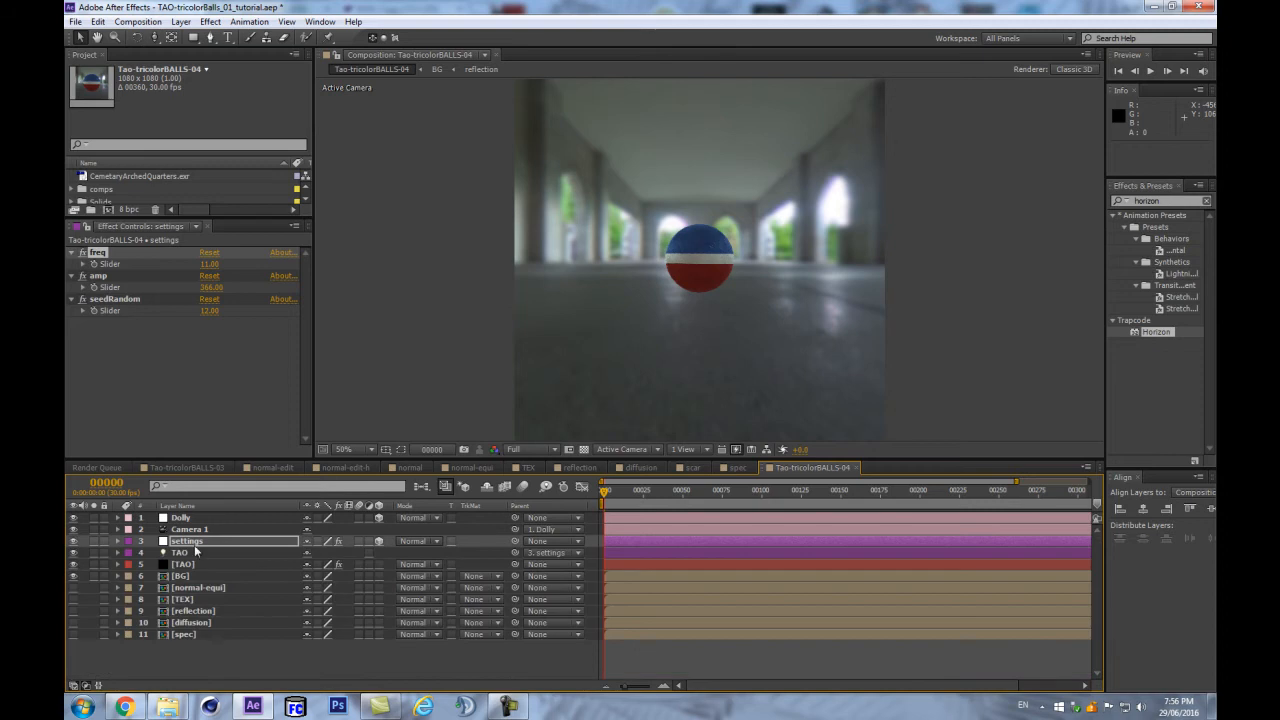
Select the TAO light, switch to Chrome, search for "ae expression circle" and open the Creating Circular And Spiral Motion Paths page
{"action": "left_click", "coordinate": [227, 553]}
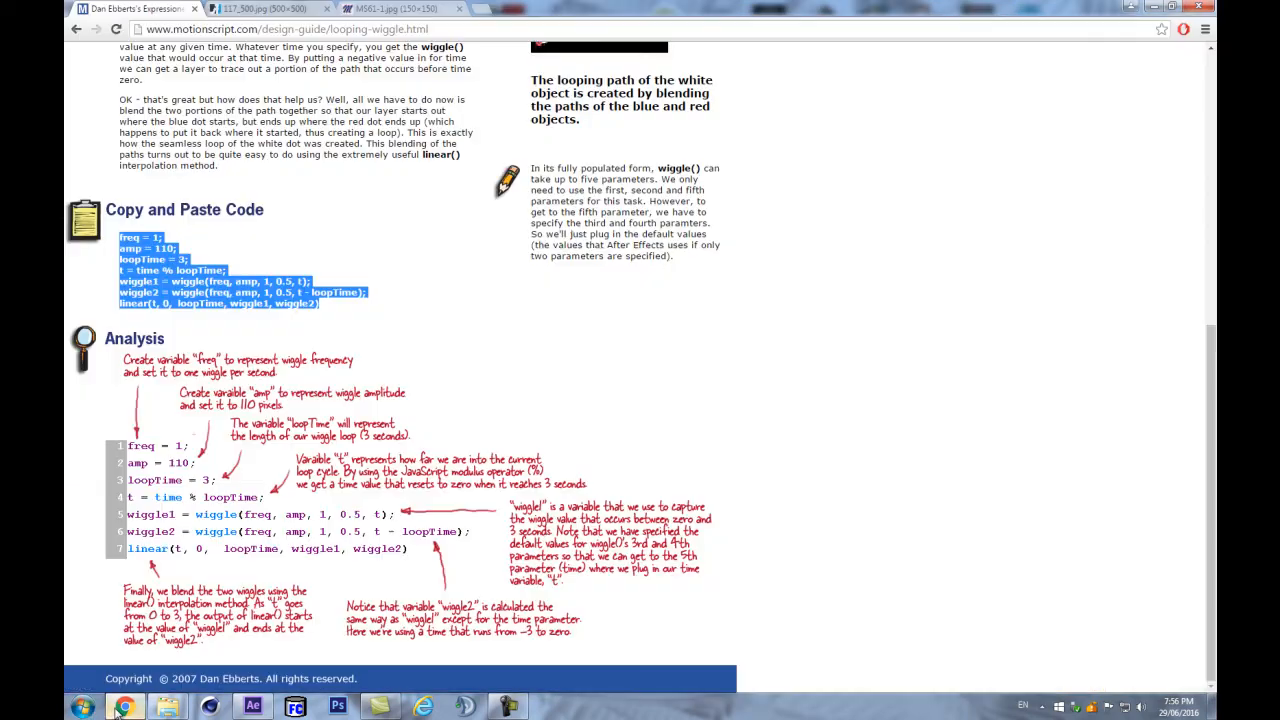
{"action": "left_click", "coordinate": [124, 707]}
{"action": "left_click", "coordinate": [505, 28]}
{"action": "type", "text": "ae expre"}
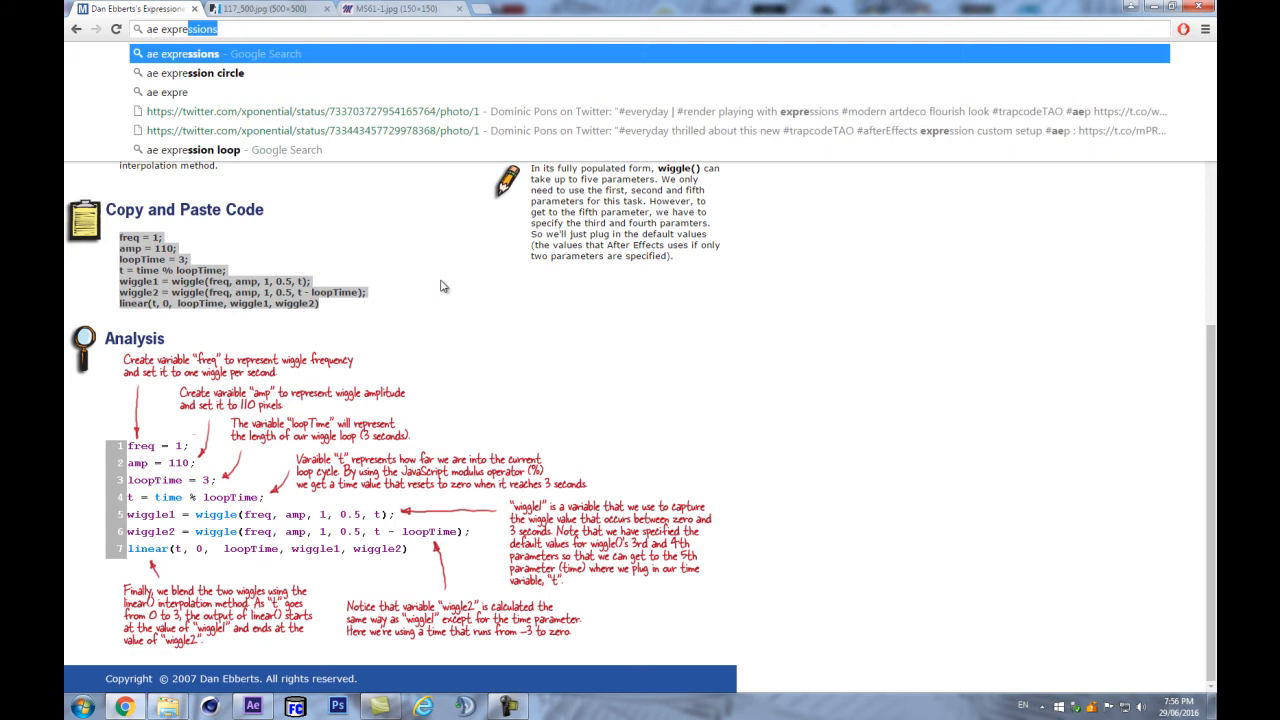
{"action": "key", "text": "Down"}
{"action": "key", "text": "Return"}
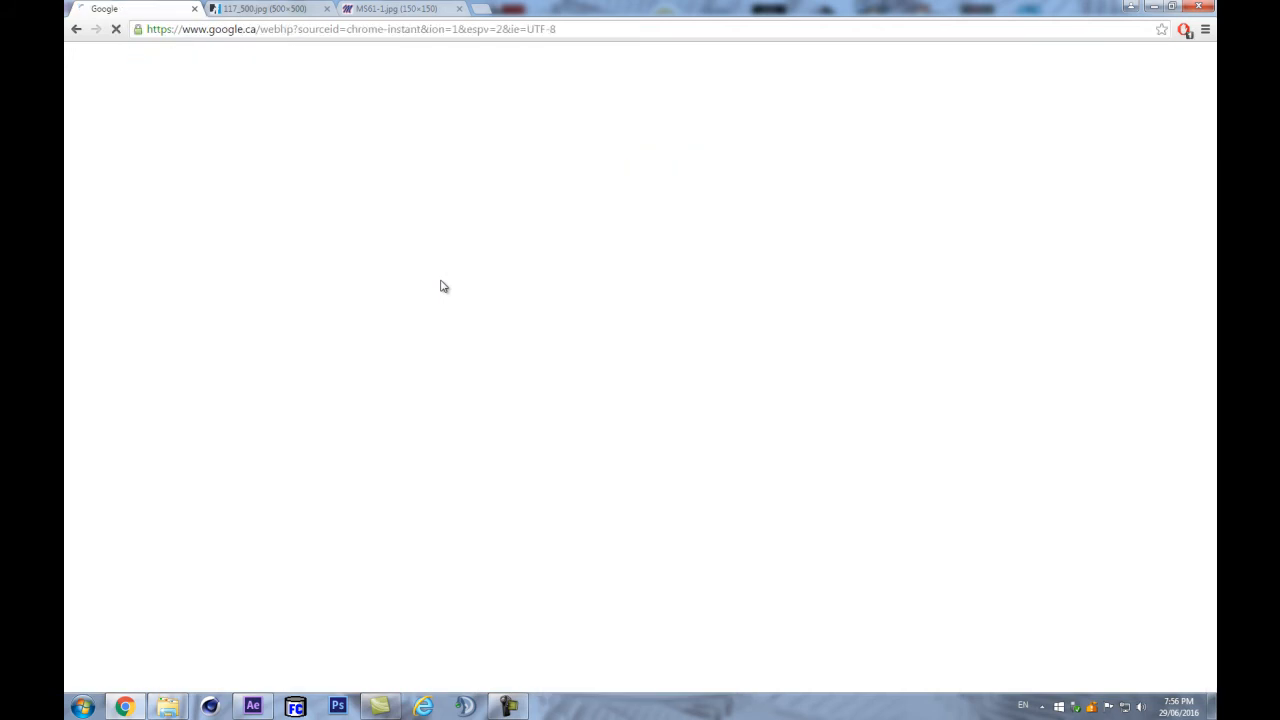
{"action": "left_click", "coordinate": [335, 170]}
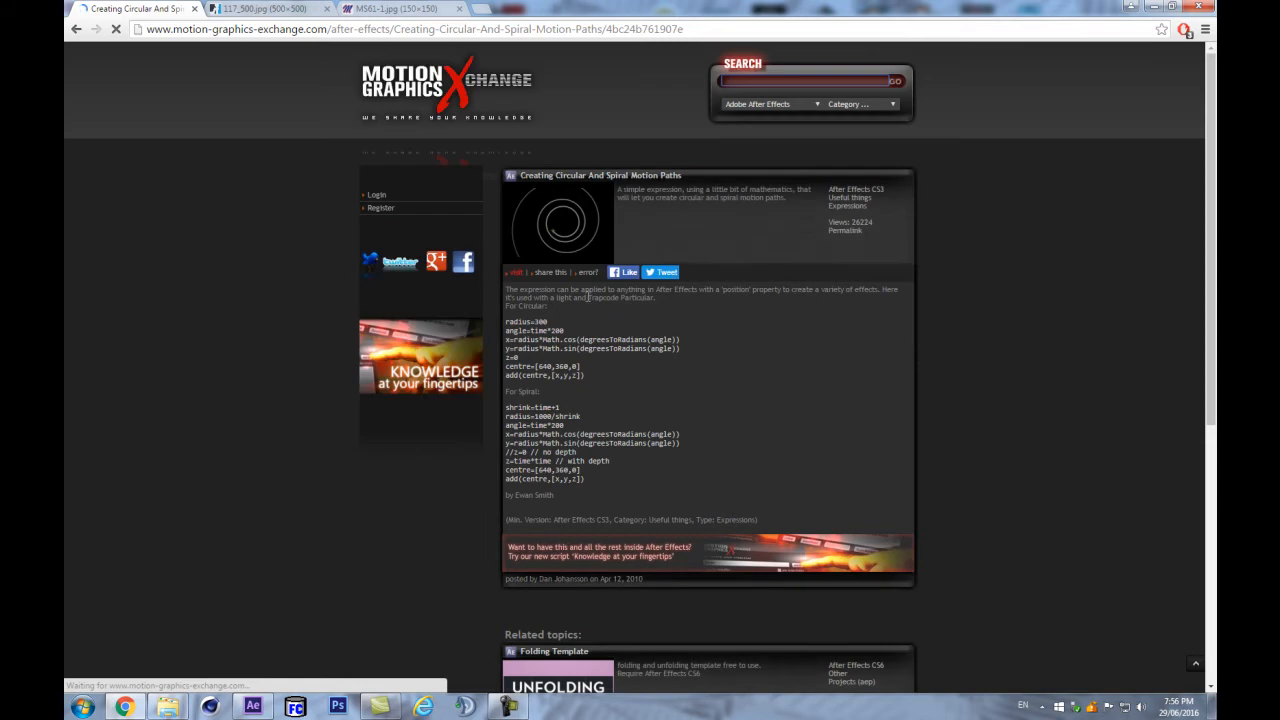
Copy the circular motion expression from the page and switch back to After Effects
{"action": "triple_click", "coordinate": [581, 375]}
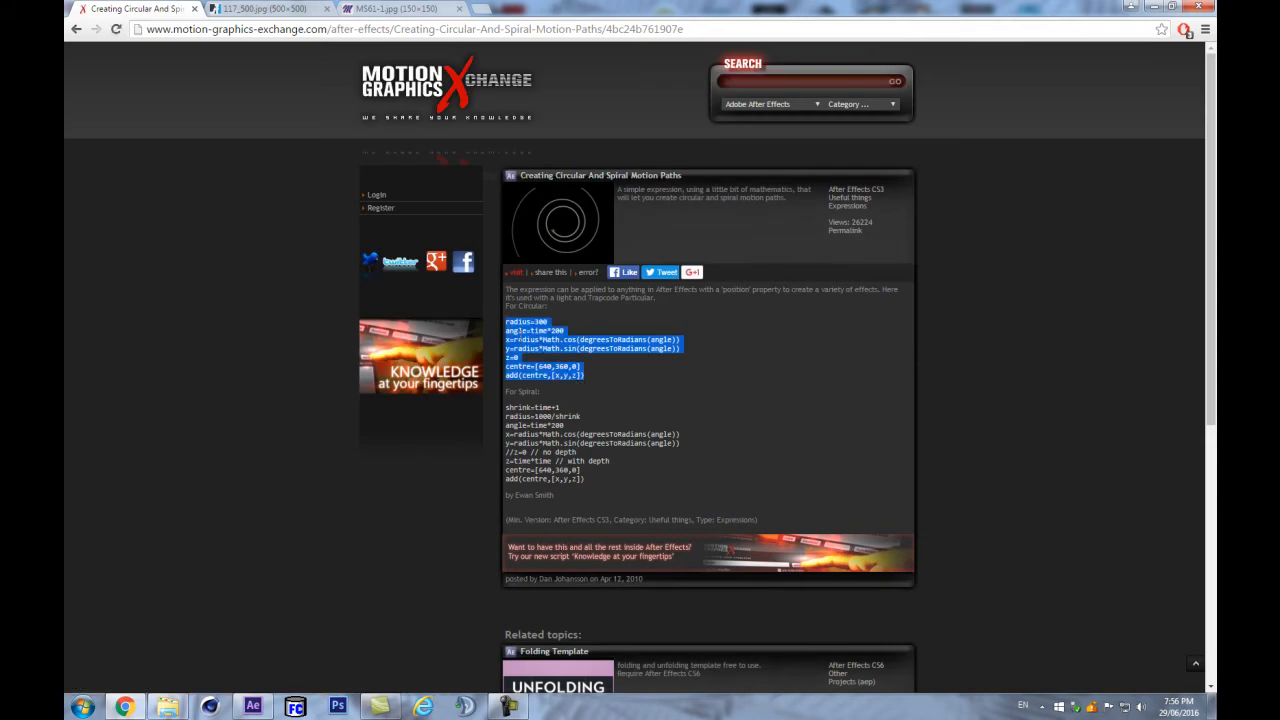
{"action": "key", "text": "ctrl+c"}
{"action": "left_click", "coordinate": [253, 706]}
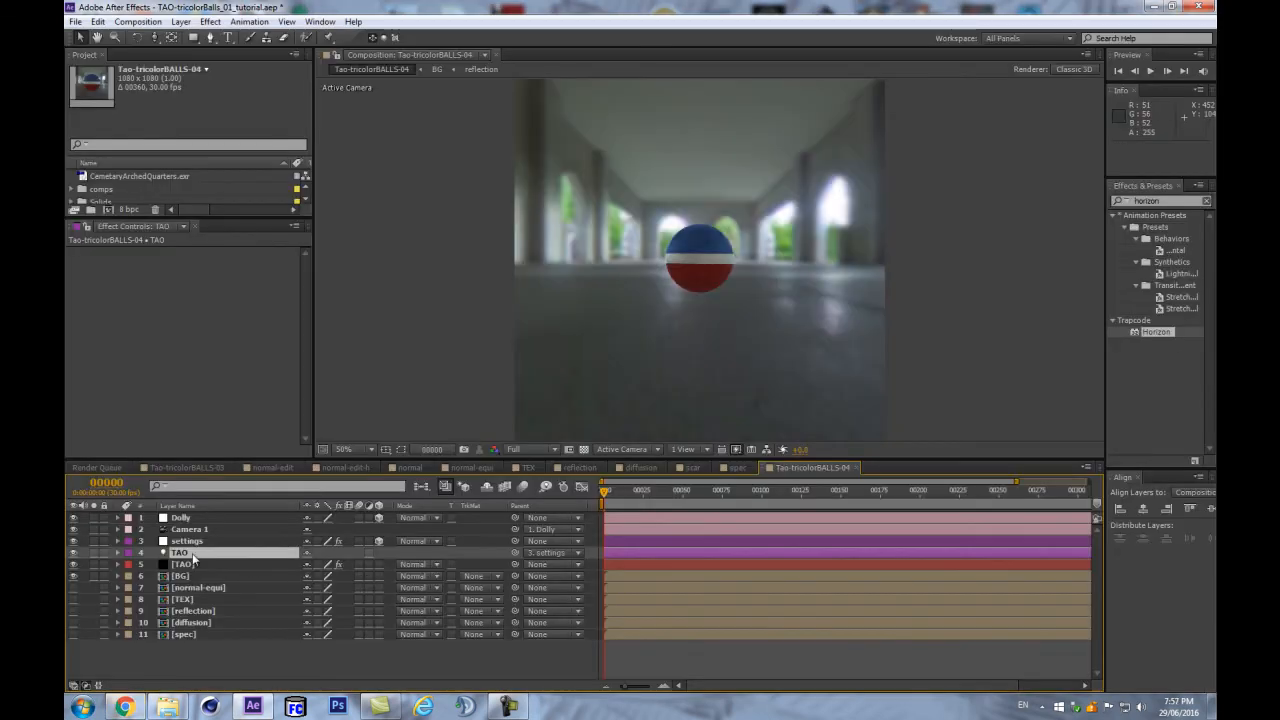
Paste the copied circular expression onto the TAO light's Position and change its centre to [0,0,0]
{"action": "key", "text": "p"}
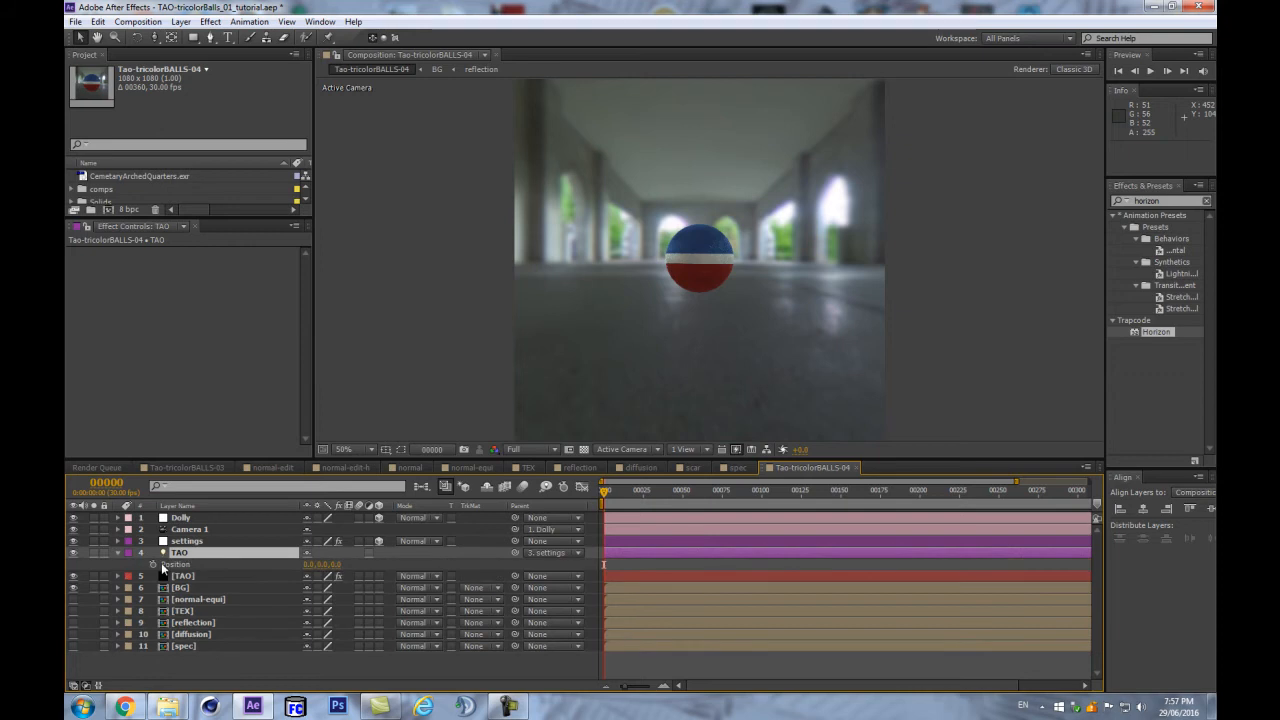
{"action": "left_click", "coordinate": [153, 563], "text": "alt"}
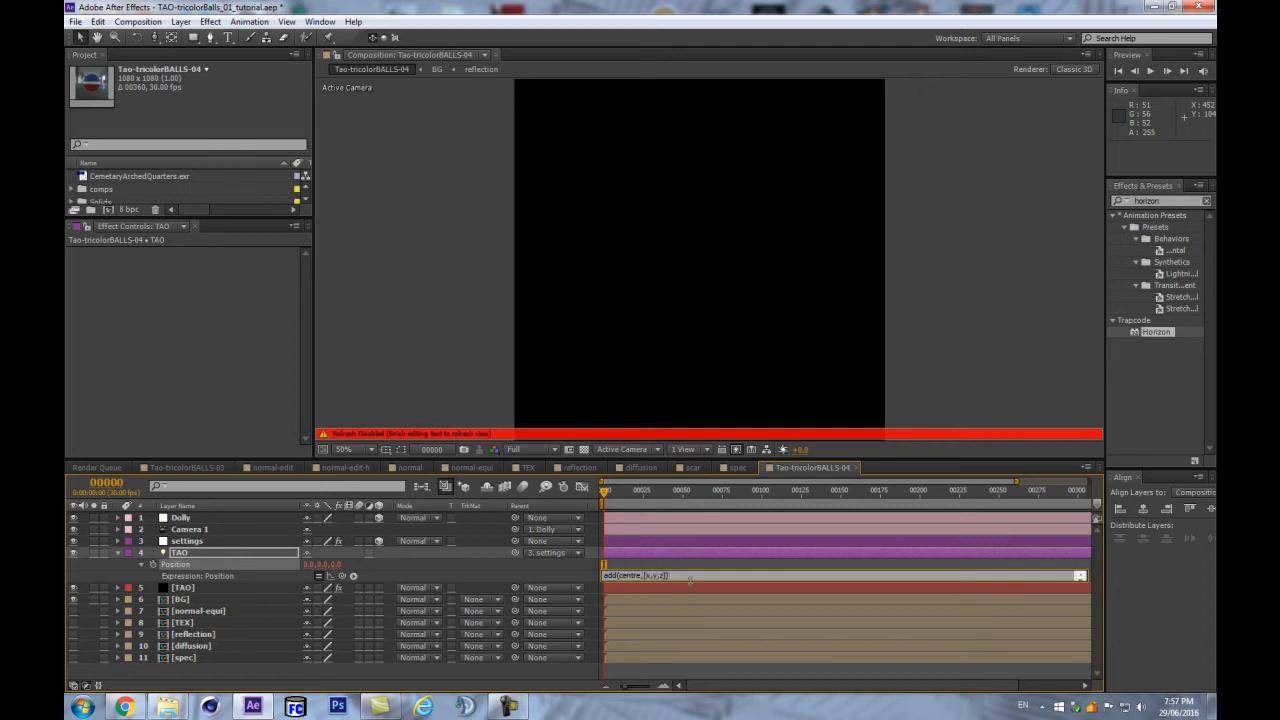
{"action": "key", "text": "ctrl+v"}
{"action": "left_click_drag", "start_coordinate": [696, 641], "coordinate": [701, 655]}
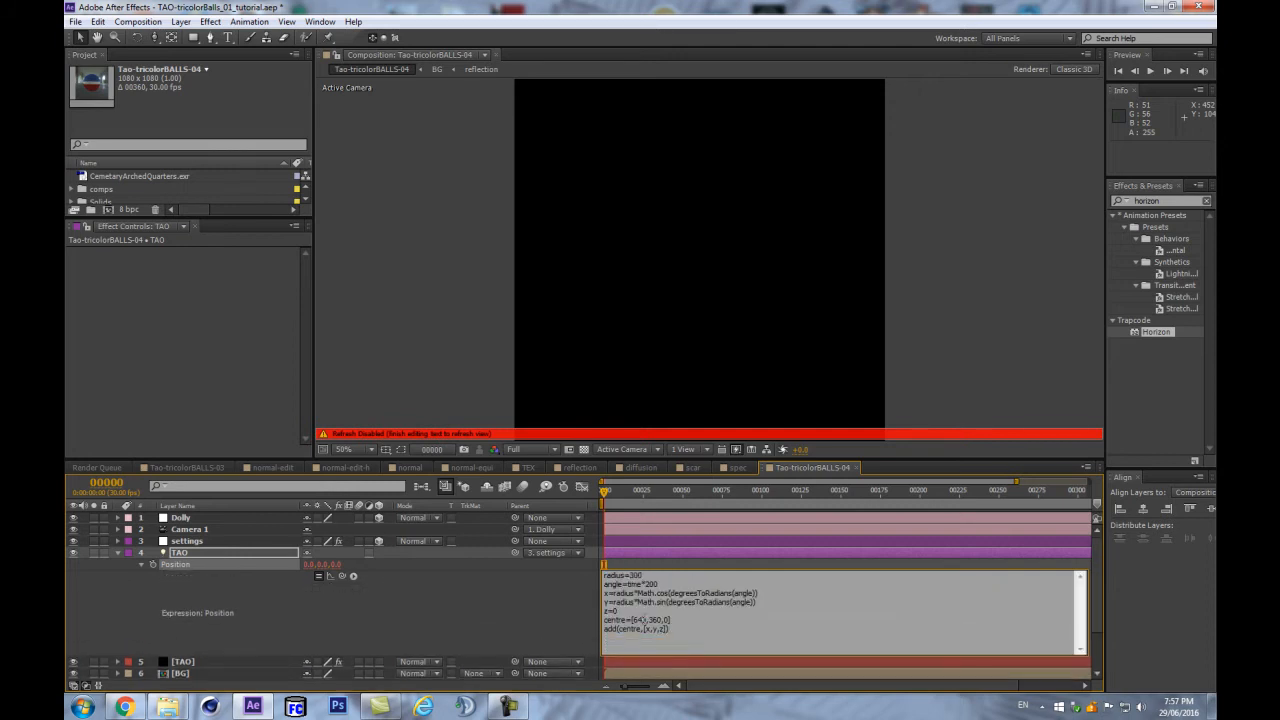
{"action": "type", "text": "0"}
{"action": "type", "text": "0"}
{"action": "left_click", "coordinate": [402, 586]}
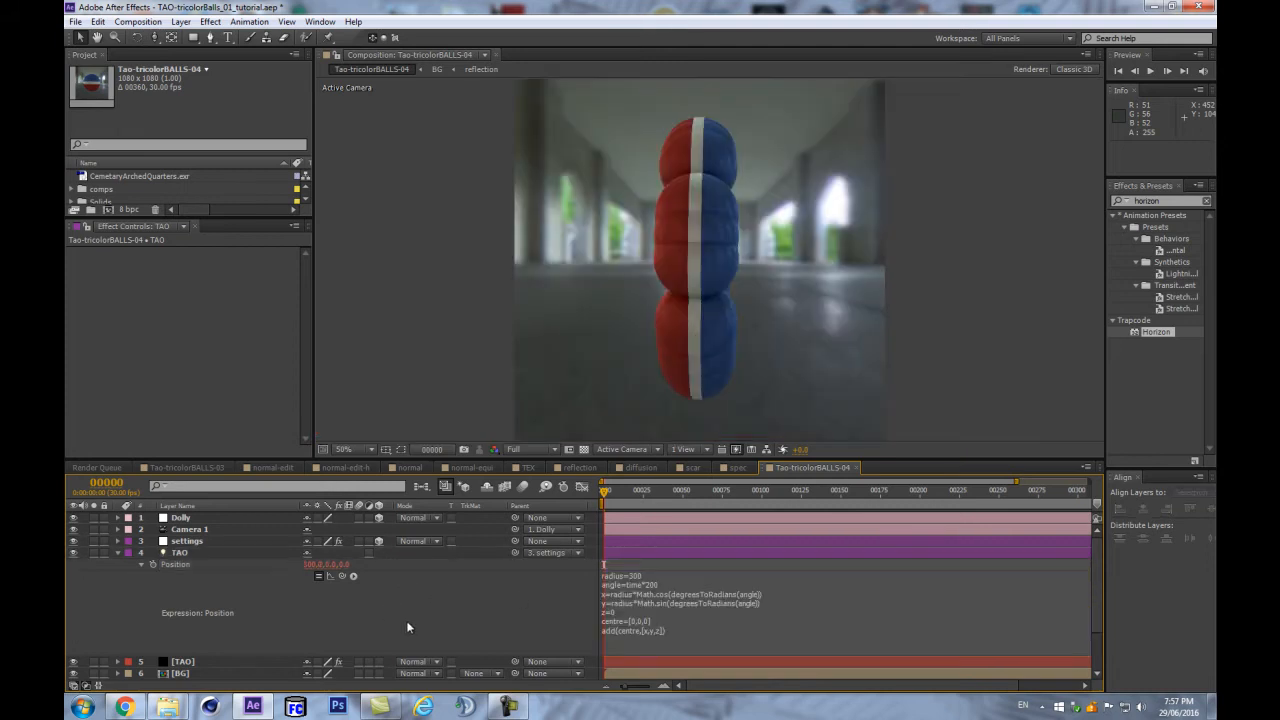
Try rotating the Dolly null about its Y axis to view the ring from another side
{"action": "left_click", "coordinate": [202, 518]}
{"action": "key", "text": "r"}
{"action": "left_click_drag", "start_coordinate": [330, 557], "coordinate": [373, 553]}
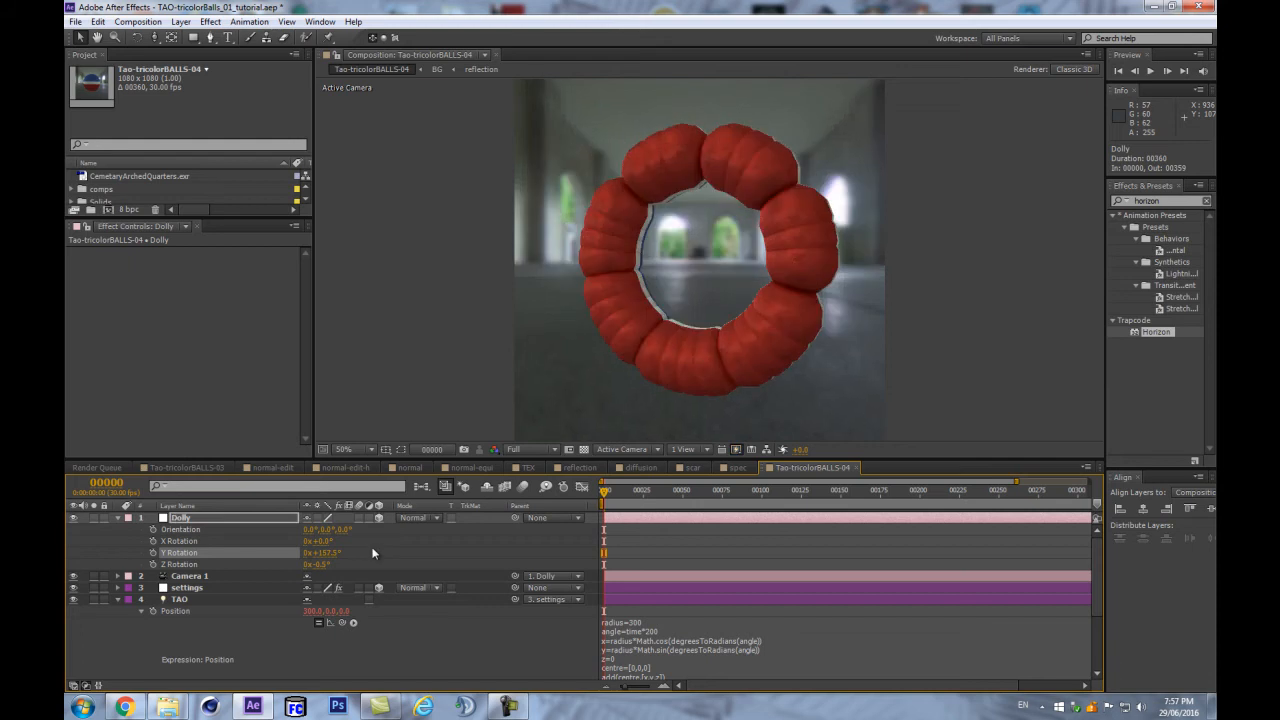
{"action": "key", "text": "ctrl+z"}
Collapse the expanded TAO light and Dolly layers and clear the layer selection
{"action": "key", "text": "ctrl+a"}
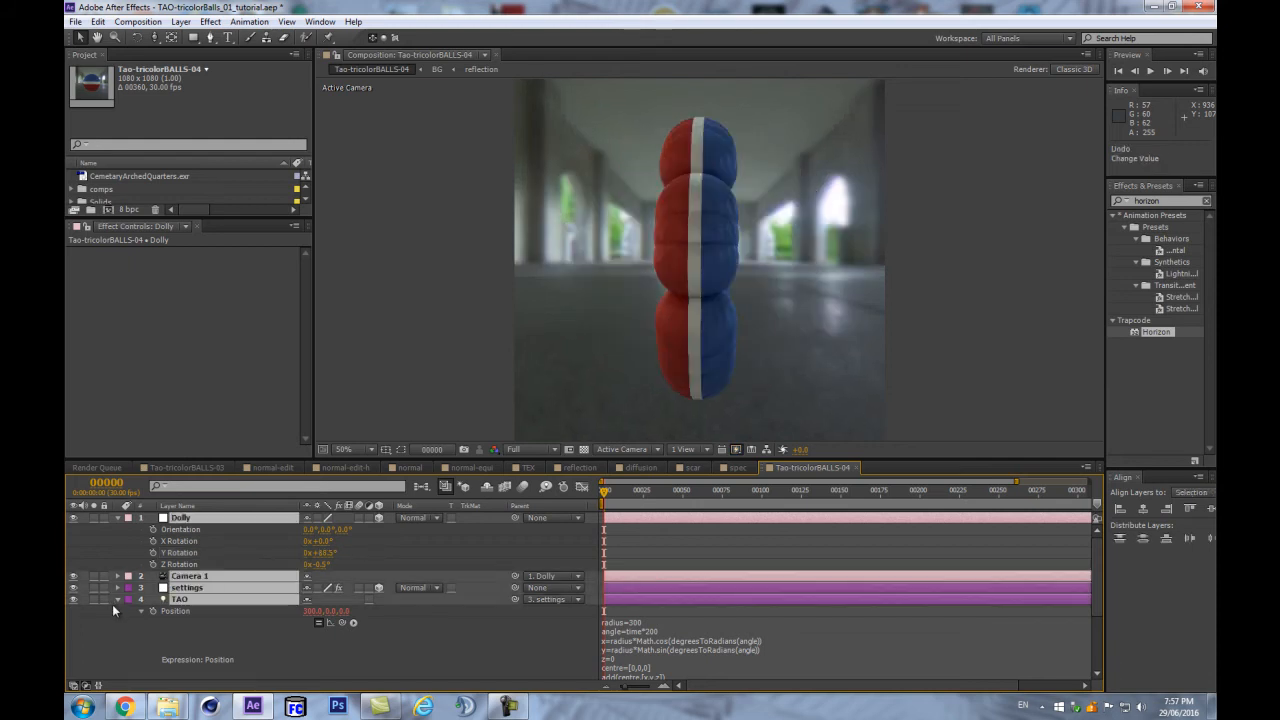
{"action": "left_click", "coordinate": [117, 601]}
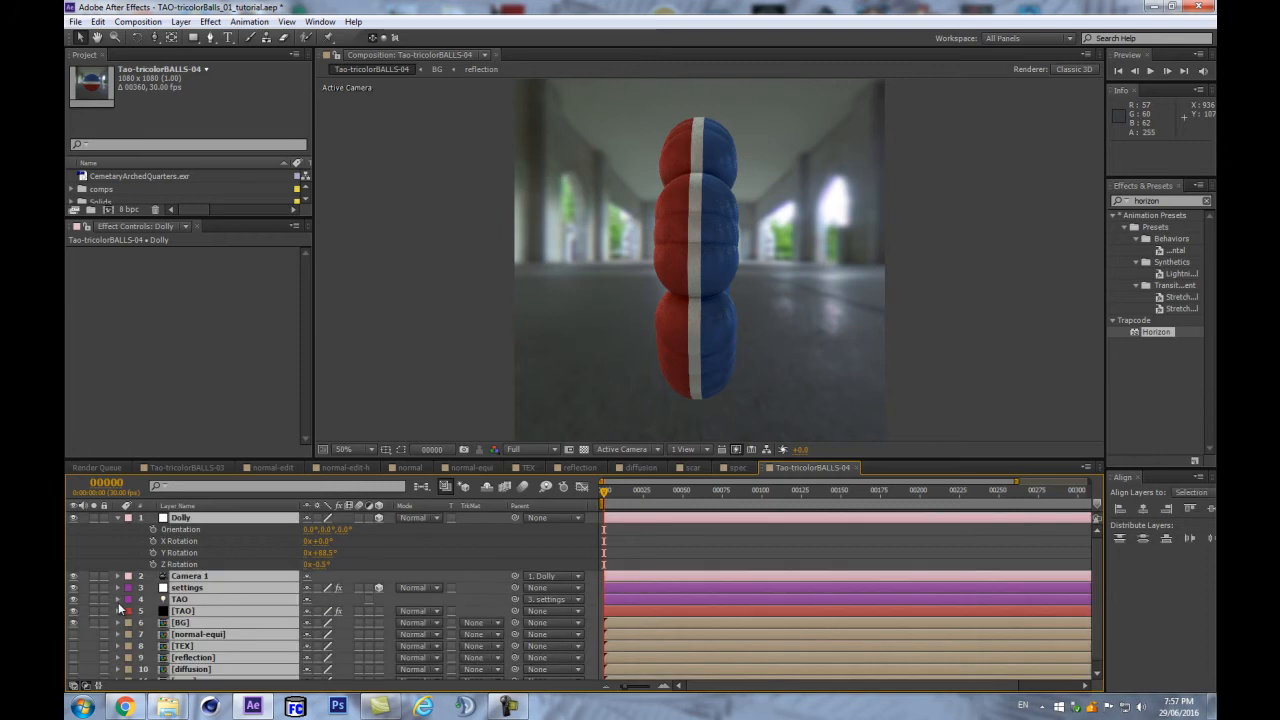
{"action": "left_click", "coordinate": [118, 518]}
{"action": "key", "text": "F2"}
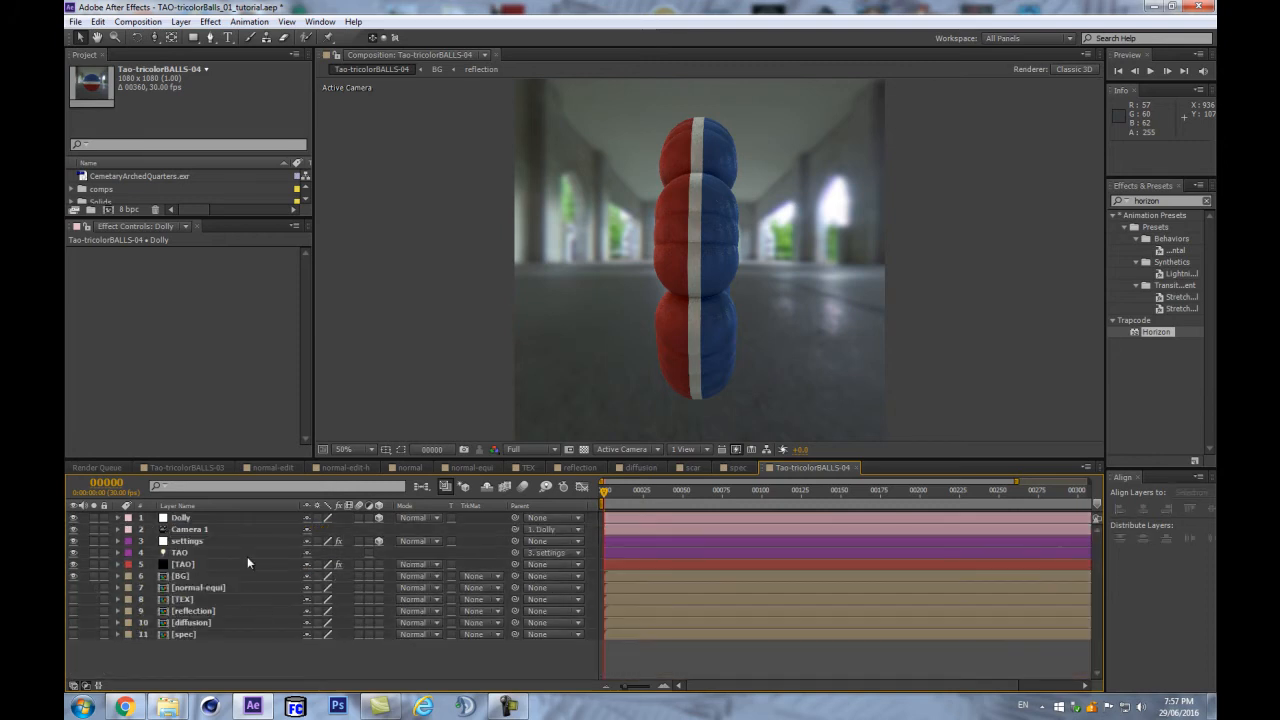
Reveal the Dolly null's rotation properties and turn its Y Rotation to about -25.5° so the camera faces the ring
{"action": "left_click", "coordinate": [230, 520]}
{"action": "key", "text": "r"}
{"action": "key", "text": "r"}
{"action": "key", "text": "r"}
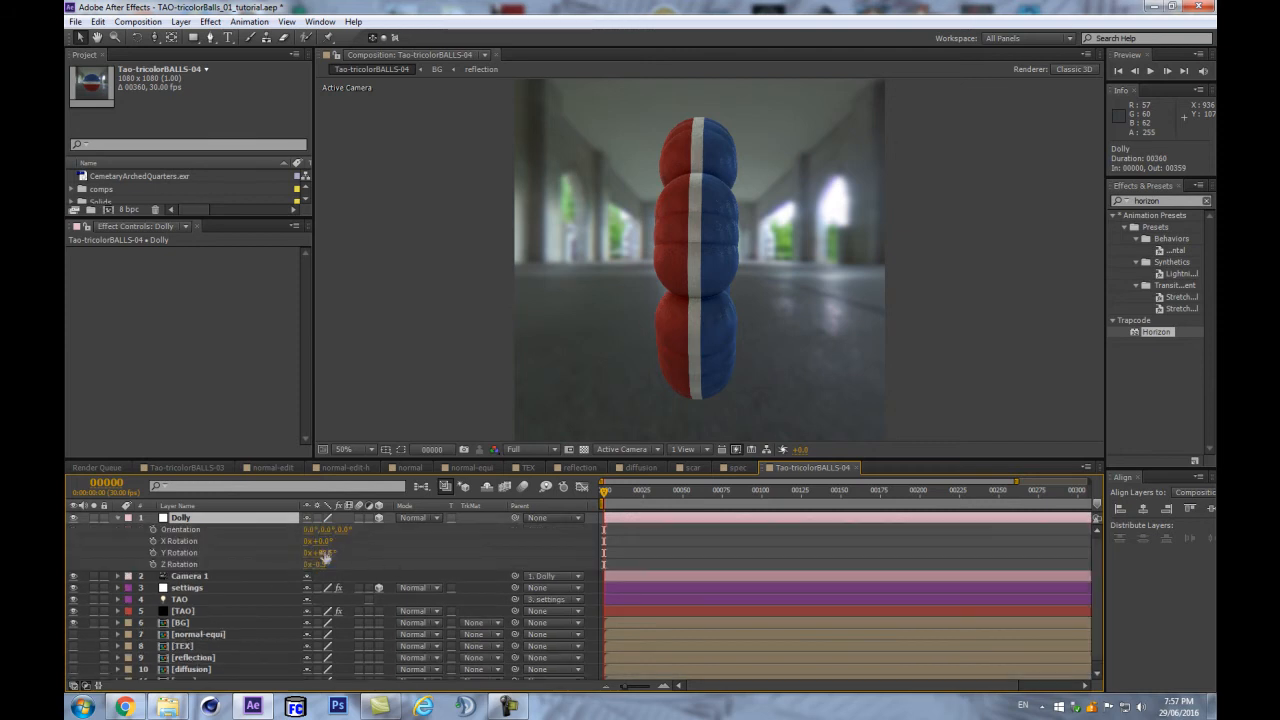
{"action": "left_click_drag", "start_coordinate": [330, 555], "coordinate": [345, 555]}
{"action": "key", "text": "ctrl+z"}
{"action": "scroll", "coordinate": [238, 619], "scroll_direction": "down", "scroll_amount": 1}
{"action": "left_click_drag", "start_coordinate": [318, 553], "coordinate": [204, 548]}
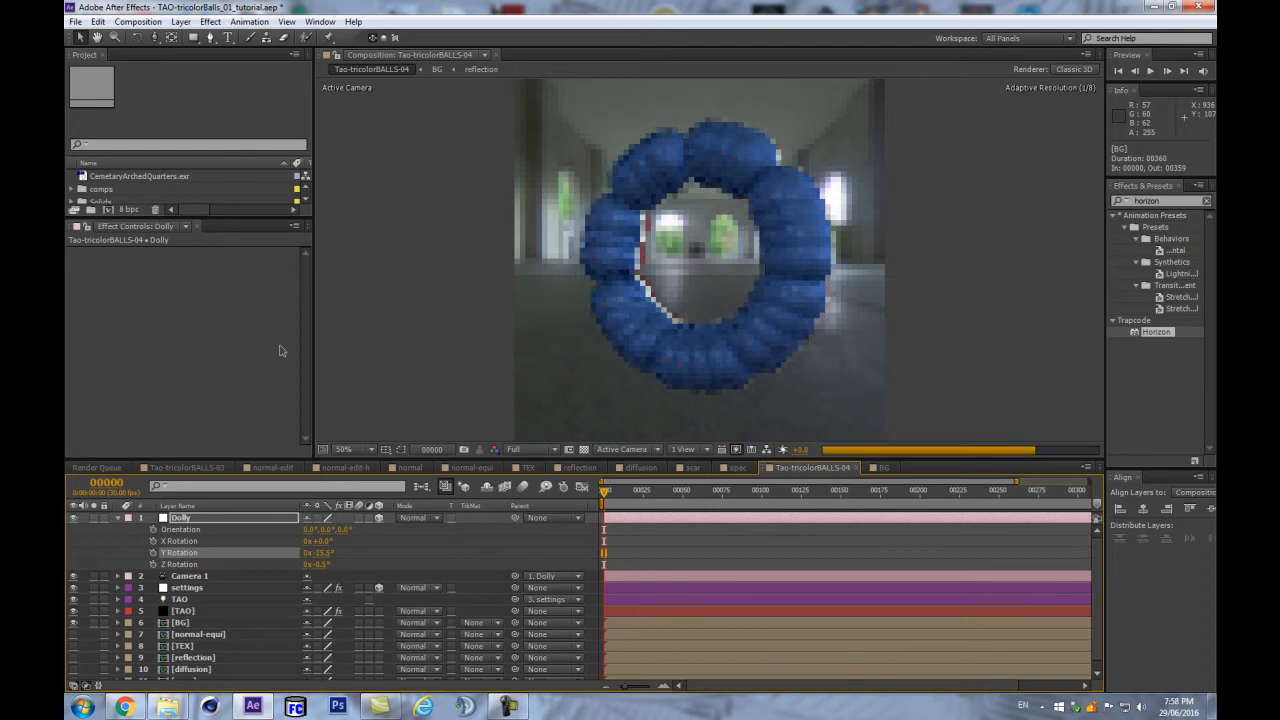
Enlarge the Project panel to make room for more of its items
{"action": "left_click_drag", "start_coordinate": [245, 218], "coordinate": [261, 336]}
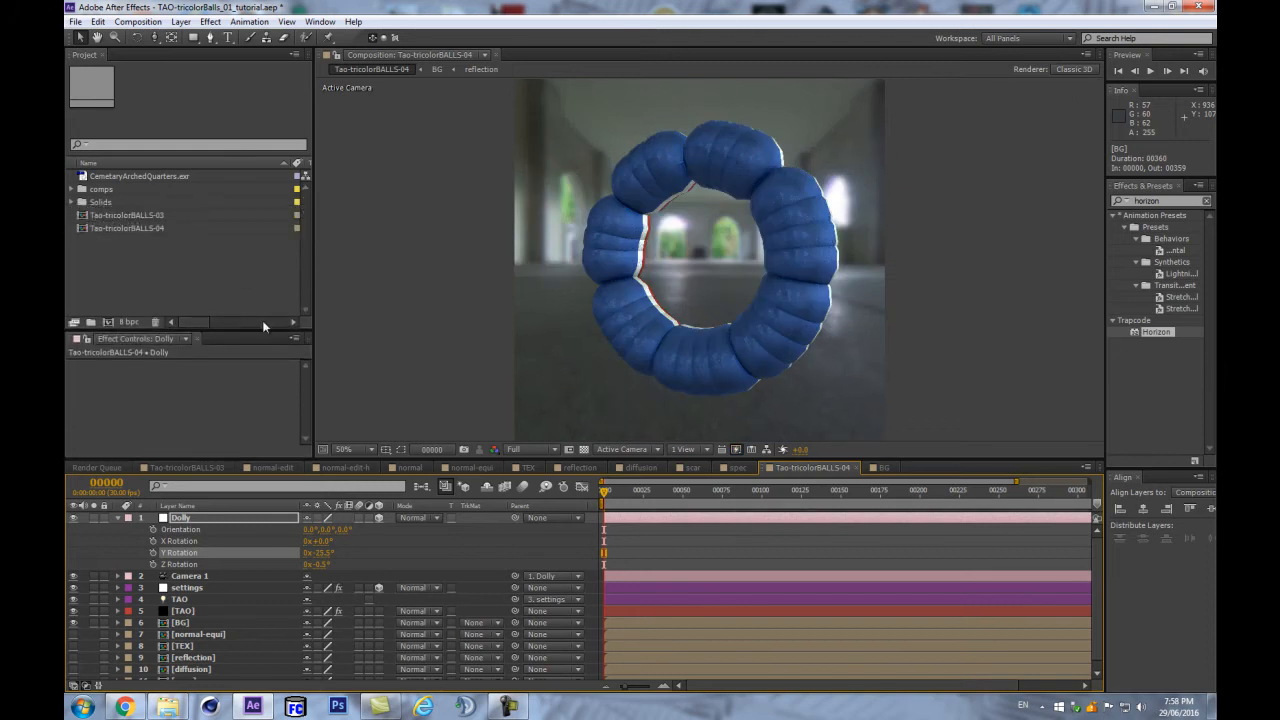
{"action": "left_click", "coordinate": [112, 216]}
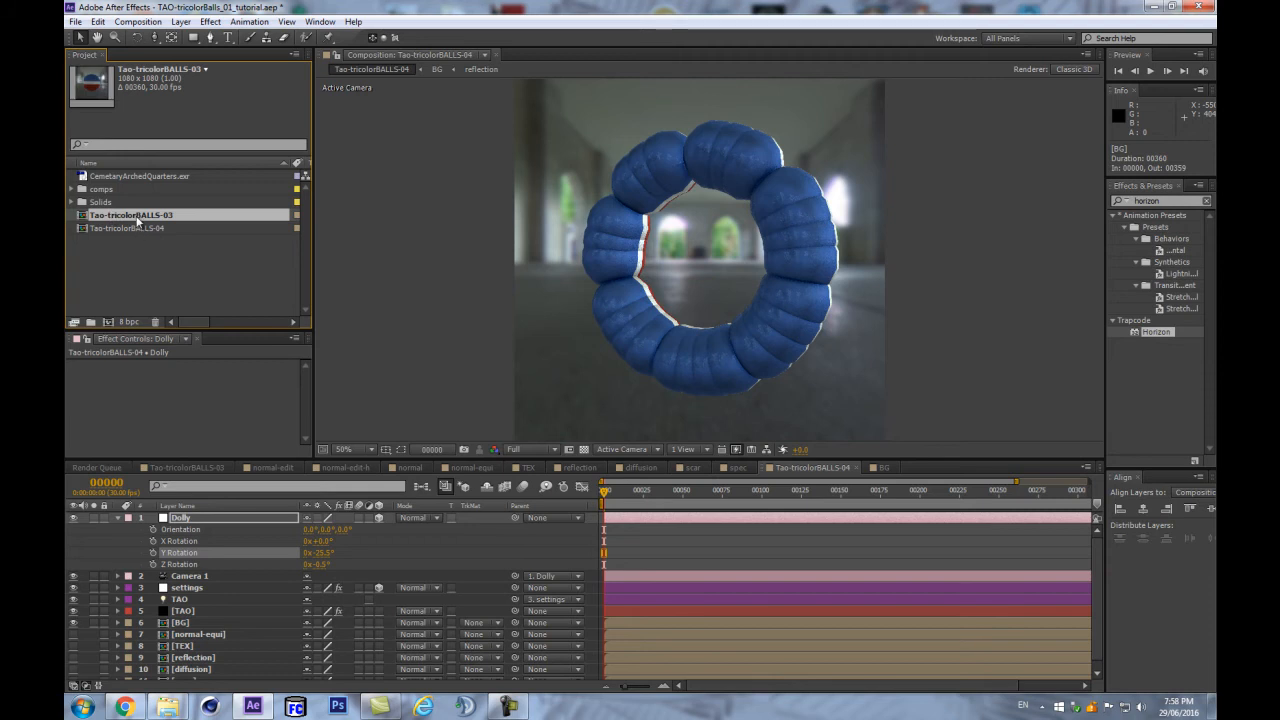
{"action": "left_click", "coordinate": [113, 228]}
{"action": "key", "text": "Delete"}
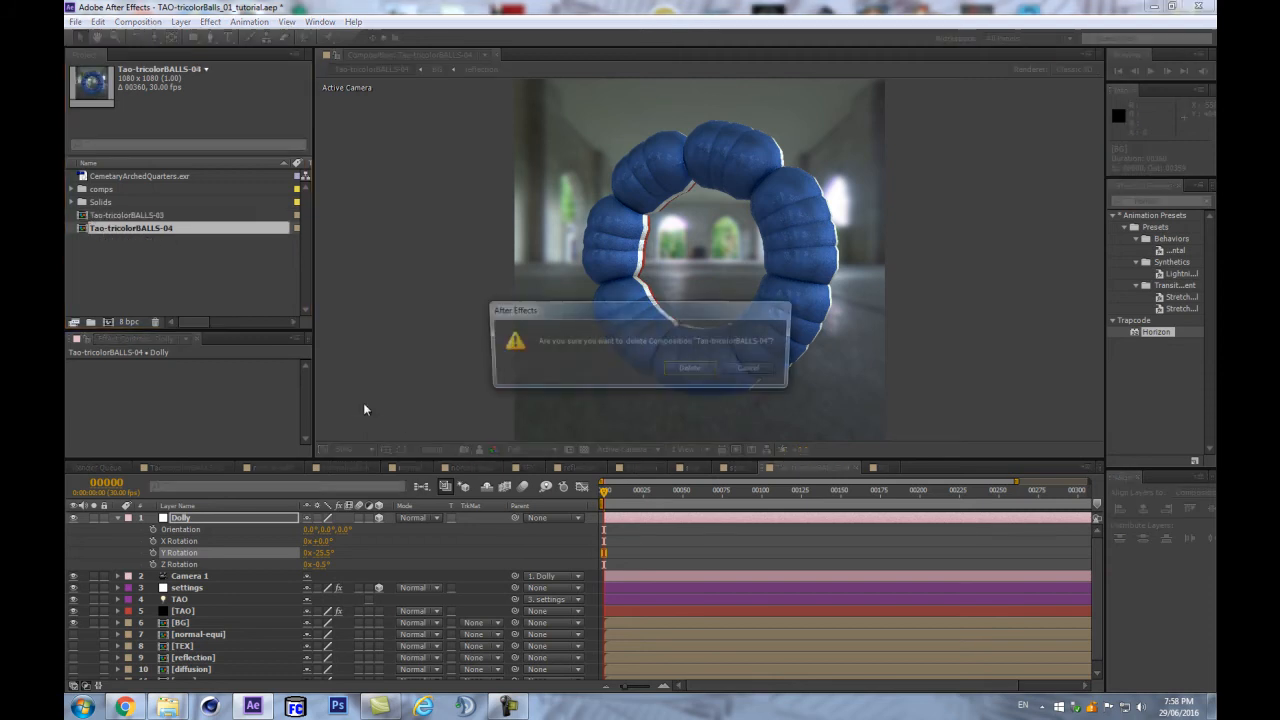
{"action": "left_click", "coordinate": [690, 373]}
{"action": "double_click", "coordinate": [142, 216]}
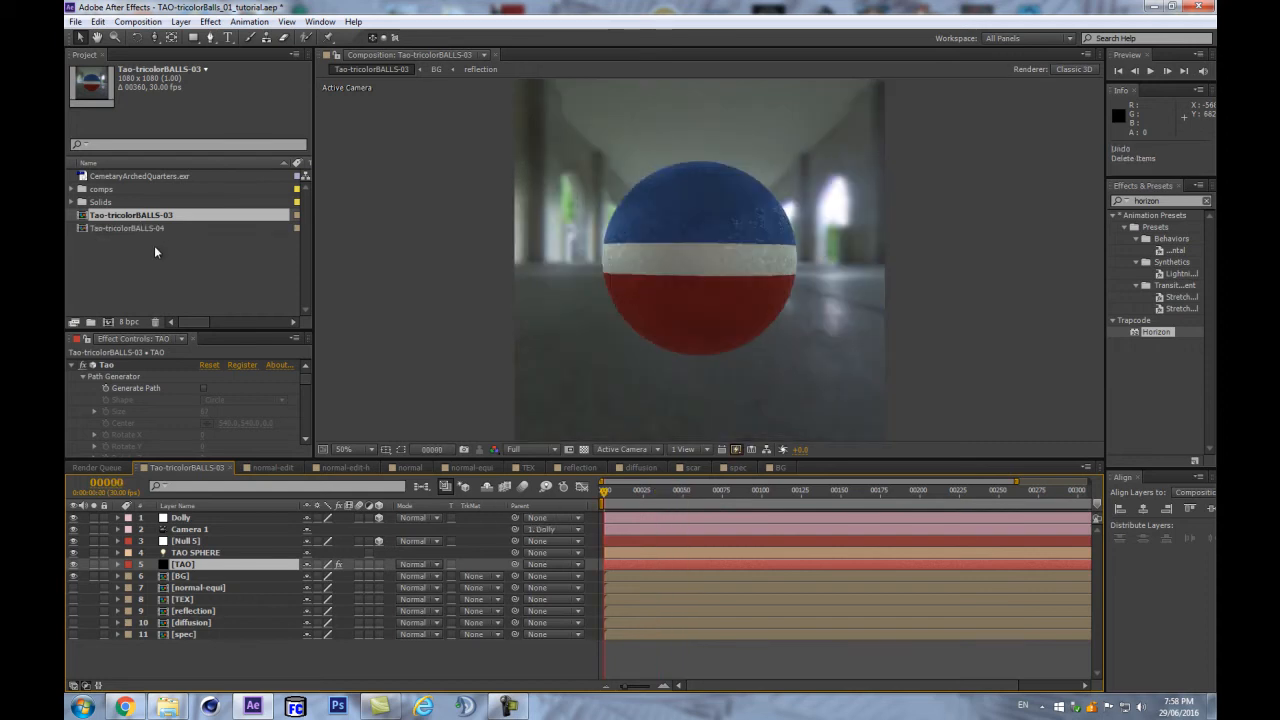
{"action": "key", "text": "ctrl+z"}
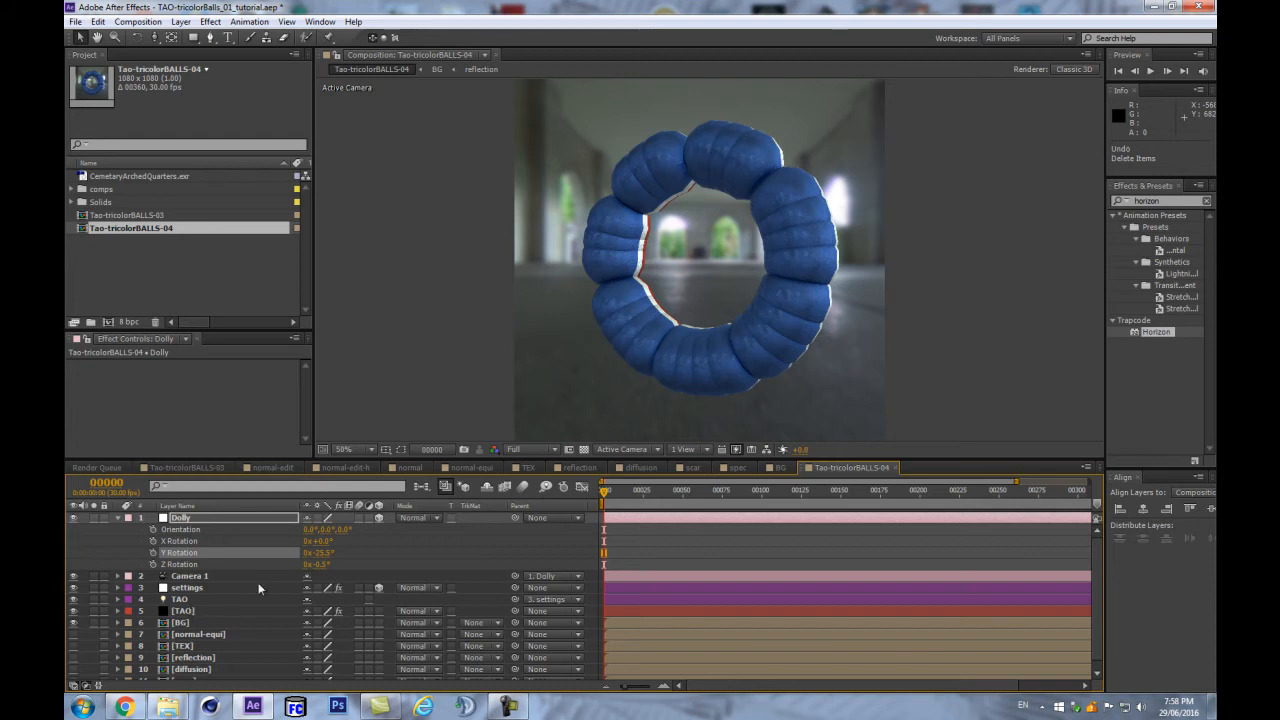
Try copying the [TAO] layer from Tao-tricolorBALLS-04 into Tao-tricolorBALLS-03
{"action": "left_click", "coordinate": [186, 610]}
{"action": "key", "text": "ctrl+c"}
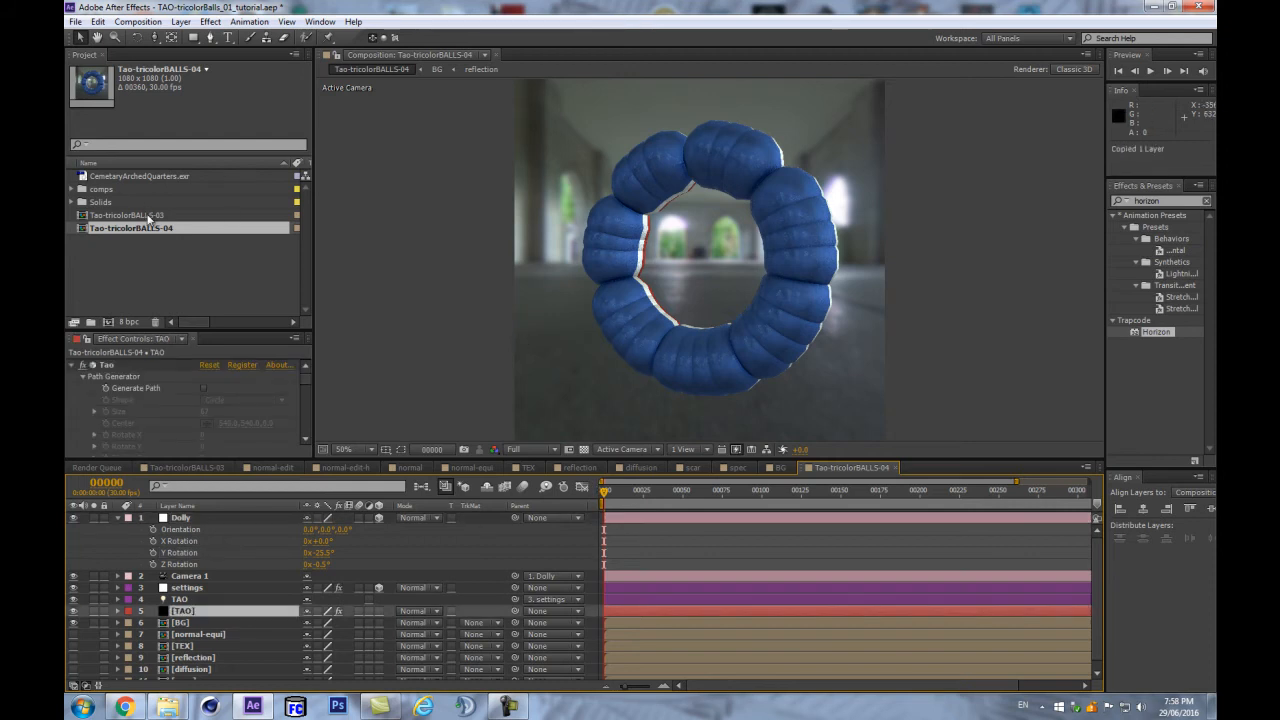
{"action": "double_click", "coordinate": [148, 216]}
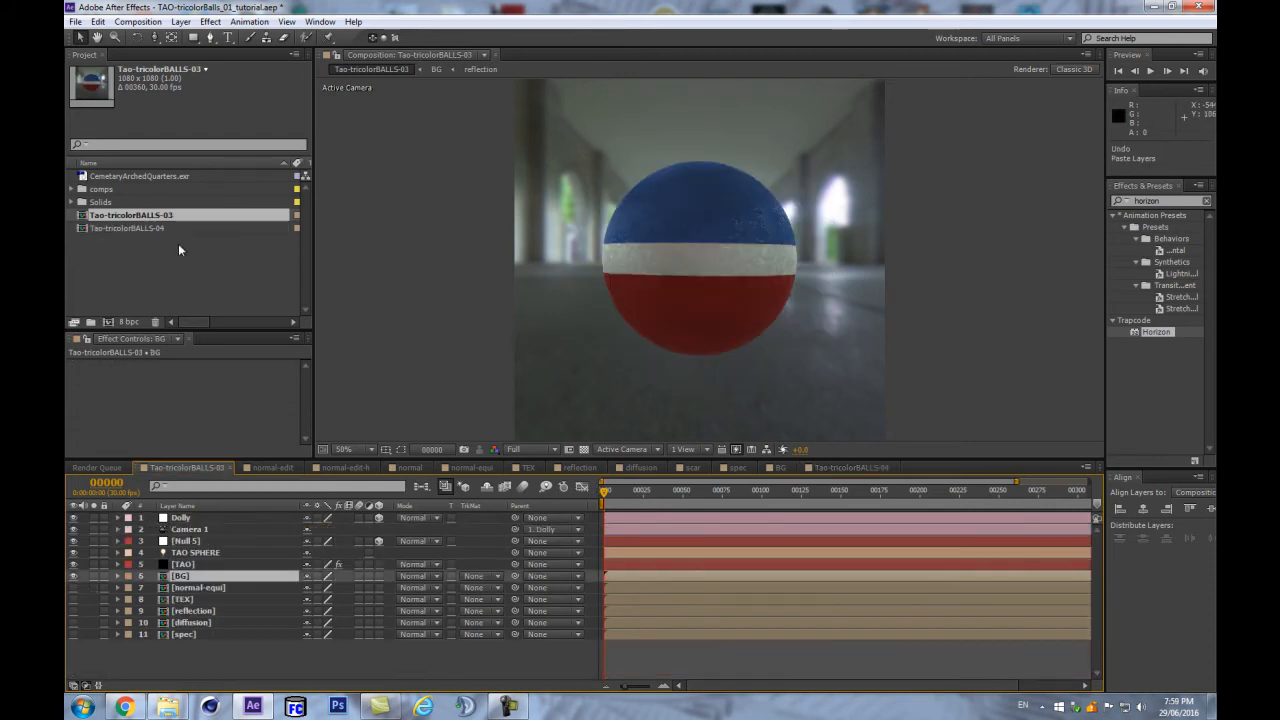
Copy the settings null and TAO light from Tao-tricolorBALLS-04 and paste them above TAO SPHERE in Tao-tricolorBALLS-03
{"action": "double_click", "coordinate": [145, 227]}
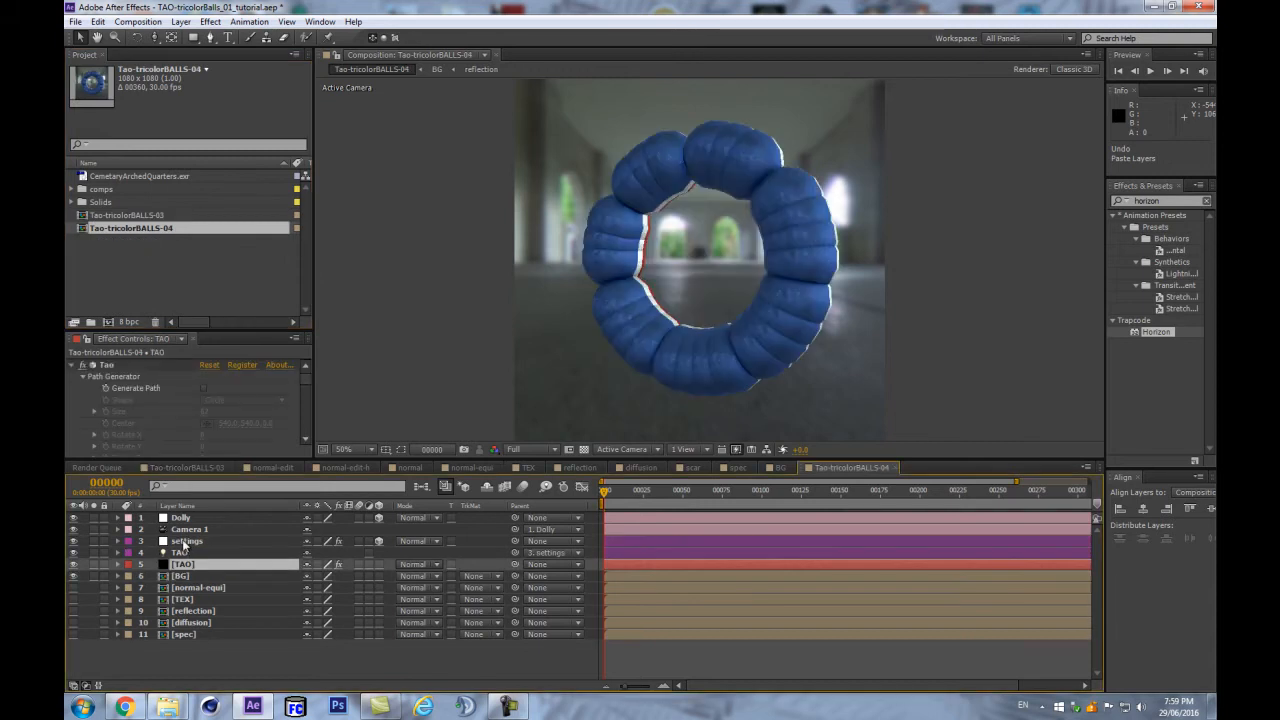
{"action": "left_click", "coordinate": [181, 553], "text": "ctrl"}
{"action": "key", "text": "ctrl+c"}
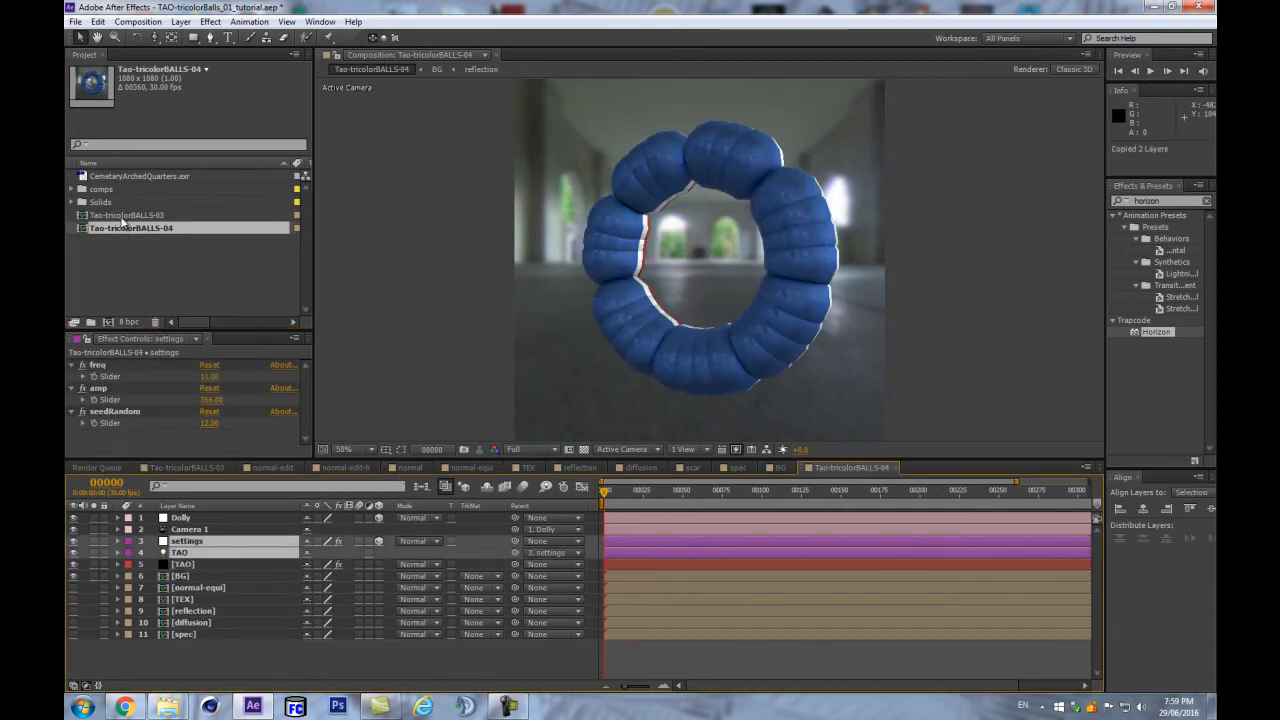
{"action": "double_click", "coordinate": [127, 215]}
{"action": "left_click", "coordinate": [180, 553]}
{"action": "key", "text": "ctrl+v"}
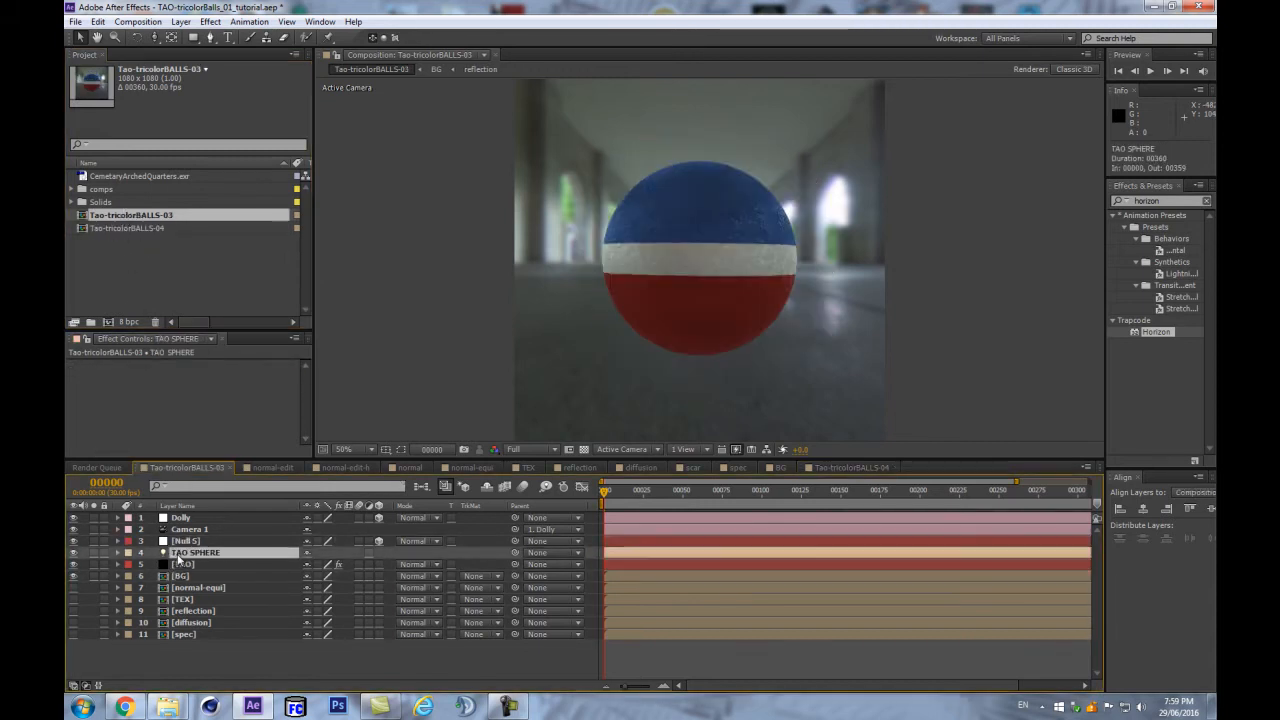
Delete the TAO SPHERE light from Tao-tricolorBALLS-03 and return the playhead to frame 0
{"action": "key", "text": "Return"}
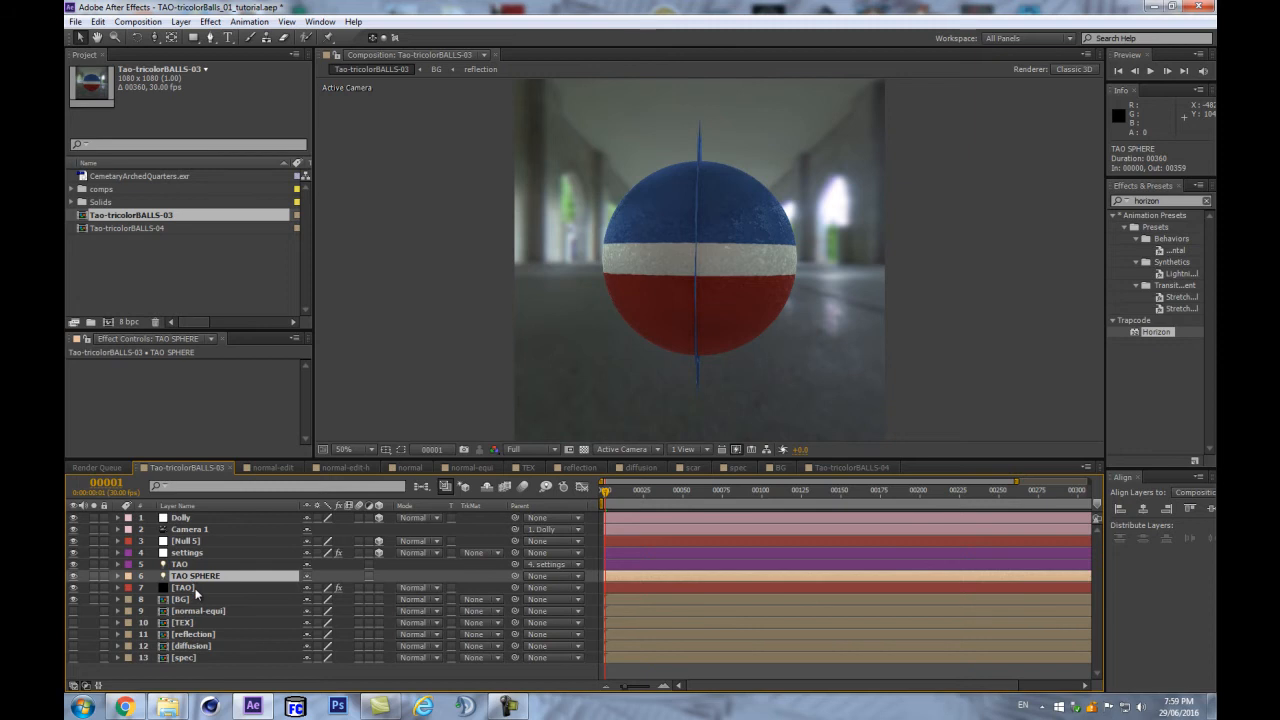
{"action": "key", "text": "Delete"}
{"action": "key", "text": "Return"}
{"action": "left_click_drag", "start_coordinate": [613, 491], "coordinate": [586, 501]}
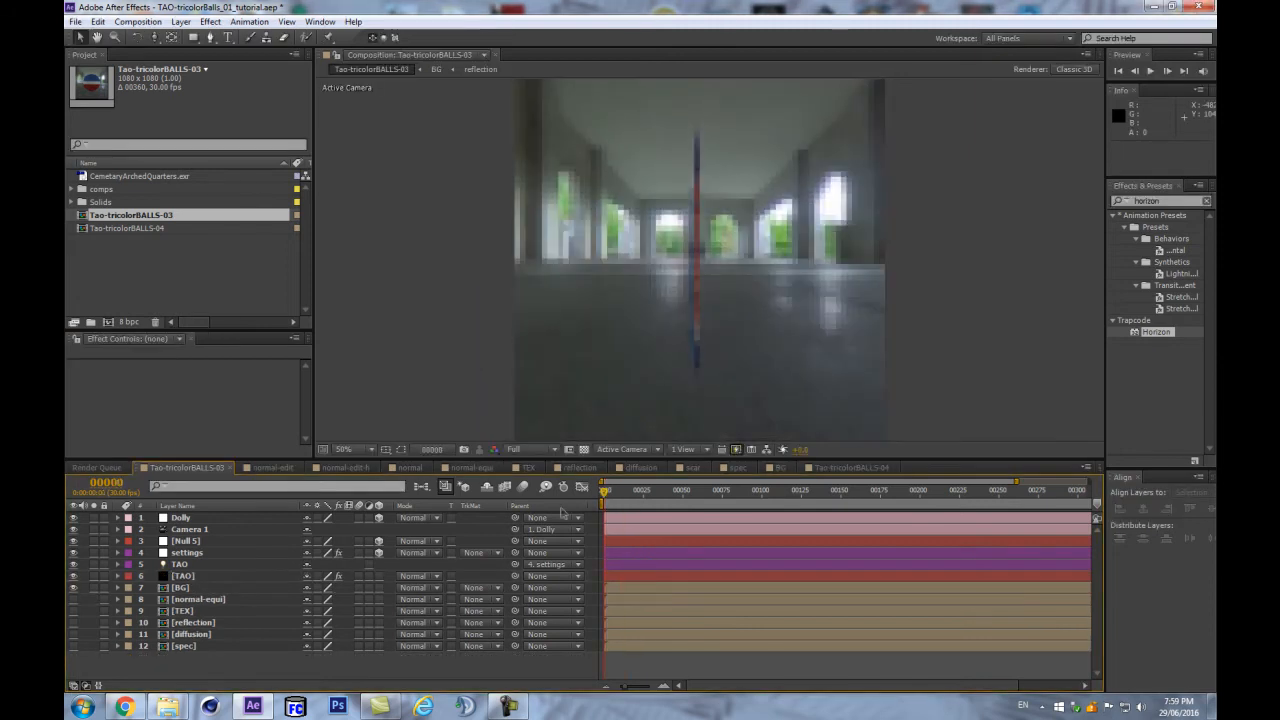
Enlarge the Effect Controls area for the [TAO] layer, collapse Material & Lighting and expand the Tao effect's Segment settings
{"action": "left_click", "coordinate": [192, 576]}
{"action": "left_click_drag", "start_coordinate": [242, 334], "coordinate": [242, 260]}
{"action": "scroll", "coordinate": [151, 401], "scroll_direction": "down", "scroll_amount": 5}
{"action": "scroll", "coordinate": [250, 403], "scroll_direction": "up", "scroll_amount": 5}
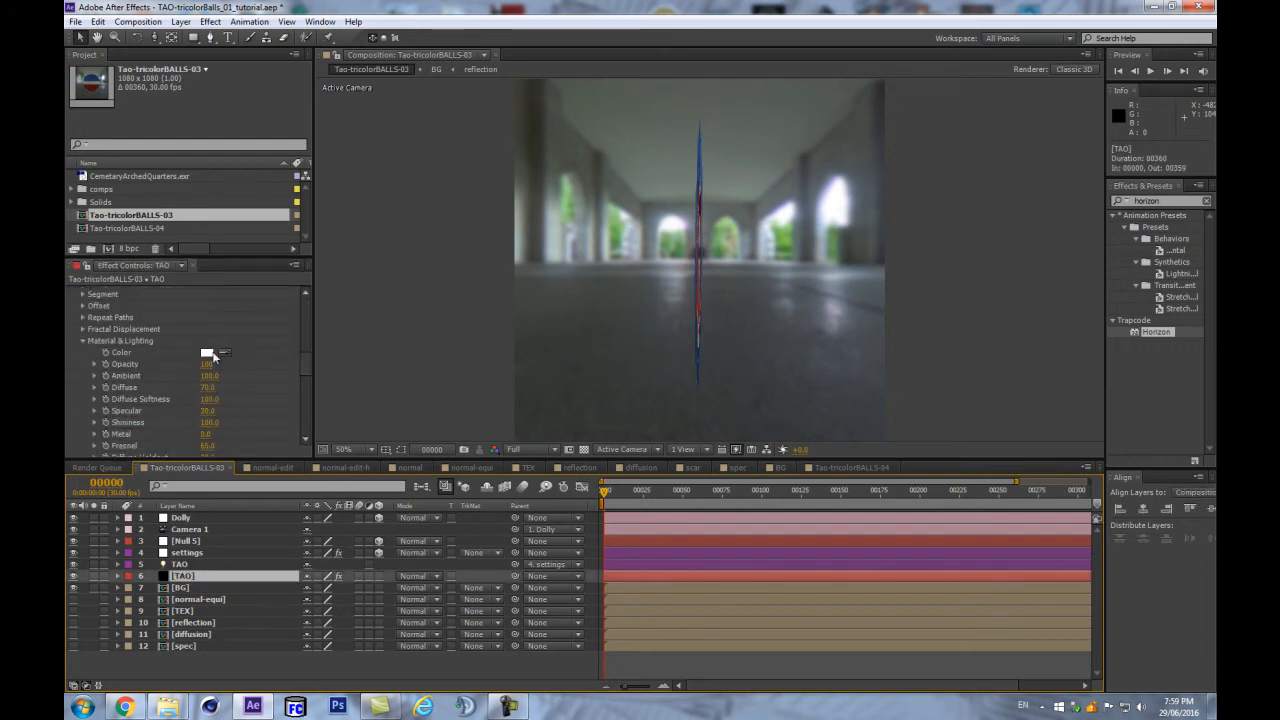
{"action": "left_click", "coordinate": [83, 341]}
{"action": "scroll", "coordinate": [85, 366], "scroll_direction": "up", "scroll_amount": 4}
{"action": "scroll", "coordinate": [180, 360], "scroll_direction": "down", "scroll_amount": 4}
{"action": "left_click", "coordinate": [83, 371]}
{"action": "left_click", "coordinate": [83, 325]}
{"action": "scroll", "coordinate": [185, 340], "scroll_direction": "down", "scroll_amount": 2}
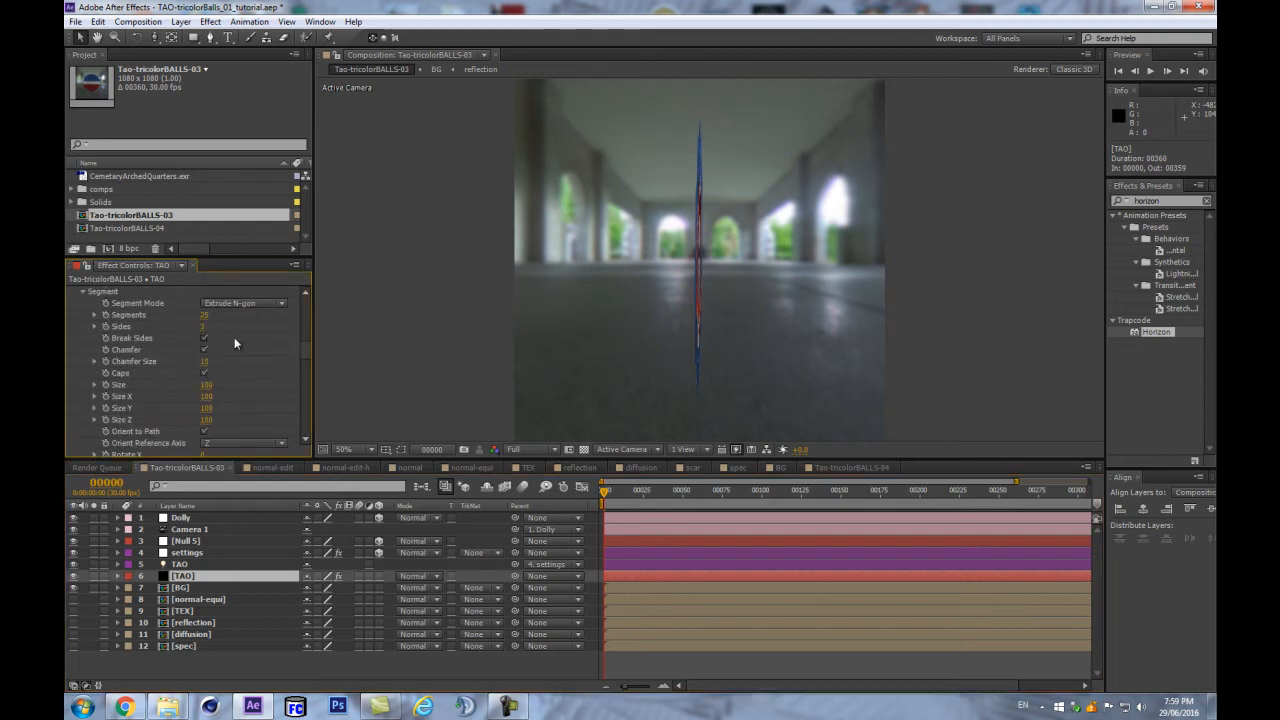
Set the Tao effect's Segment Mode to Repeat Sphere and its Sides to 12
{"action": "left_click", "coordinate": [252, 302]}
{"action": "left_click", "coordinate": [257, 347]}
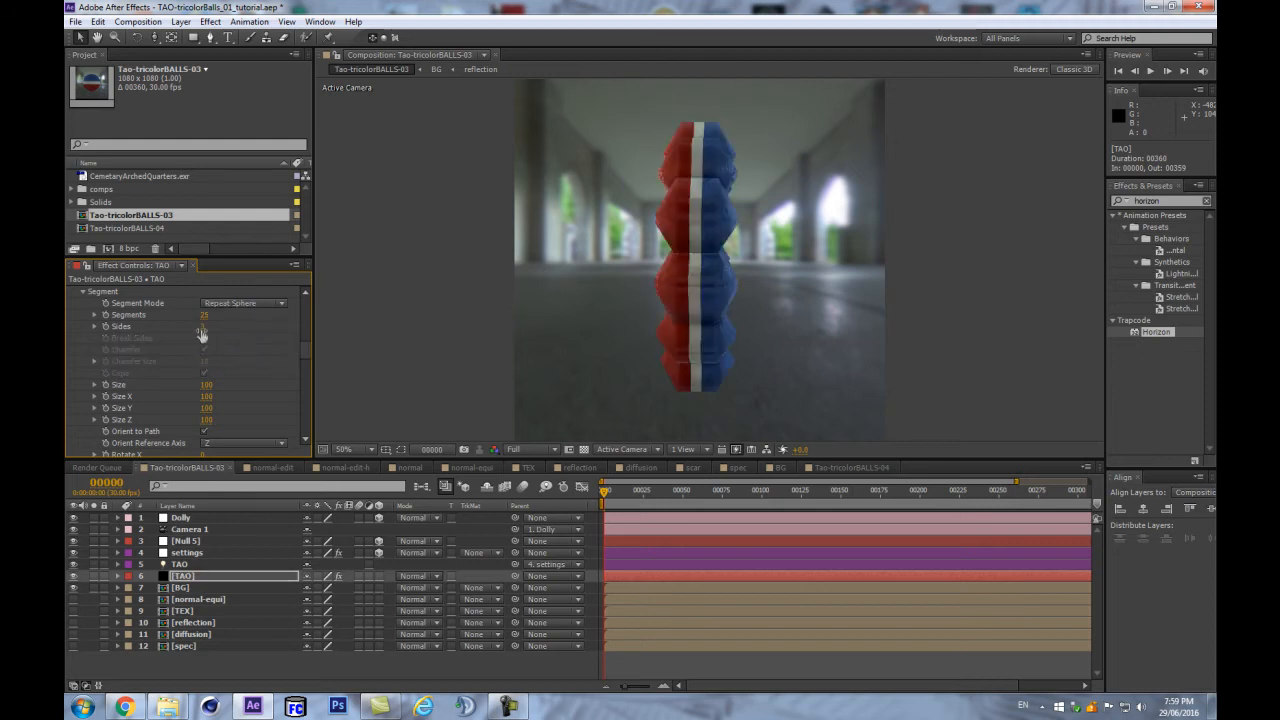
{"action": "type", "text": "12"}
{"action": "key", "text": "Return"}
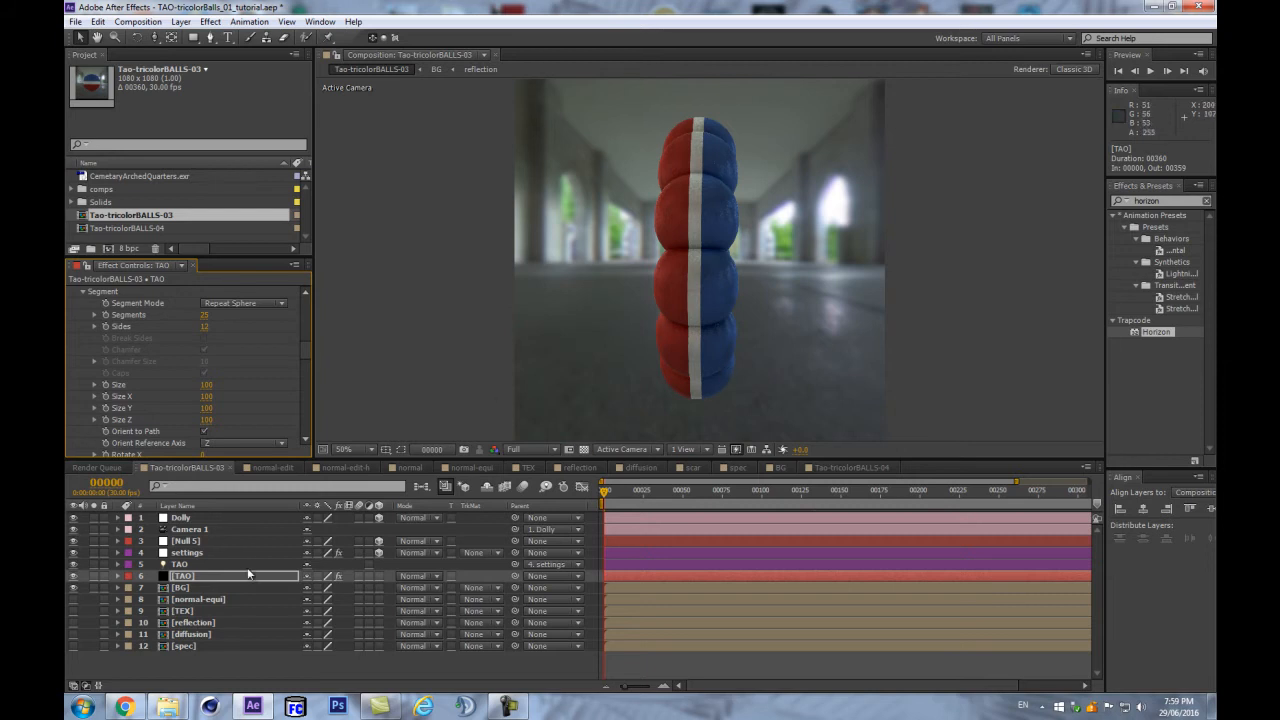
Try turning the Dolly null's Y Rotation to about 162.5° to inspect the sphere ring face-on, and undo the rotation
{"action": "left_click", "coordinate": [201, 519]}
{"action": "key", "text": "r"}
{"action": "left_click_drag", "start_coordinate": [322, 552], "coordinate": [396, 552]}
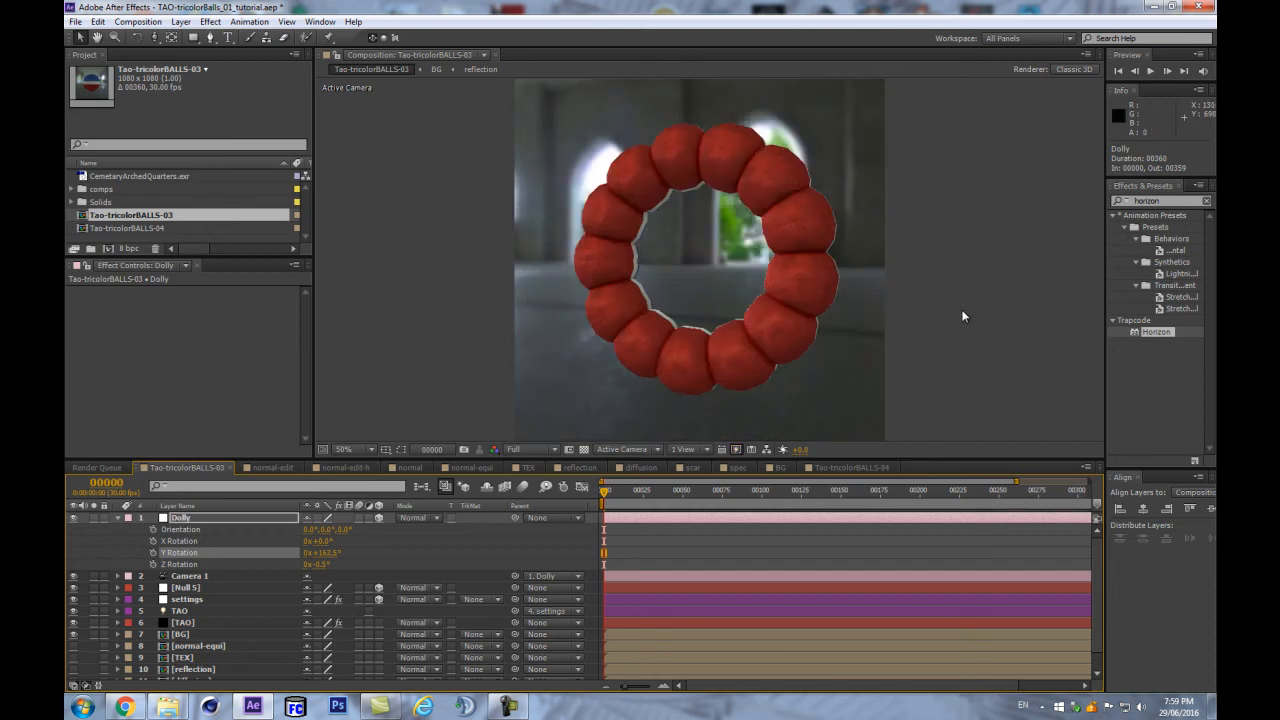
{"action": "key", "text": "period"}
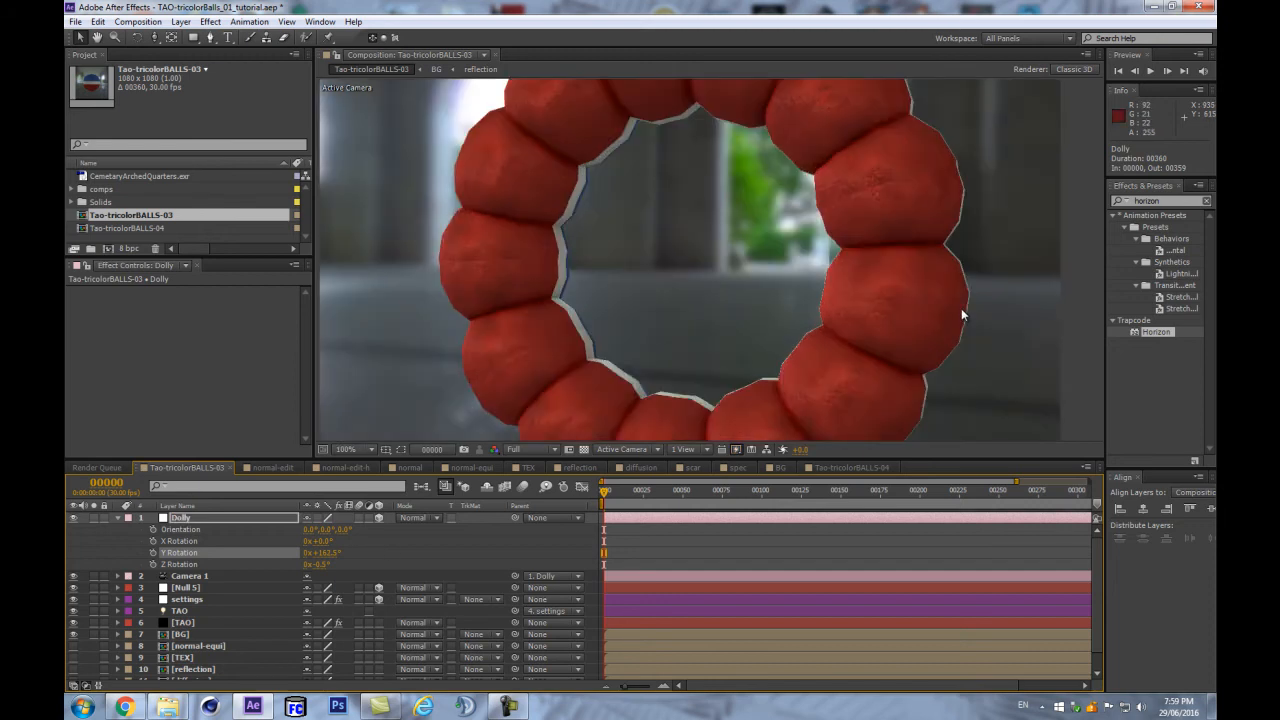
{"action": "key", "text": "ctrl+z"}
{"action": "key", "text": "comma"}
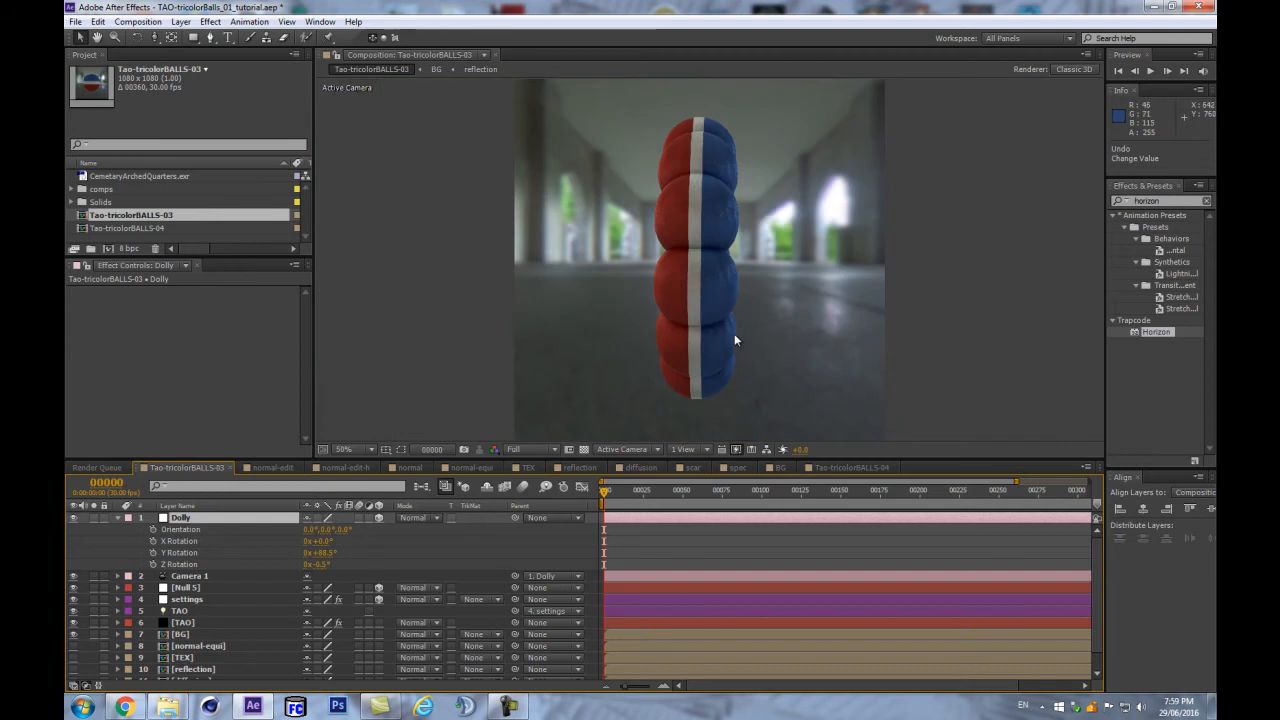
Reveal the TAO light's Position expression and enlarge the timeline and expression field to show all of its lines
{"action": "left_click", "coordinate": [193, 613]}
{"action": "key", "text": "e"}
{"action": "key", "text": "e"}
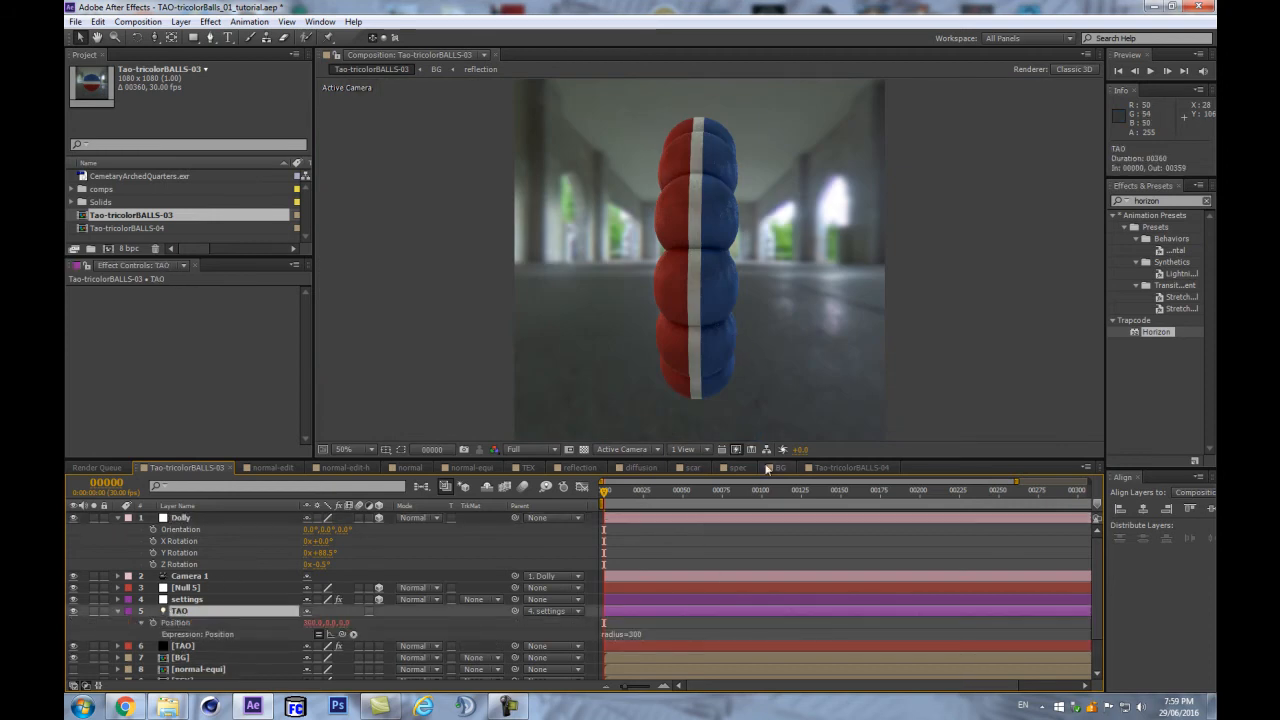
{"action": "left_click_drag", "start_coordinate": [762, 459], "coordinate": [762, 359]}
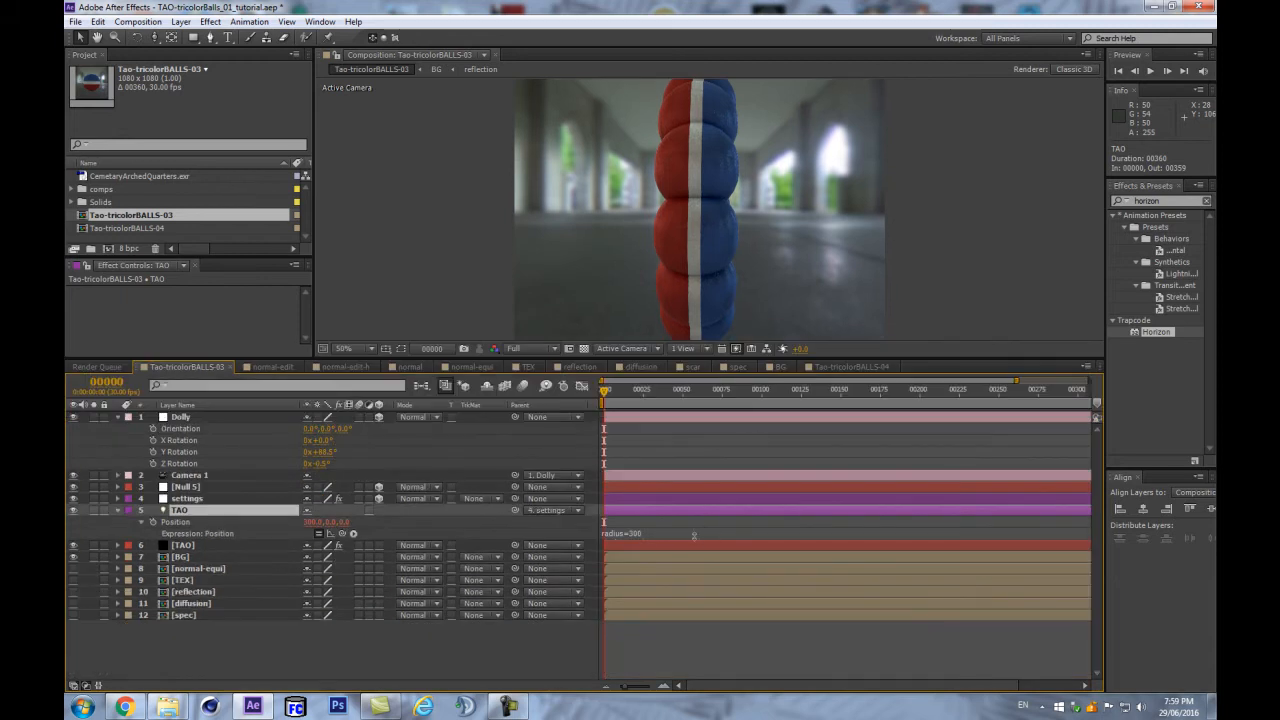
{"action": "left_click_drag", "start_coordinate": [680, 539], "coordinate": [677, 617]}
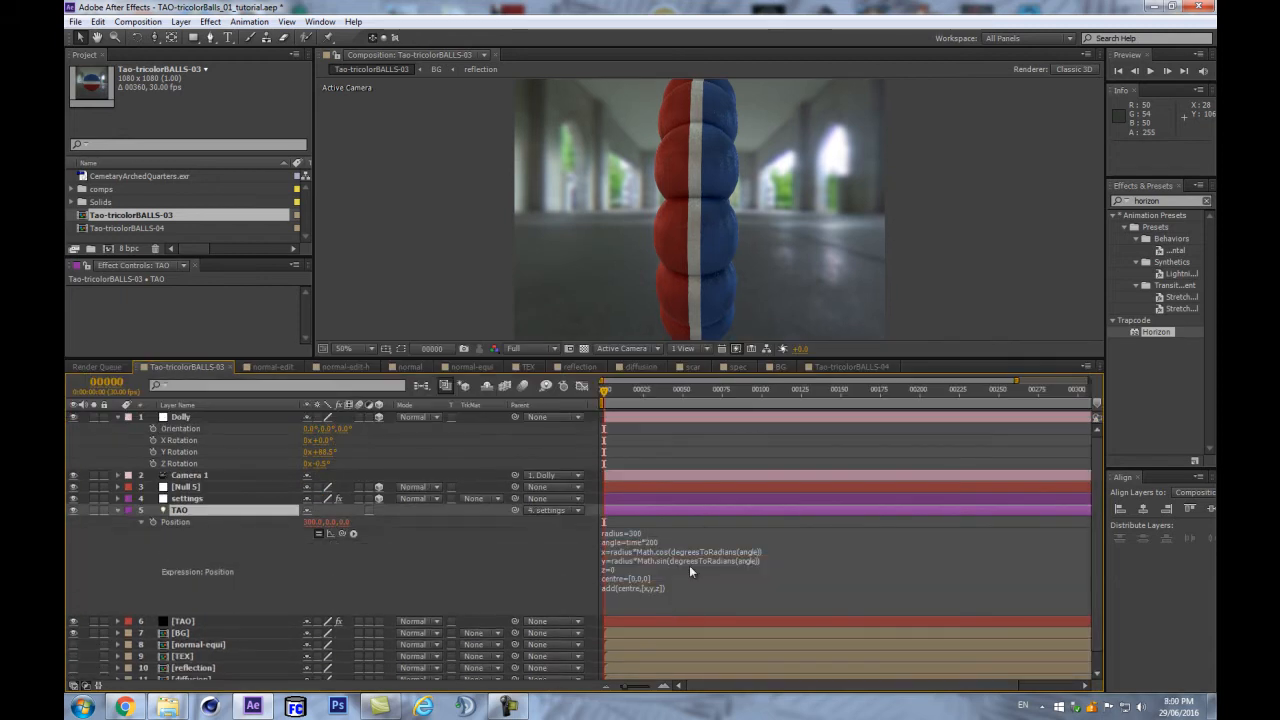
Swap the y and z axes in the TAO light's Position expression so the sine line drives z and y=0
{"action": "left_click", "coordinate": [625, 563]}
{"action": "left_click", "coordinate": [606, 557]}
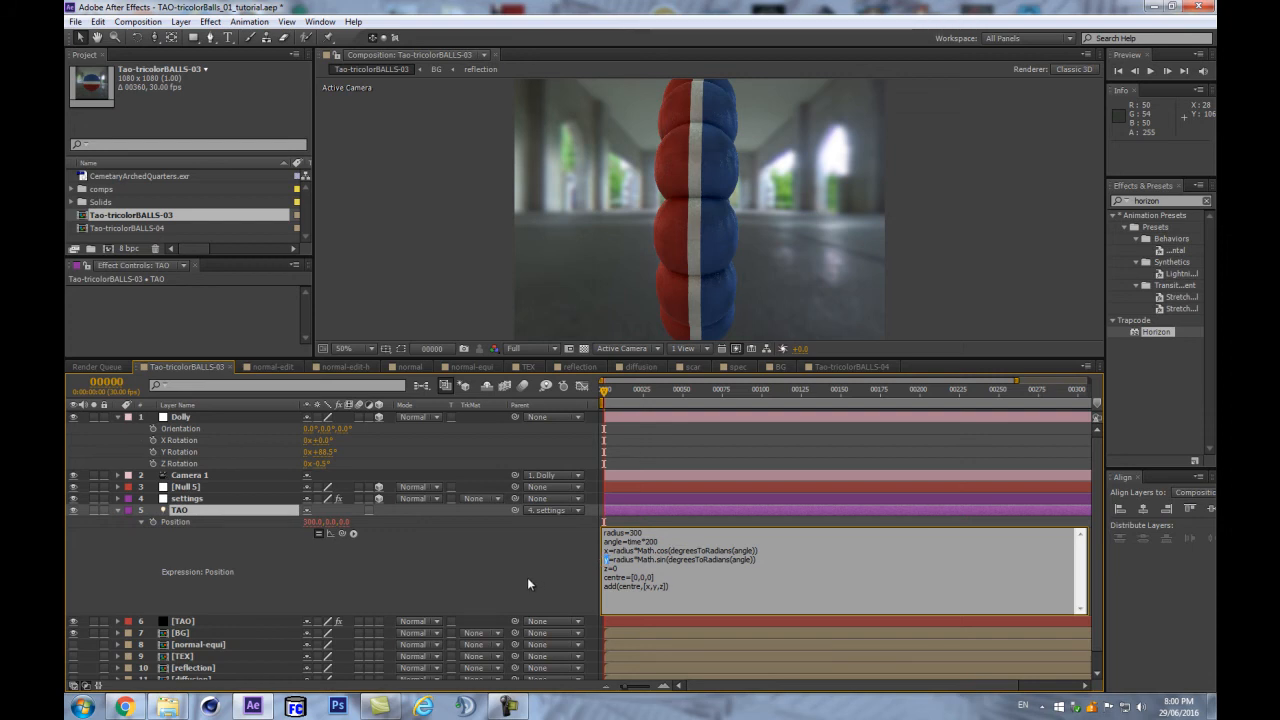
{"action": "type", "text": "z"}
{"action": "left_click", "coordinate": [533, 575]}
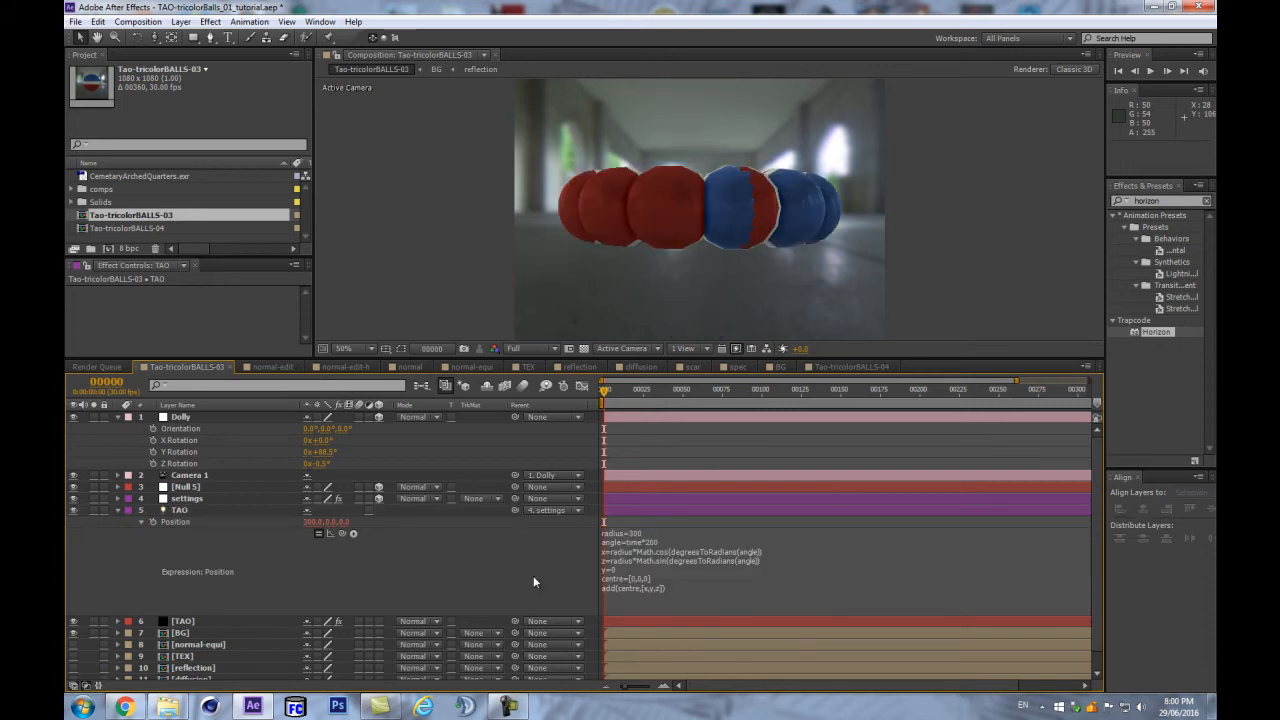
{"action": "scroll", "coordinate": [664, 160], "scroll_direction": "up", "scroll_amount": 2}
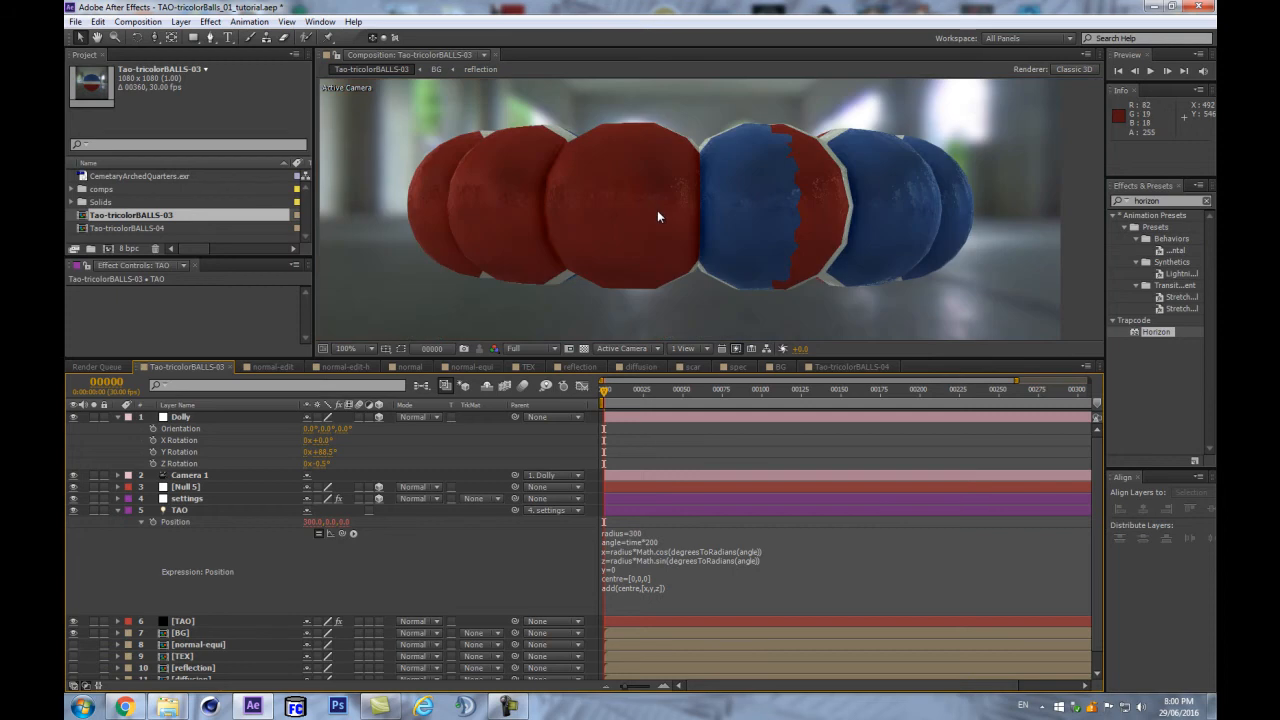
{"action": "scroll", "coordinate": [655, 211], "scroll_direction": "down", "scroll_amount": 2}
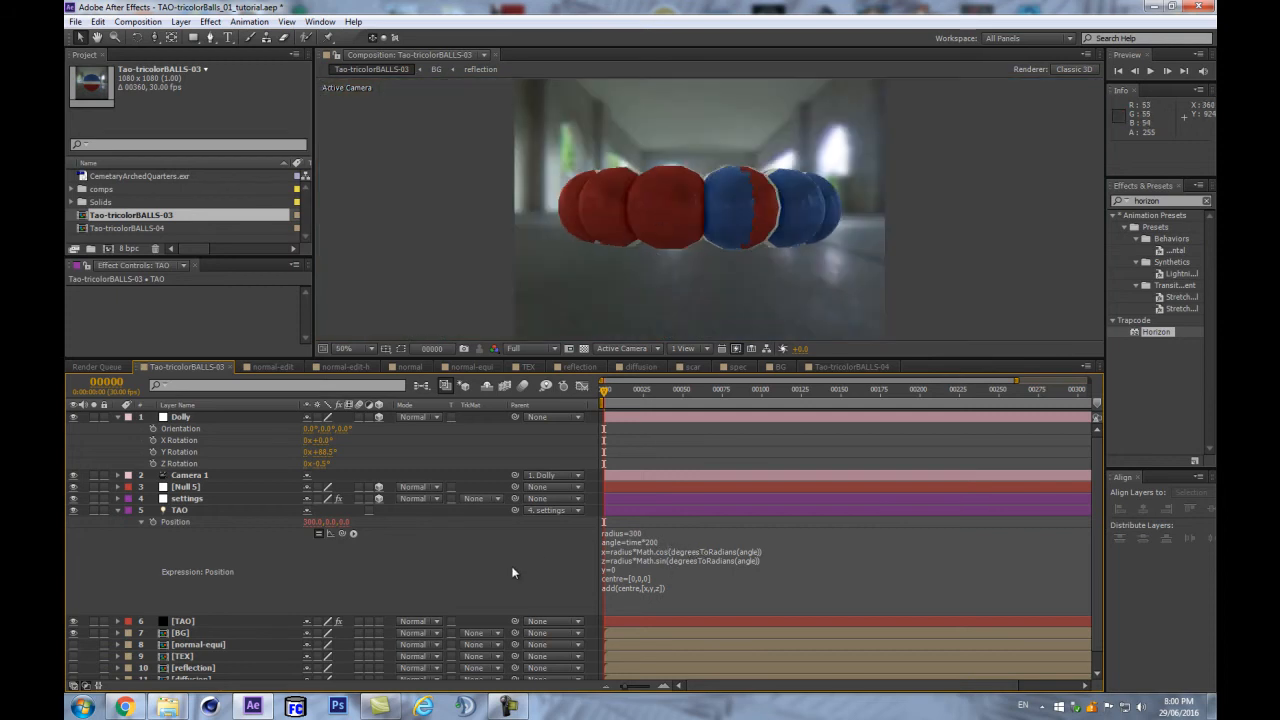
Rebalance the timeline and composition view heights while keeping the TAO light's Position expression displayed
{"action": "left_click", "coordinate": [116, 512]}
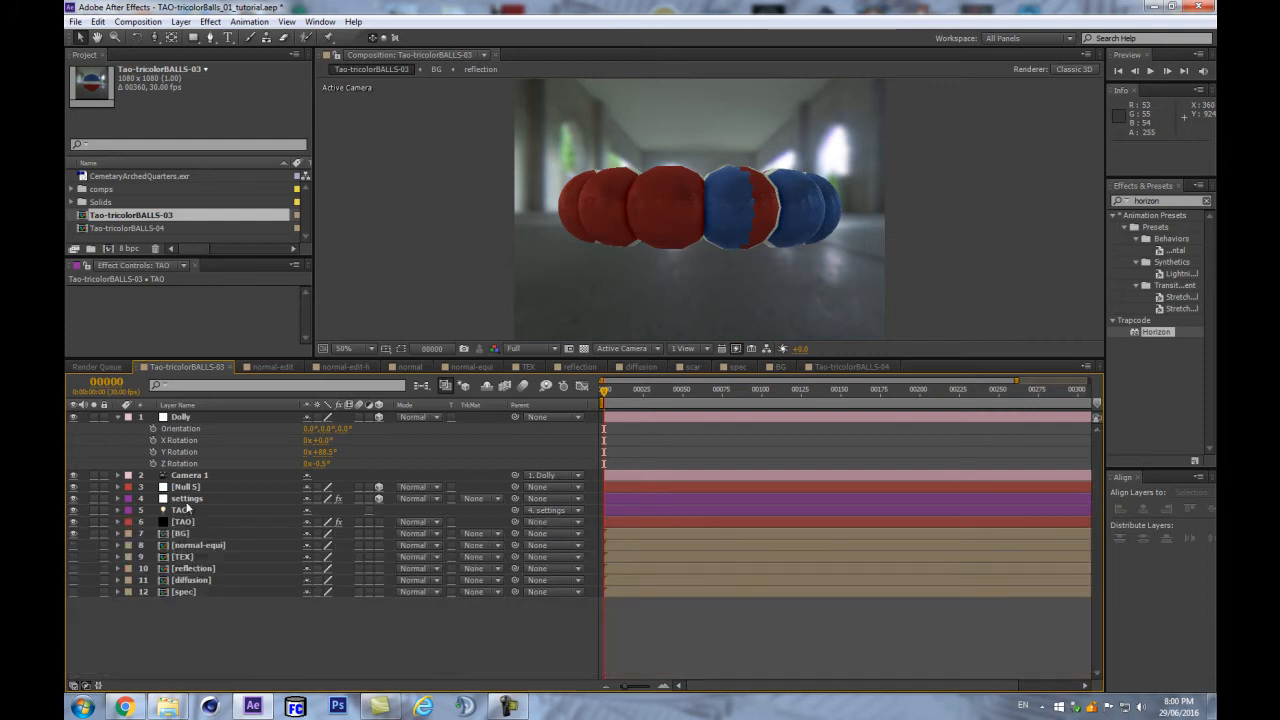
{"action": "left_click", "coordinate": [184, 498]}
{"action": "left_click_drag", "start_coordinate": [254, 360], "coordinate": [254, 480]}
{"action": "left_click", "coordinate": [184, 632]}
{"action": "key", "text": "e"}
{"action": "key", "text": "e"}
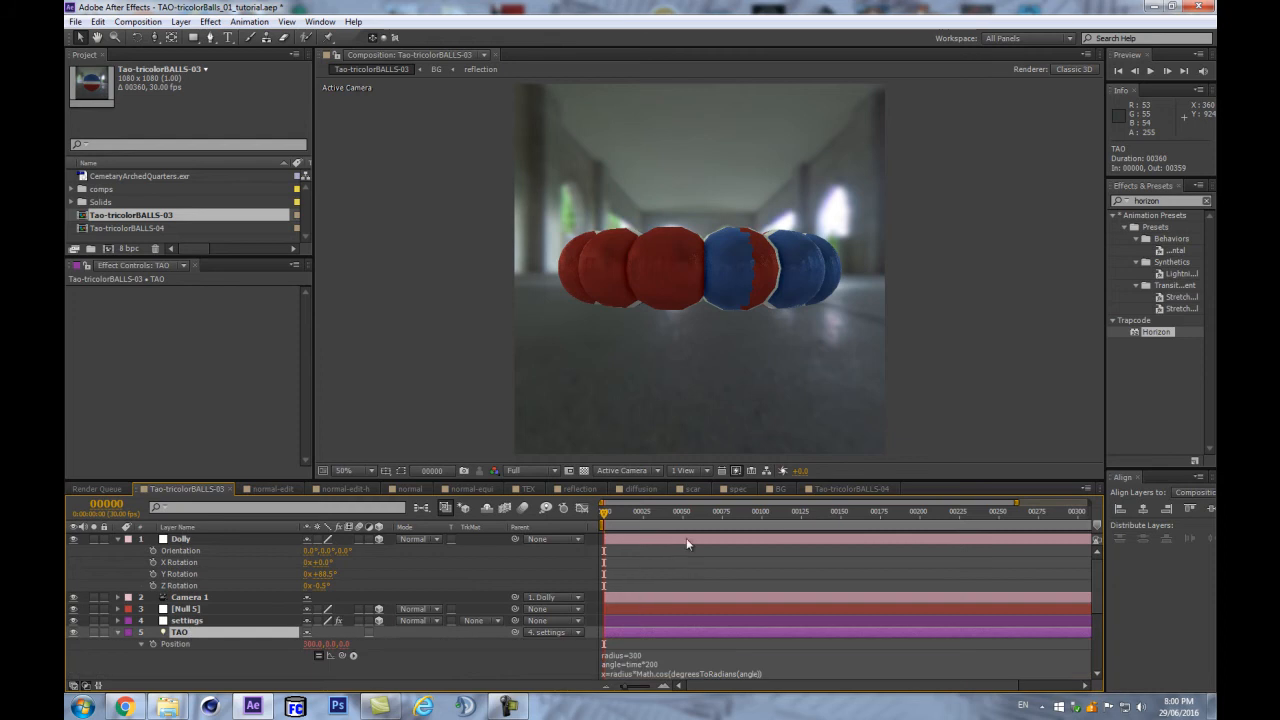
{"action": "left_click_drag", "start_coordinate": [693, 477], "coordinate": [693, 437]}
Duplicate the seedRandom slider on the settings null and rename the copy radius
{"action": "left_click", "coordinate": [243, 579]}
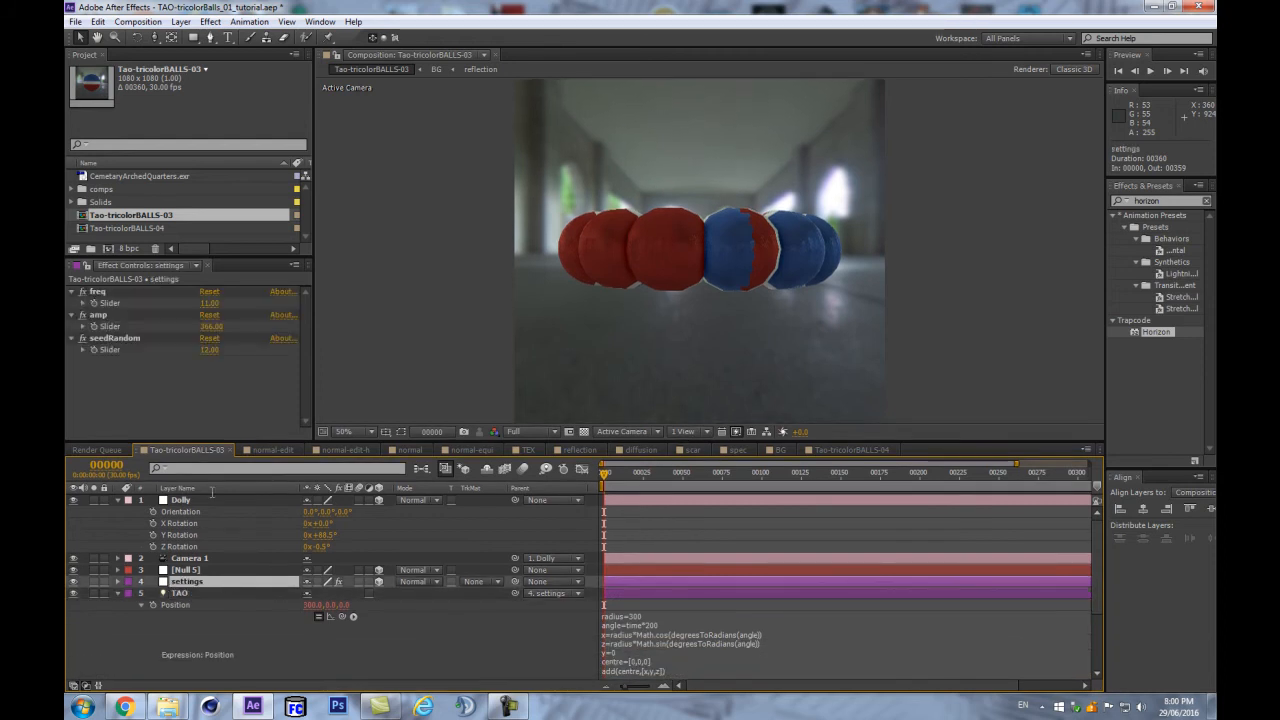
{"action": "left_click", "coordinate": [140, 343]}
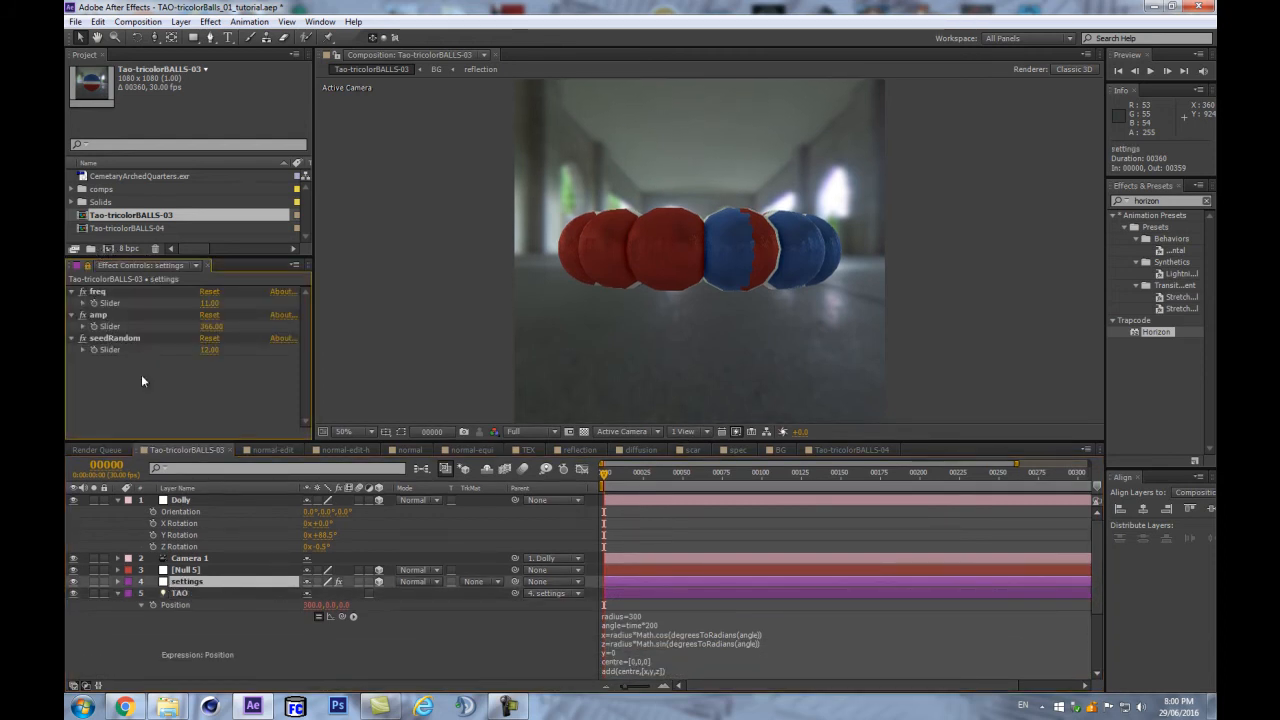
{"action": "scroll", "coordinate": [695, 636], "scroll_direction": "down", "scroll_amount": 2}
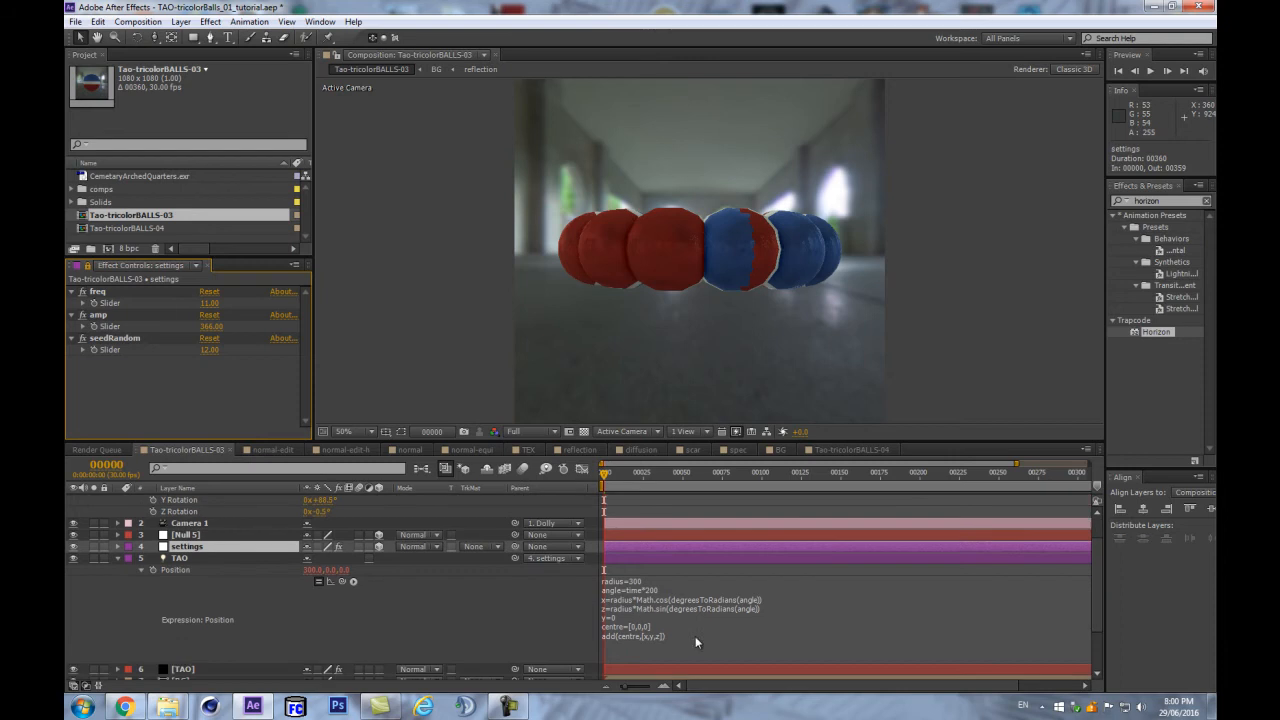
{"action": "left_click", "coordinate": [112, 338]}
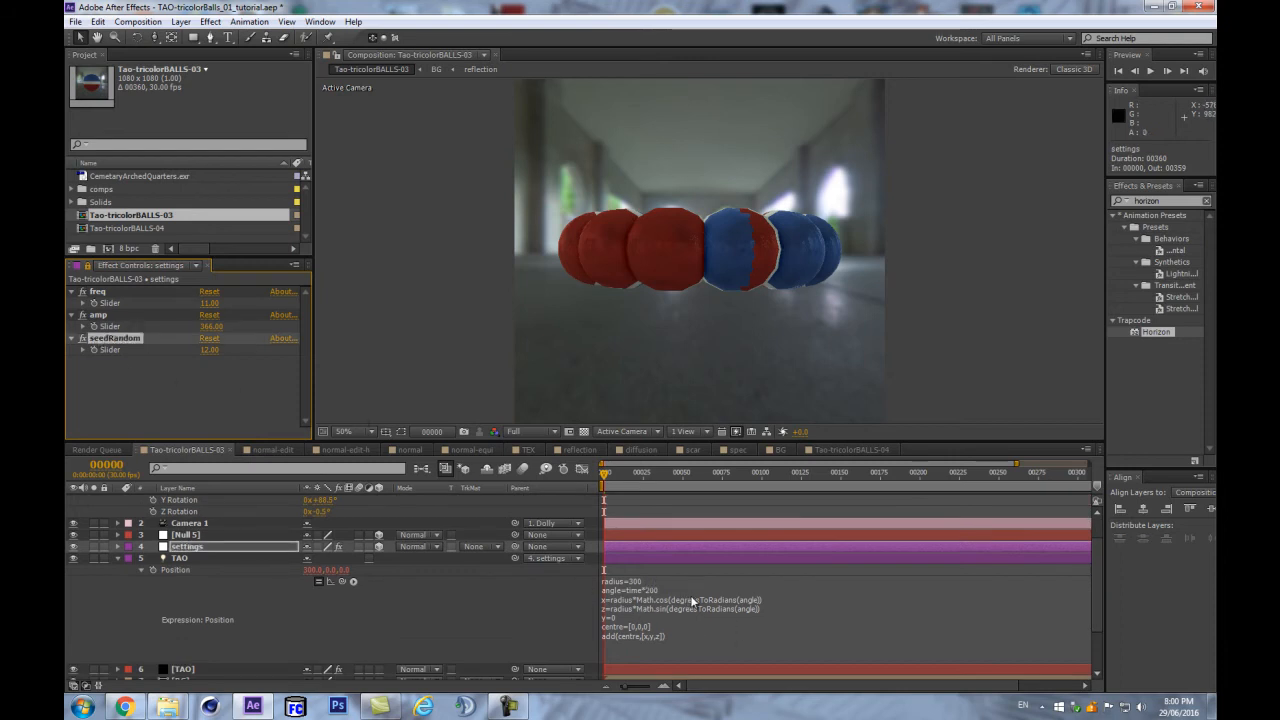
{"action": "left_click", "coordinate": [139, 359]}
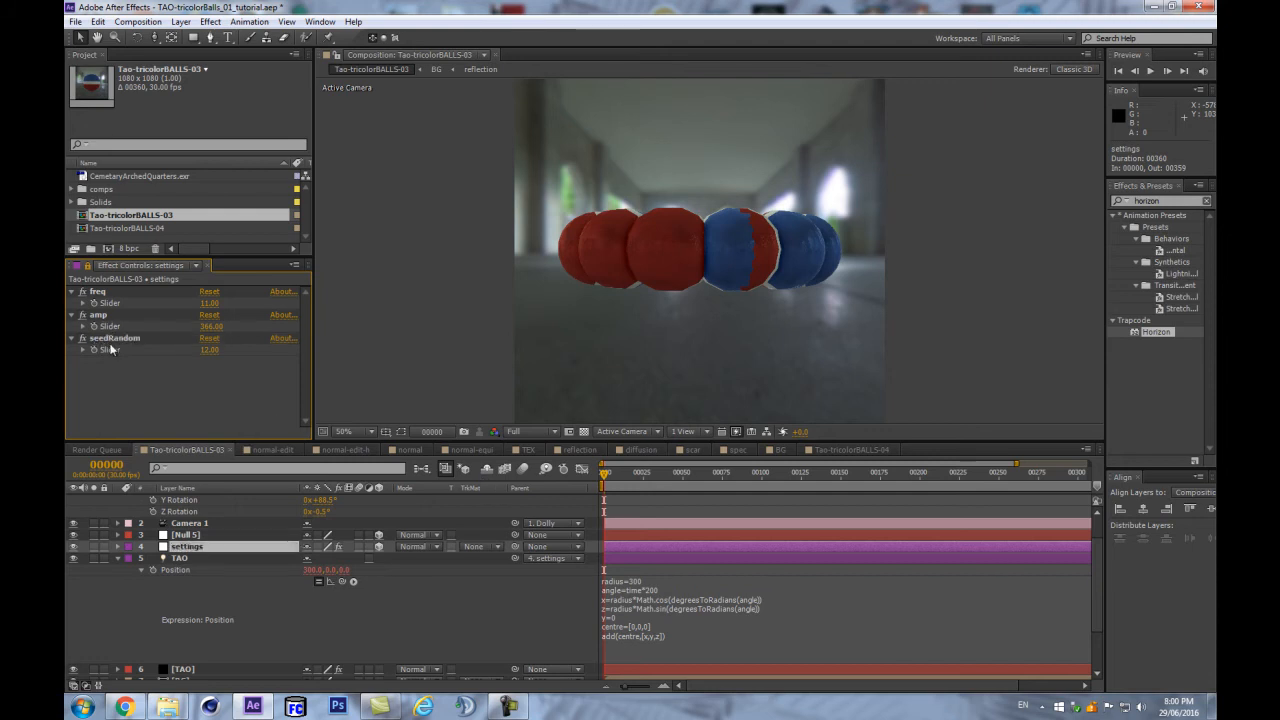
{"action": "left_click", "coordinate": [112, 340]}
{"action": "key", "text": "ctrl+d"}
{"action": "key", "text": "Return"}
{"action": "type", "text": "radi"}
{"action": "key", "text": "Return"}
Duplicate the radius slider on the settings null and rename the copy angle
{"action": "key", "text": "ctrl+d"}
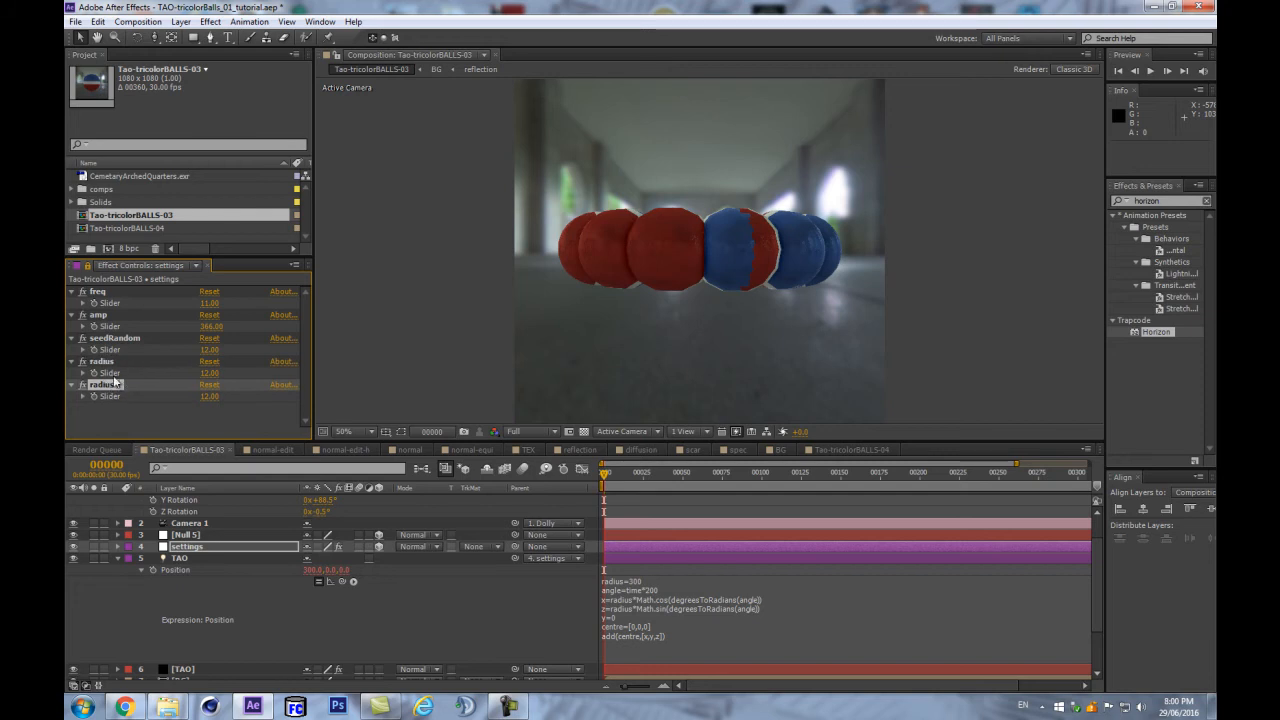
{"action": "key", "text": "Return"}
{"action": "type", "text": "angle"}
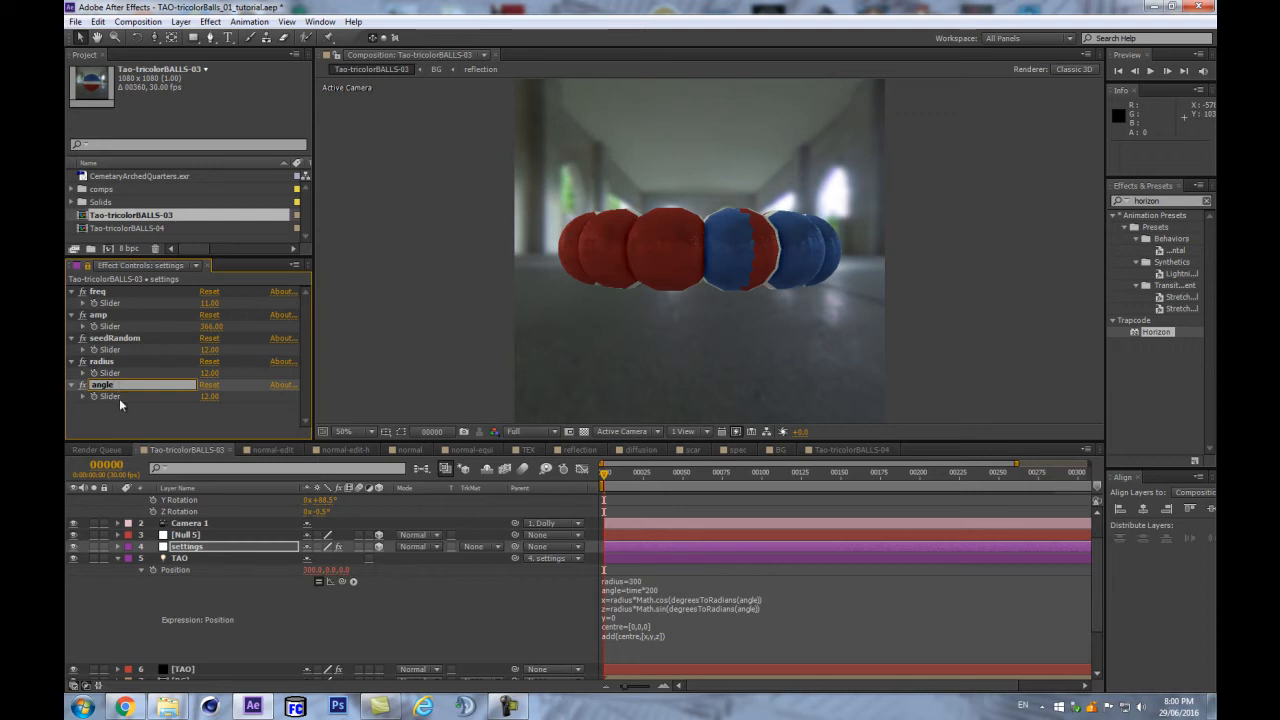
{"action": "key", "text": "Return"}
Set the angle slider to 200 and the radius slider to 300 on the settings null
{"action": "left_click", "coordinate": [210, 396]}
{"action": "type", "text": "200"}
{"action": "left_click", "coordinate": [212, 373]}
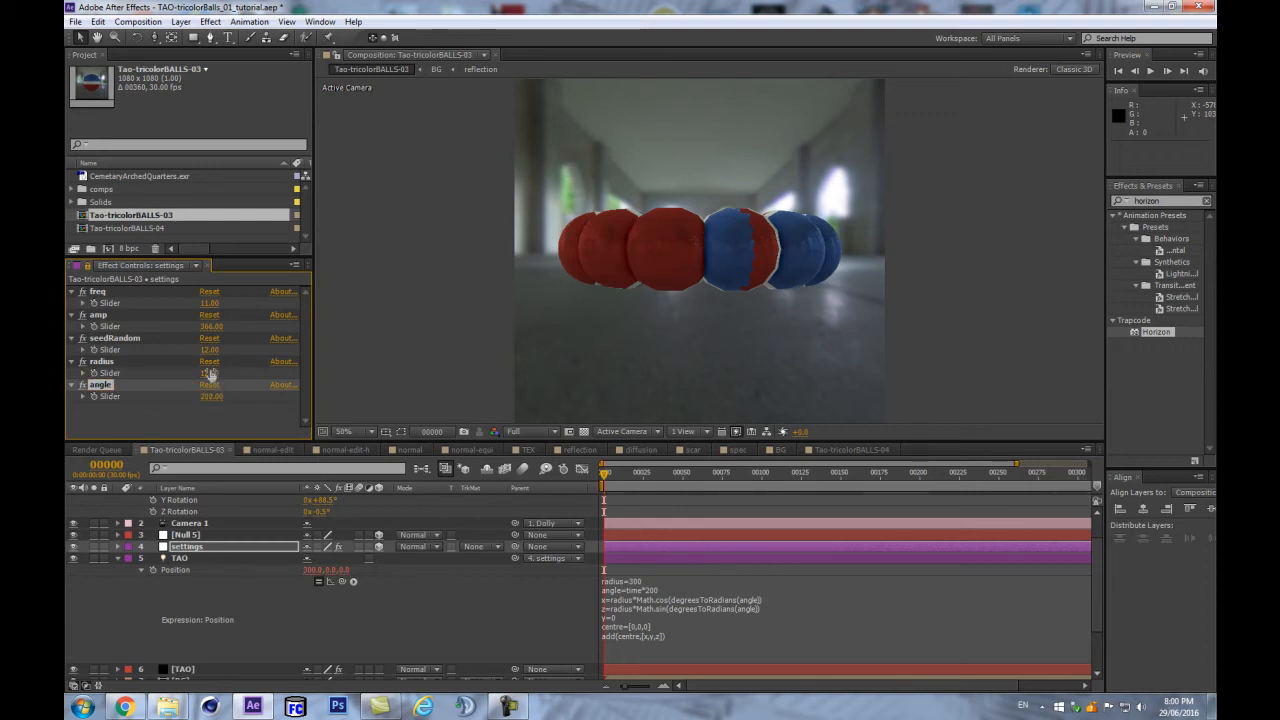
{"action": "type", "text": "300"}
{"action": "key", "text": "Return"}
Link the radius value and the angle's time multiplier in the TAO light's Position expression to the radius and angle sliders on settings
{"action": "left_click", "coordinate": [641, 579]}
{"action": "left_click", "coordinate": [643, 580]}
{"action": "double_click", "coordinate": [636, 580]}
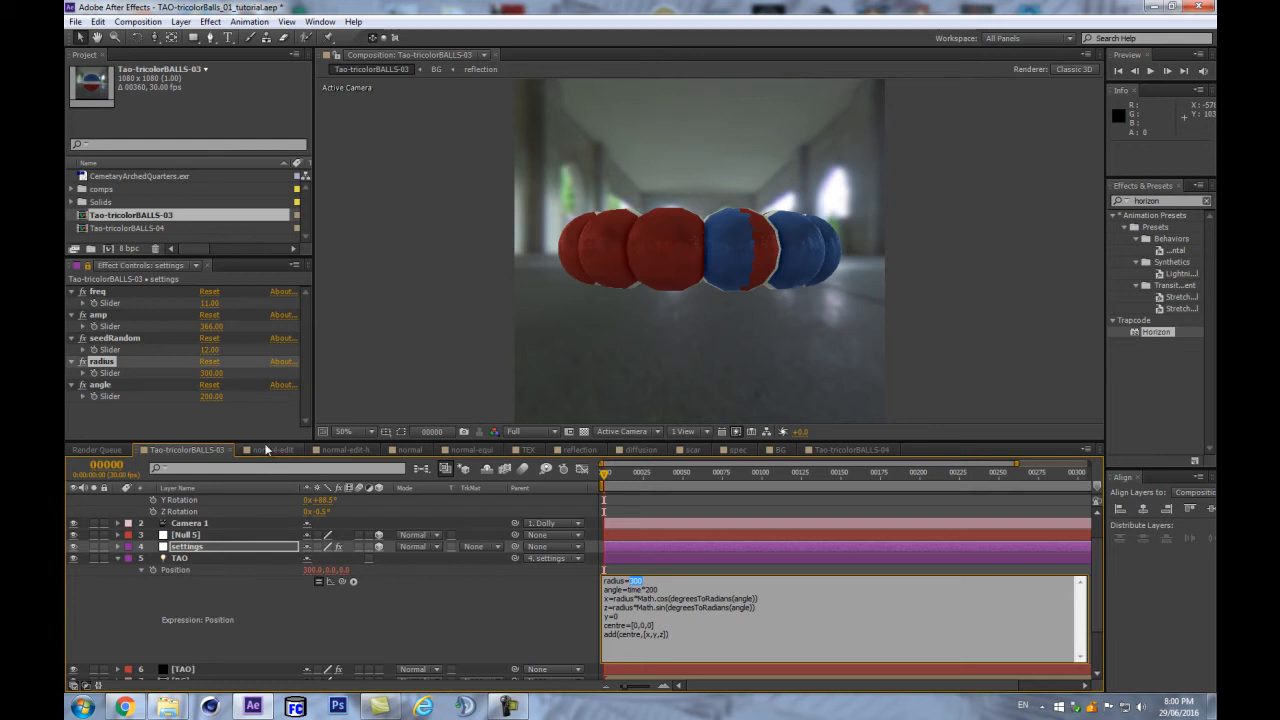
{"action": "left_click_drag", "start_coordinate": [343, 581], "coordinate": [148, 375]}
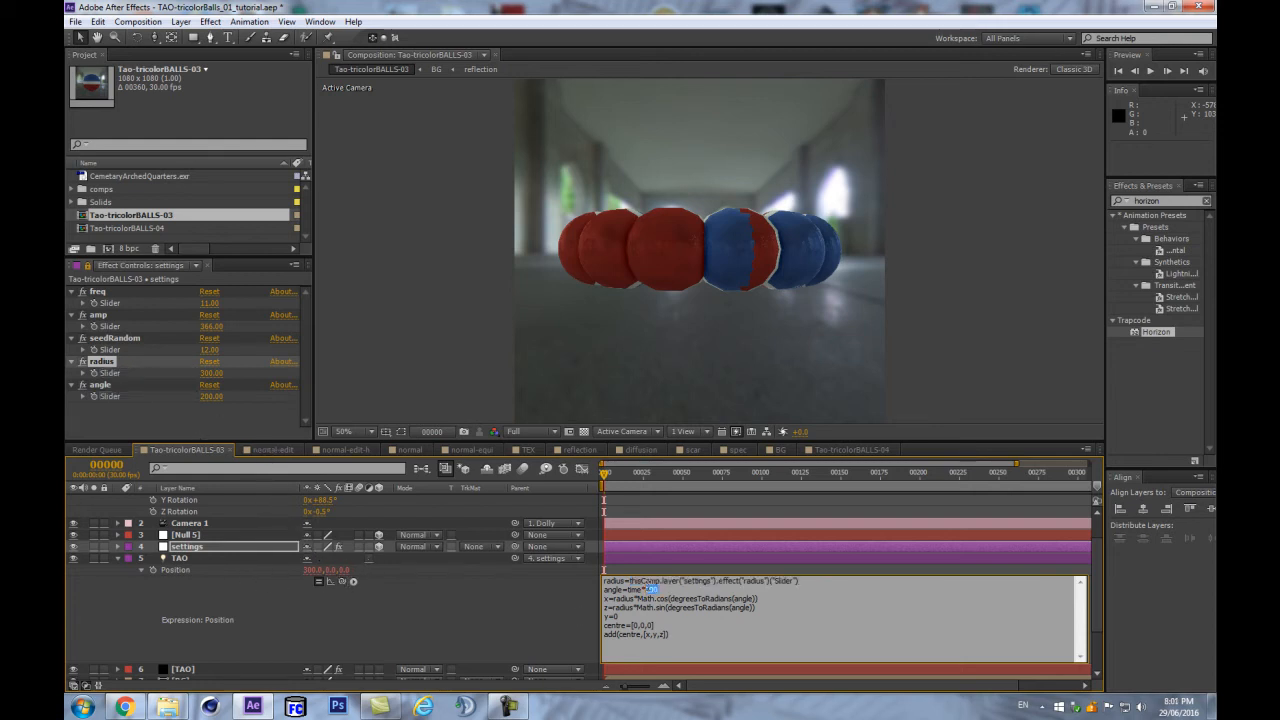
{"action": "left_click_drag", "start_coordinate": [347, 584], "coordinate": [148, 398]}
{"action": "left_click", "coordinate": [394, 637]}
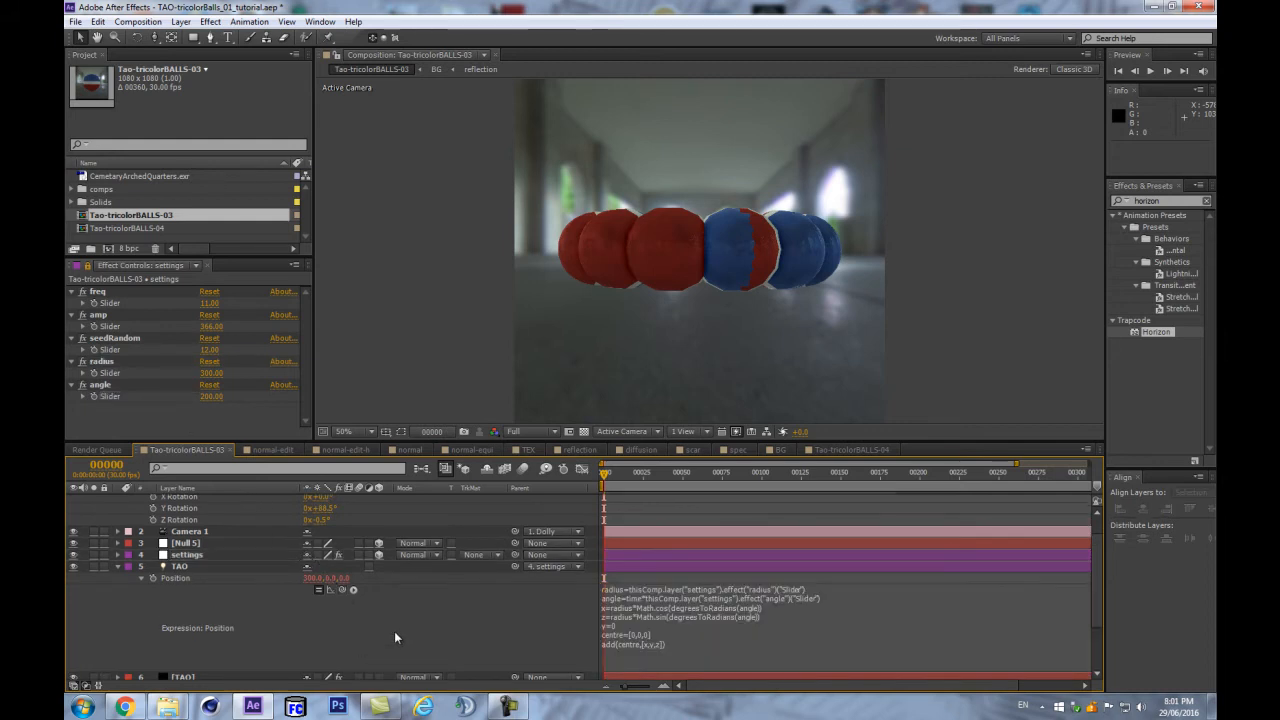
Set the angle slider on the settings null to 360
{"action": "left_click", "coordinate": [209, 397]}
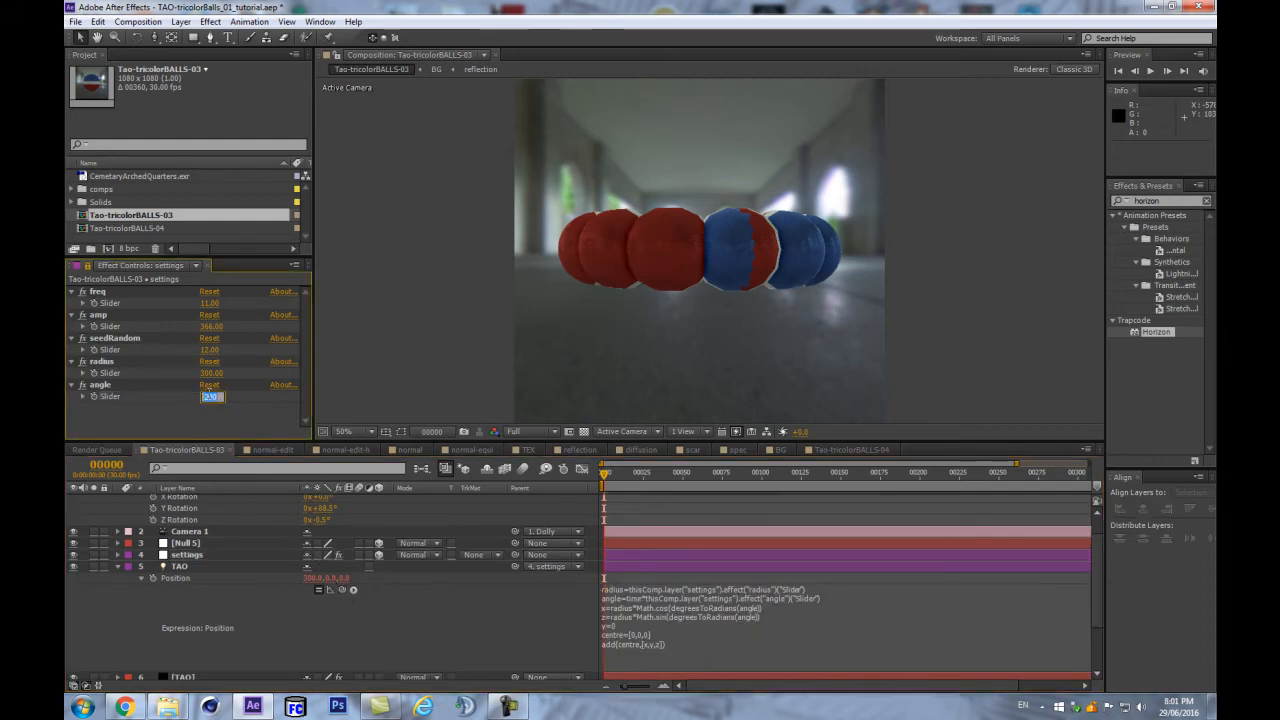
{"action": "type", "text": "360"}
{"action": "key", "text": "Return"}
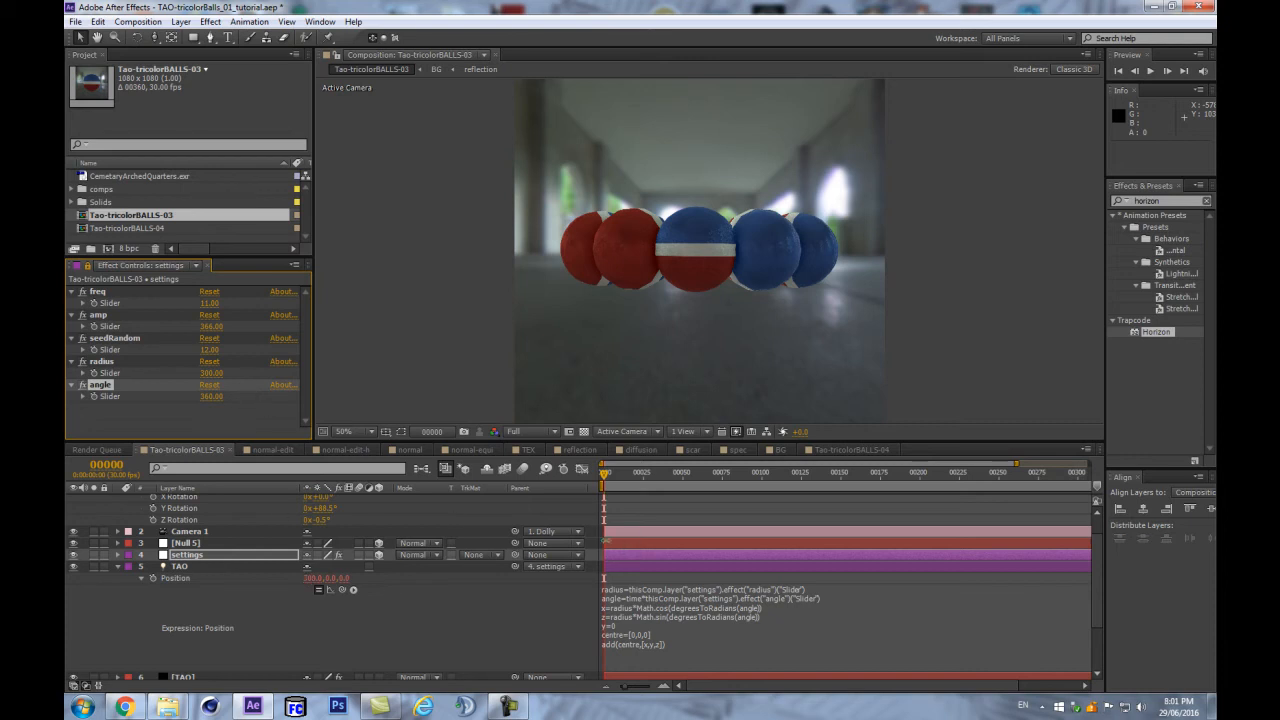
Try tilting the view with the Dolly null's X Rotation and Z Rotation, undoing both changes
{"action": "scroll", "coordinate": [316, 522], "scroll_direction": "up", "scroll_amount": 1}
{"action": "mouse_move", "coordinate": [318, 523]}
{"action": "left_mouse_down"}
{"action": "mouse_move", "coordinate": [346, 523]}
{"action": "mouse_move", "coordinate": [336, 549]}
{"action": "mouse_move", "coordinate": [331, 523]}
{"action": "mouse_move", "coordinate": [343, 521]}
{"action": "mouse_move", "coordinate": [520, 520]}
{"action": "left_mouse_up"}
{"action": "key", "text": "ctrl+z"}
{"action": "key", "text": "ctrl+z"}
{"action": "key", "text": "ctrl+z"}
{"action": "key", "text": "ctrl+z"}
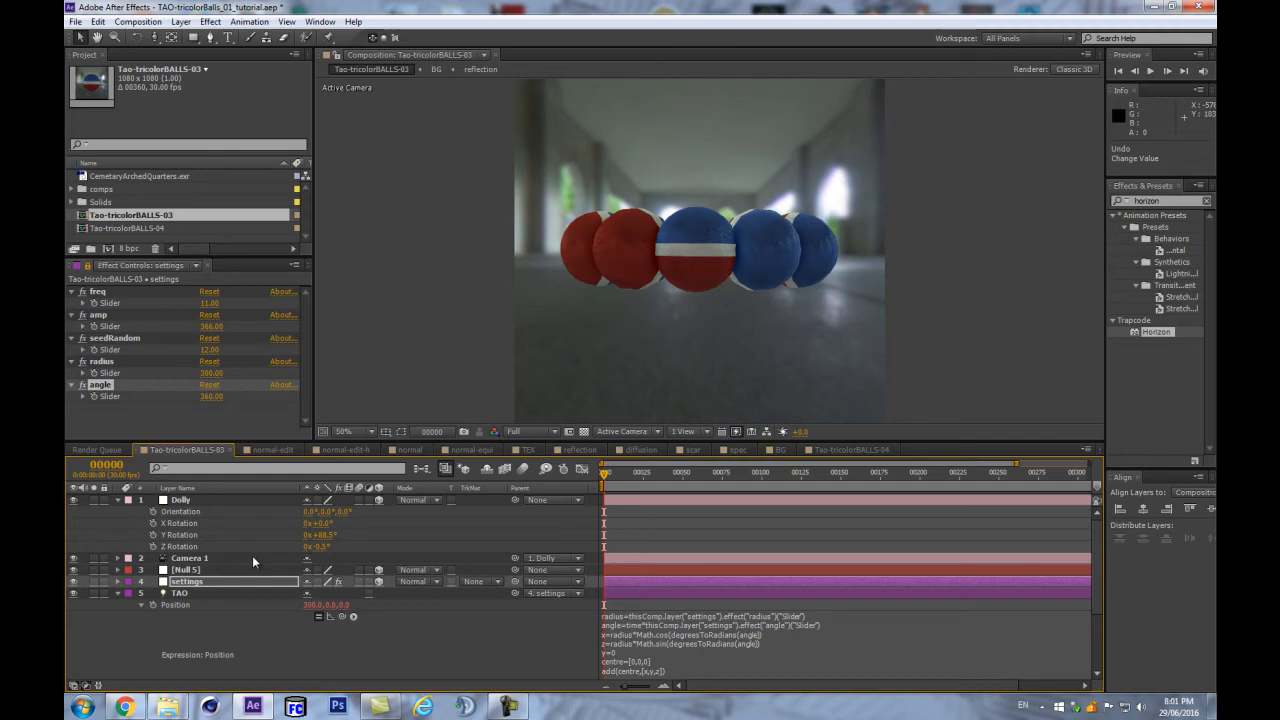
{"action": "left_click_drag", "start_coordinate": [314, 547], "coordinate": [381, 550]}
{"action": "key", "text": "ctrl+z"}
{"action": "key", "text": "ctrl+z"}
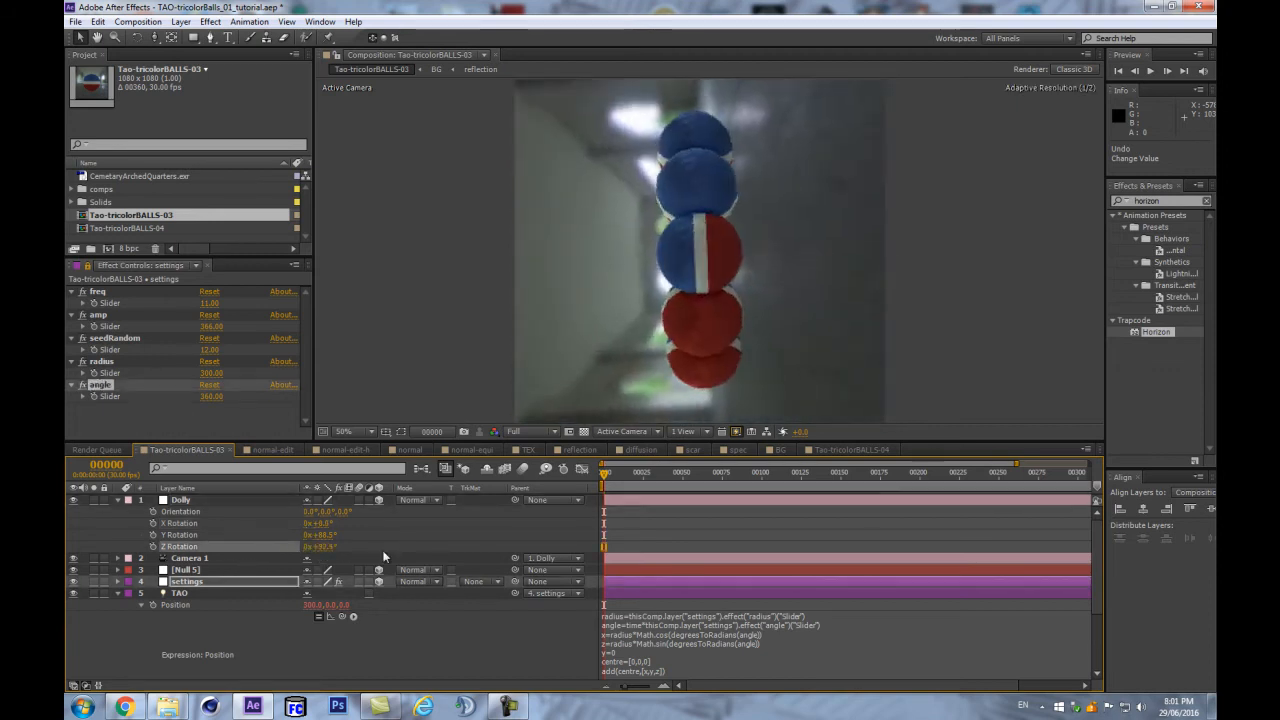
{"action": "key", "text": "ctrl+z"}
Orbit Camera 1 upward to look down on the ring of spheres, and rebalance the composition and timeline heights
{"action": "left_click", "coordinate": [236, 557]}
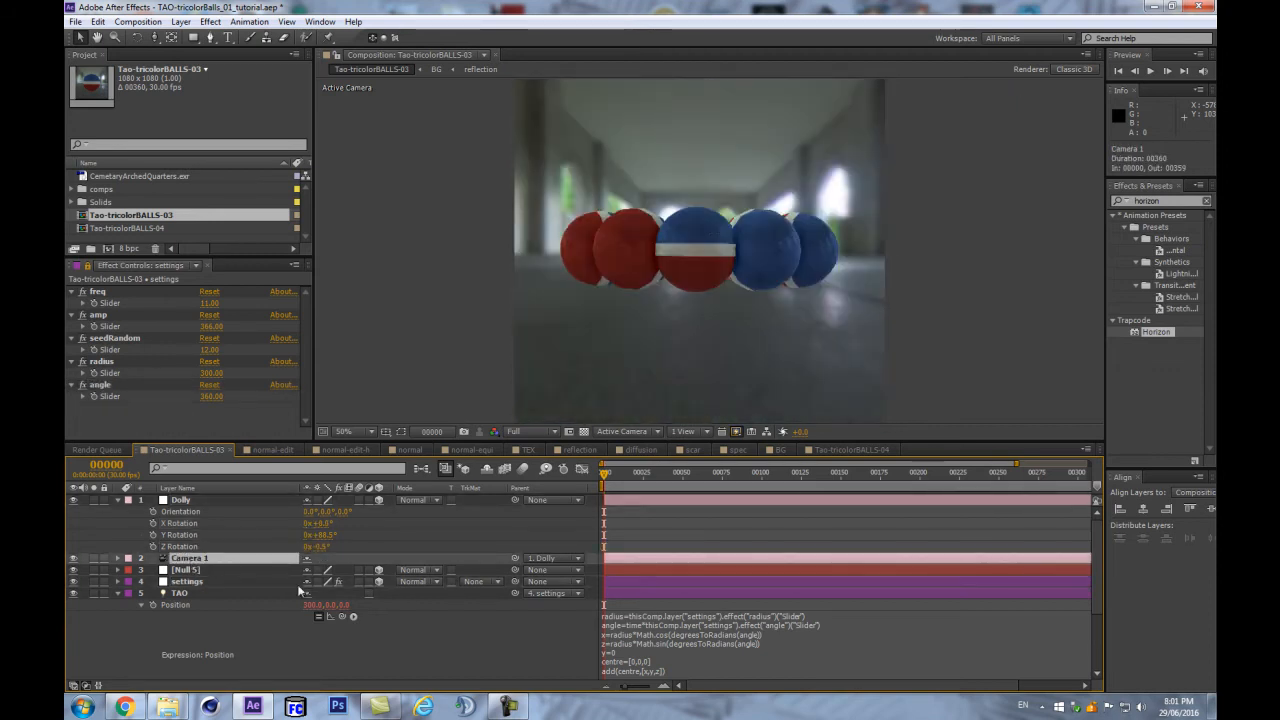
{"action": "key", "text": "r"}
{"action": "key", "text": "c"}
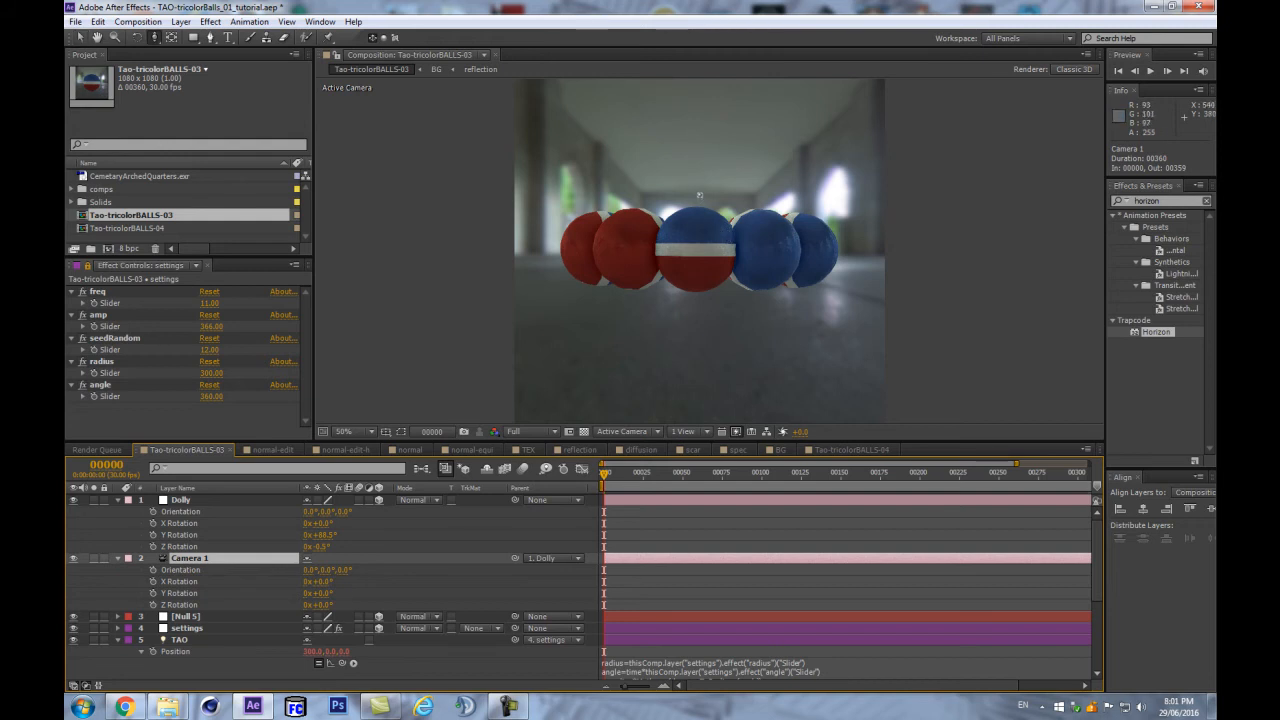
{"action": "left_click_drag", "start_coordinate": [700, 194], "coordinate": [699, 232]}
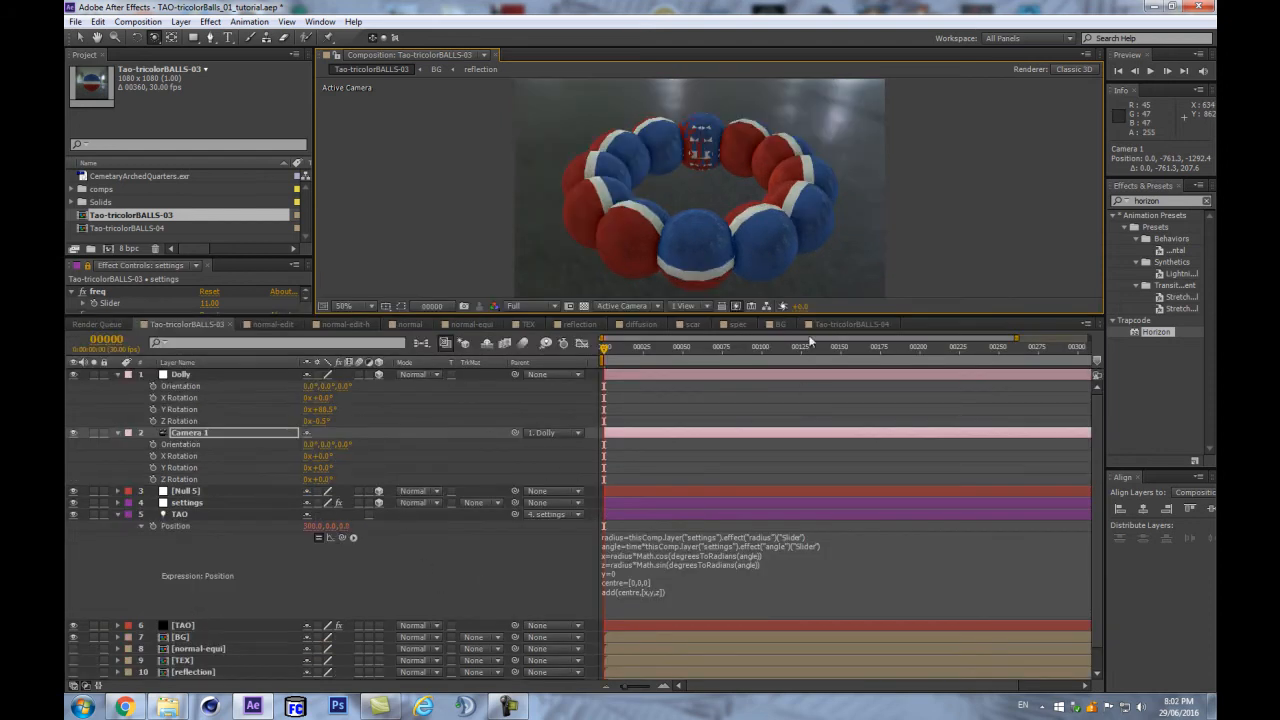
{"action": "left_click_drag", "start_coordinate": [806, 317], "coordinate": [786, 387]}
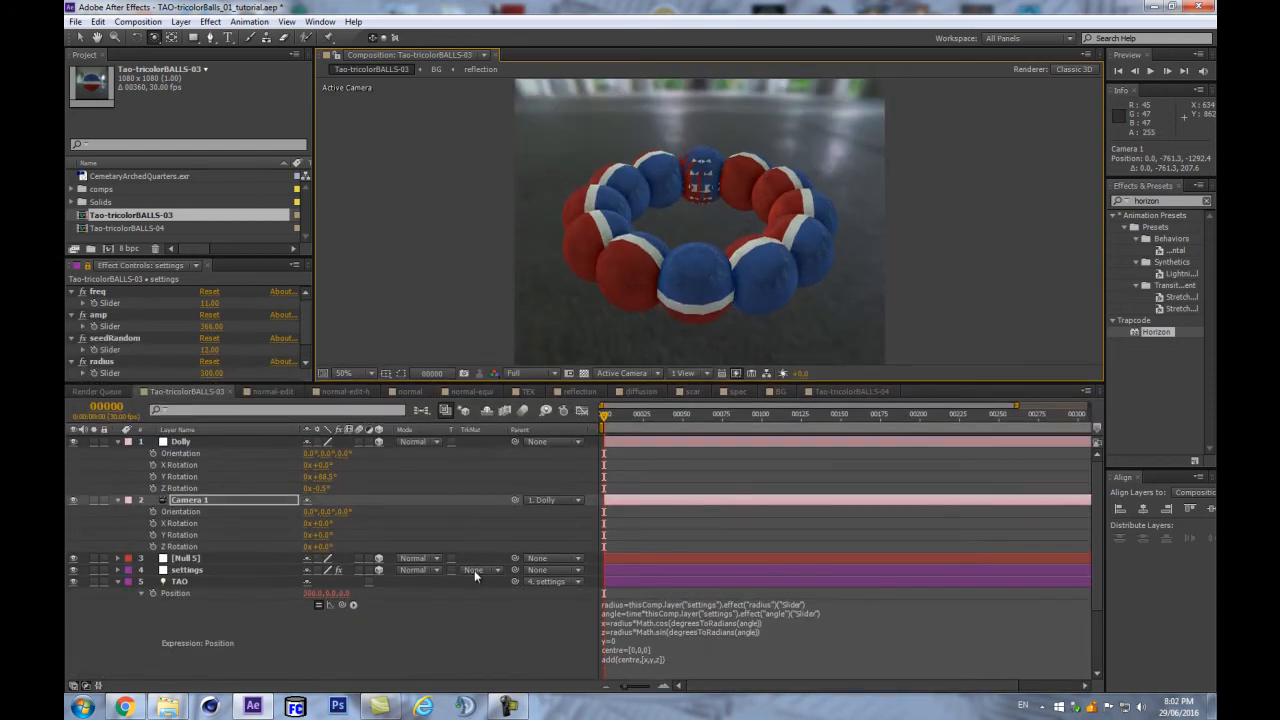
Place composition marker 1 at frame 90 and start the work area there
{"action": "left_click", "coordinate": [110, 408]}
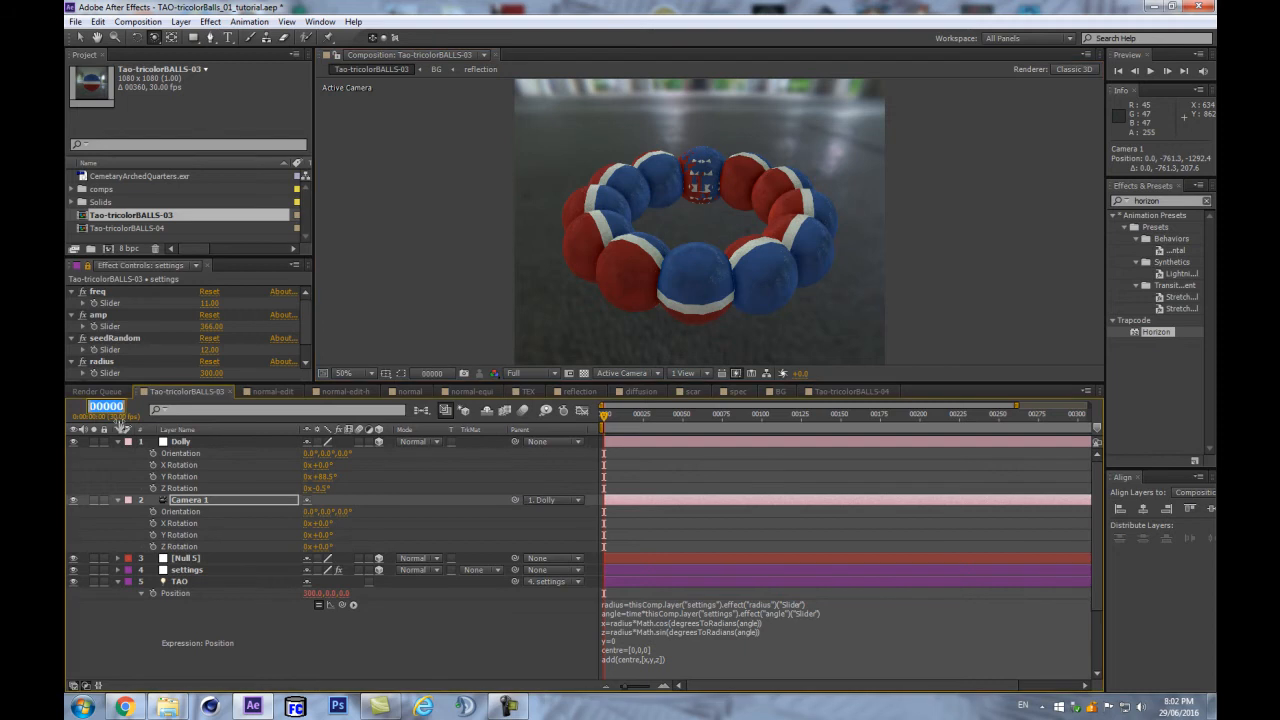
{"action": "type", "text": "90"}
{"action": "key", "text": "Return"}
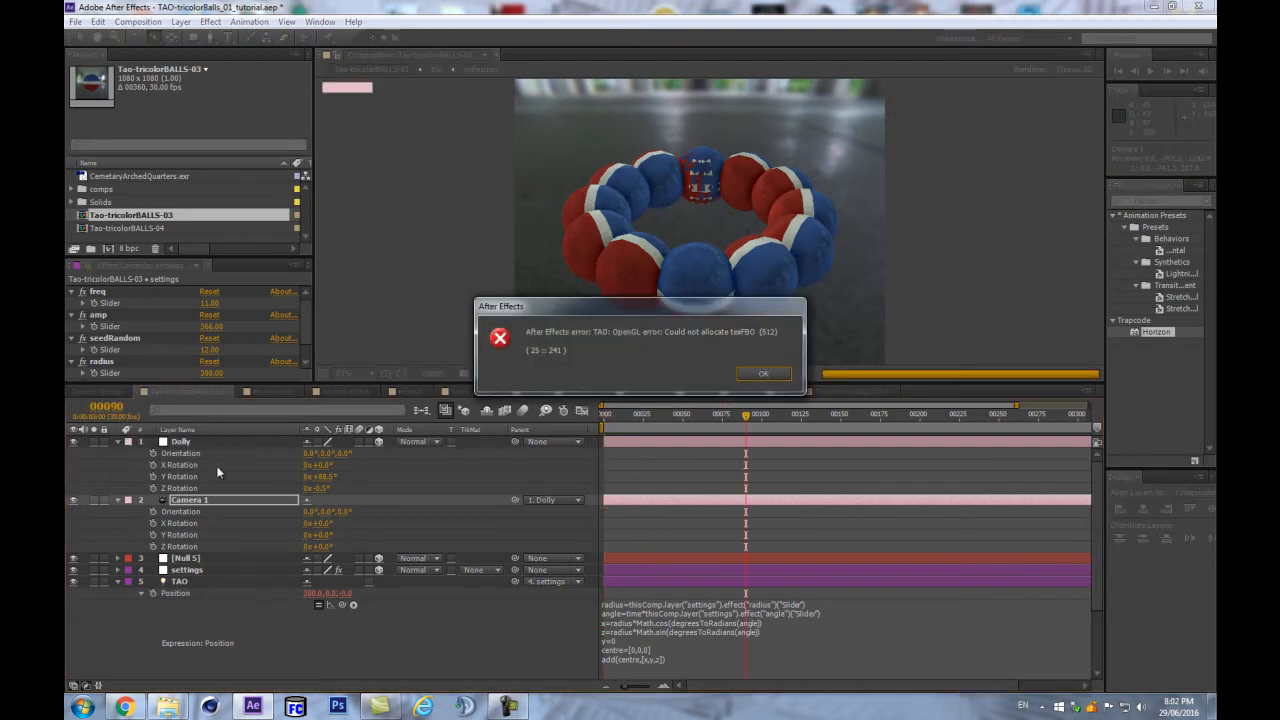
{"action": "key", "text": "Return"}
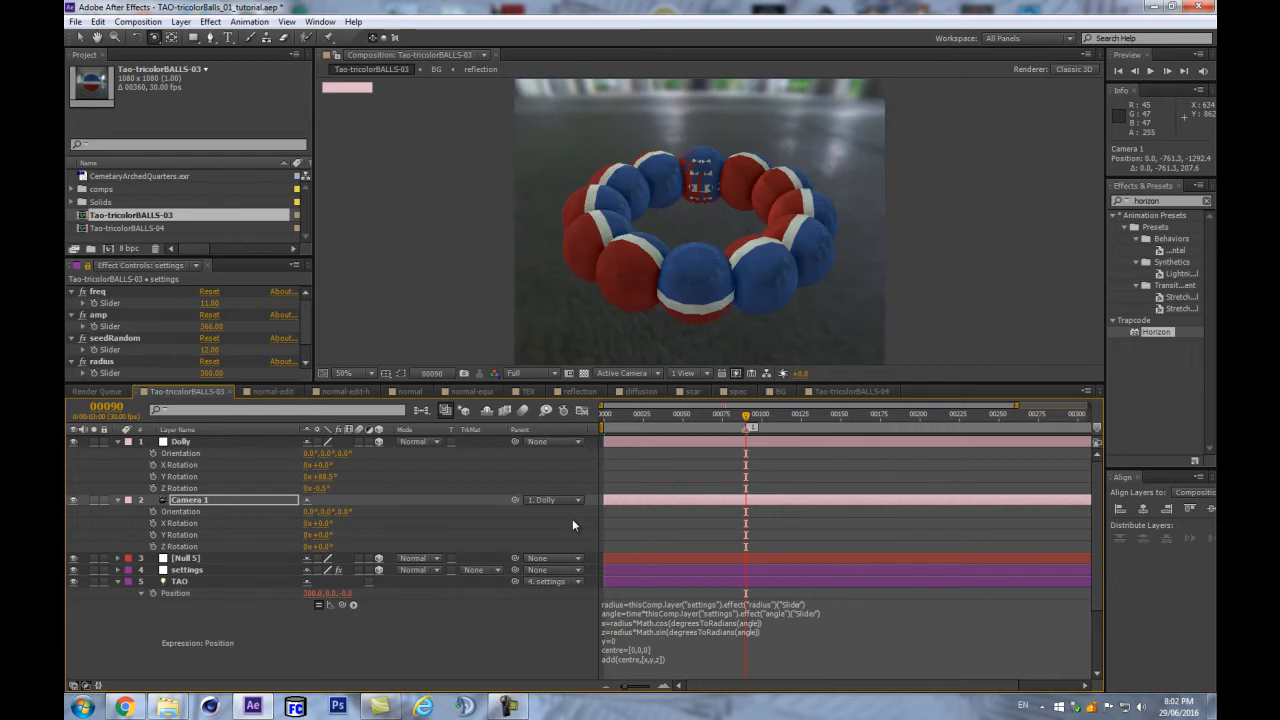
{"action": "key", "text": "b"}
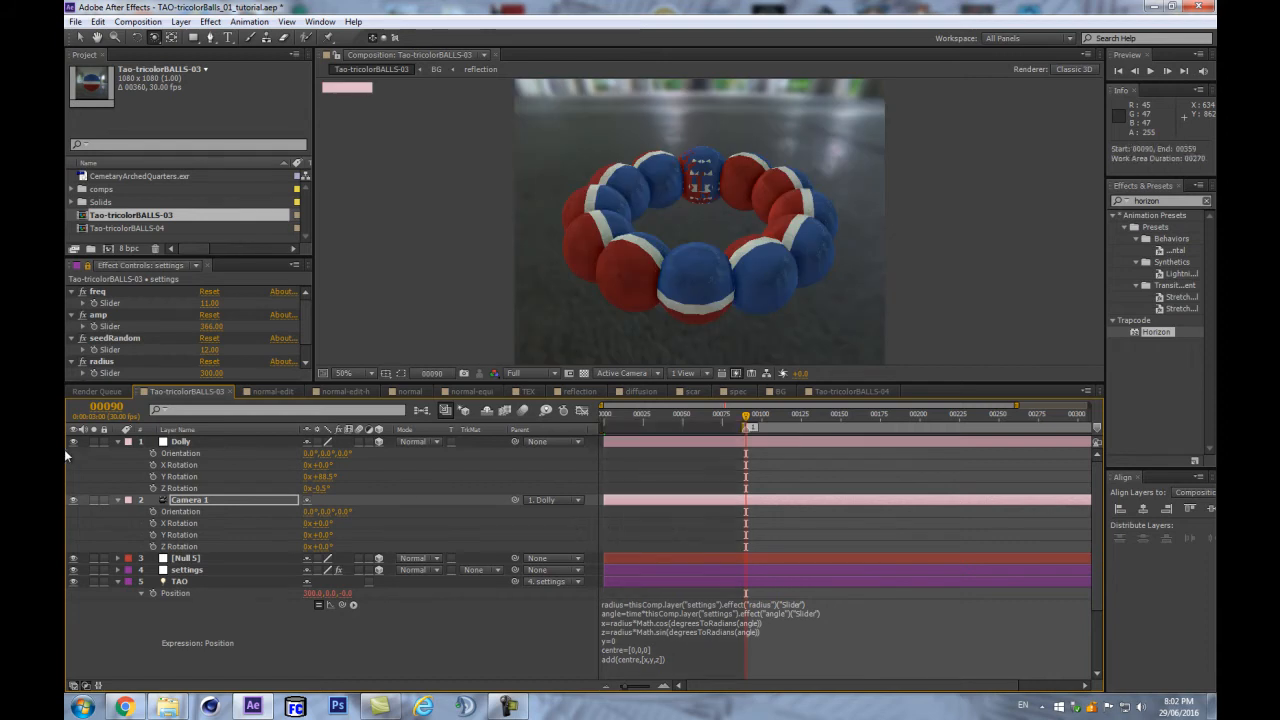
Place composition marker 3 at frame 180 and end the work area at frame 179
{"action": "left_click", "coordinate": [107, 406]}
{"action": "type", "text": "108"}
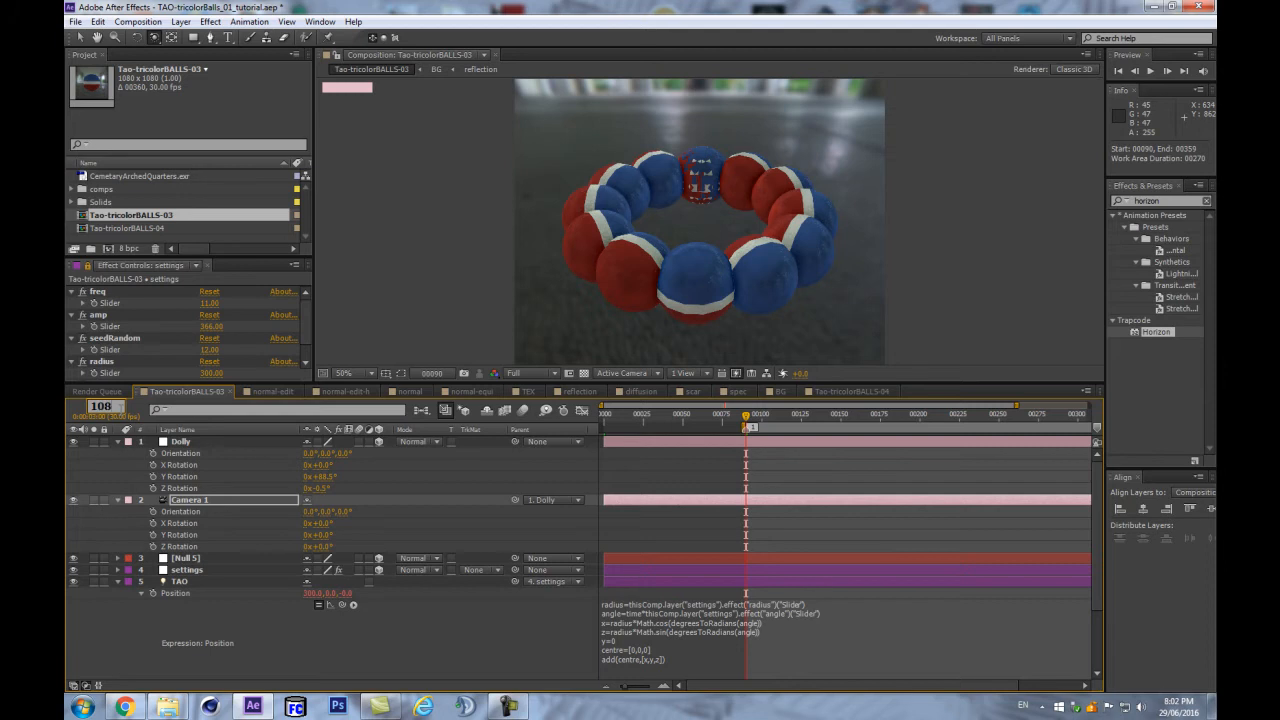
{"action": "type", "text": "0"}
{"action": "key", "text": "Return"}
{"action": "left_click", "coordinate": [112, 408]}
{"action": "type", "text": "180"}
{"action": "key", "text": "Return"}
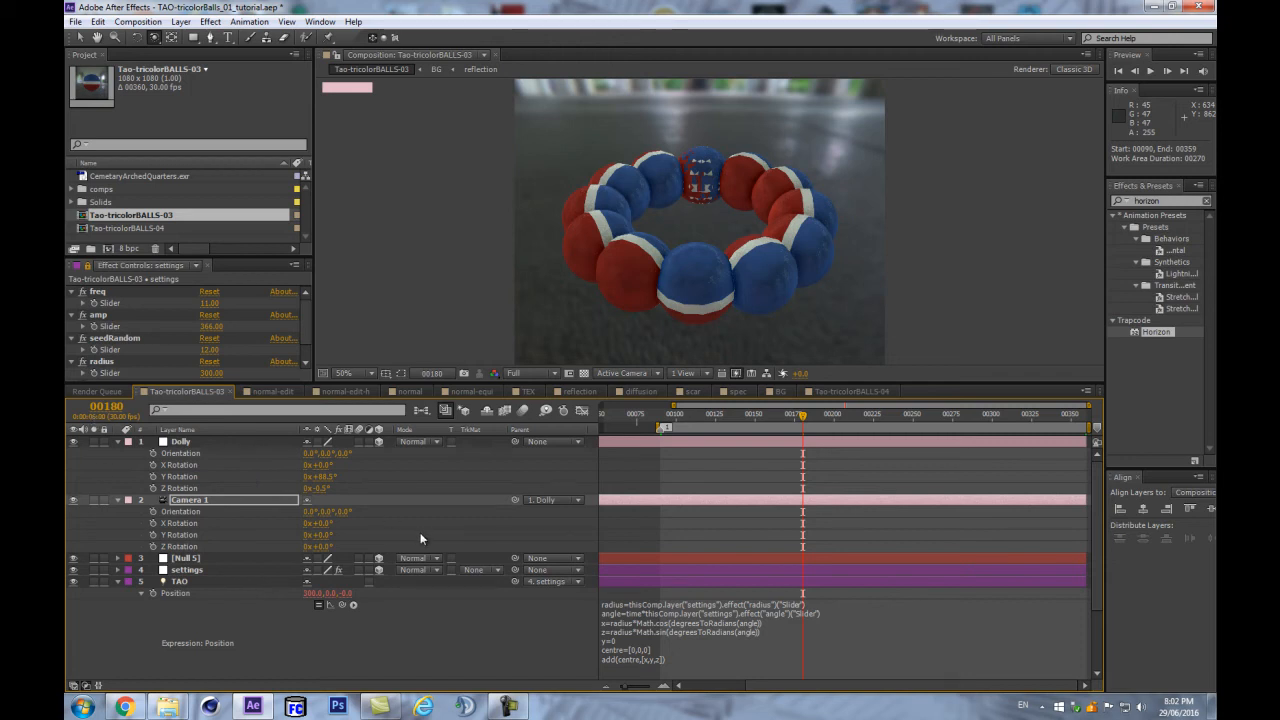
{"action": "key", "text": "shift+3"}
{"action": "key", "text": "n"}
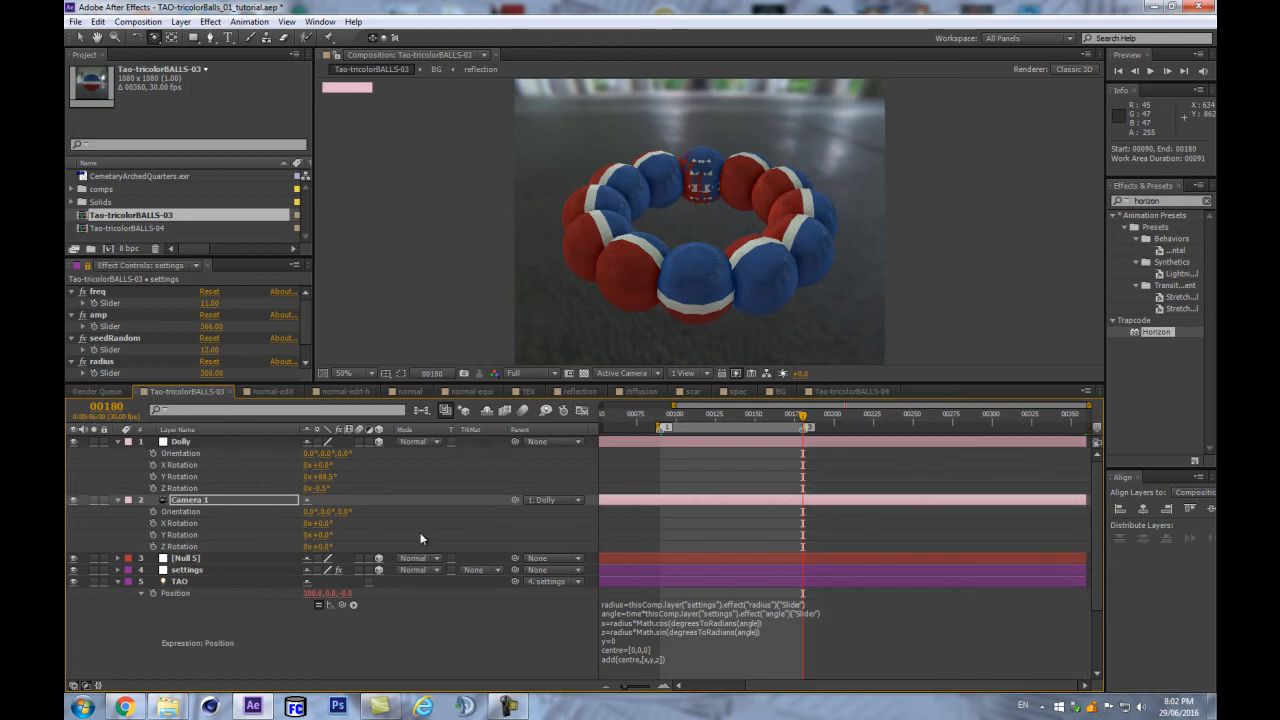
{"action": "key", "text": "Page_Up"}
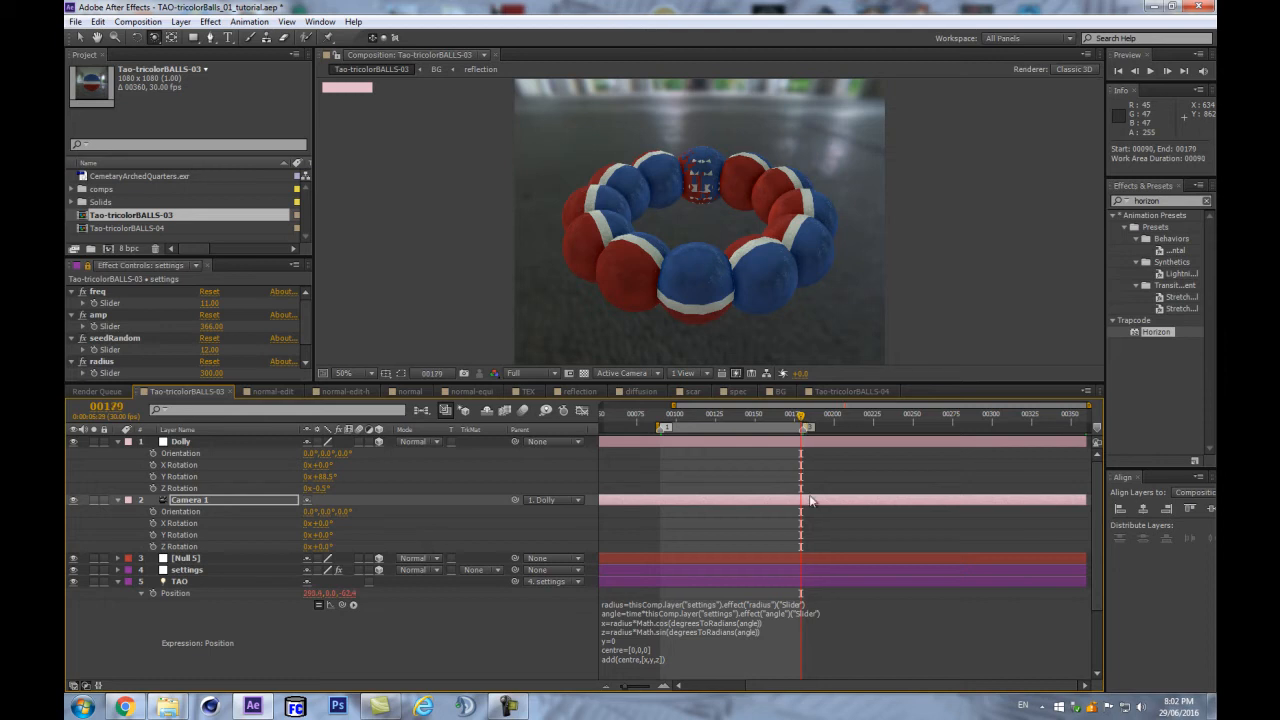
{"action": "key", "text": "n"}
Show the TAO solid's effect controls in their own area below the settings sliders, giving them most of the height
{"action": "scroll", "coordinate": [213, 586], "scroll_direction": "down", "scroll_amount": 3}
{"action": "left_click", "coordinate": [195, 604]}
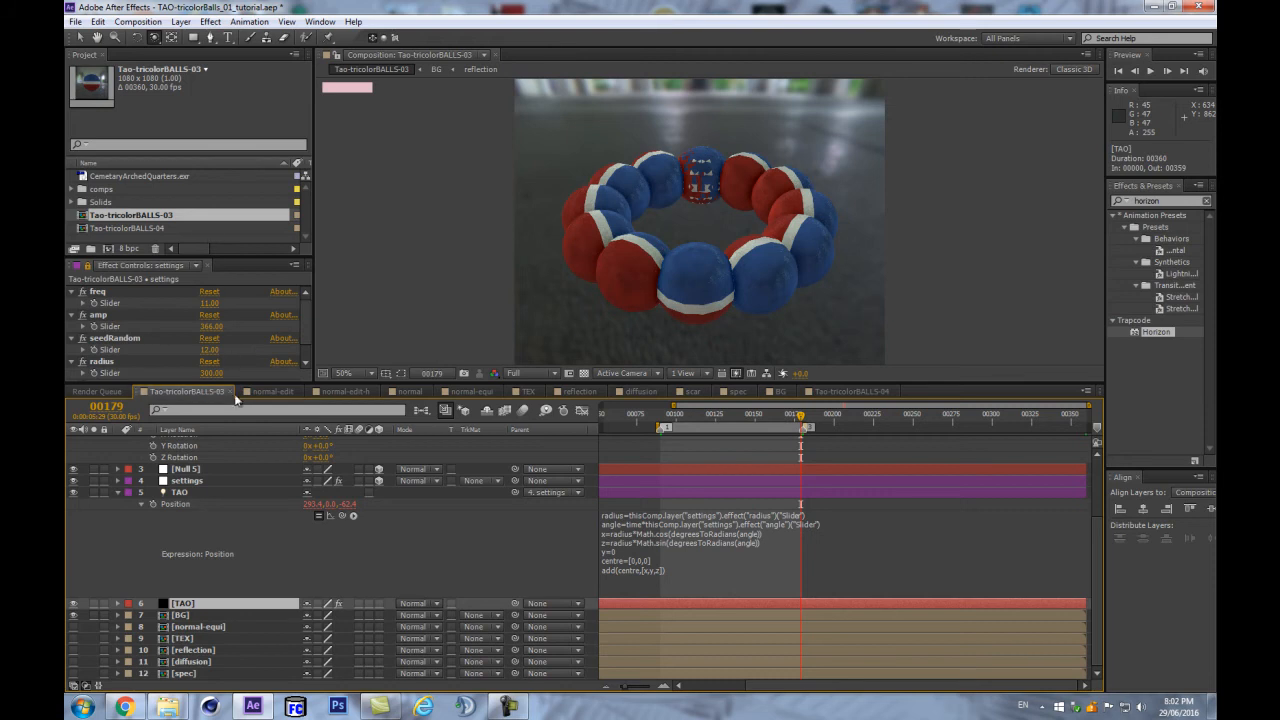
{"action": "left_click_drag", "start_coordinate": [244, 384], "coordinate": [240, 495]}
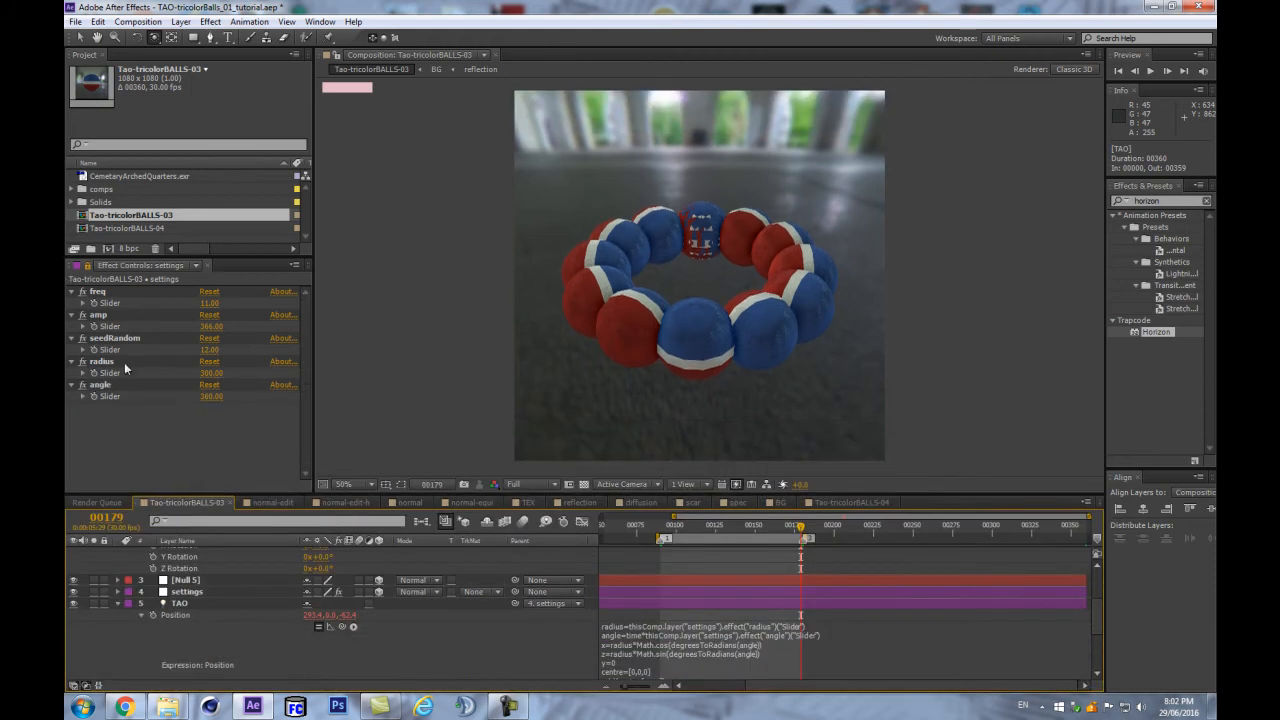
{"action": "key", "text": "F3"}
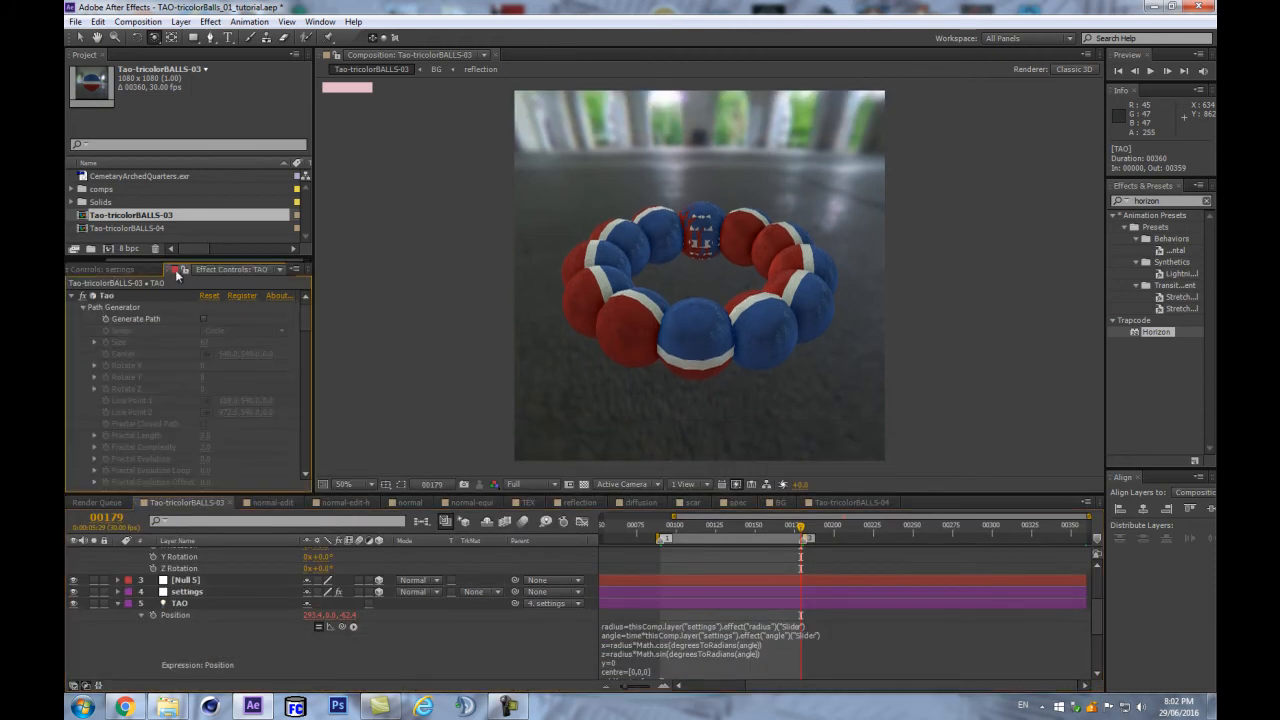
{"action": "left_click_drag", "start_coordinate": [186, 269], "coordinate": [194, 415]}
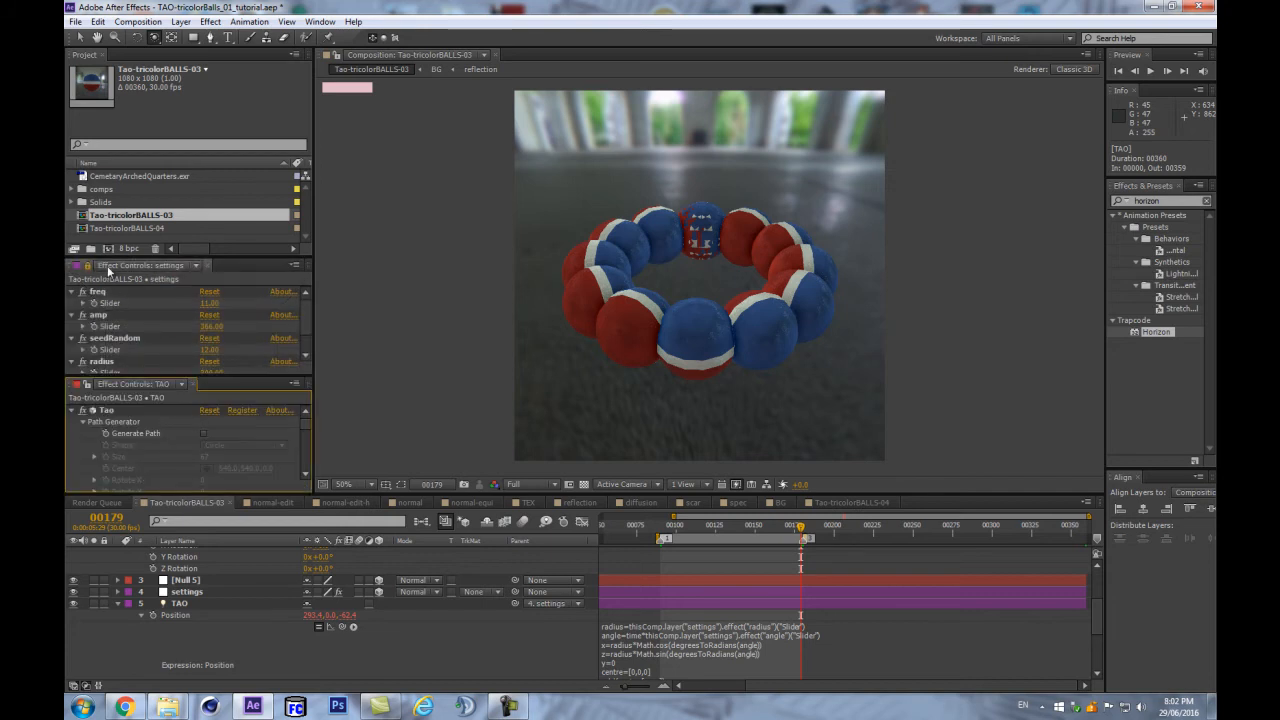
{"action": "left_click_drag", "start_coordinate": [72, 266], "coordinate": [120, 115]}
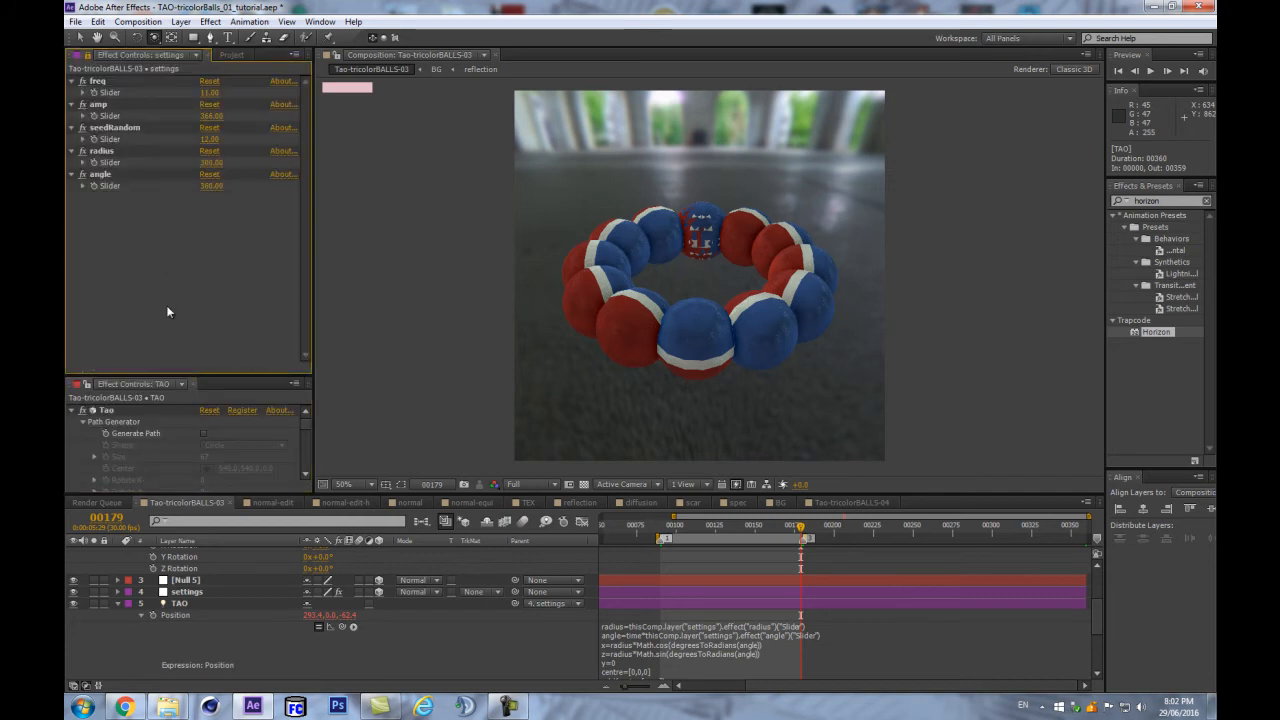
{"action": "left_click_drag", "start_coordinate": [145, 371], "coordinate": [150, 204]}
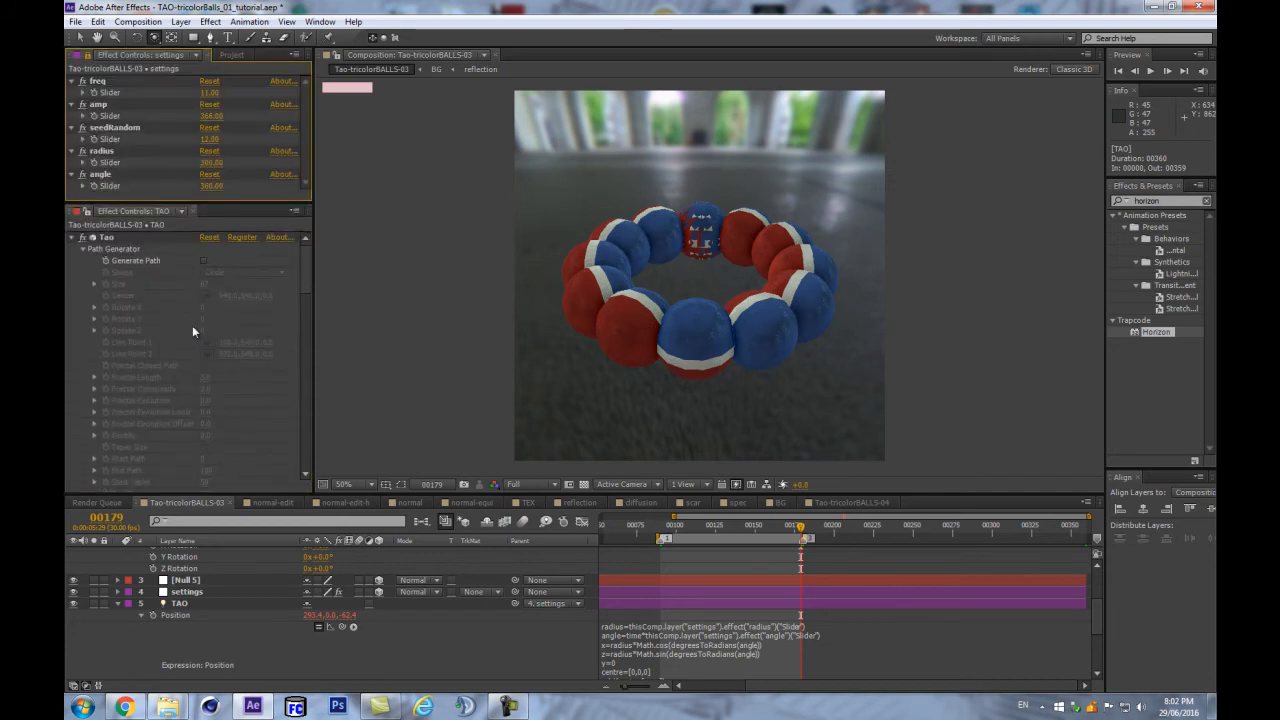
Set Duration if no Keyframes to 6.0 in the Tao effect's Paths from TAO Lights
{"action": "left_click_drag", "start_coordinate": [307, 271], "coordinate": [302, 298]}
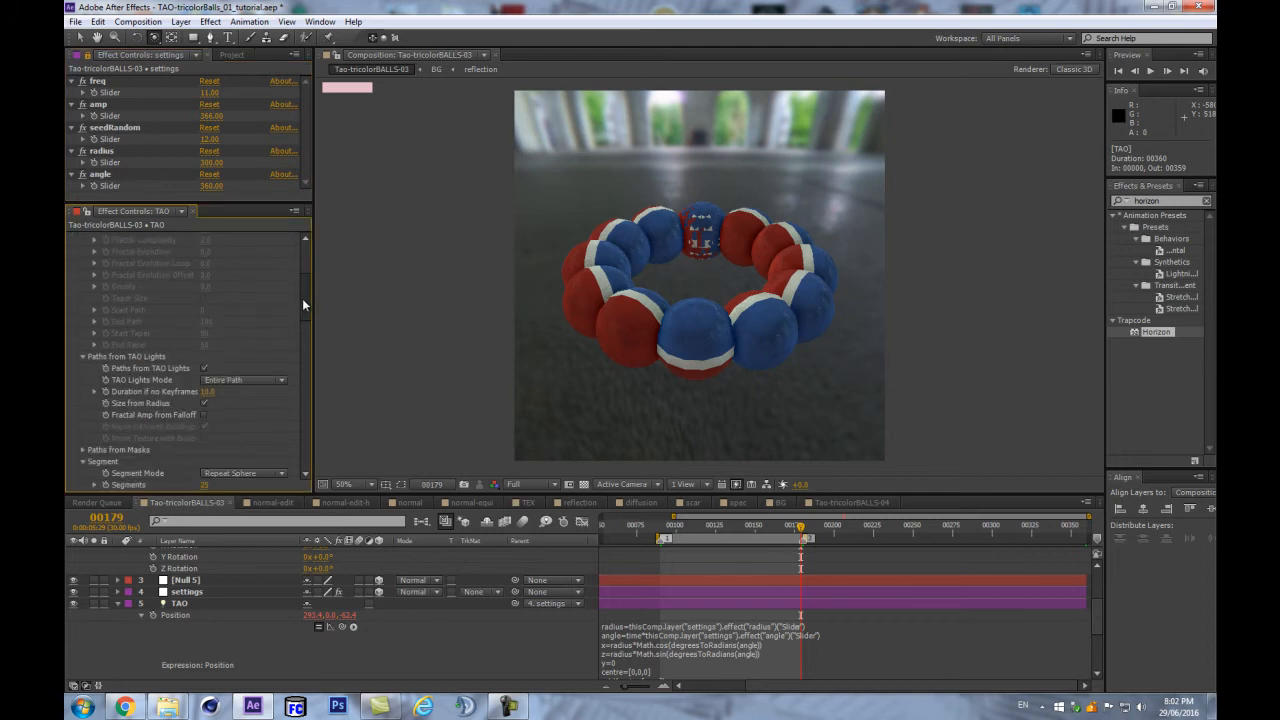
{"action": "left_click", "coordinate": [207, 391]}
{"action": "key", "text": "Return"}
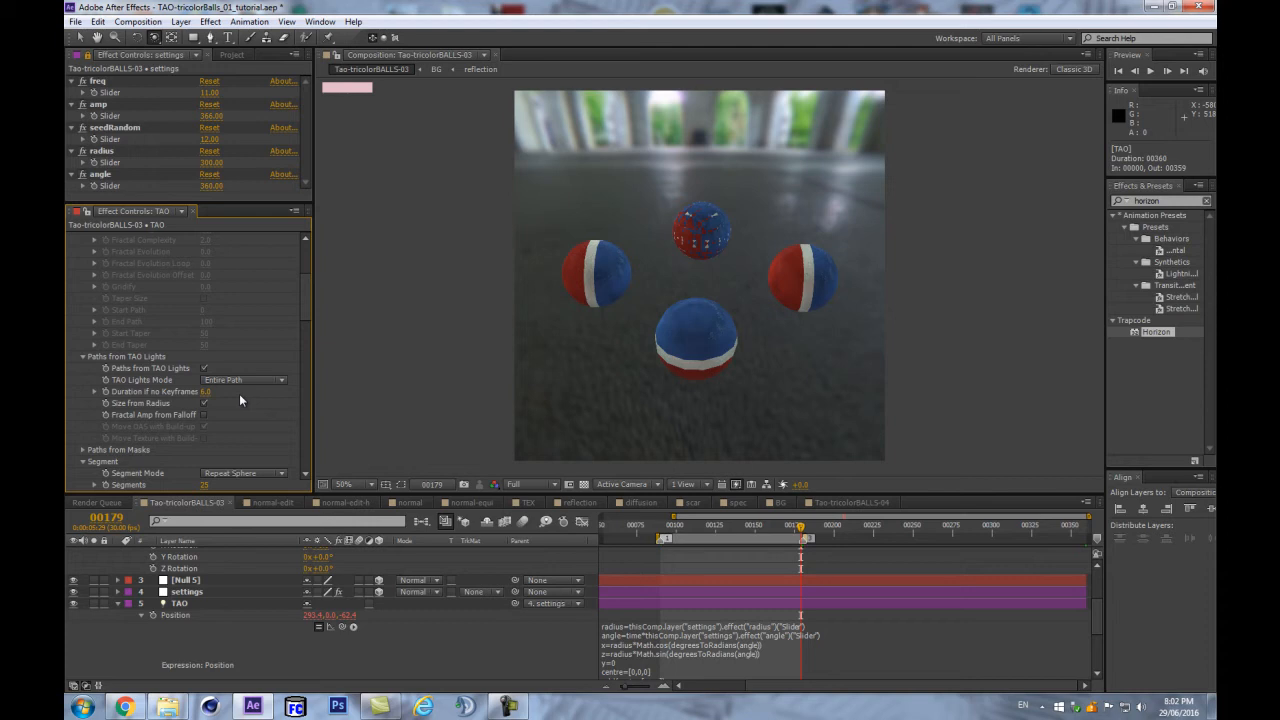
Raise the Tao effect's Segments to 33 so the spheres fill the ring
{"action": "scroll", "coordinate": [231, 414], "scroll_direction": "down", "scroll_amount": 6}
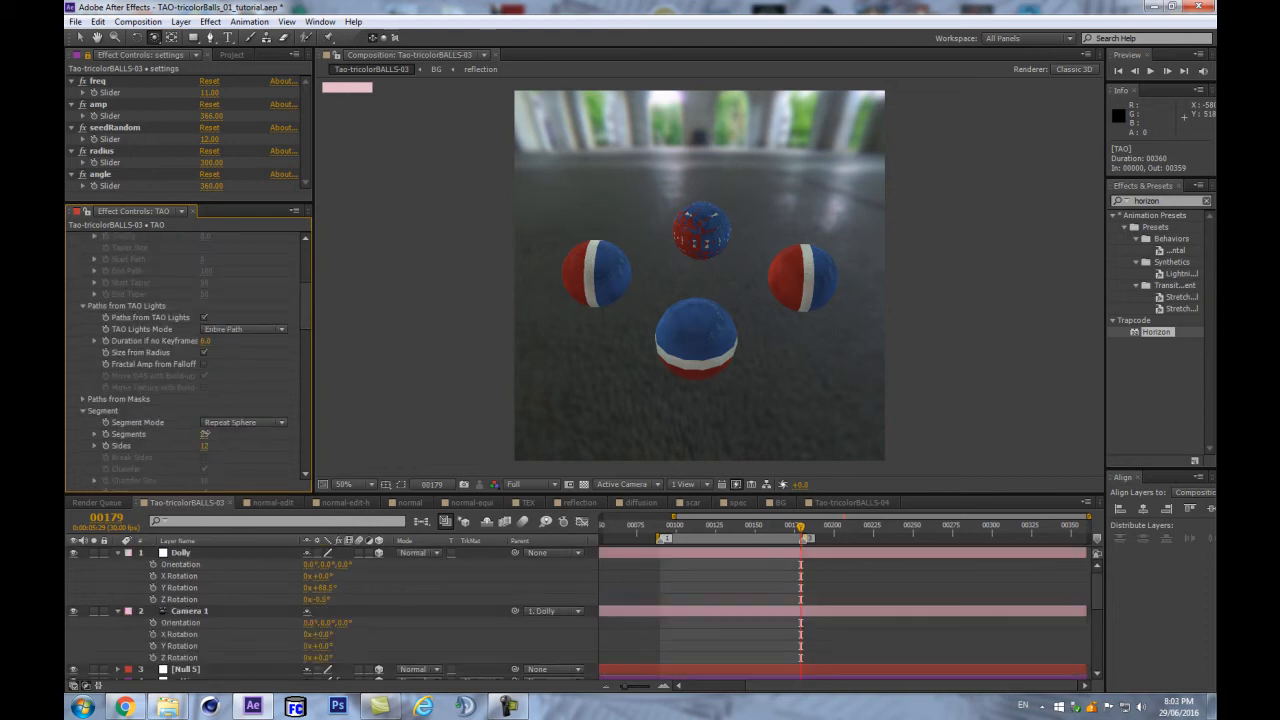
{"action": "left_click_drag", "start_coordinate": [205, 433], "coordinate": [205, 433]}
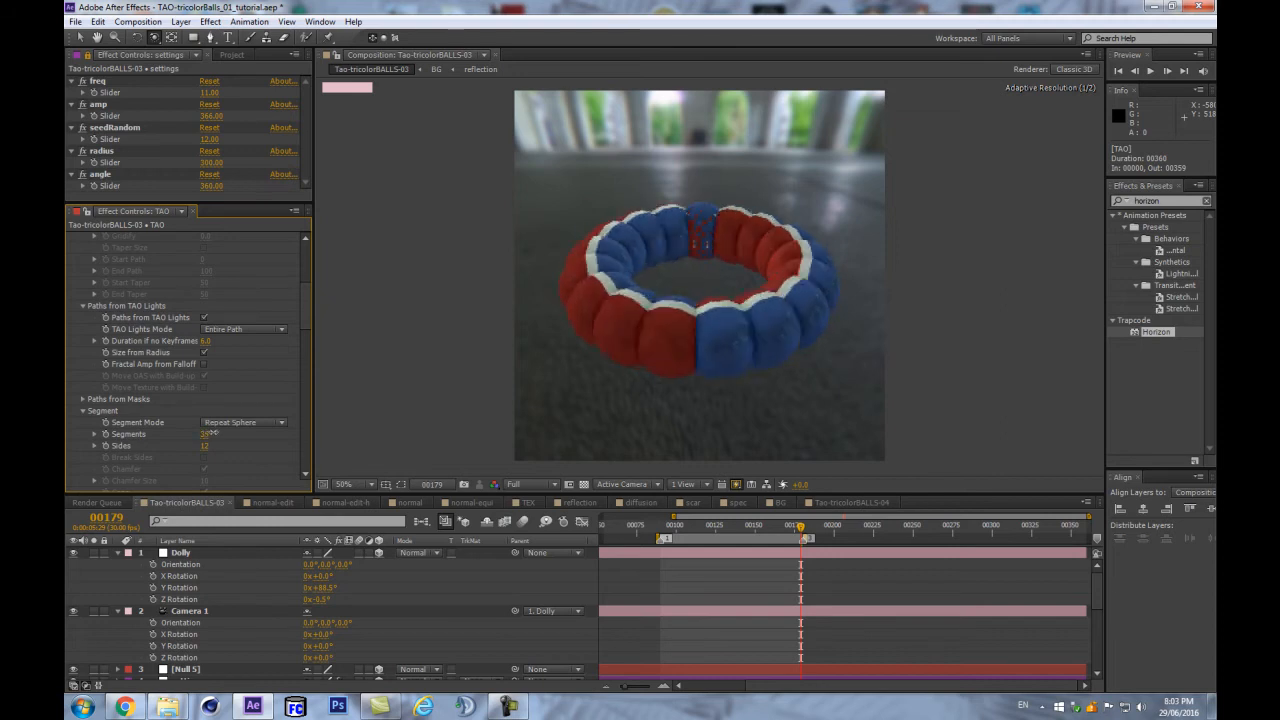
{"action": "left_click_drag", "start_coordinate": [214, 432], "coordinate": [211, 432]}
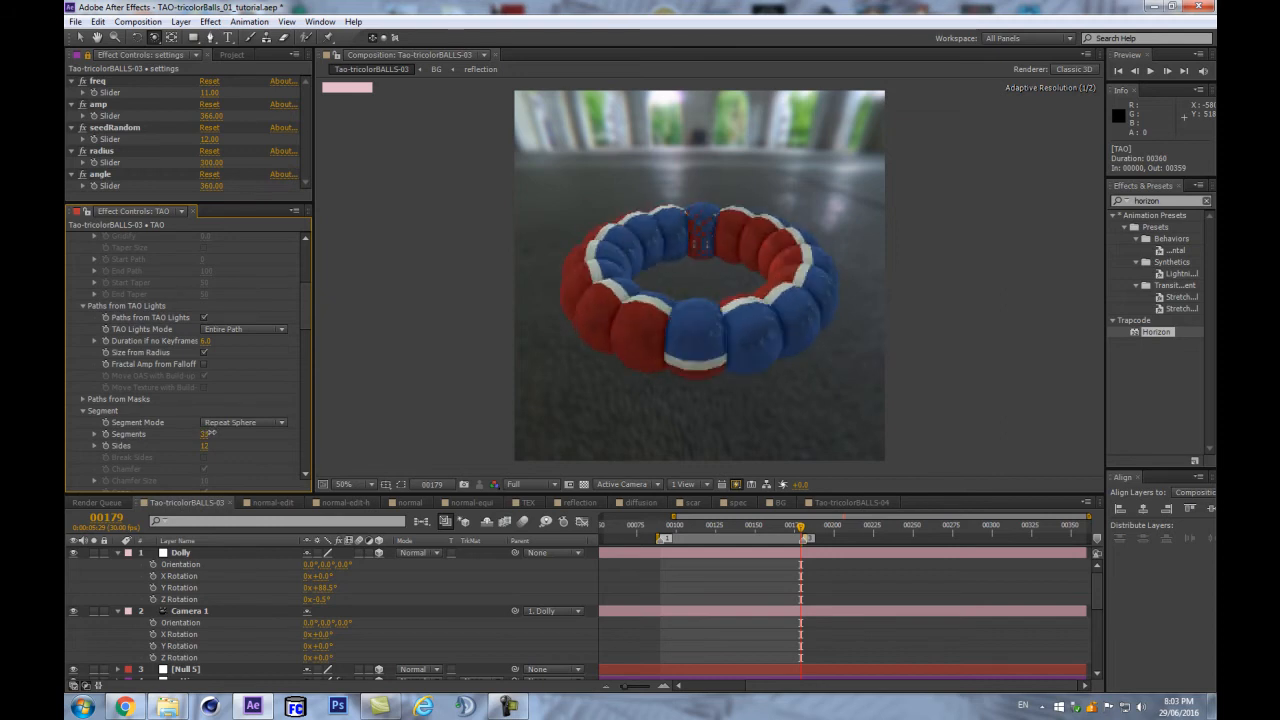
Compare the sphere ring with Orient to Path on and off, leaving the option turned off in the Tao Segment settings
{"action": "scroll", "coordinate": [239, 453], "scroll_direction": "down", "scroll_amount": 5}
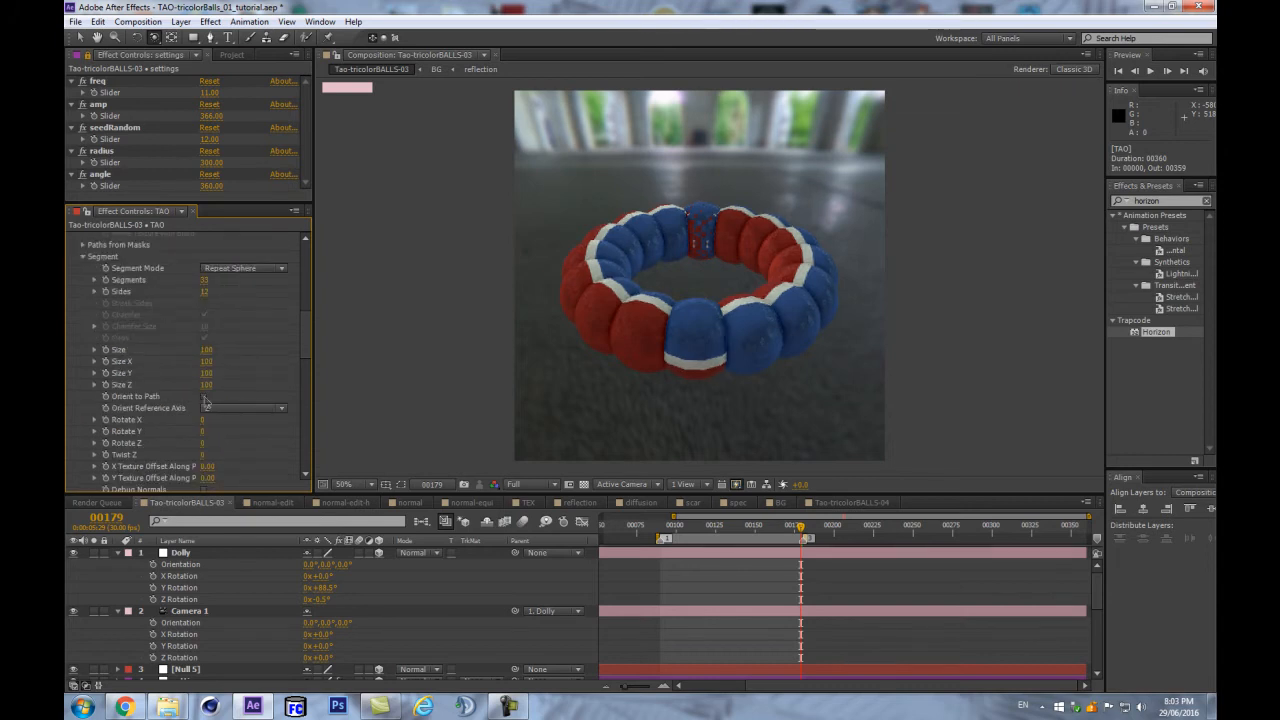
{"action": "left_click", "coordinate": [205, 397]}
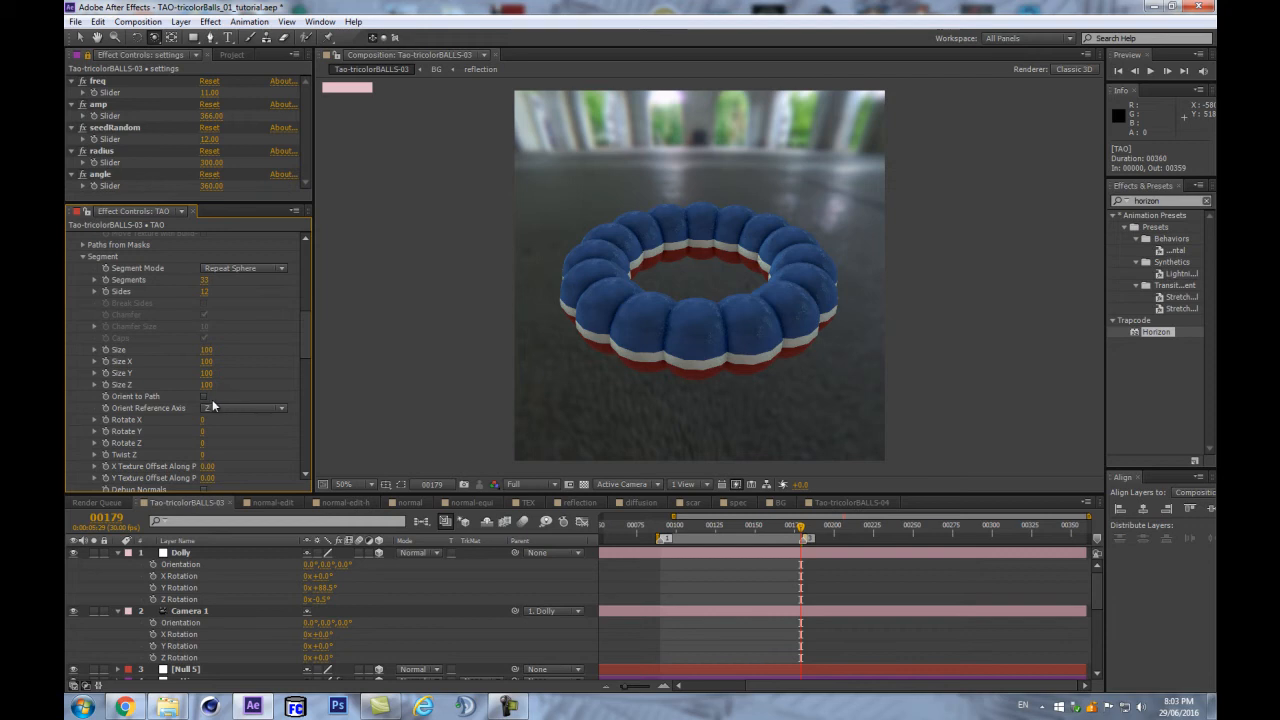
{"action": "left_click", "coordinate": [204, 397]}
{"action": "left_click", "coordinate": [204, 397]}
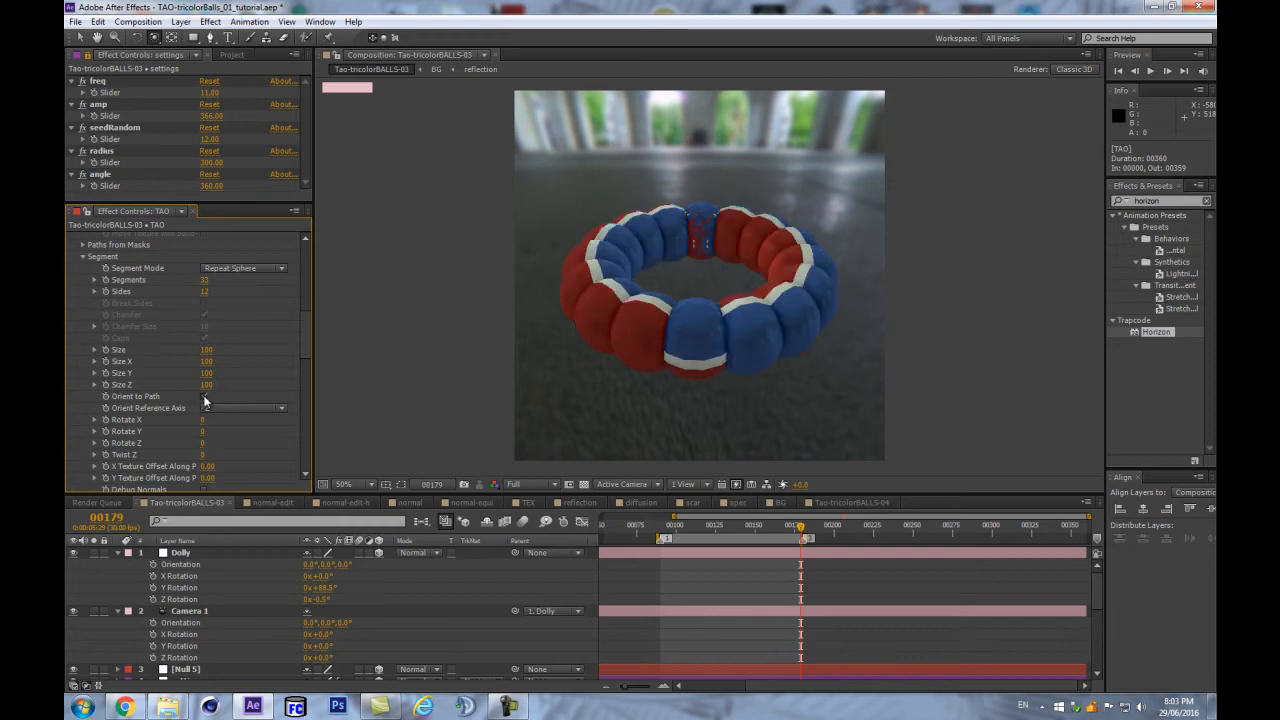
{"action": "key", "text": "period"}
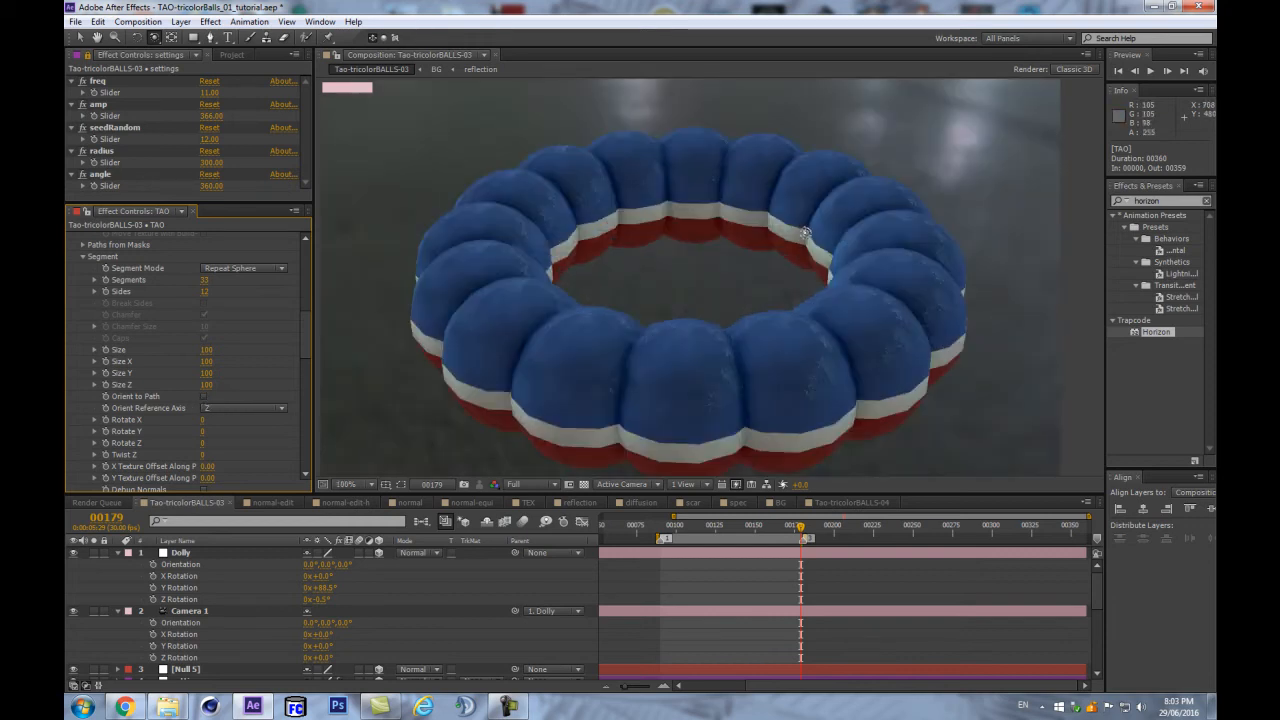
Set the TAO Lights Mode to Build-up in the TAO solid's Paths from TAO Lights settings
{"action": "key", "text": "comma"}
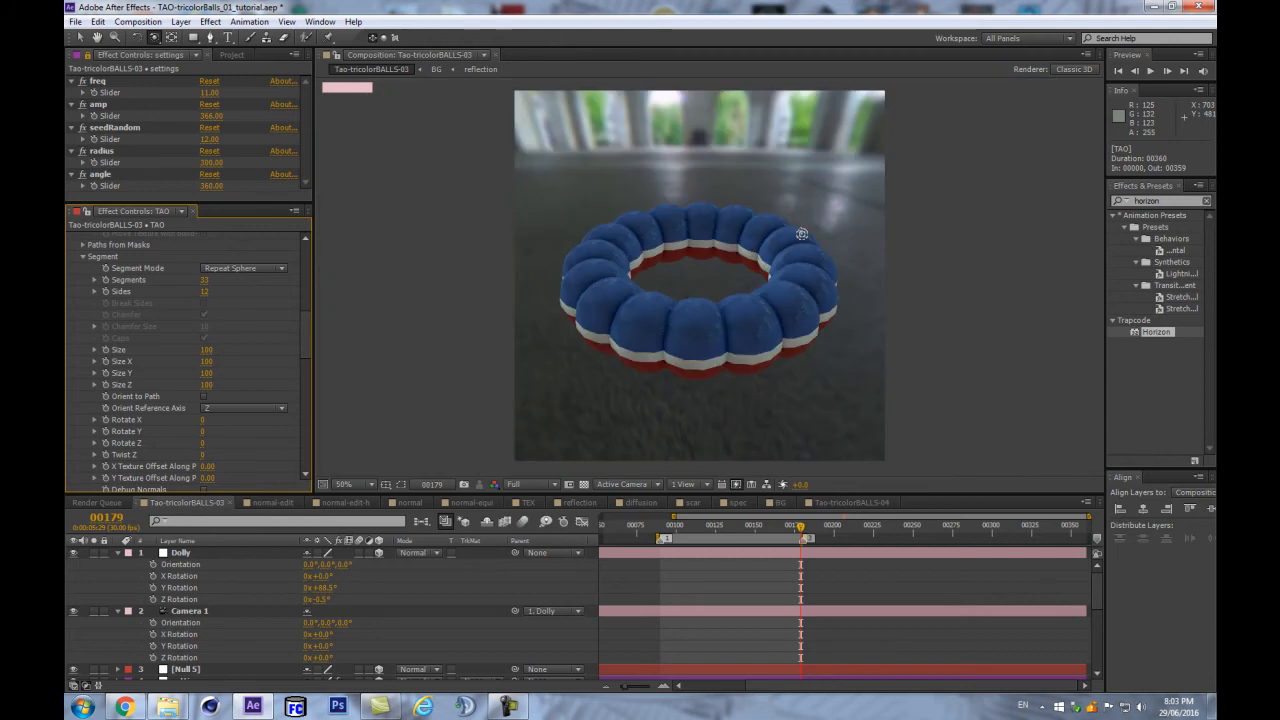
{"action": "key", "text": "period"}
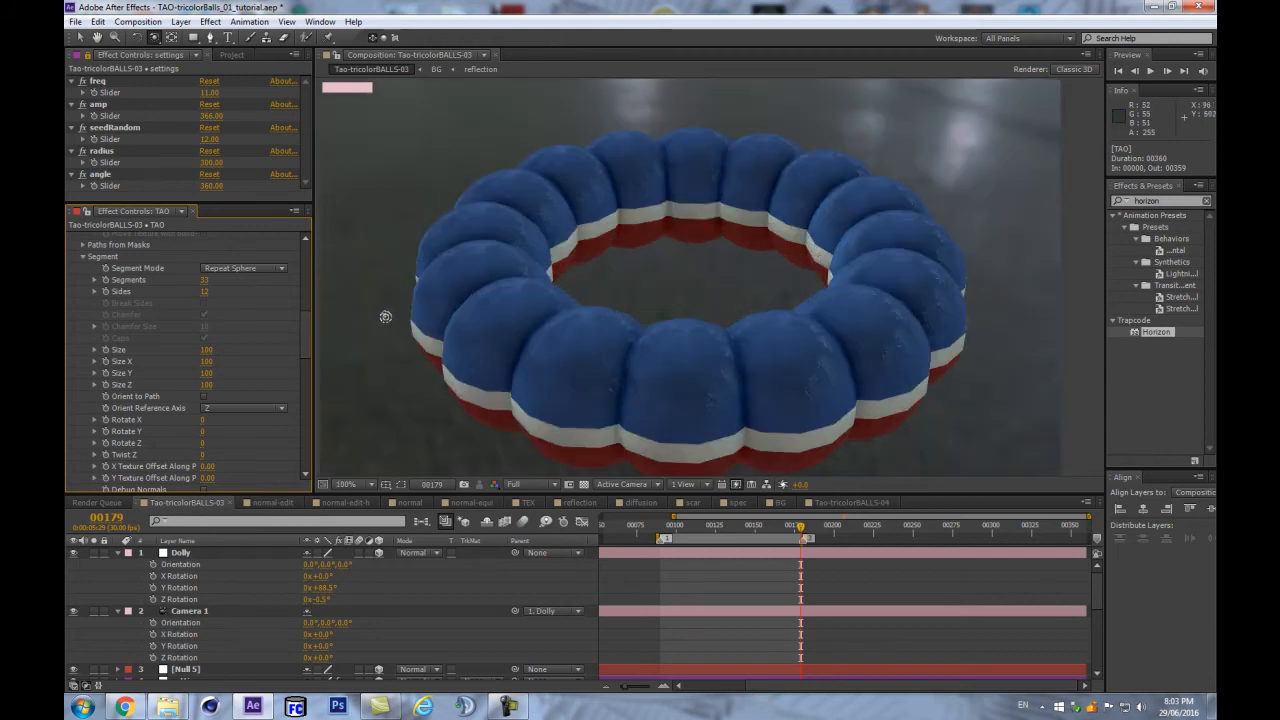
{"action": "key", "text": "comma"}
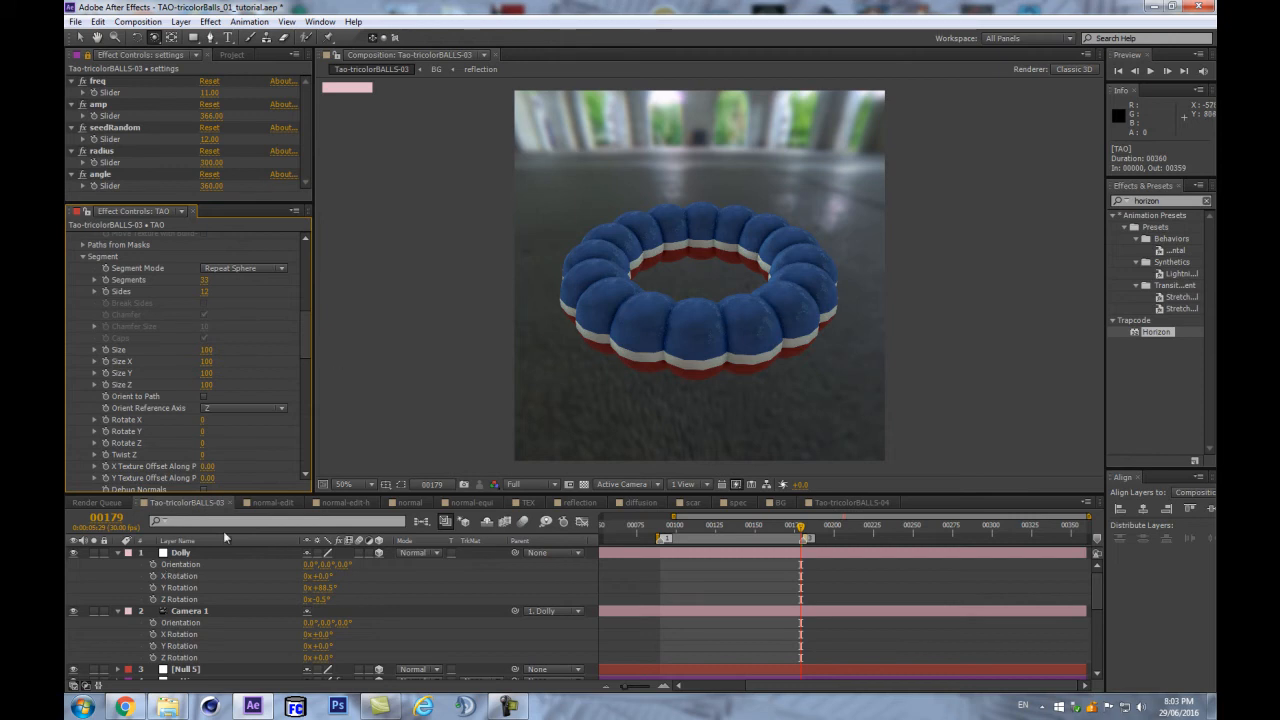
{"action": "scroll", "coordinate": [228, 308], "scroll_direction": "up", "scroll_amount": 2}
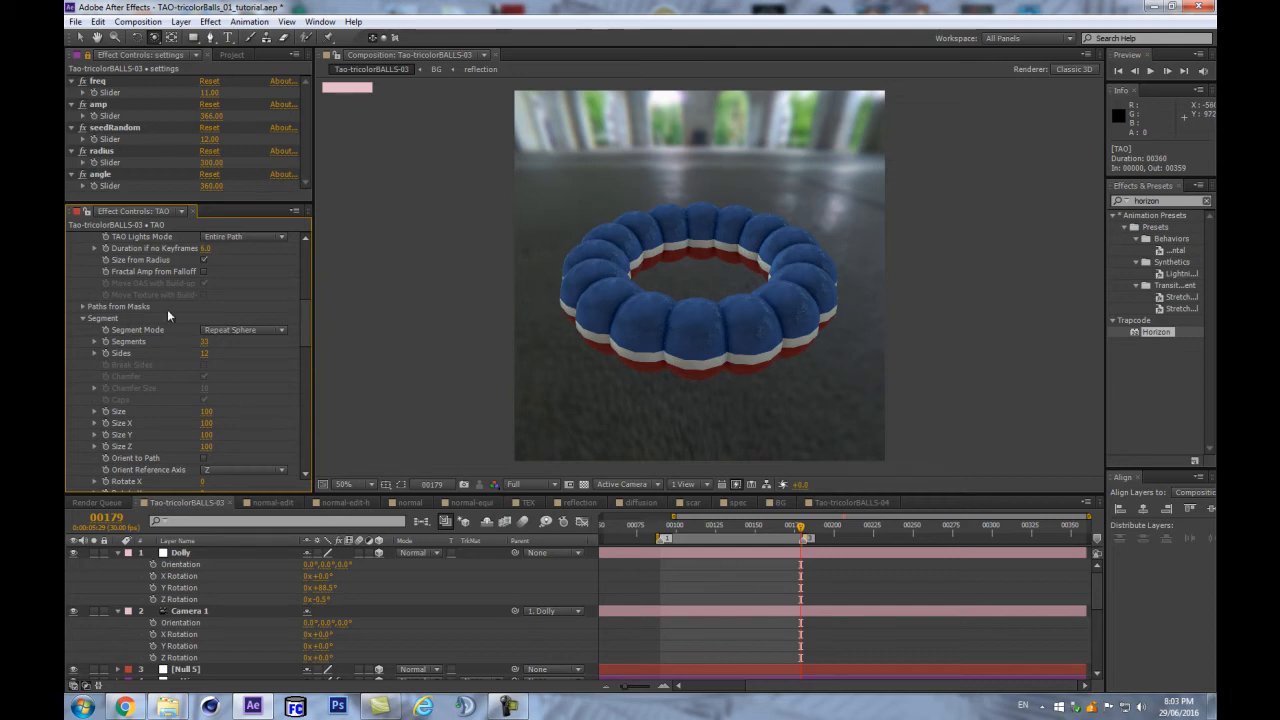
{"action": "scroll", "coordinate": [135, 318], "scroll_direction": "up", "scroll_amount": 2}
{"action": "left_click", "coordinate": [243, 298]}
{"action": "left_click", "coordinate": [245, 332]}
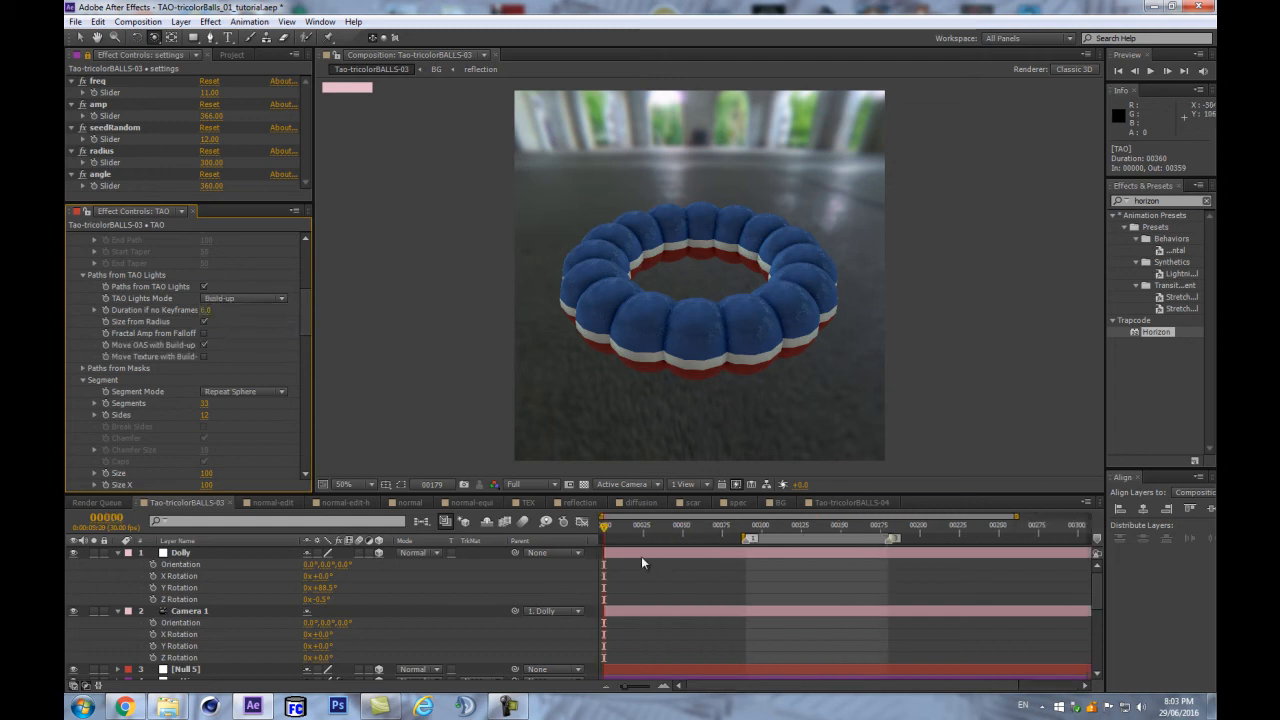
Scrub from the first frame to frame 90 to examine how the spheres build up along the TAO light's path
{"action": "key", "text": "Home"}
{"action": "left_click", "coordinate": [614, 527]}
{"action": "mouse_move", "coordinate": [614, 532]}
{"action": "left_mouse_down"}
{"action": "mouse_move", "coordinate": [745, 530]}
{"action": "mouse_move", "coordinate": [604, 530]}
{"action": "left_mouse_up"}
{"action": "scroll", "coordinate": [197, 620], "scroll_direction": "down", "scroll_amount": 3}
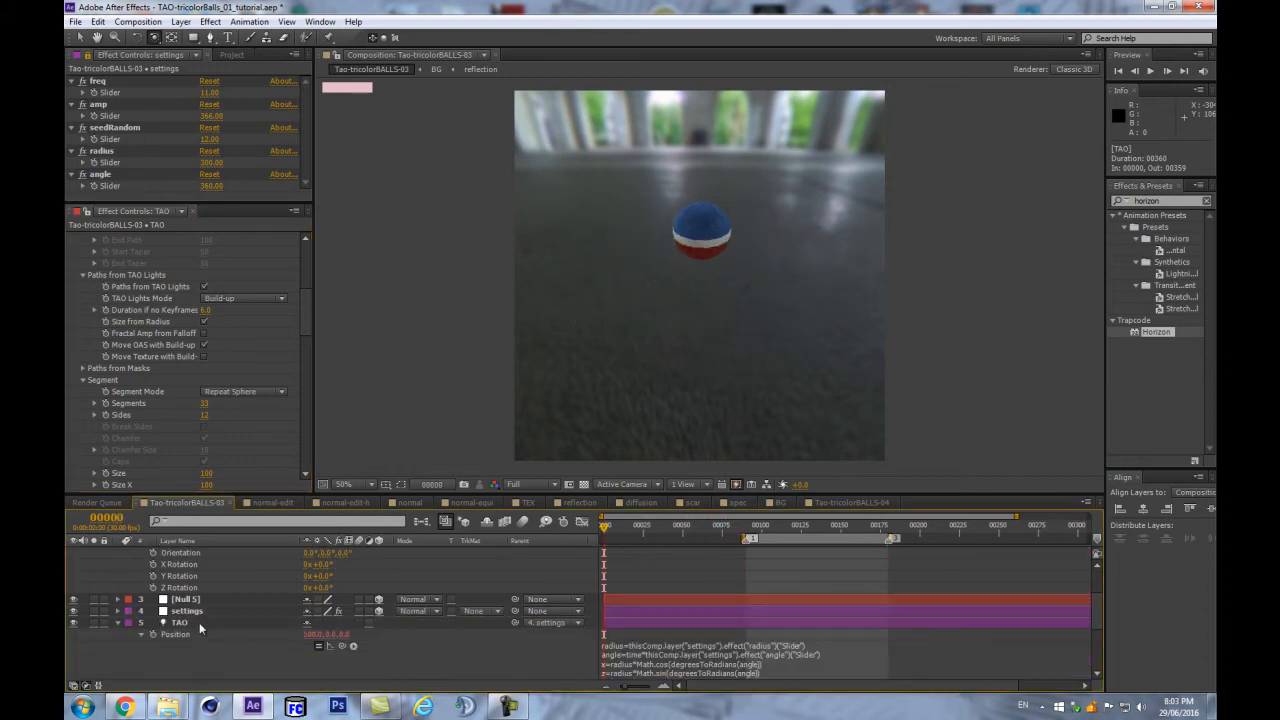
{"action": "left_click_drag", "start_coordinate": [611, 529], "coordinate": [648, 519]}
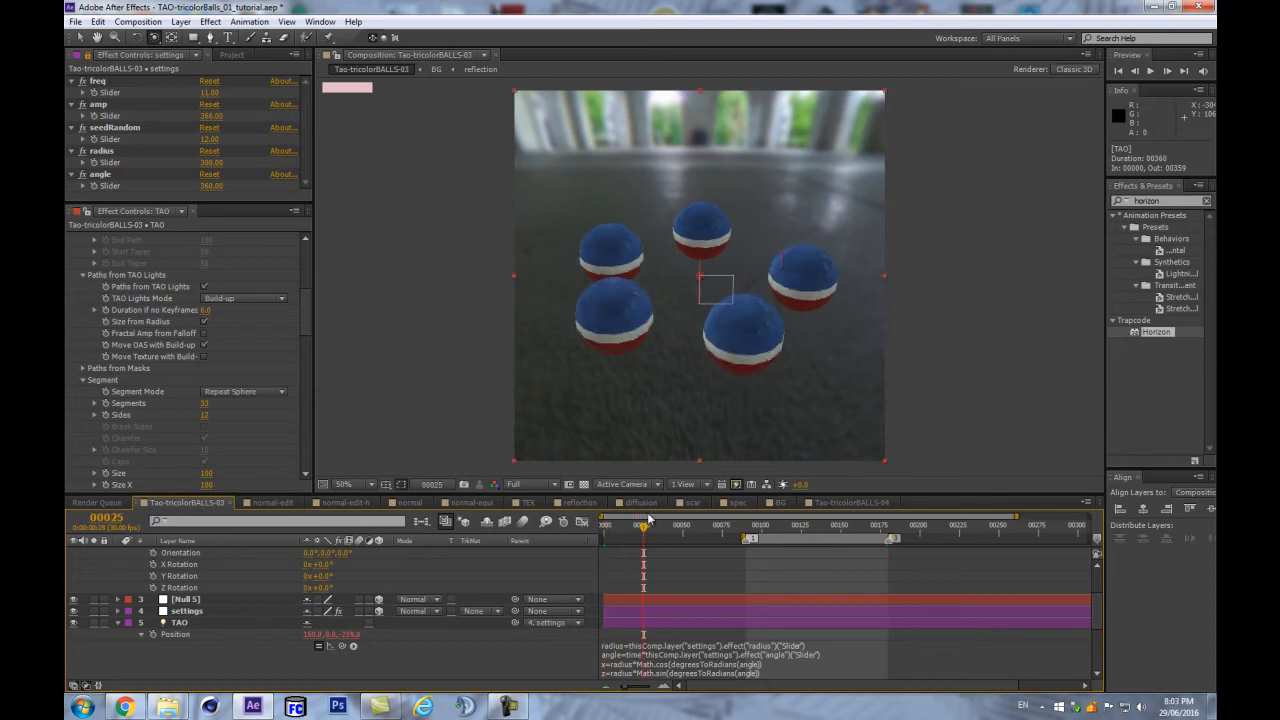
{"action": "left_click", "coordinate": [177, 621]}
{"action": "left_click_drag", "start_coordinate": [643, 529], "coordinate": [746, 530]}
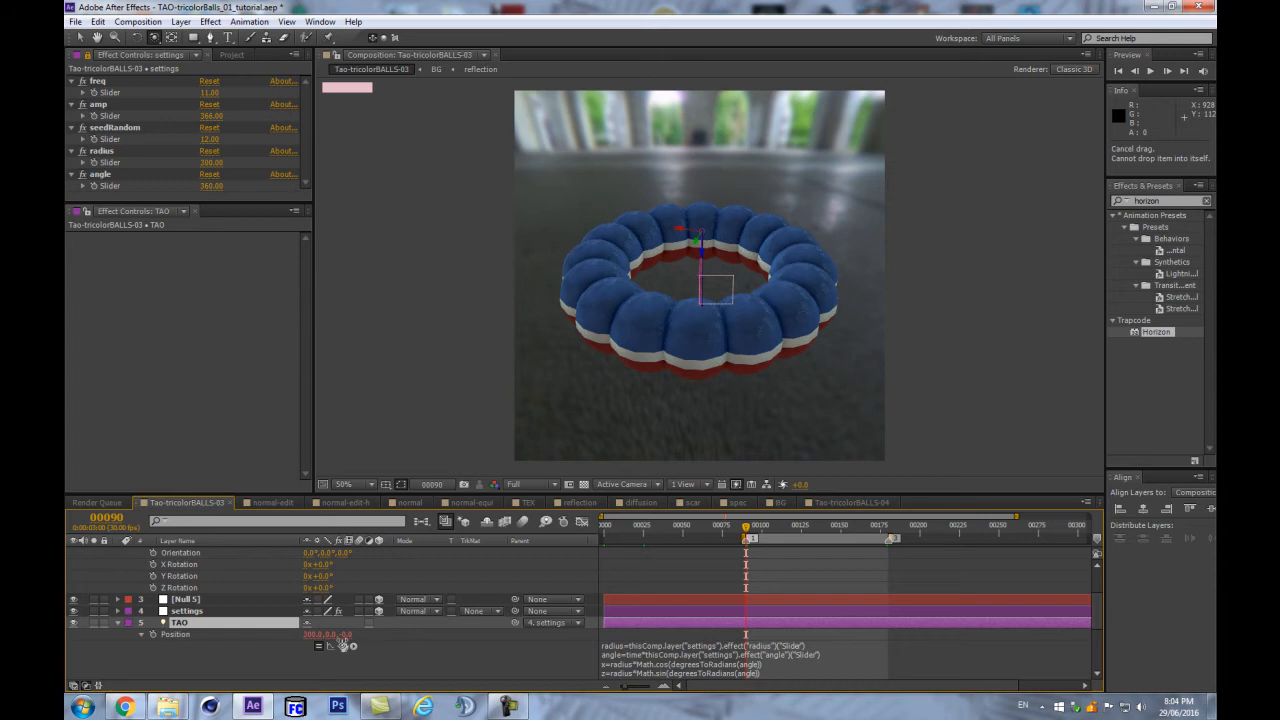
Compare the TAO light's position at frames 0 and 90, and enlarge the timeline to show its whole Position expression
{"action": "key", "text": "Home"}
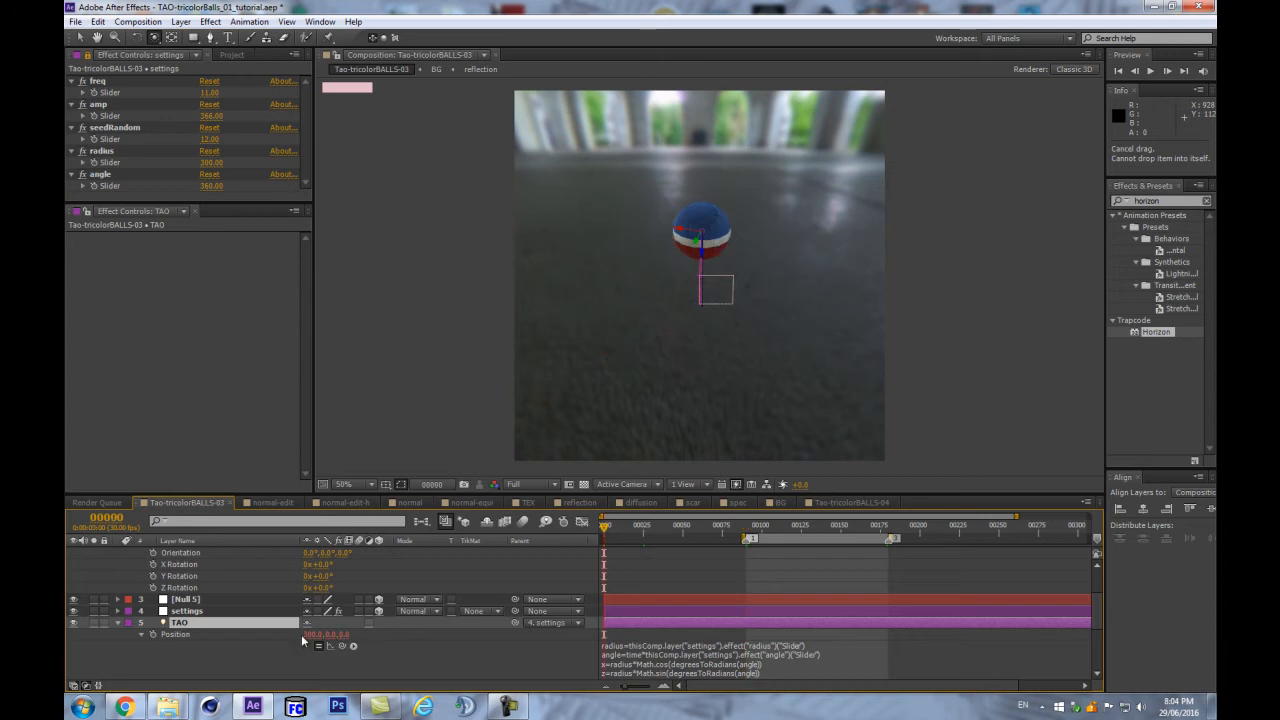
{"action": "left_click", "coordinate": [737, 527]}
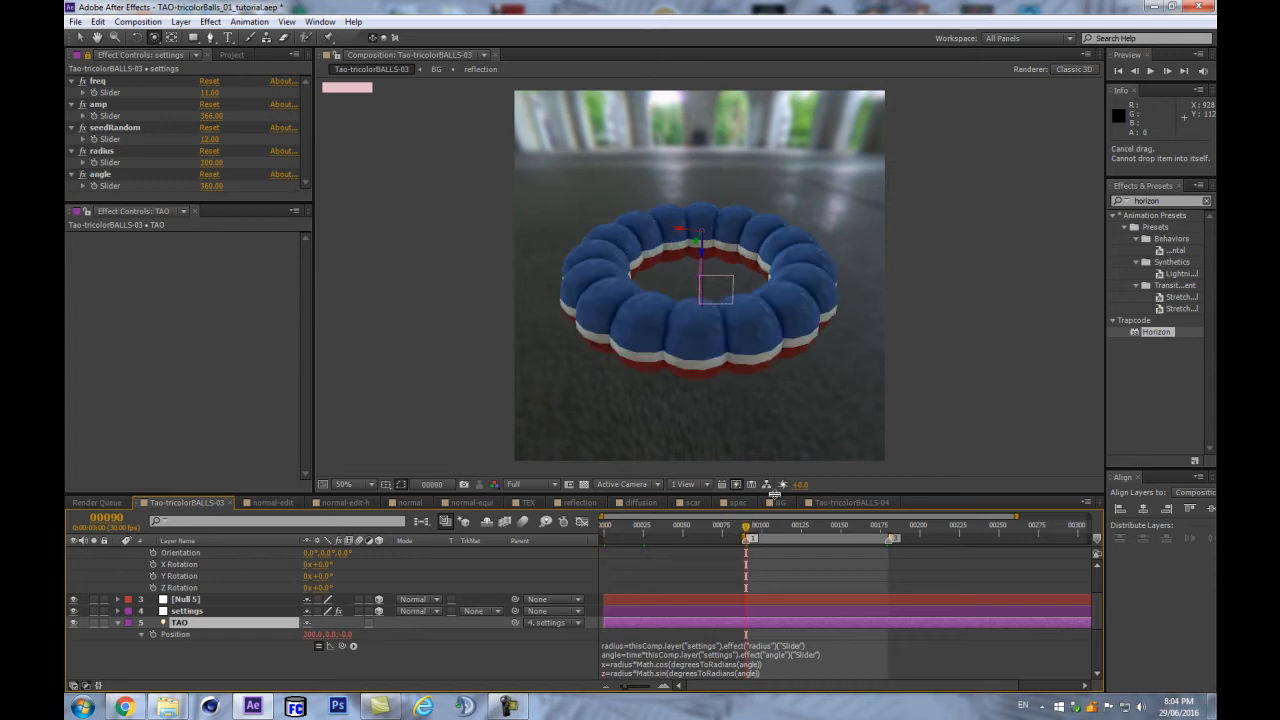
{"action": "left_click_drag", "start_coordinate": [775, 494], "coordinate": [786, 394]}
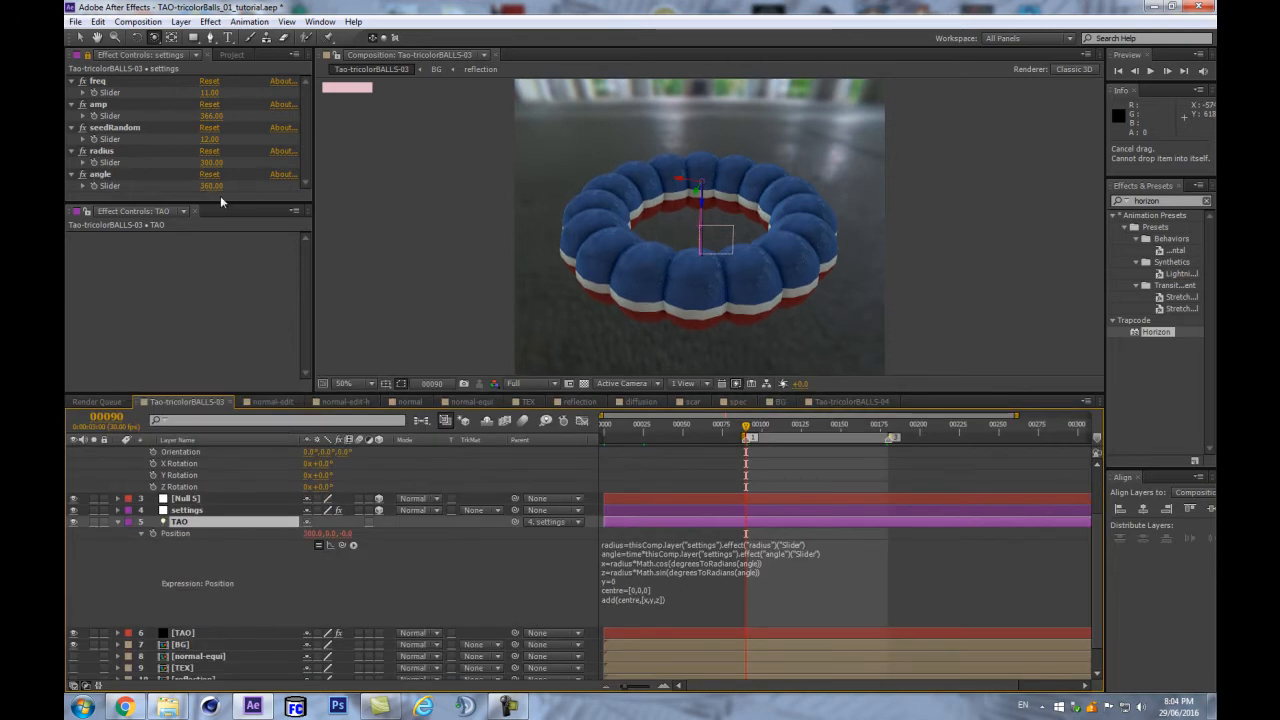
{"action": "left_click_drag", "start_coordinate": [747, 432], "coordinate": [746, 465]}
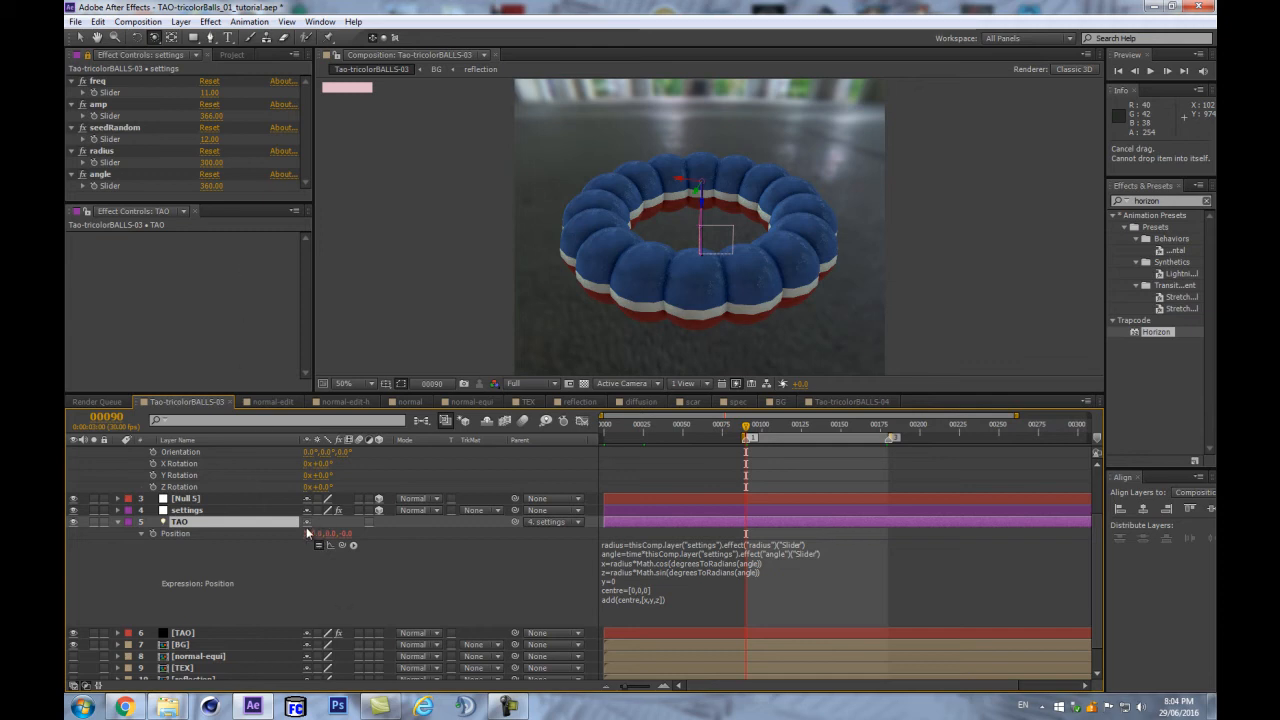
Set the settings layer's angle slider to 120 and check the light's circular motion from frame 0 to frame 90
{"action": "left_click", "coordinate": [209, 185]}
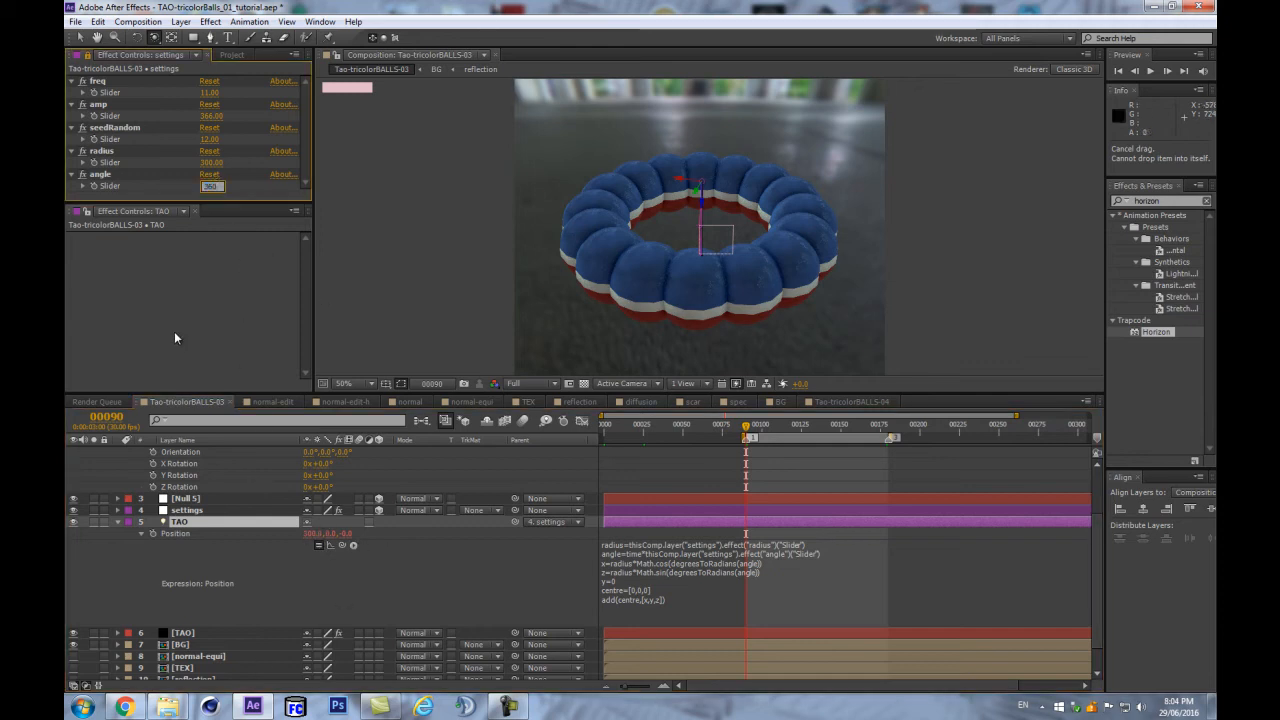
{"action": "type", "text": "120"}
{"action": "key", "text": "Return"}
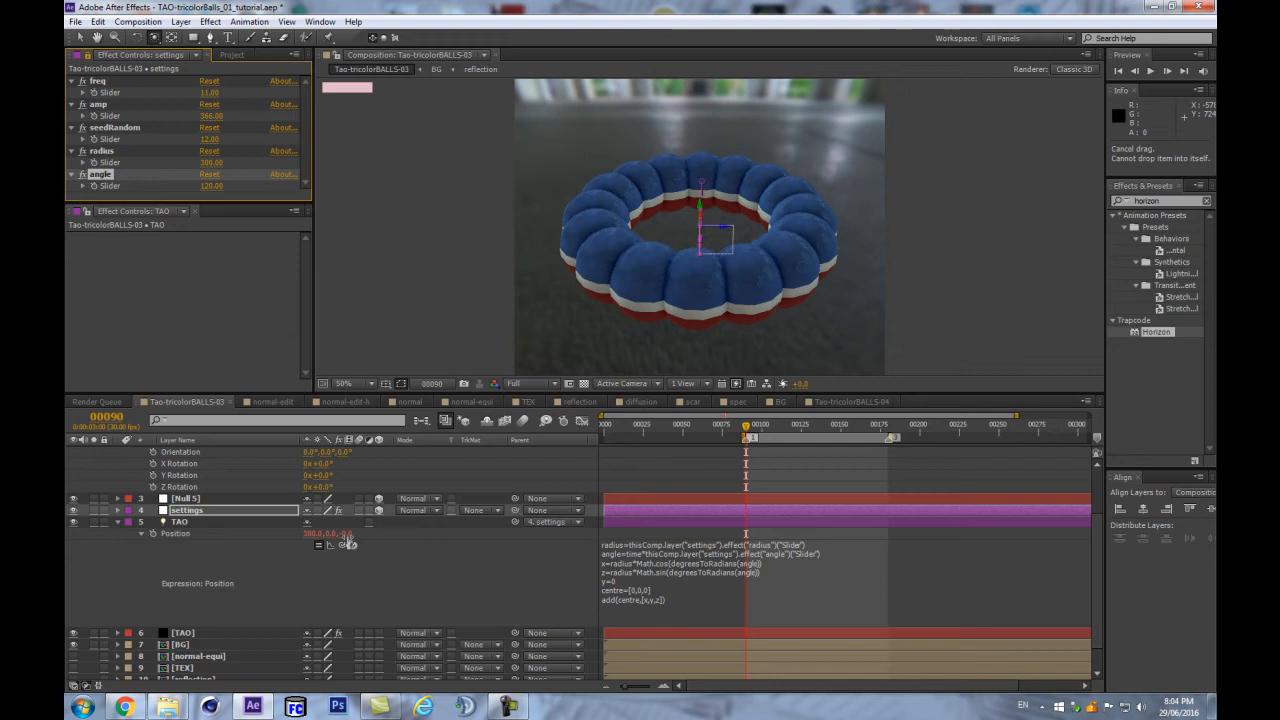
{"action": "key", "text": "Home"}
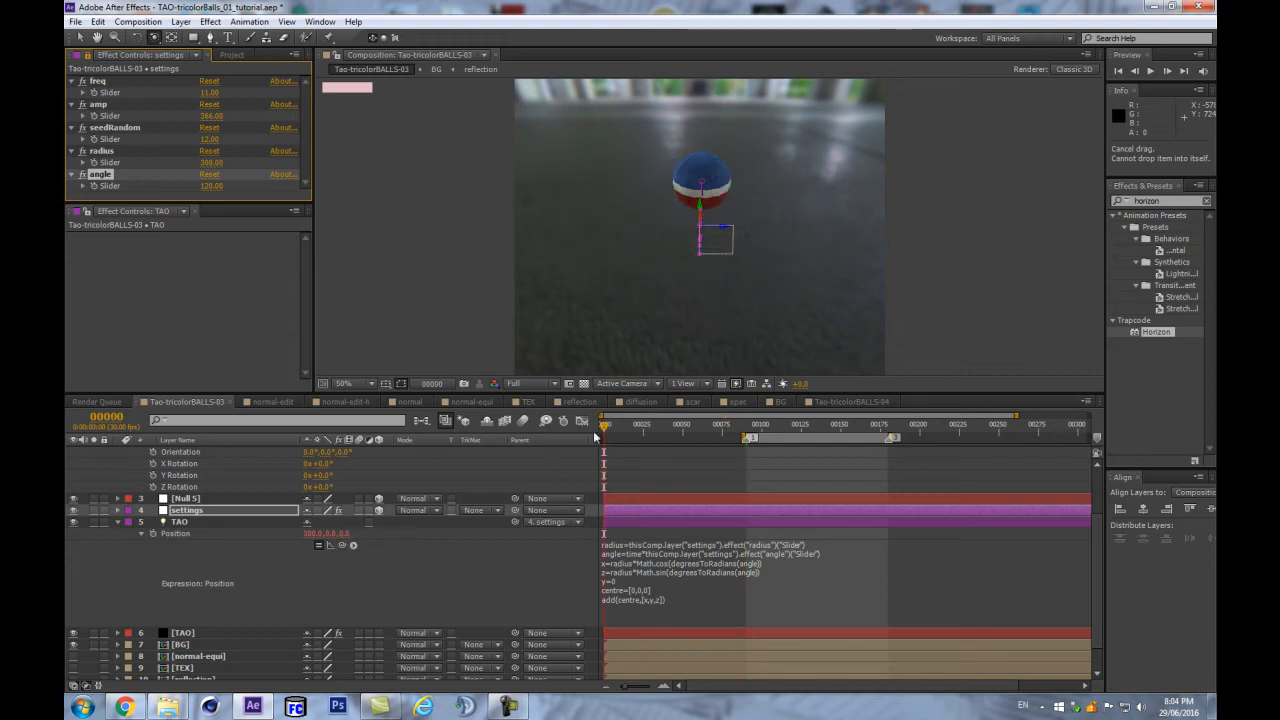
{"action": "left_click_drag", "start_coordinate": [605, 428], "coordinate": [753, 432]}
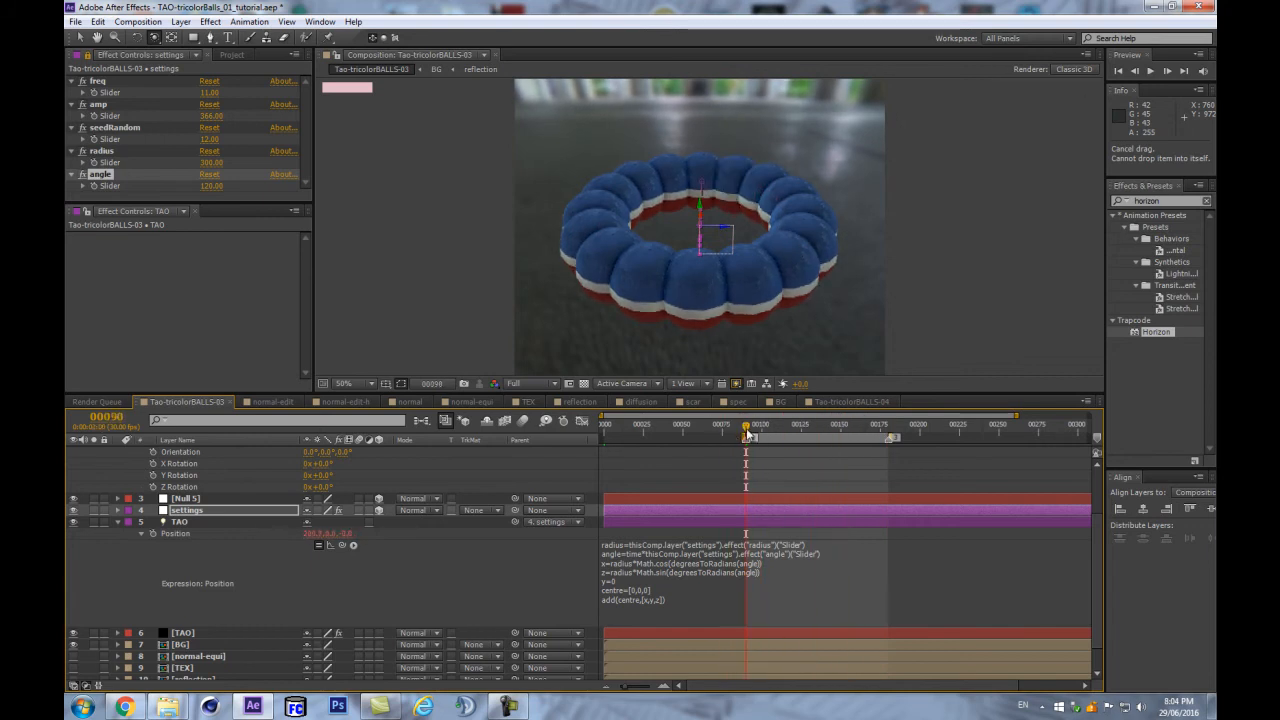
Reveal the settings layer's Position expression that uses seedRandom and enable it again
{"action": "scroll", "coordinate": [148, 588], "scroll_direction": "up", "scroll_amount": 3}
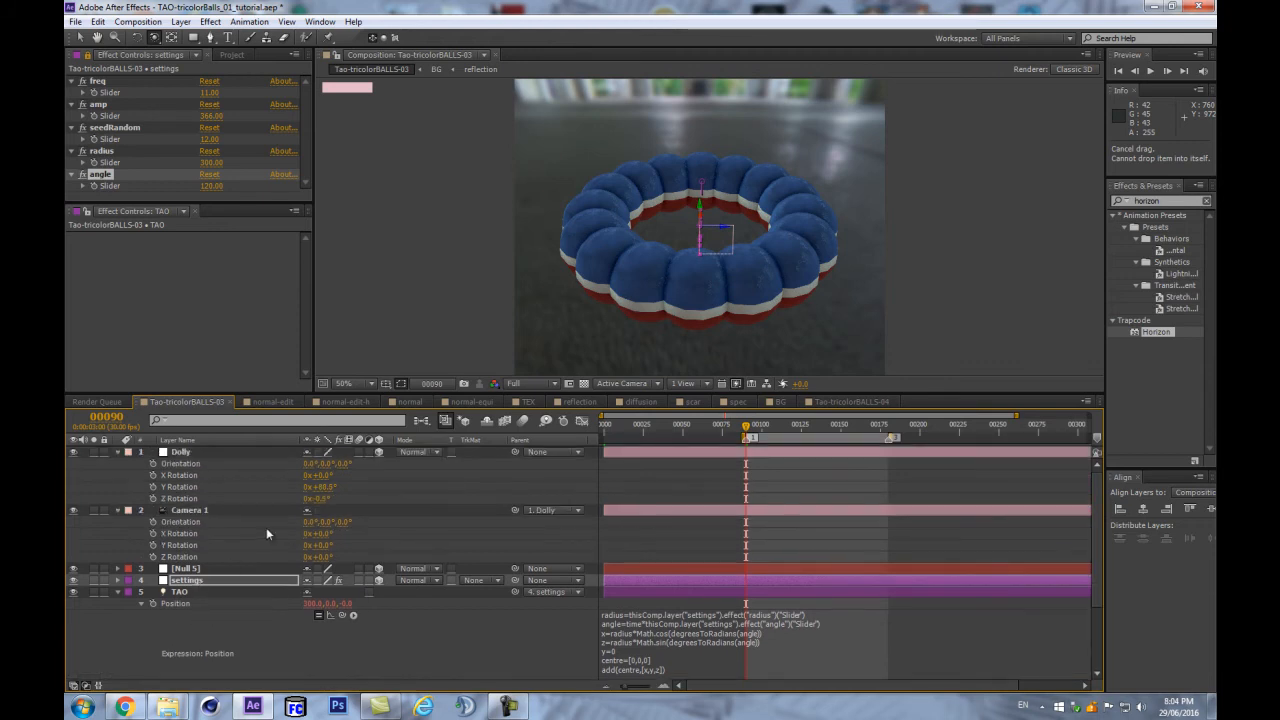
{"action": "left_click", "coordinate": [180, 586]}
{"action": "key", "text": "e"}
{"action": "key", "text": "e"}
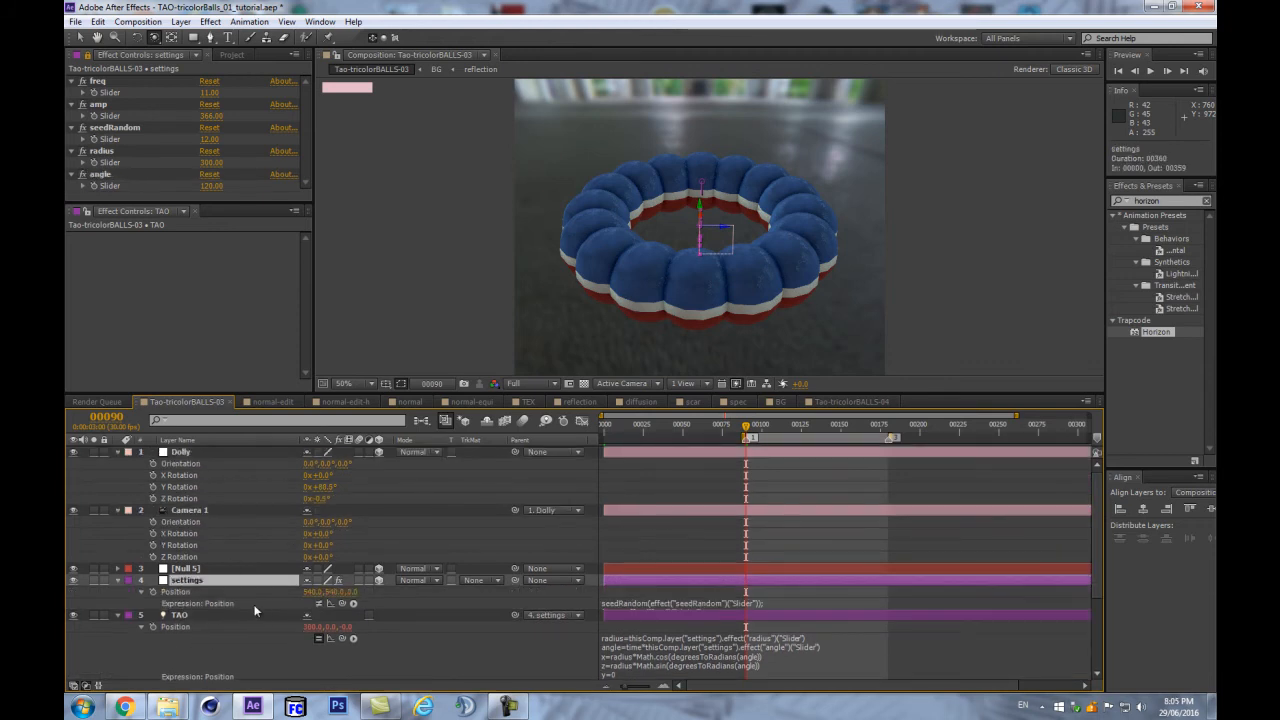
{"action": "left_click", "coordinate": [319, 603]}
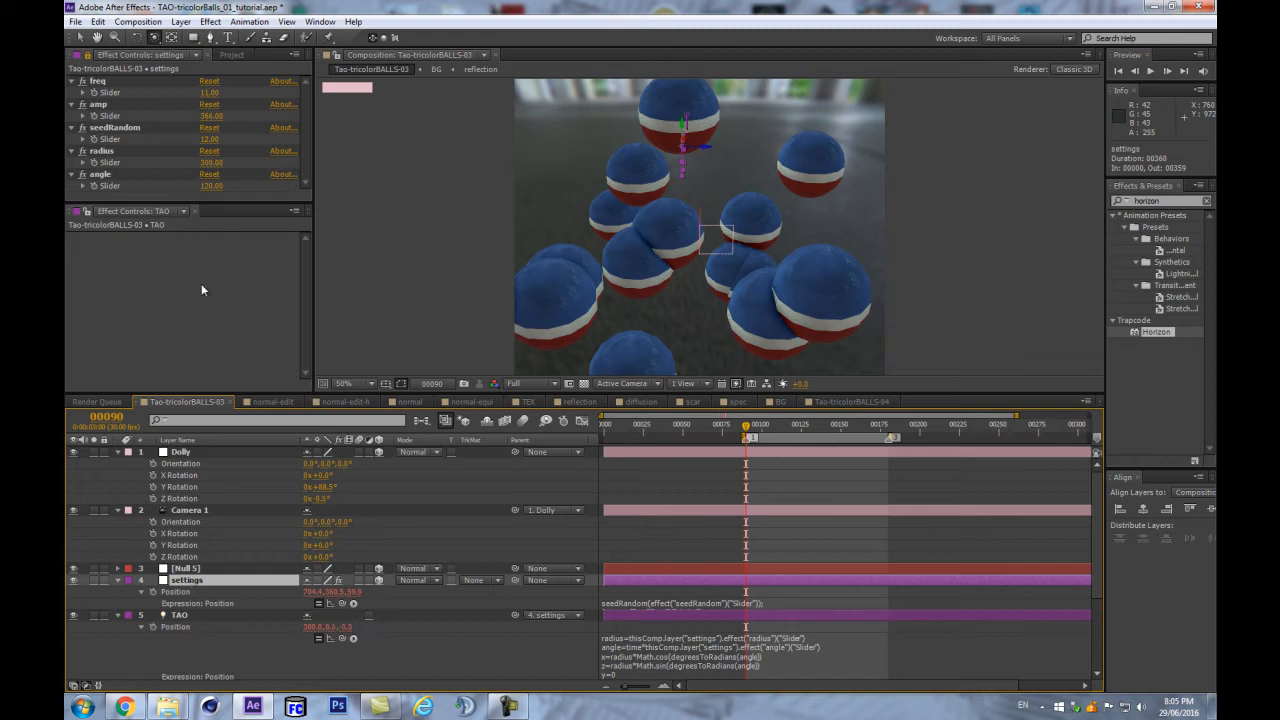
Set the amp slider to 20 and check the sphere ring between frames 90 and 150
{"action": "left_click", "coordinate": [211, 116]}
{"action": "type", "text": "20"}
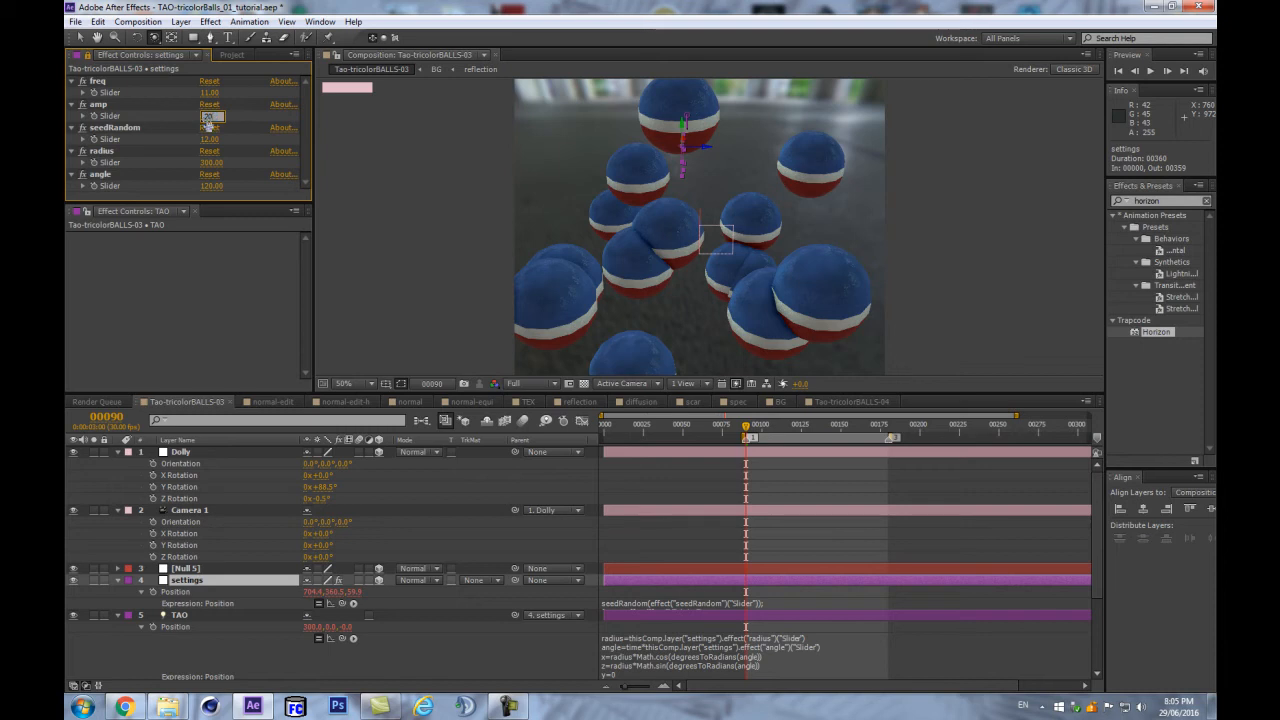
{"action": "key", "text": "Return"}
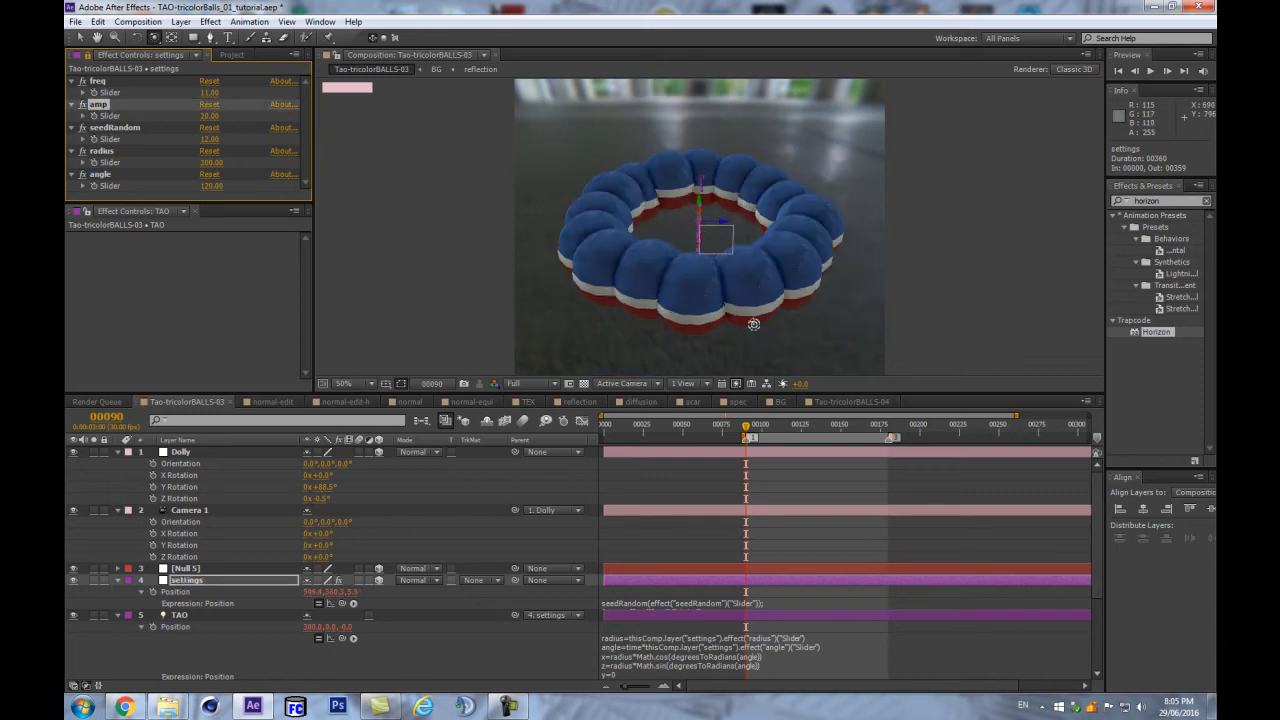
{"action": "left_click_drag", "start_coordinate": [747, 429], "coordinate": [787, 427]}
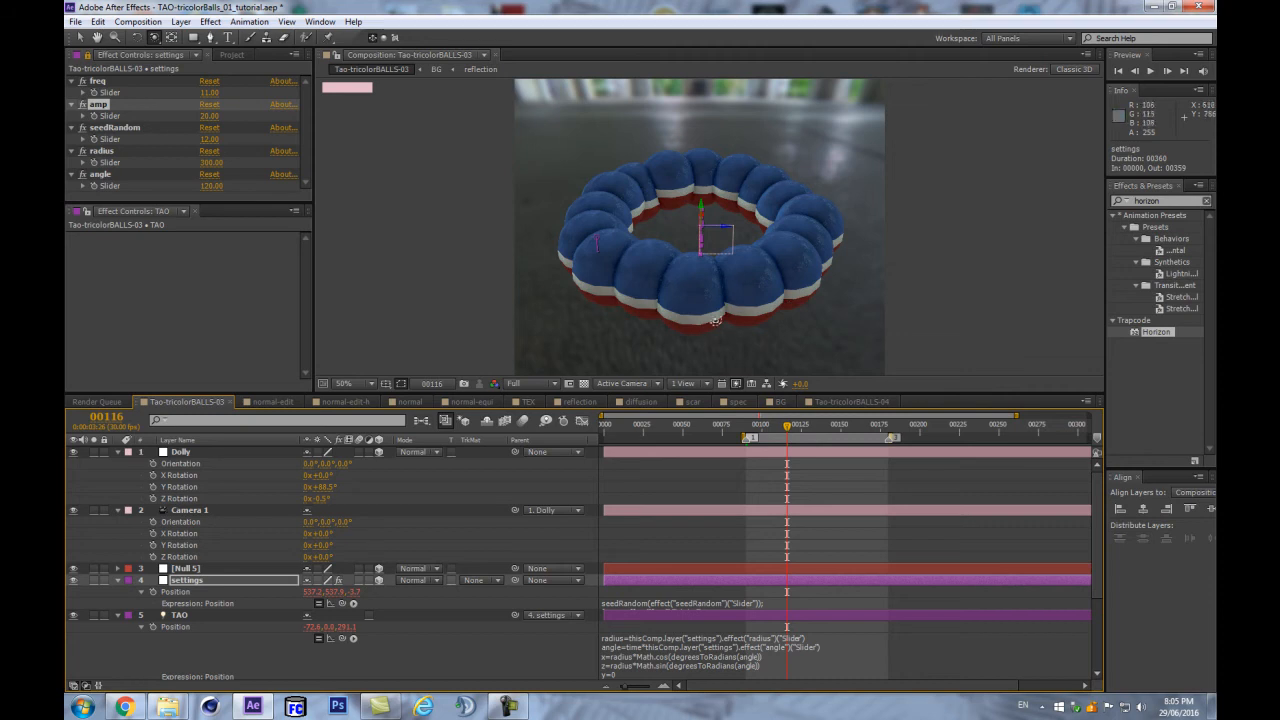
{"action": "left_click", "coordinate": [802, 430]}
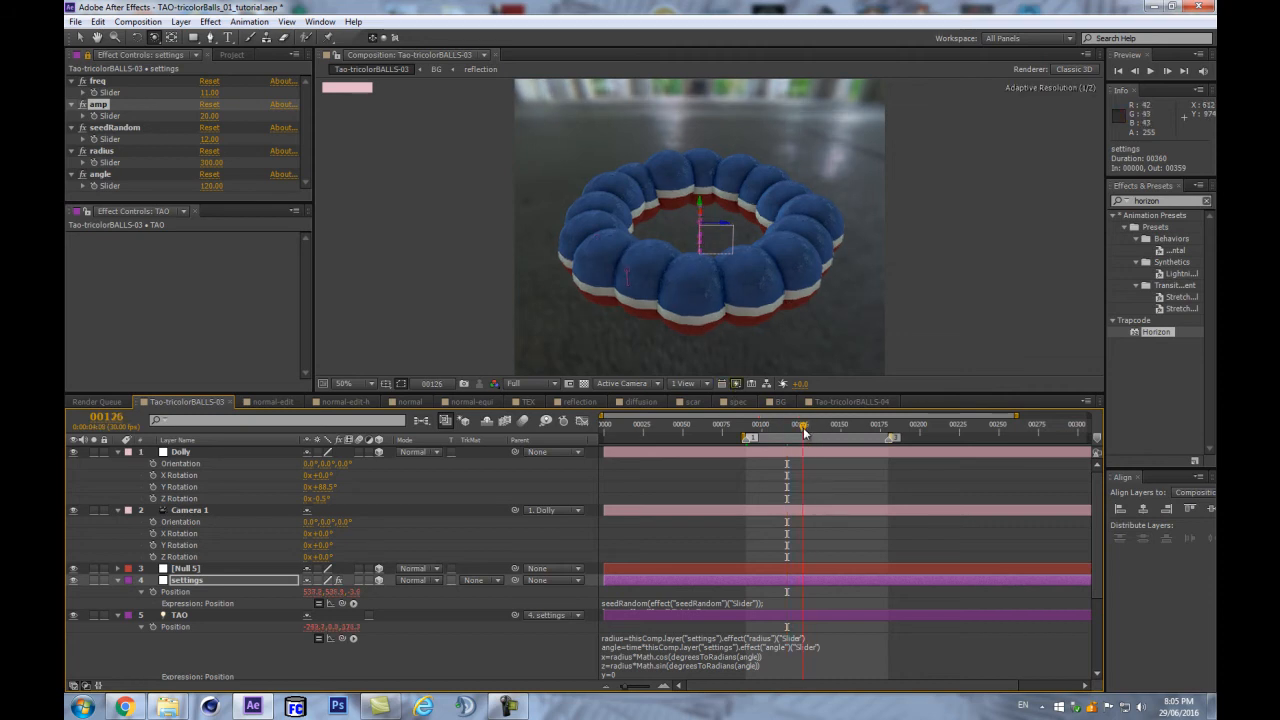
{"action": "left_click", "coordinate": [840, 427]}
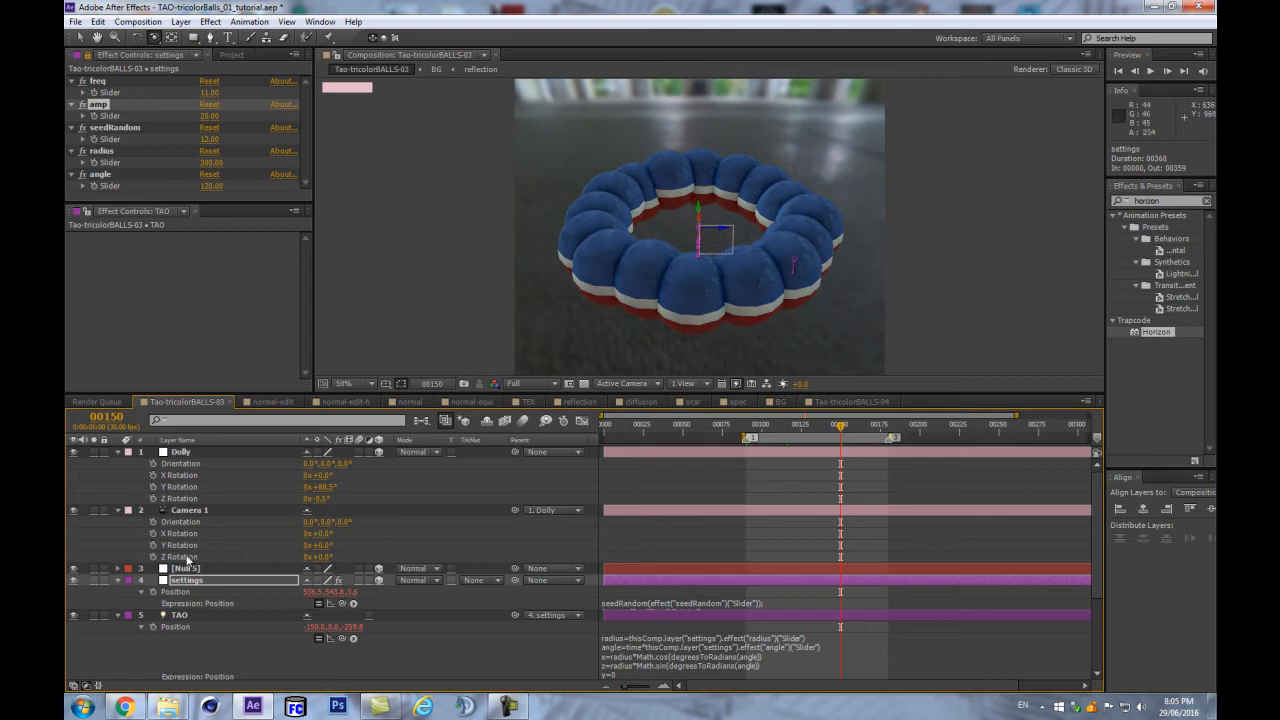
{"action": "left_click", "coordinate": [745, 426]}
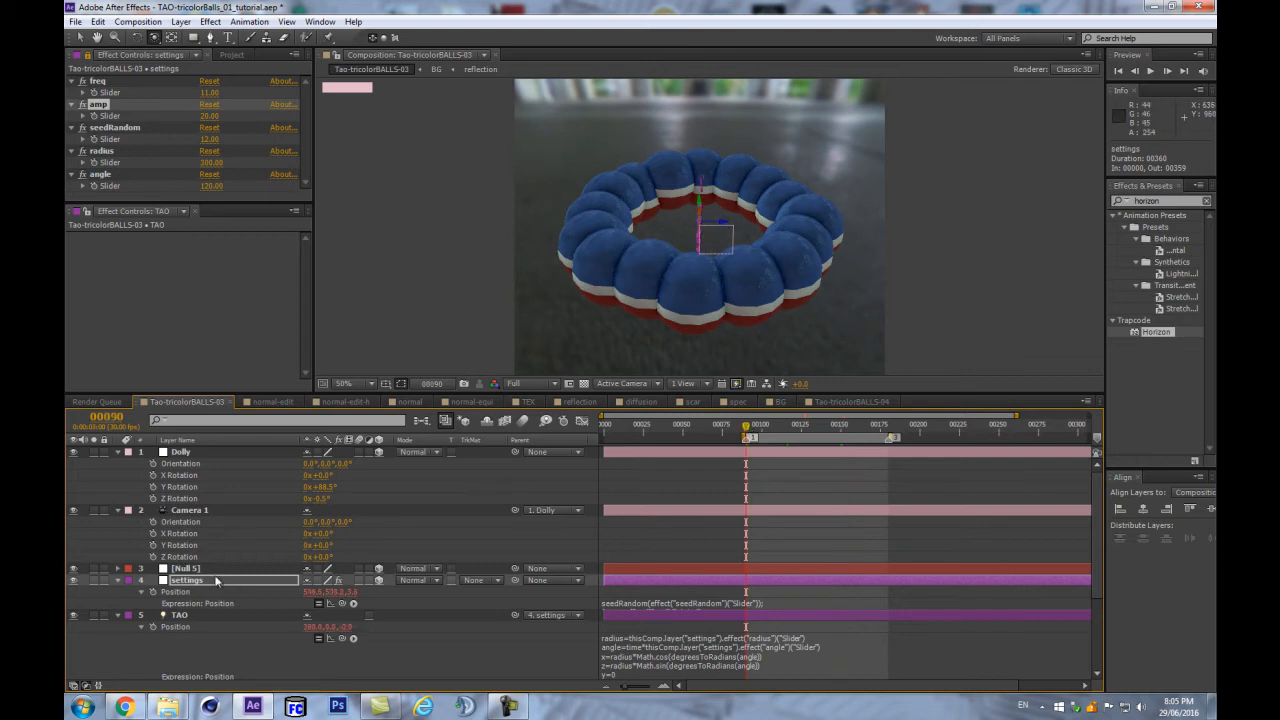
Collapse the properties of all layers in the composition and leave no layer selected
{"action": "key", "text": "ctrl+a"}
{"action": "left_click", "coordinate": [117, 580]}
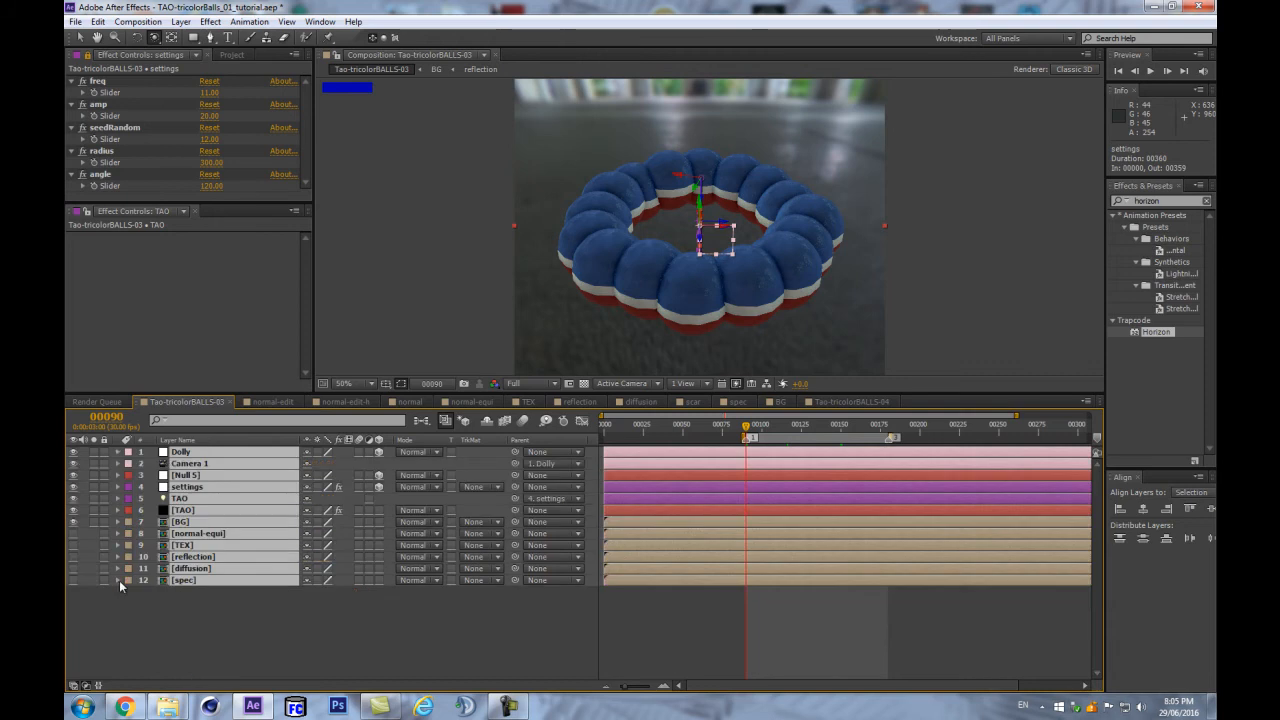
{"action": "left_click", "coordinate": [250, 623]}
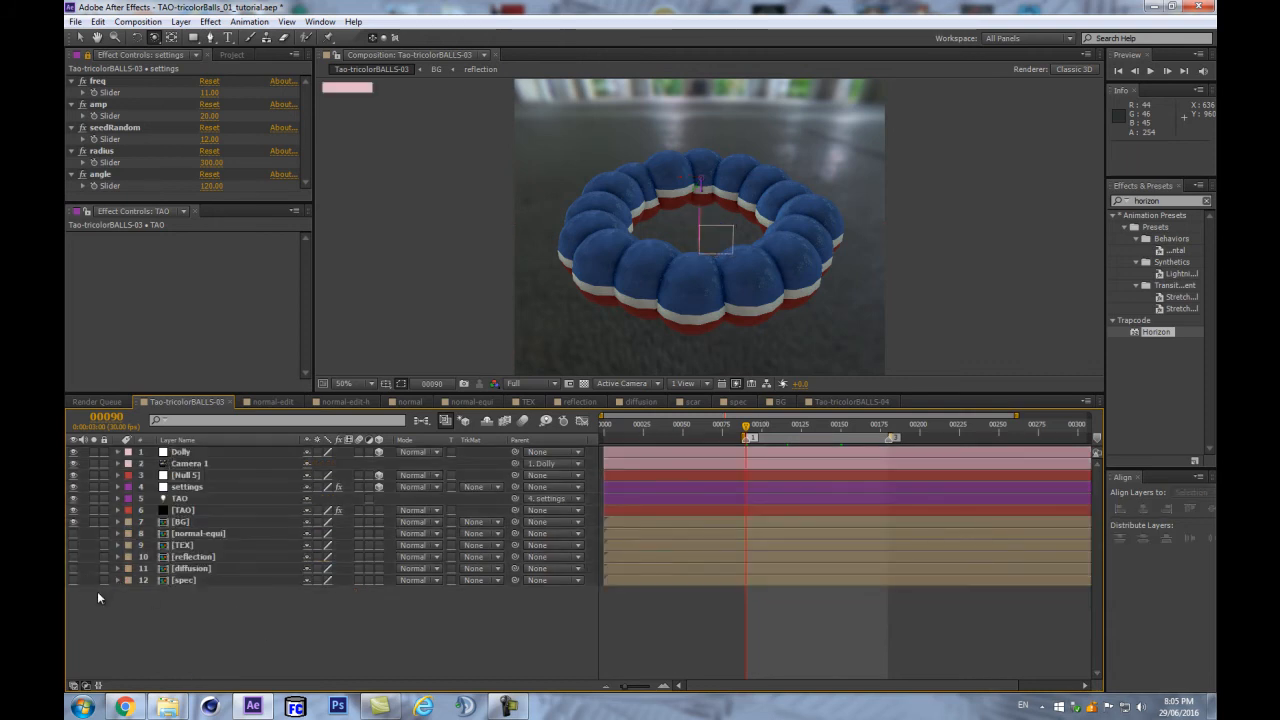
Show the TAO solid's effect controls and collapse the Segment and Material & Lighting groups
{"action": "left_click", "coordinate": [200, 510]}
{"action": "left_click_drag", "start_coordinate": [308, 261], "coordinate": [298, 310]}
{"action": "scroll", "coordinate": [295, 315], "scroll_direction": "down", "scroll_amount": 3}
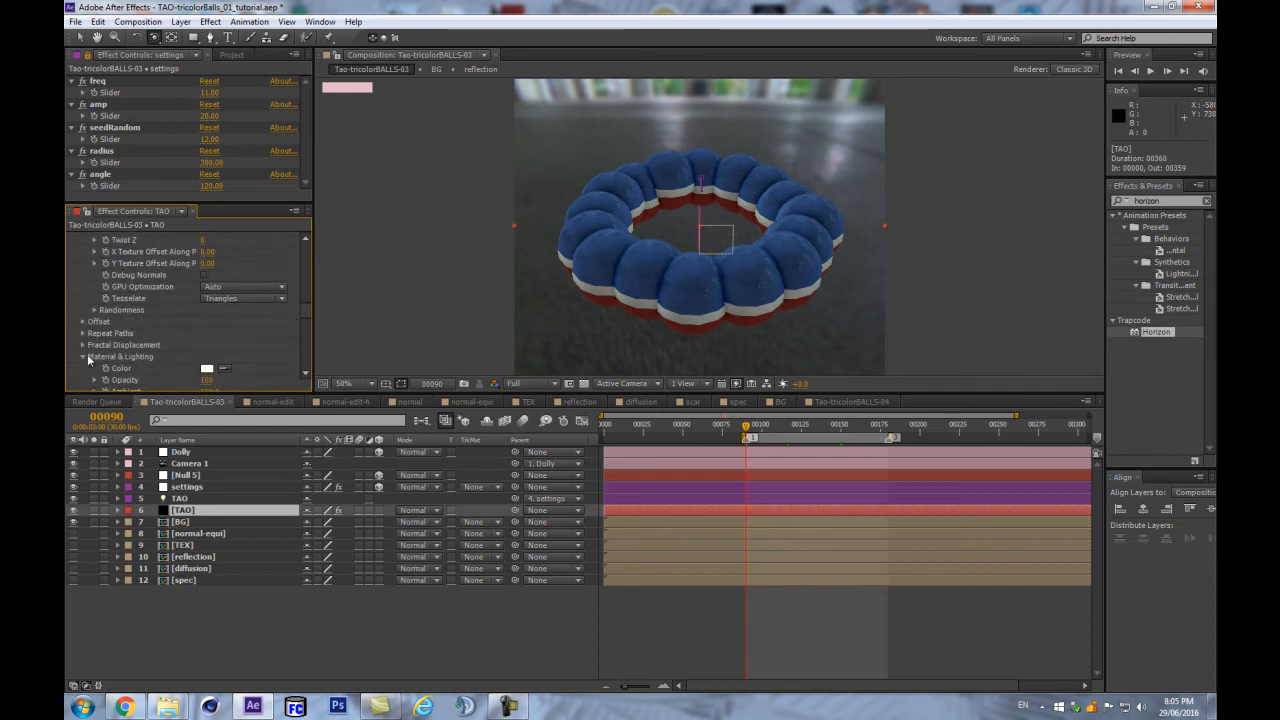
{"action": "scroll", "coordinate": [80, 354], "scroll_direction": "up", "scroll_amount": 4}
{"action": "scroll", "coordinate": [86, 349], "scroll_direction": "down", "scroll_amount": 2}
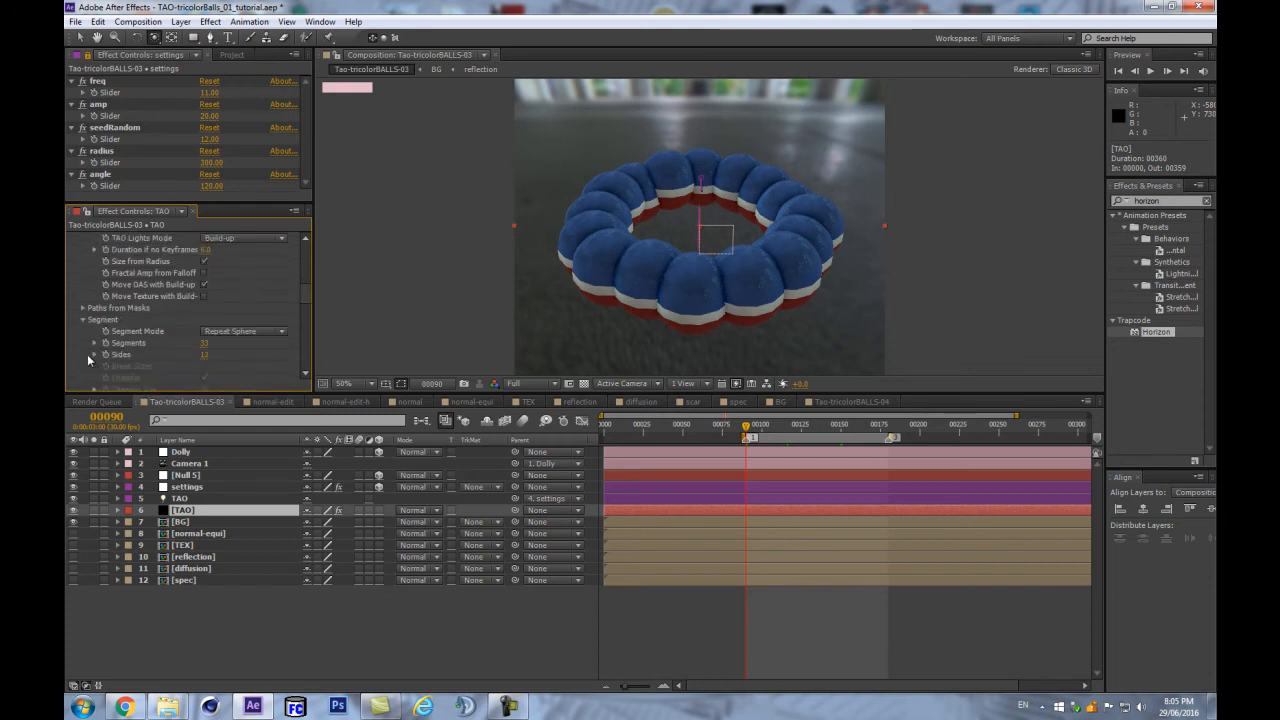
{"action": "left_click", "coordinate": [82, 319]}
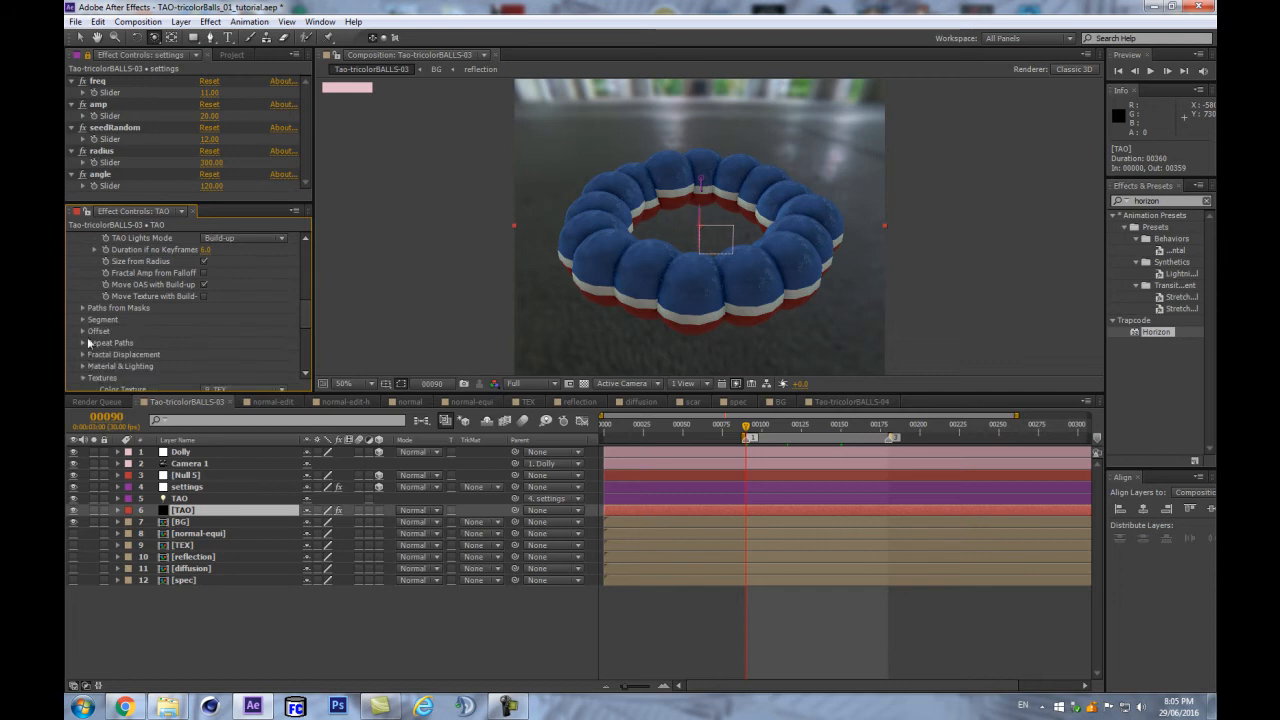
{"action": "scroll", "coordinate": [84, 350], "scroll_direction": "down", "scroll_amount": 1}
{"action": "left_click", "coordinate": [83, 350]}
Expand the Tao effect's Offset group and activate its Offset Animation Sequence
{"action": "scroll", "coordinate": [83, 348], "scroll_direction": "up", "scroll_amount": 2}
{"action": "left_click", "coordinate": [83, 347]}
{"action": "scroll", "coordinate": [247, 312], "scroll_direction": "down", "scroll_amount": 3}
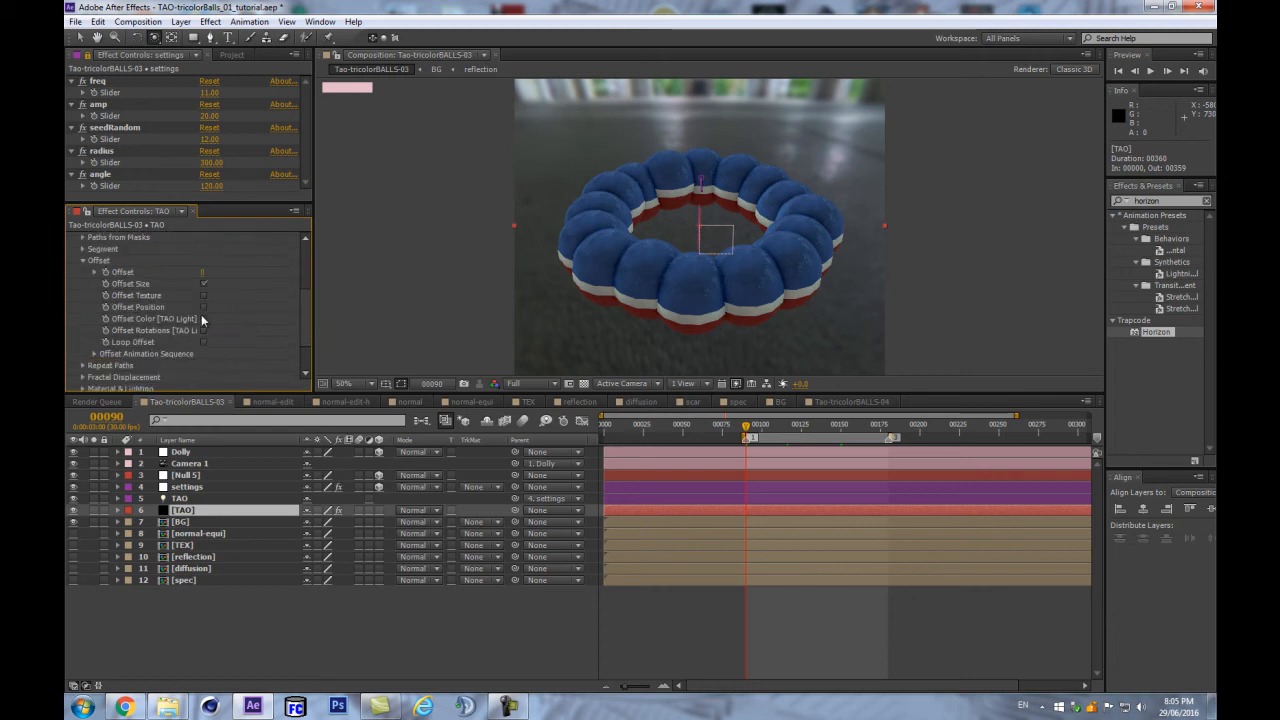
{"action": "left_click", "coordinate": [95, 355]}
{"action": "scroll", "coordinate": [282, 305], "scroll_direction": "down", "scroll_amount": 3}
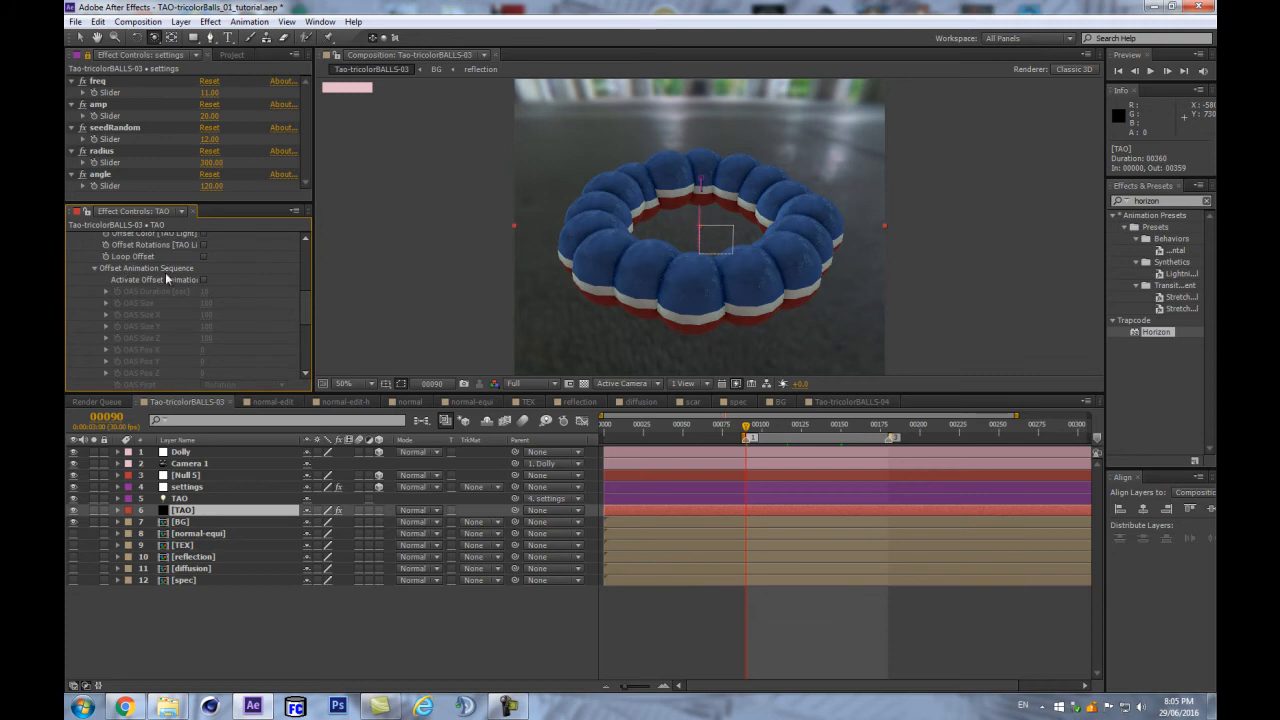
{"action": "left_click", "coordinate": [203, 278]}
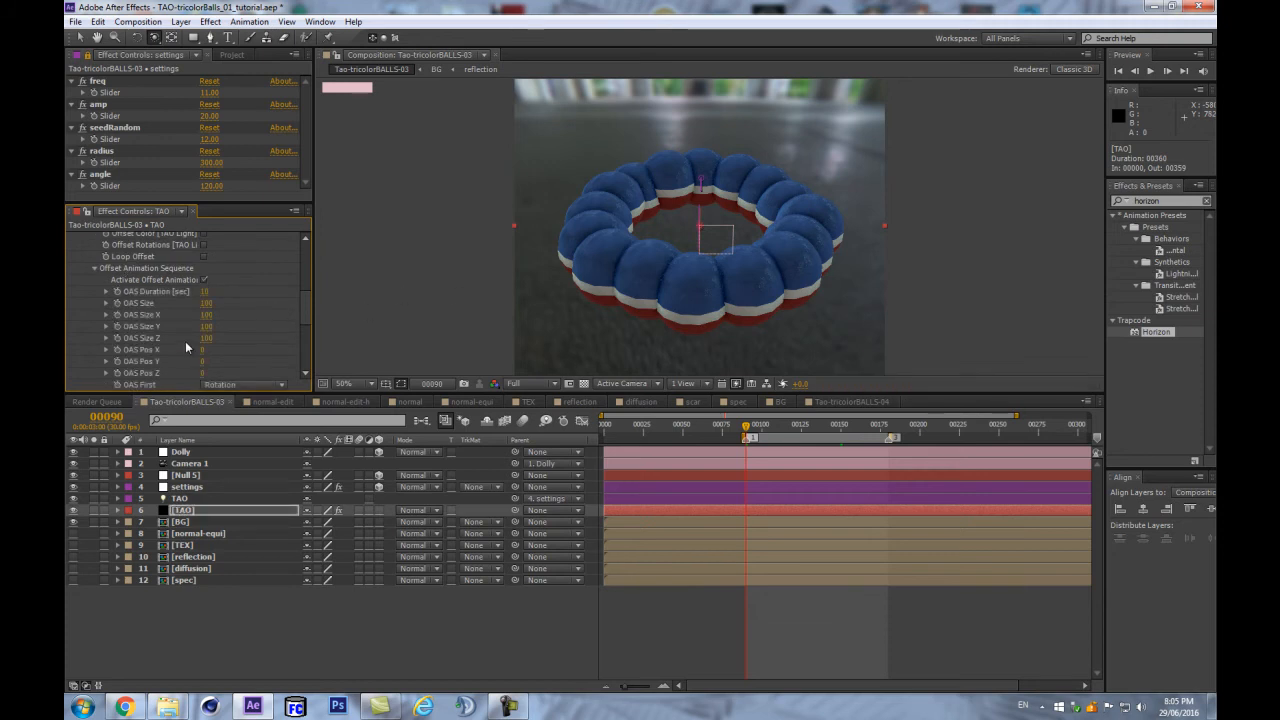
Go to frame 0 and set the Offset Animation Sequence's OAS Duration to 6 seconds
{"action": "scroll", "coordinate": [146, 311], "scroll_direction": "down", "scroll_amount": 1}
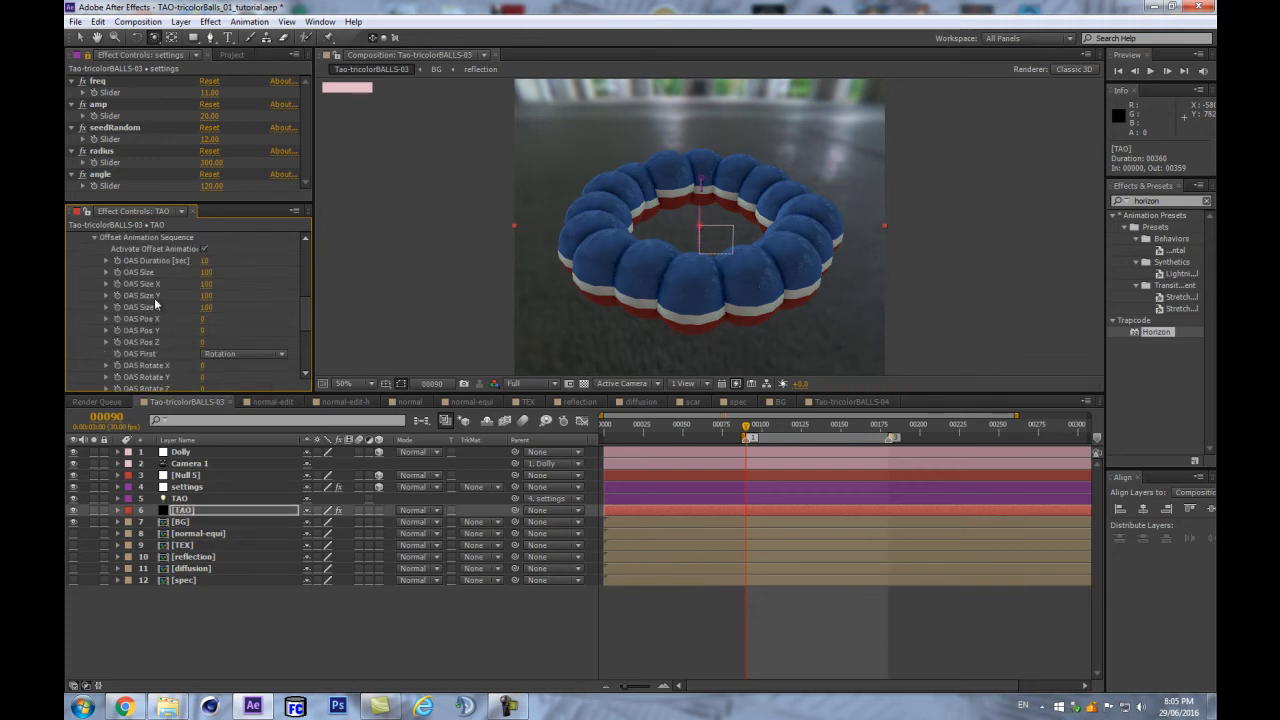
{"action": "key", "text": "Home"}
{"action": "scroll", "coordinate": [264, 325], "scroll_direction": "up", "scroll_amount": 2}
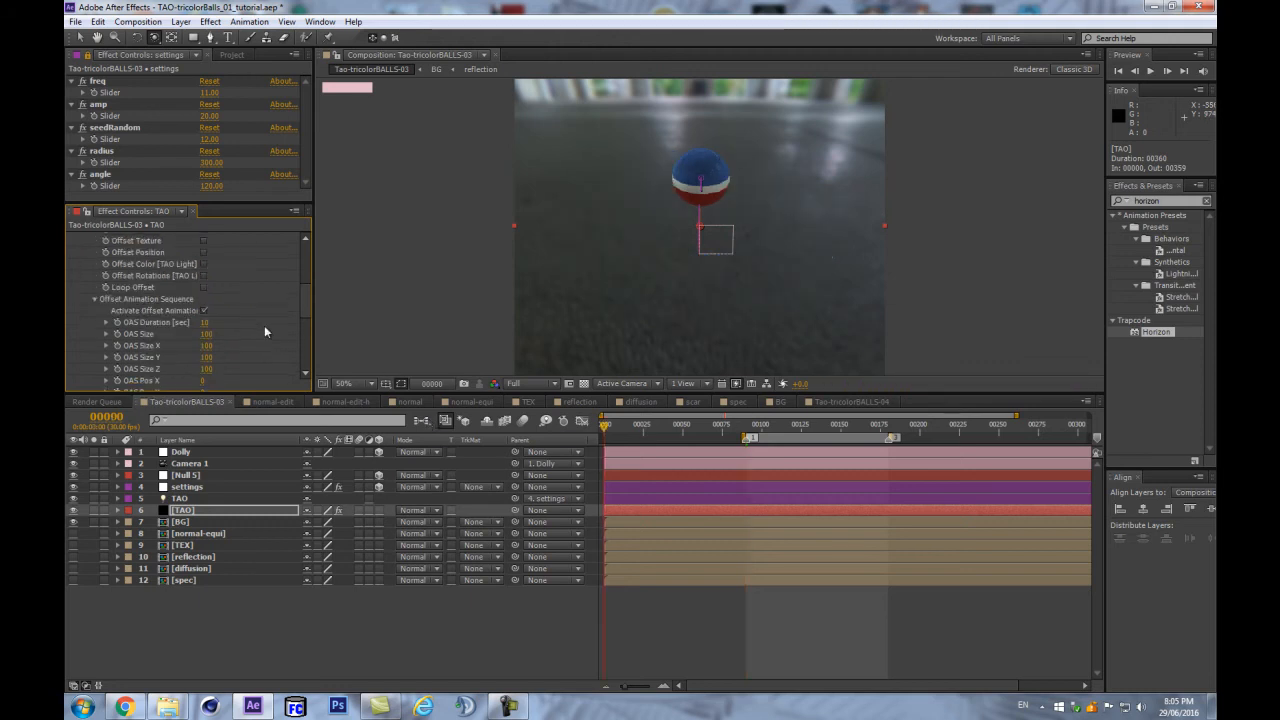
{"action": "left_click", "coordinate": [208, 323]}
{"action": "type", "text": "6"}
{"action": "key", "text": "Return"}
Animate OAS World Pos Y with keyframes from 0 at frame 0 to about 1130 at frame 180
{"action": "scroll", "coordinate": [200, 352], "scroll_direction": "down", "scroll_amount": 2}
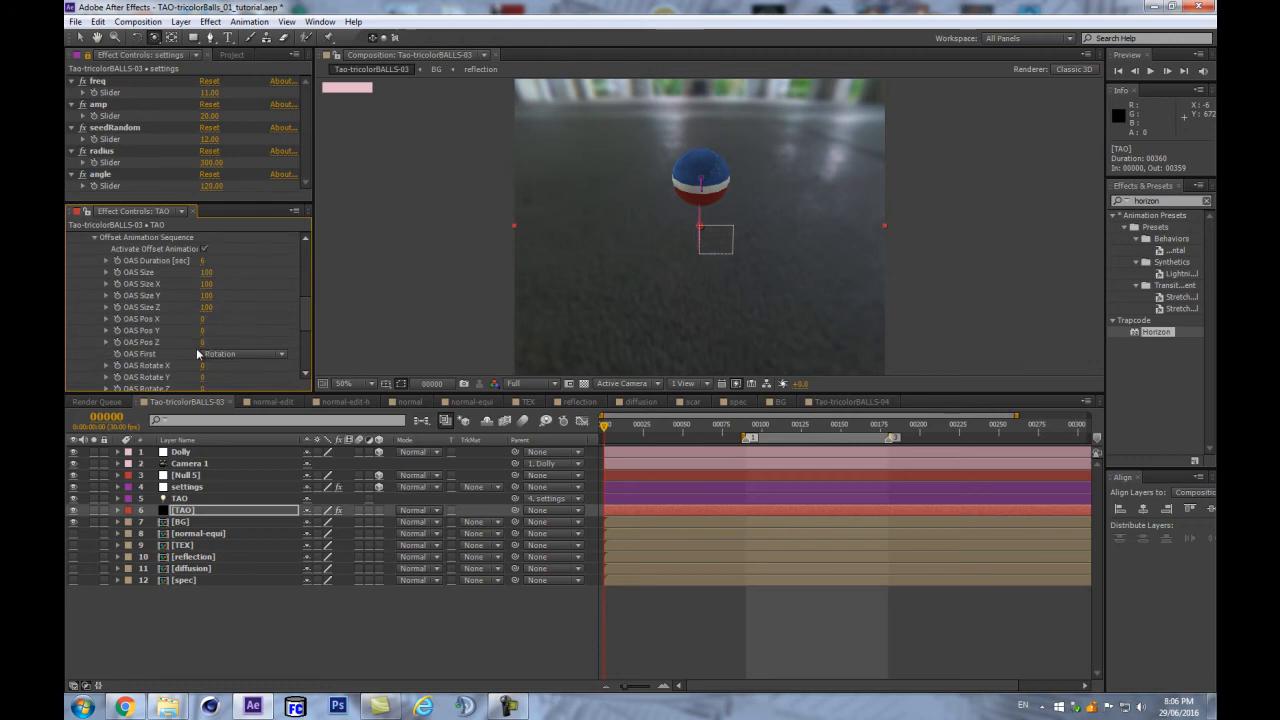
{"action": "scroll", "coordinate": [100, 348], "scroll_direction": "down", "scroll_amount": 3}
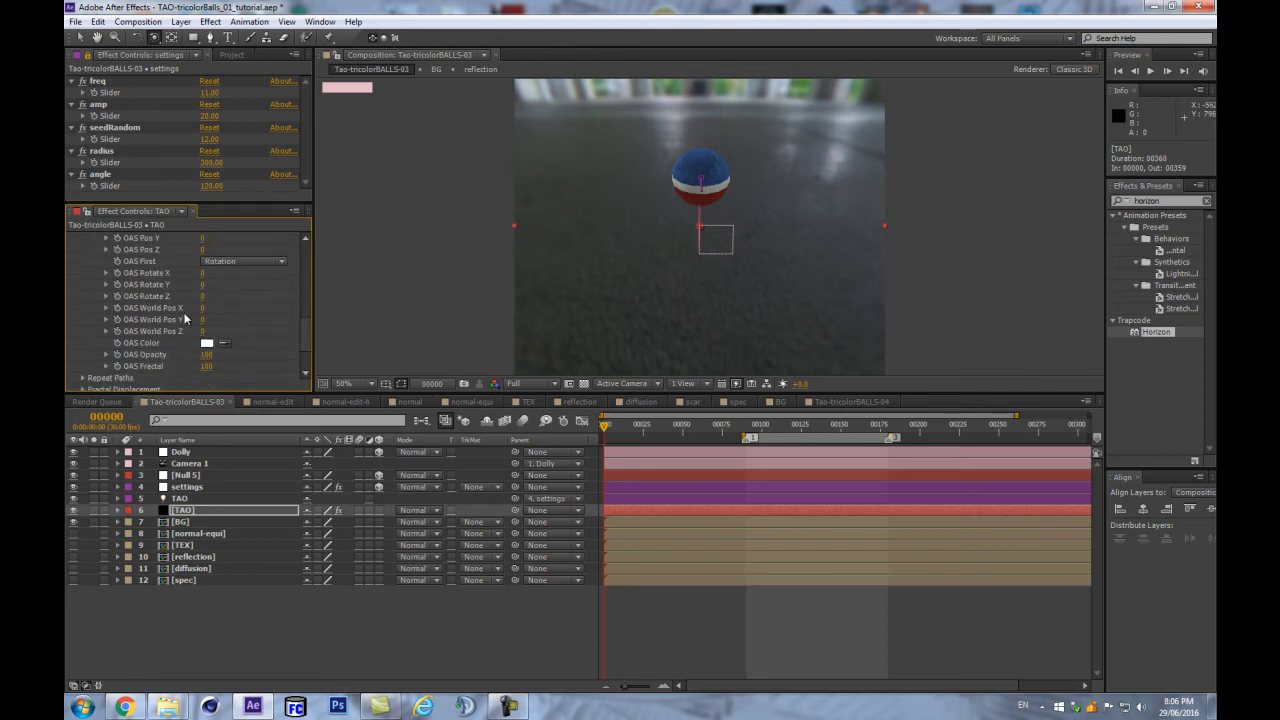
{"action": "scroll", "coordinate": [171, 332], "scroll_direction": "up", "scroll_amount": 1}
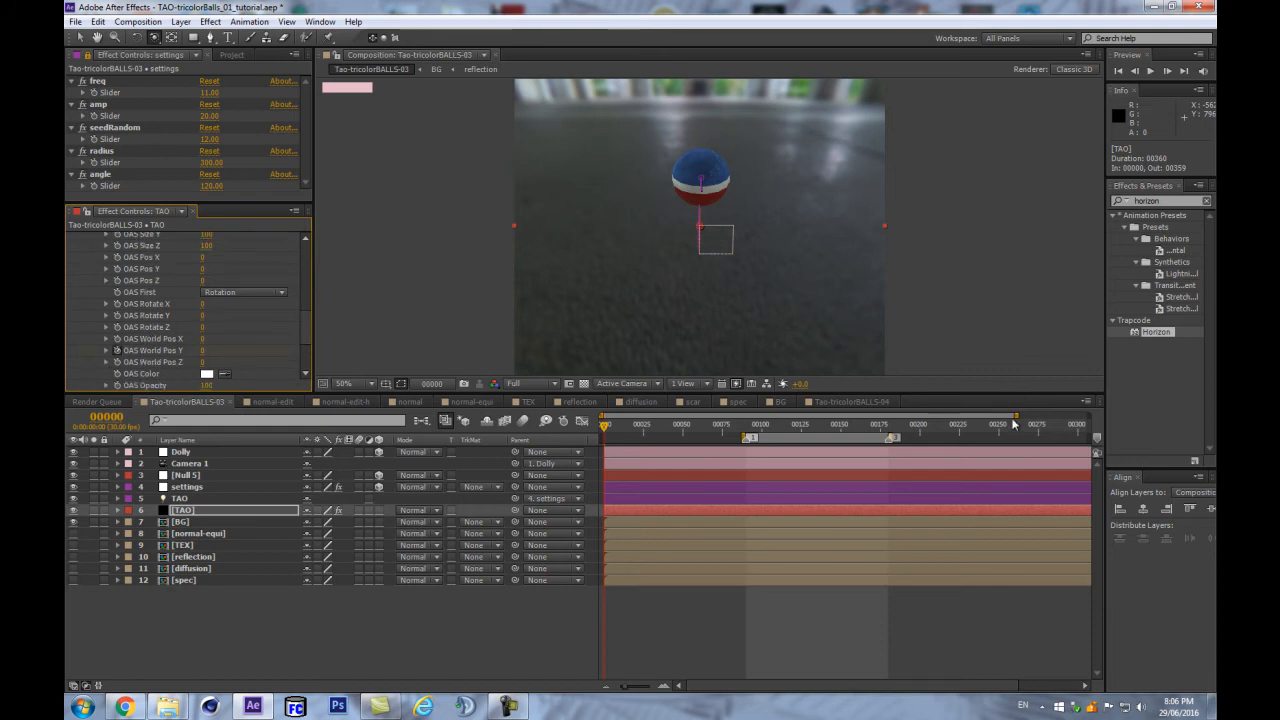
{"action": "left_click", "coordinate": [890, 427]}
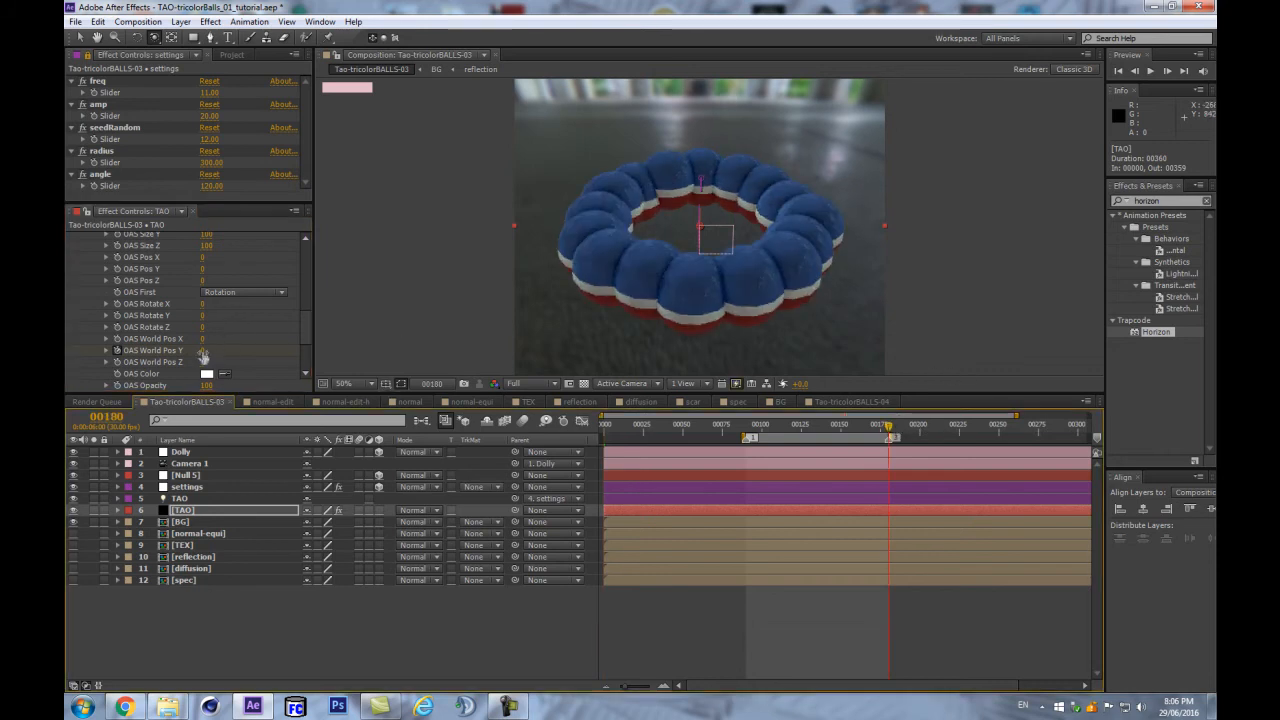
{"action": "left_click_drag", "start_coordinate": [213, 349], "coordinate": [266, 339]}
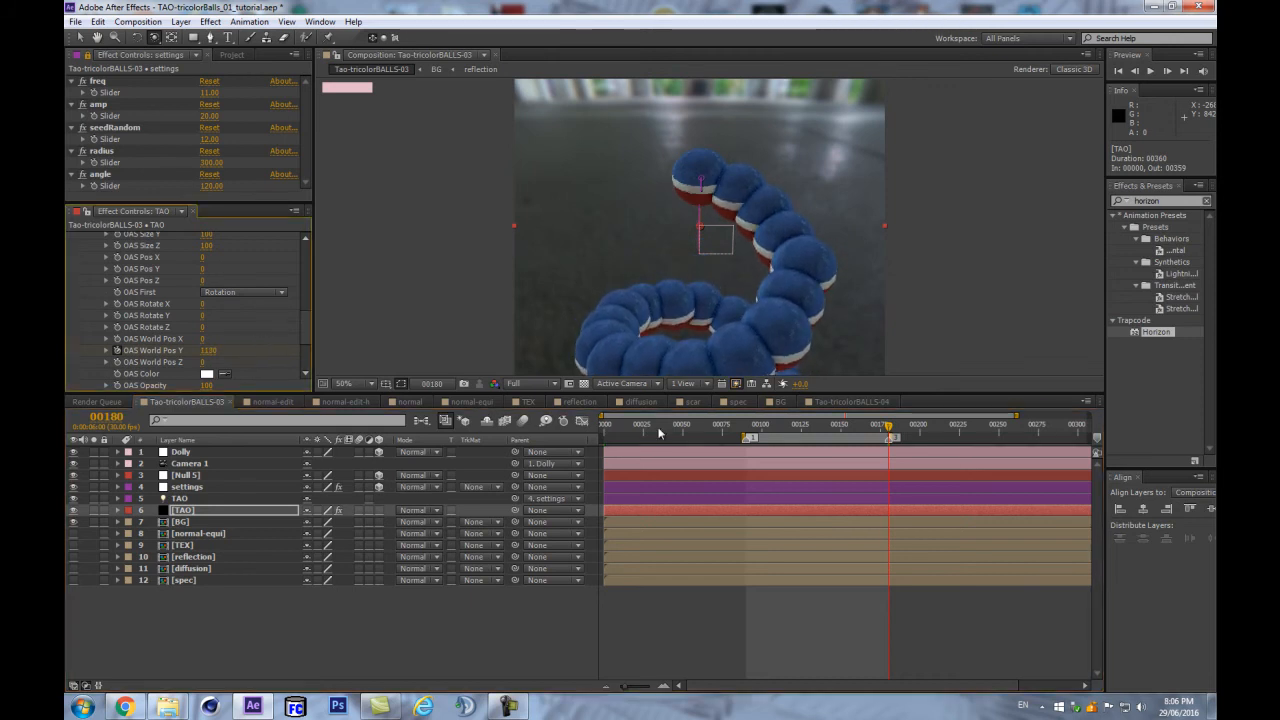
Compare the sphere chain at frames 90 and 180, and set the OAS World Pos Y keyframe at frame 180 to 1800
{"action": "left_click", "coordinate": [618, 427]}
{"action": "left_click_drag", "start_coordinate": [618, 428], "coordinate": [885, 428]}
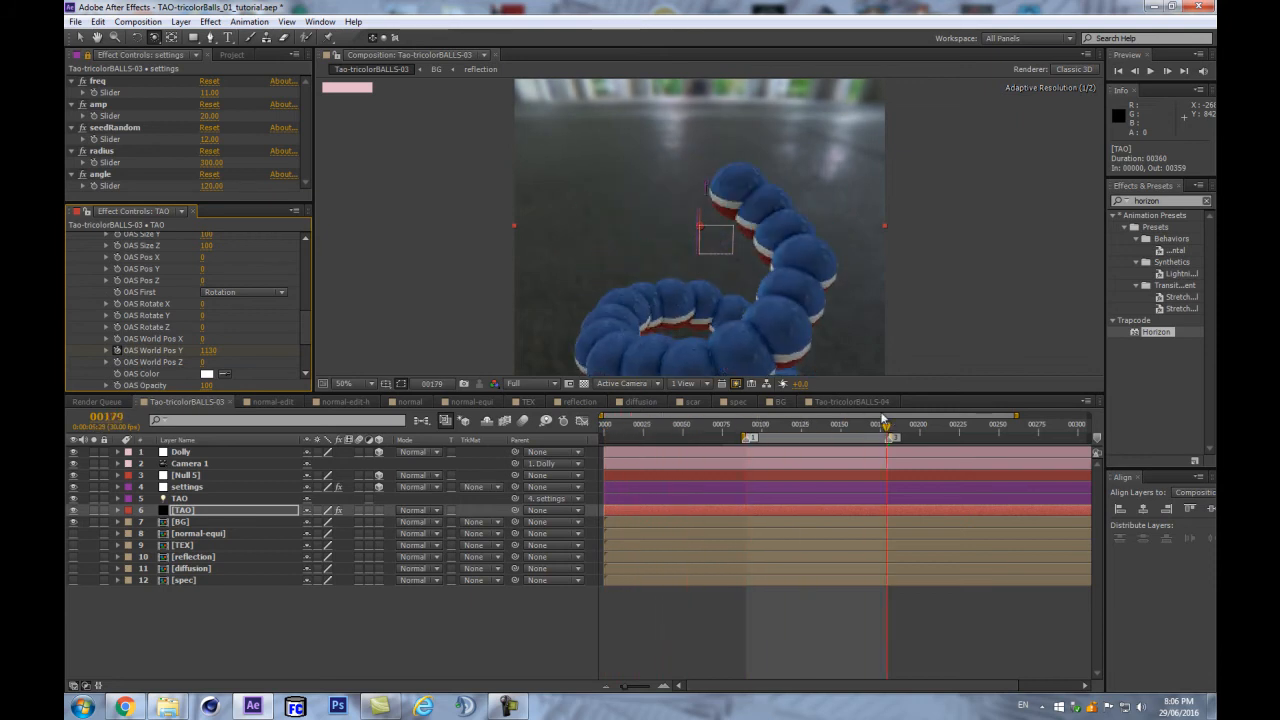
{"action": "scroll", "coordinate": [832, 294], "scroll_direction": "down", "scroll_amount": 2}
{"action": "key", "text": "1"}
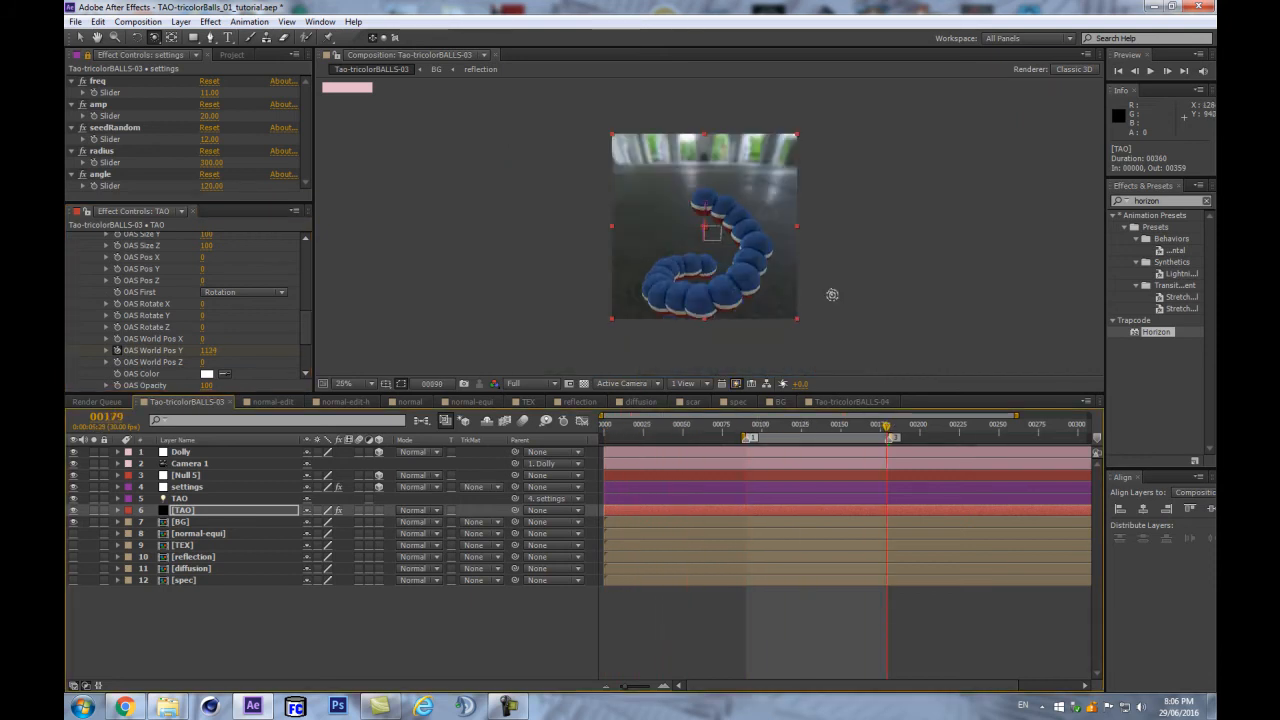
{"action": "key", "text": "2"}
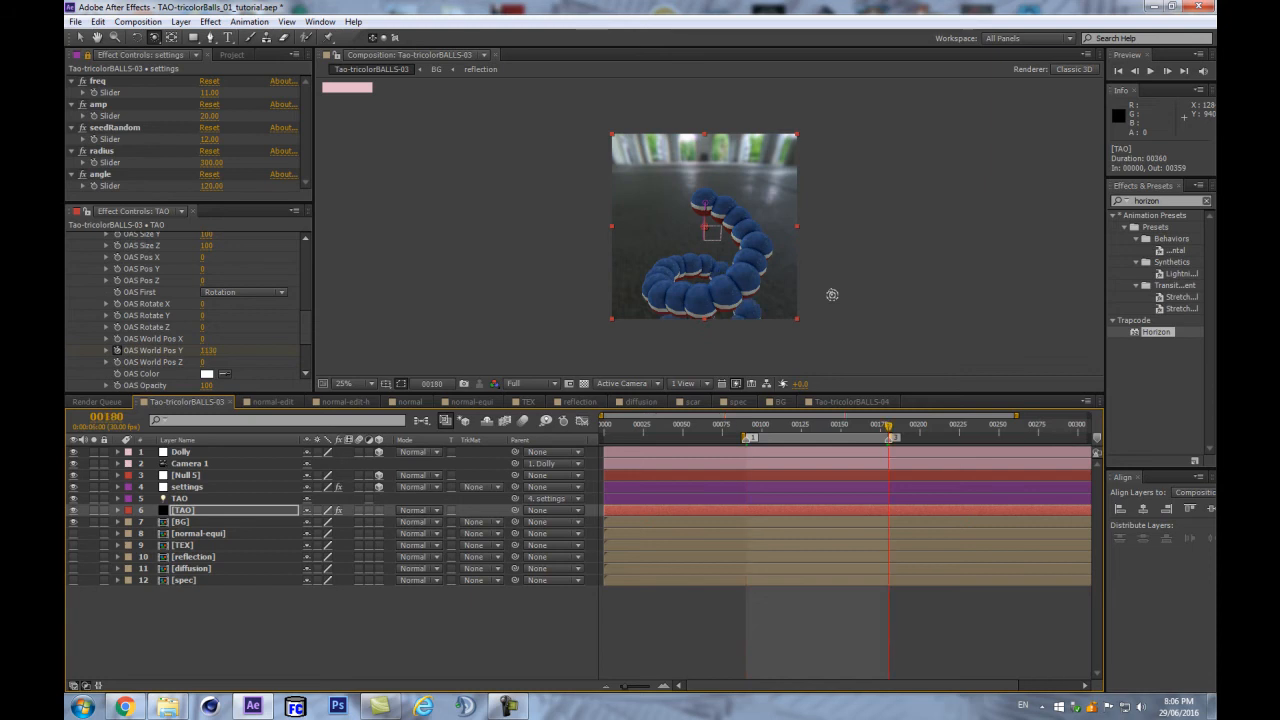
{"action": "key", "text": "1"}
{"action": "key", "text": "2"}
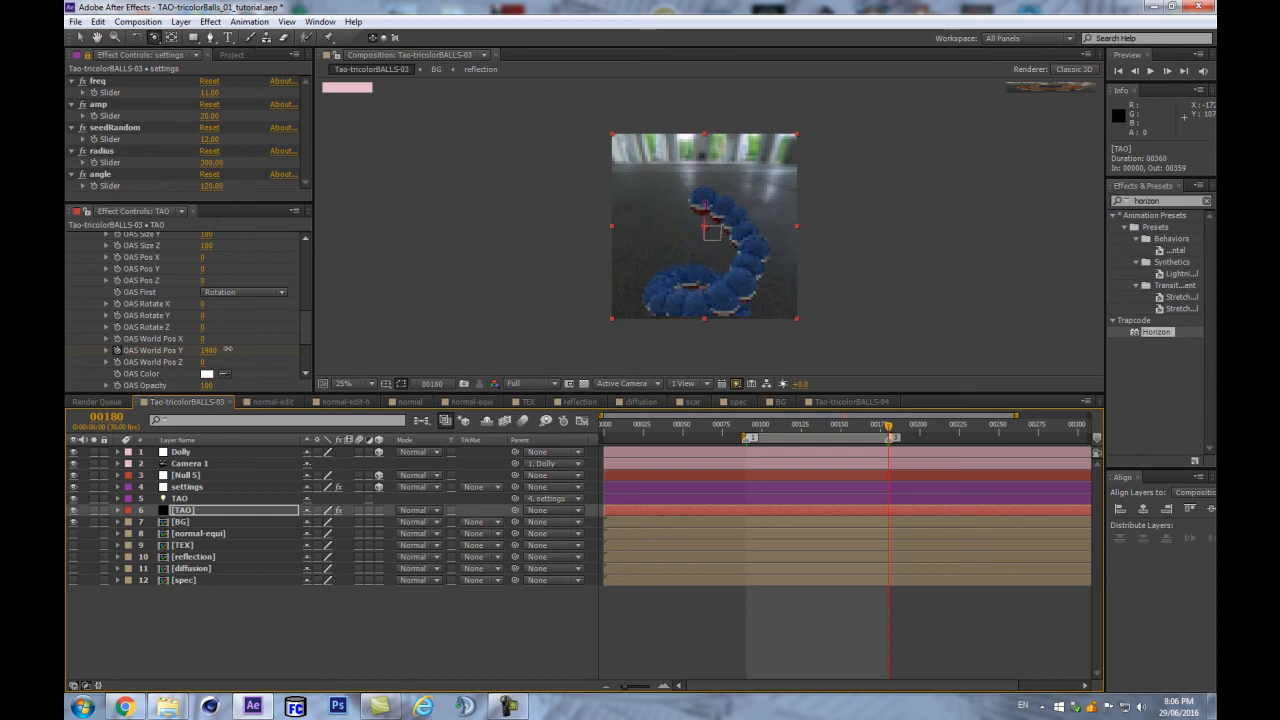
{"action": "left_click_drag", "start_coordinate": [245, 349], "coordinate": [245, 349]}
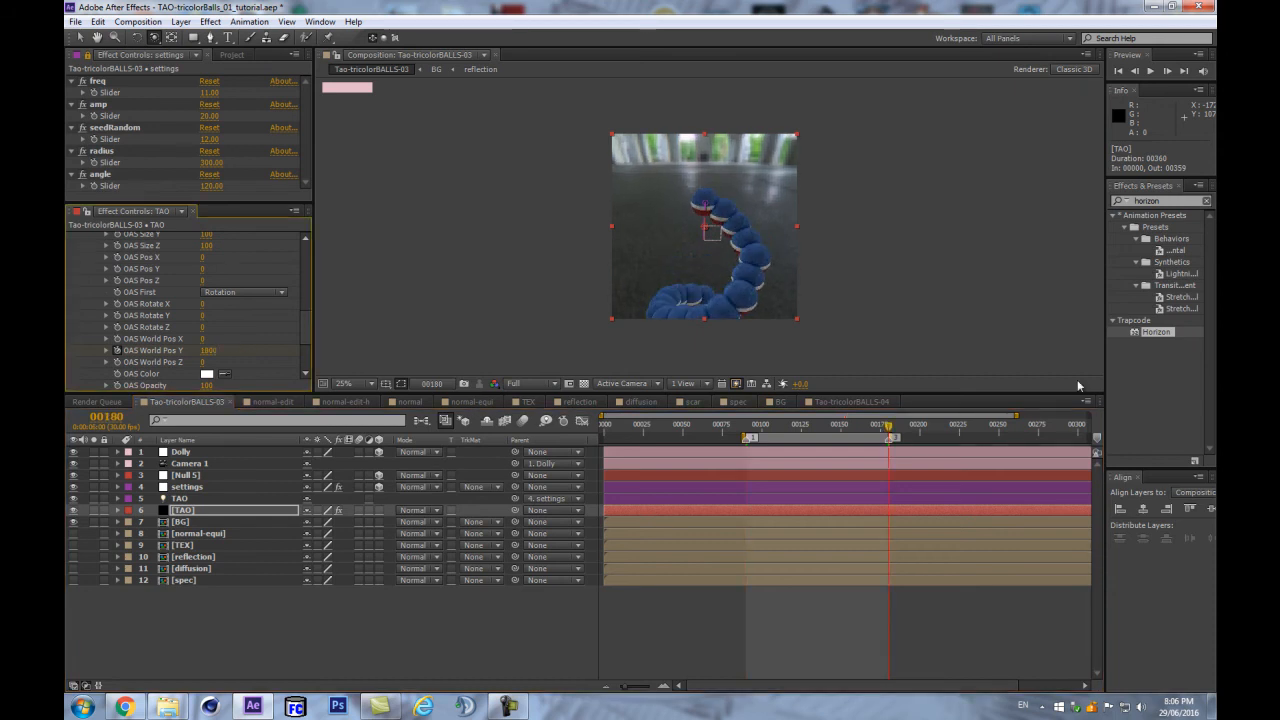
Preview the work area with no layer selected and examine the rising sphere chain at several frames, ending at frame 90
{"action": "left_click", "coordinate": [785, 428]}
{"action": "left_click_drag", "start_coordinate": [806, 430], "coordinate": [859, 428]}
{"action": "left_click", "coordinate": [273, 625]}
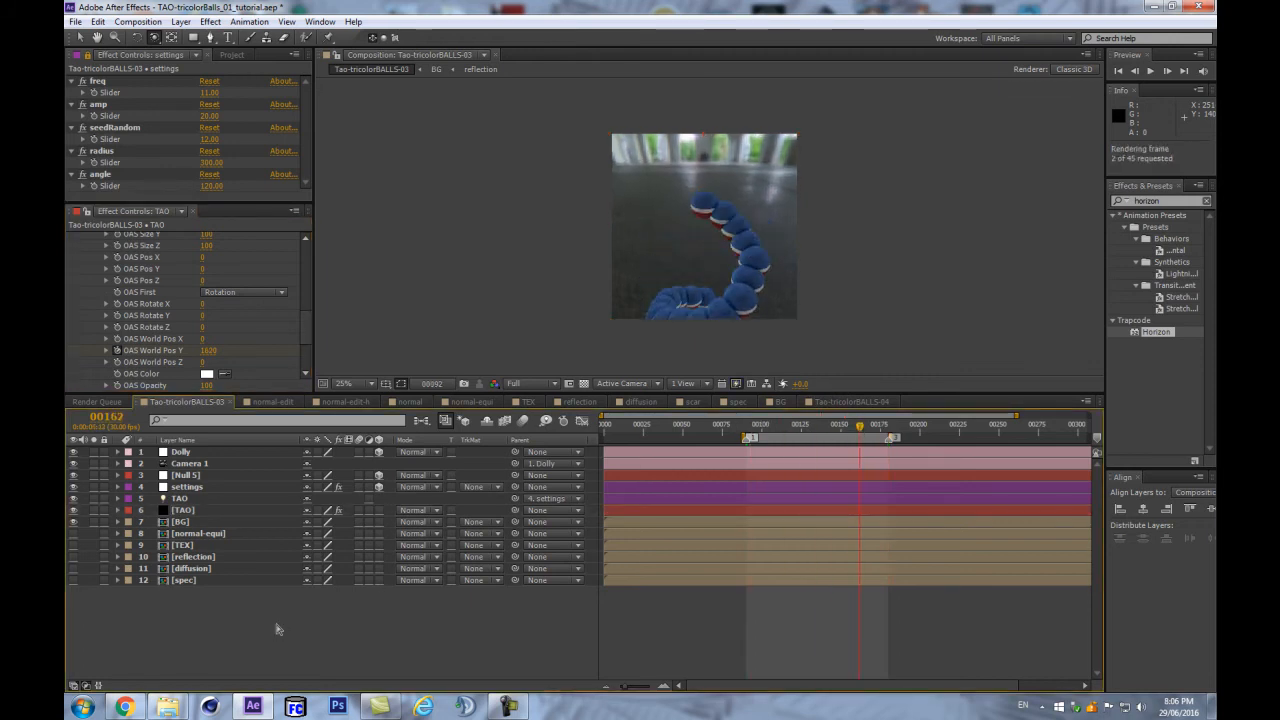
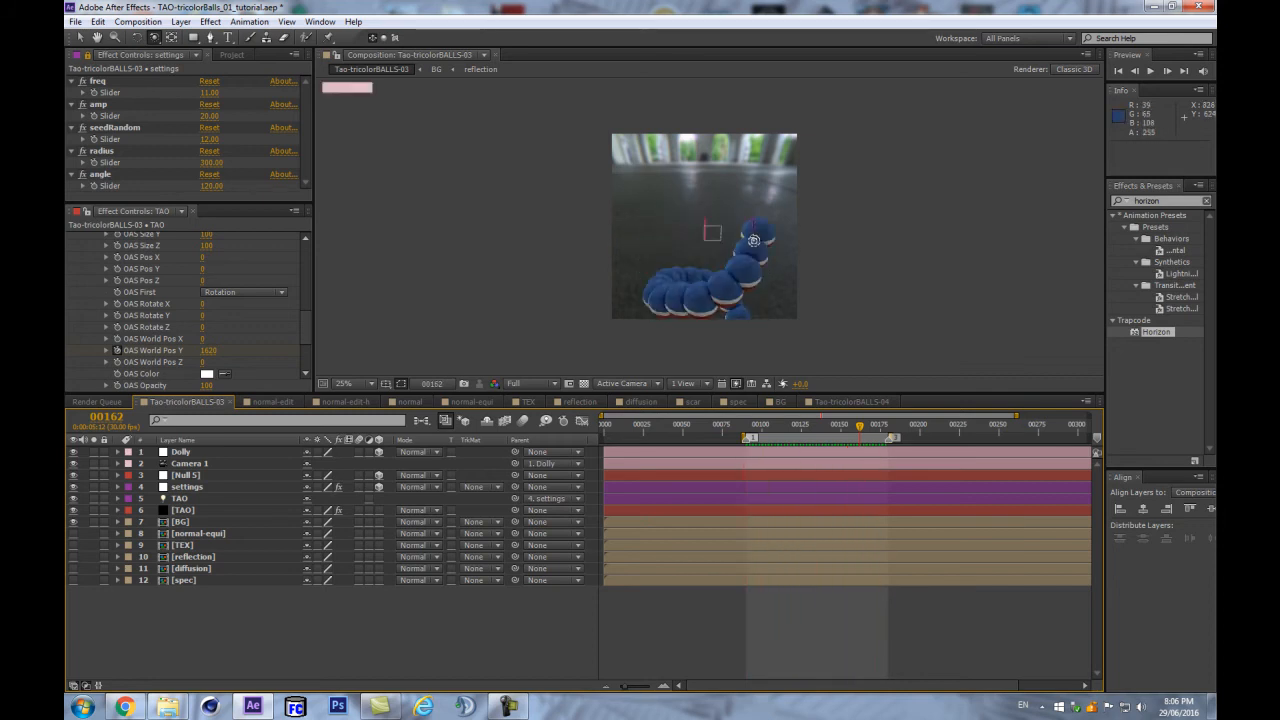
{"action": "key", "text": "space"}
{"action": "scroll", "coordinate": [754, 240], "scroll_direction": "up", "scroll_amount": 1}
{"action": "scroll", "coordinate": [757, 254], "scroll_direction": "down", "scroll_amount": 1}
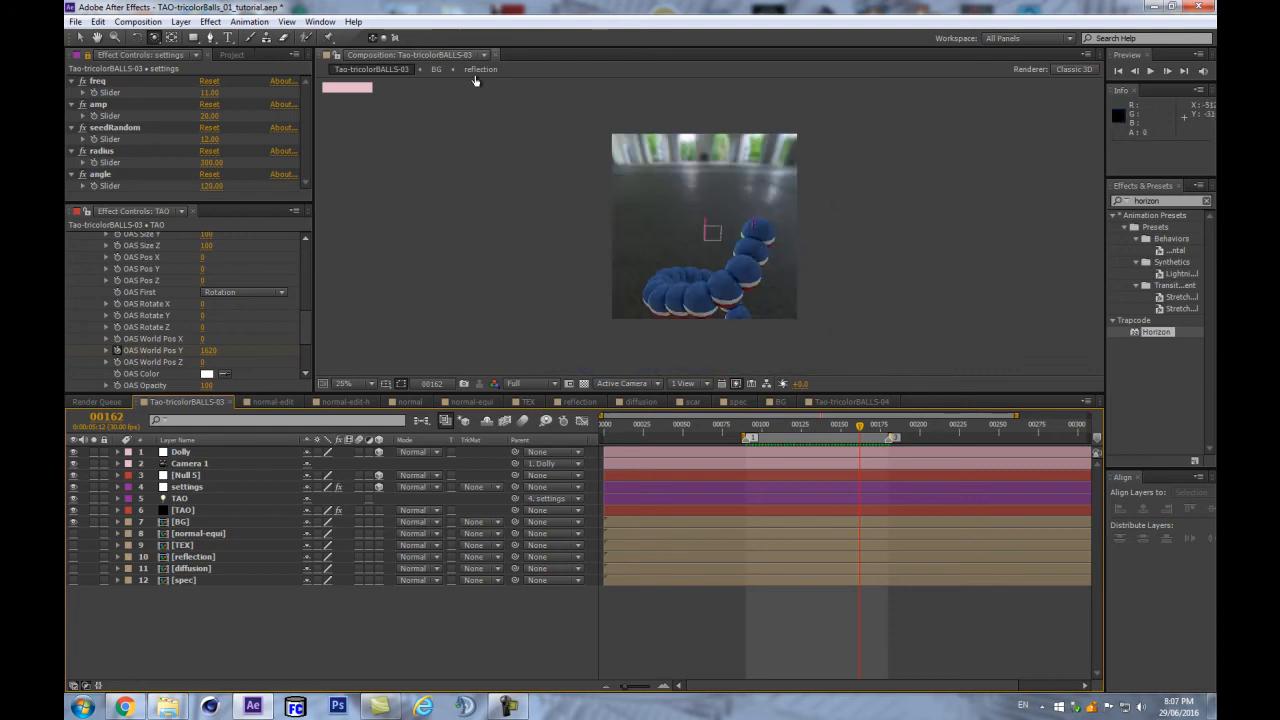
{"action": "left_click", "coordinate": [614, 428]}
{"action": "left_click_drag", "start_coordinate": [629, 437], "coordinate": [777, 337]}
{"action": "scroll", "coordinate": [739, 234], "scroll_direction": "up", "scroll_amount": 1}
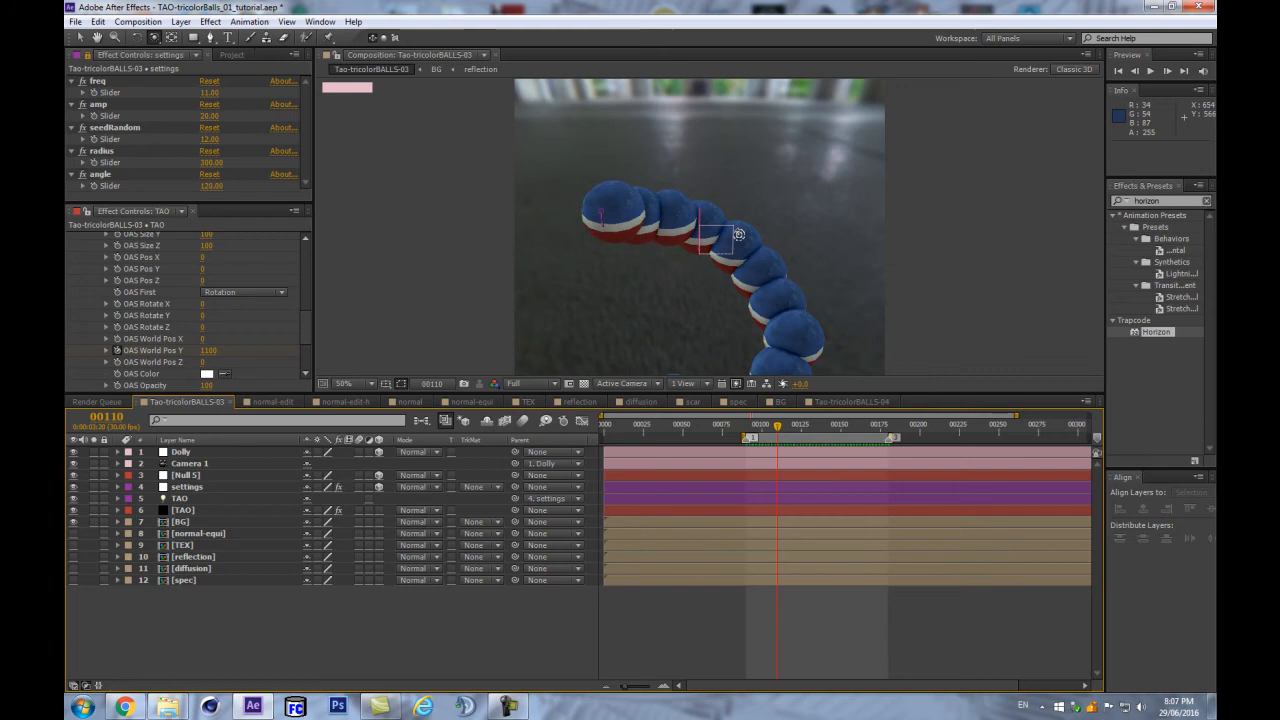
{"action": "scroll", "coordinate": [738, 234], "scroll_direction": "down", "scroll_amount": 1}
{"action": "left_click", "coordinate": [748, 427]}
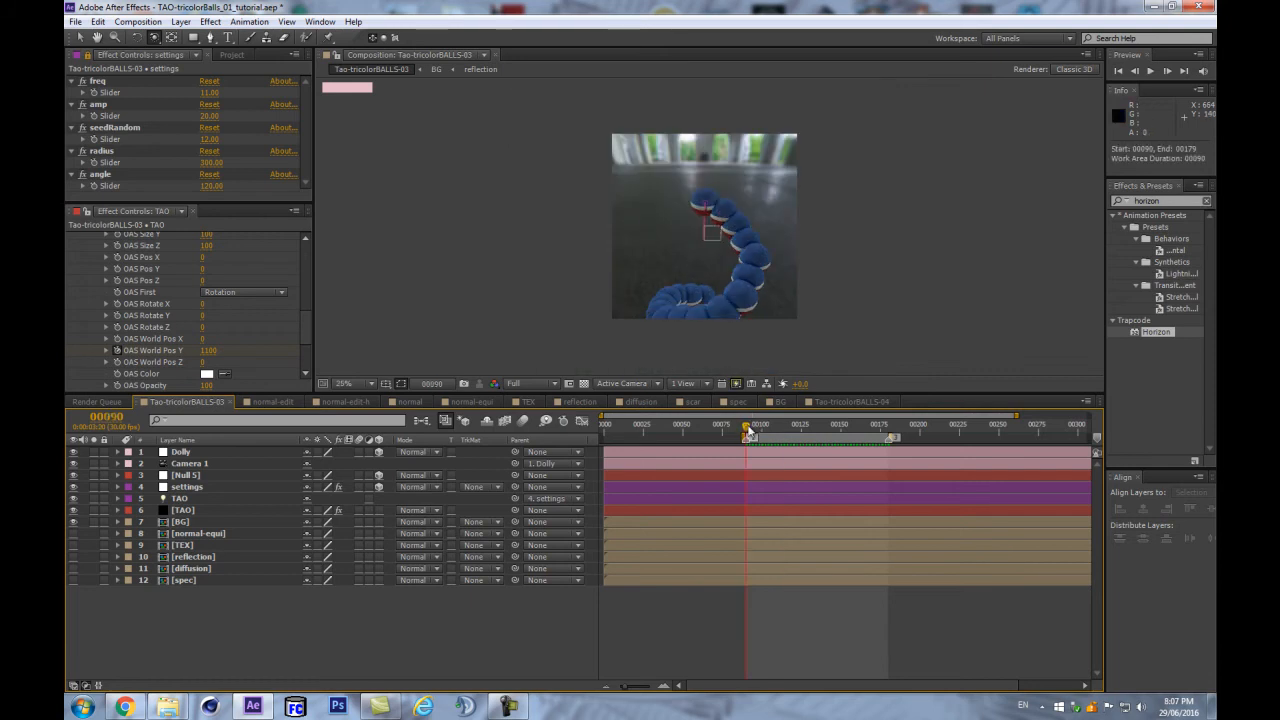
Reveal the settings null's position, move it up to a Y of about -80, and check the chain through frame 180
{"action": "key", "text": "v"}
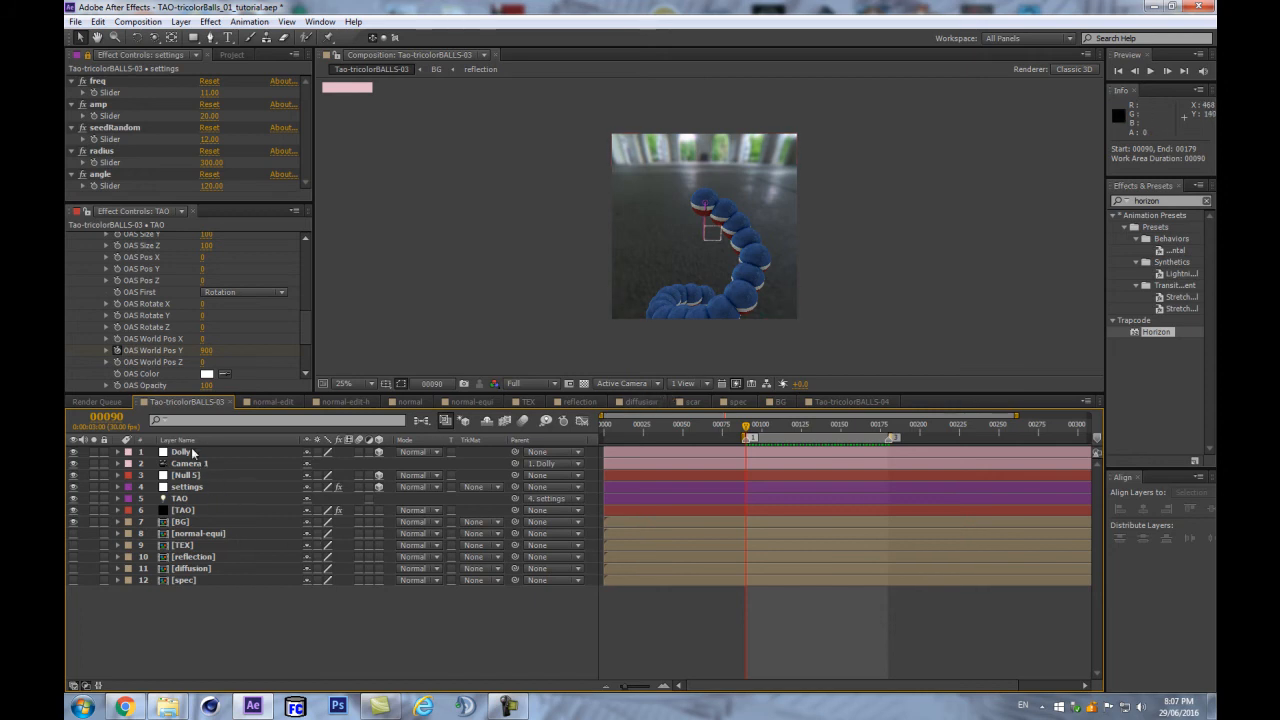
{"action": "left_click", "coordinate": [182, 486]}
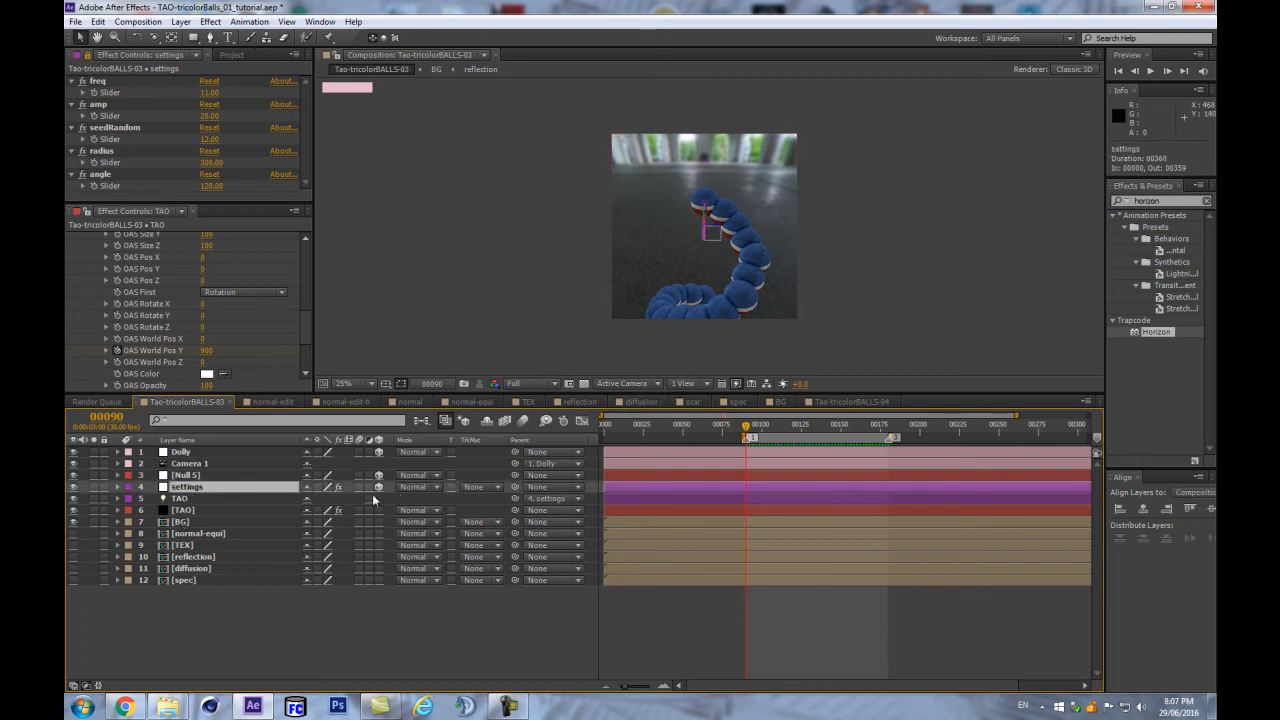
{"action": "key", "text": "p"}
{"action": "left_click_drag", "start_coordinate": [334, 498], "coordinate": [269, 514]}
{"action": "left_click_drag", "start_coordinate": [766, 420], "coordinate": [894, 439]}
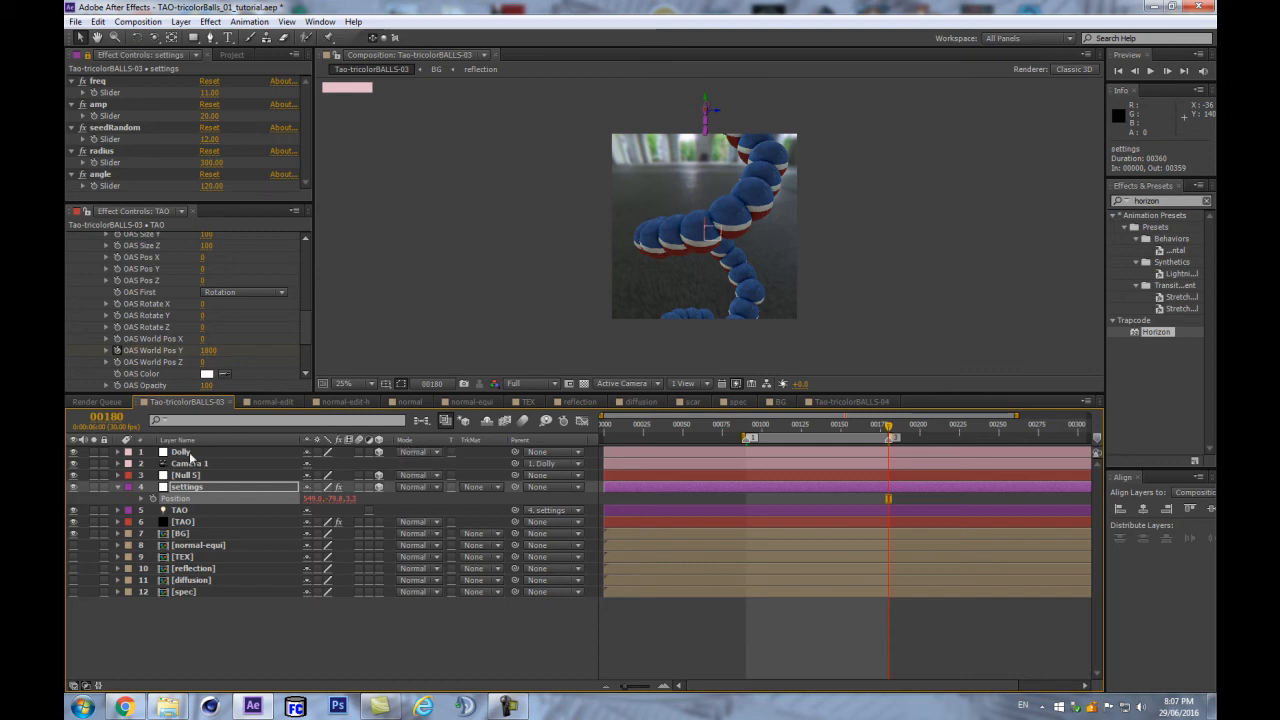
Reveal the Dolly null's rotation properties
{"action": "left_click", "coordinate": [190, 455]}
{"action": "key", "text": "r"}
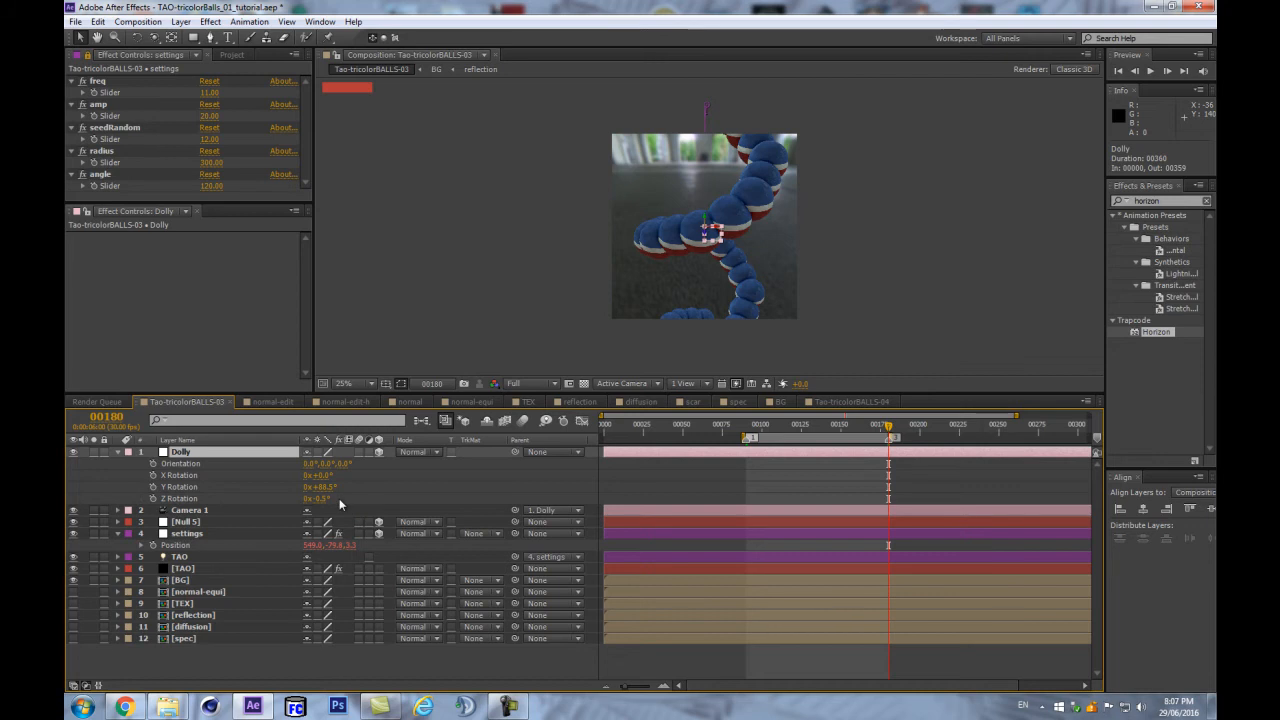
{"action": "left_click", "coordinate": [184, 510]}
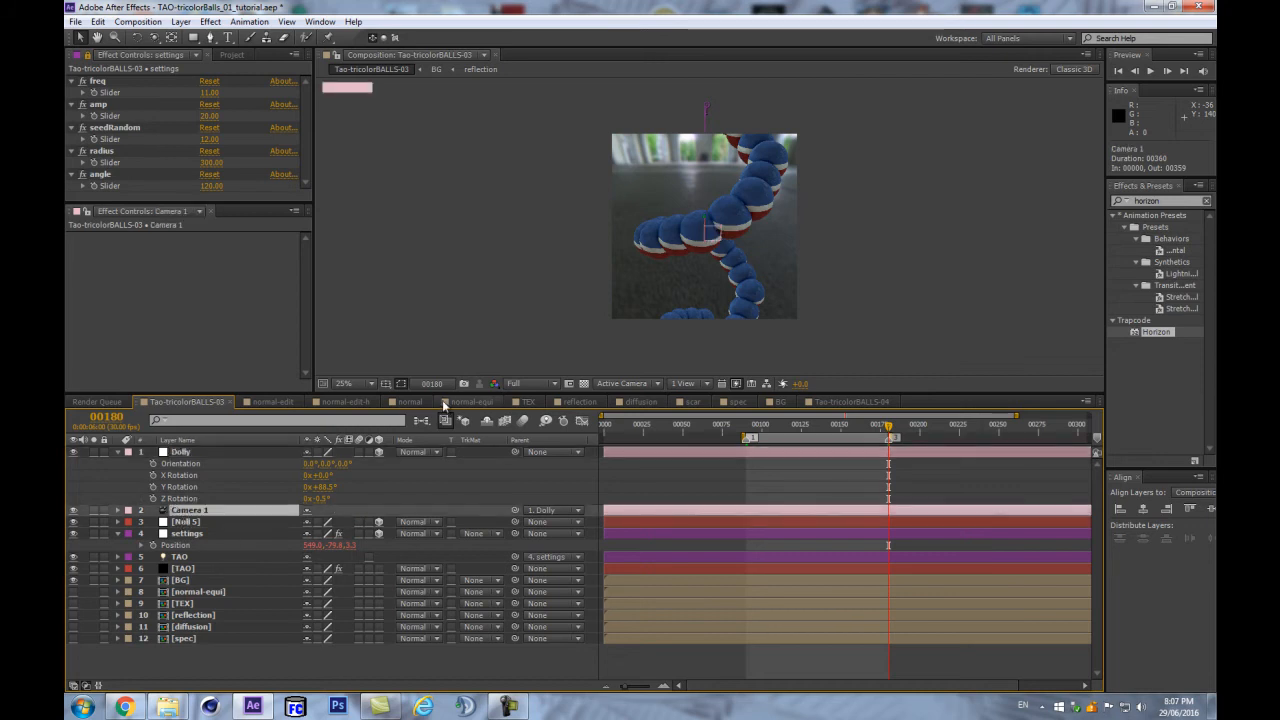
{"action": "left_click_drag", "start_coordinate": [700, 227], "coordinate": [704, 219]}
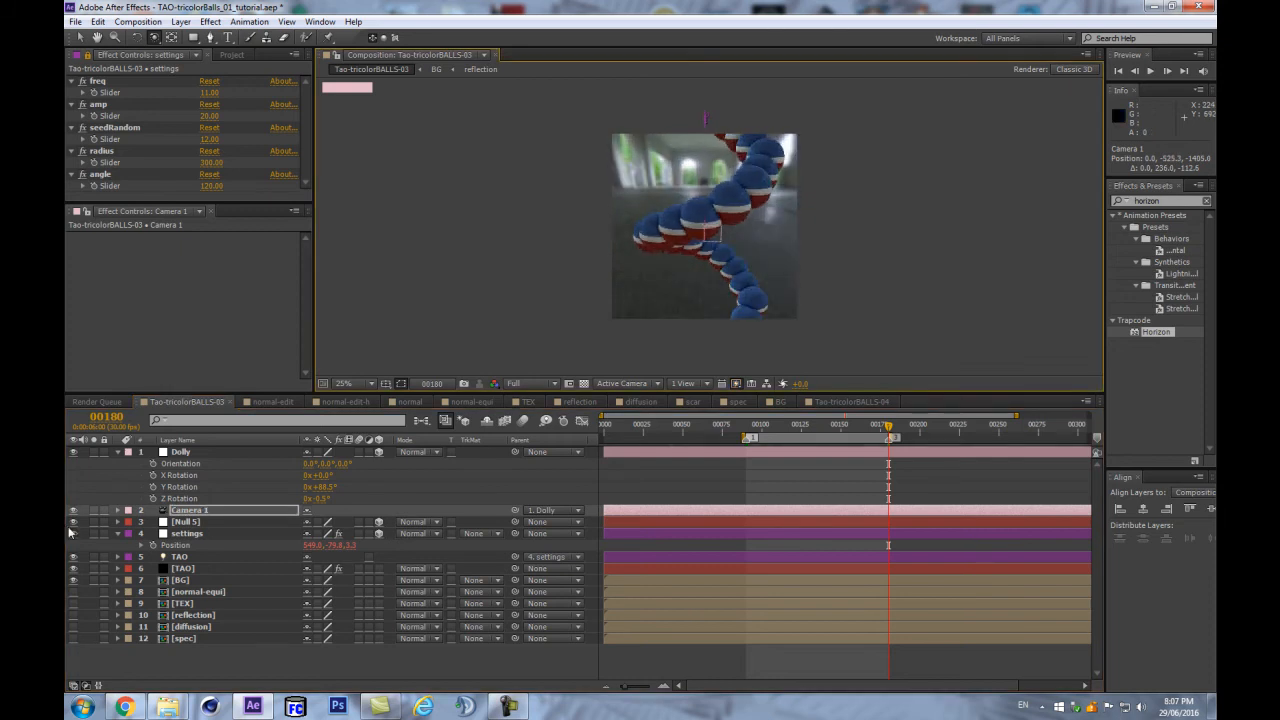
{"action": "key", "text": "ctrl+z"}
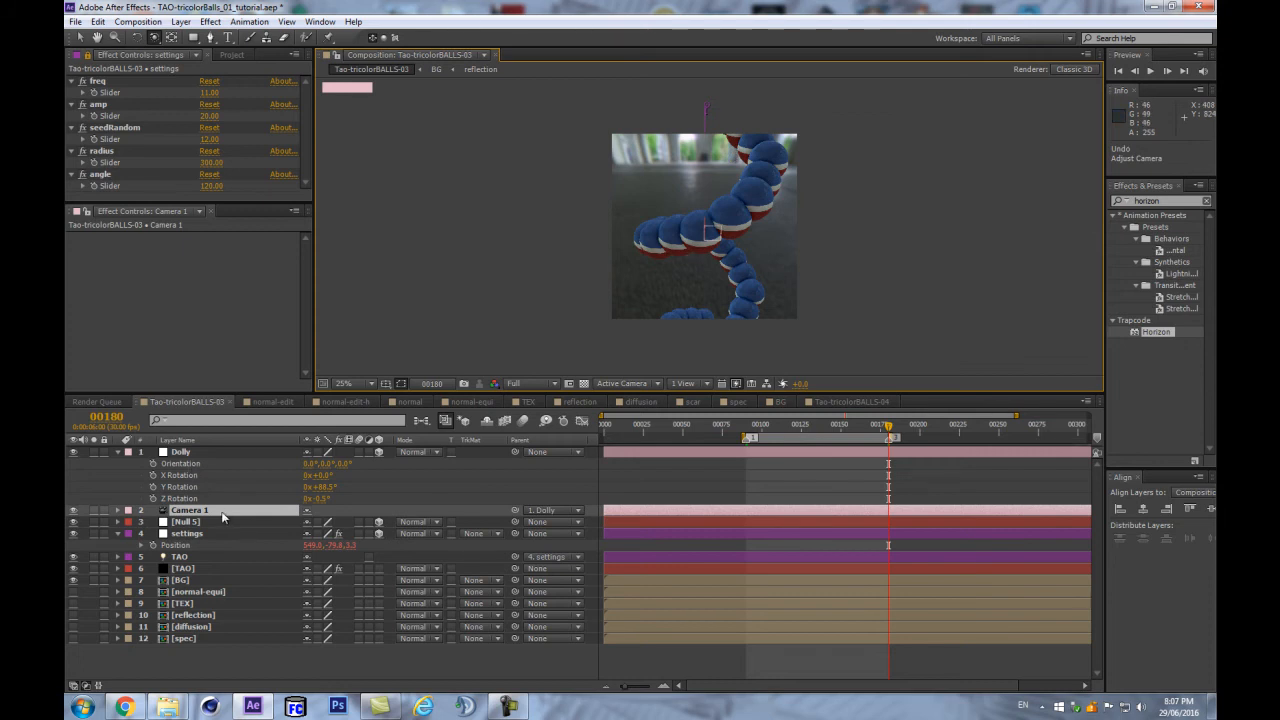
Reveal Camera 1's position, remove its parent, and reset the position to 540, 540, -1500
{"action": "key", "text": "p"}
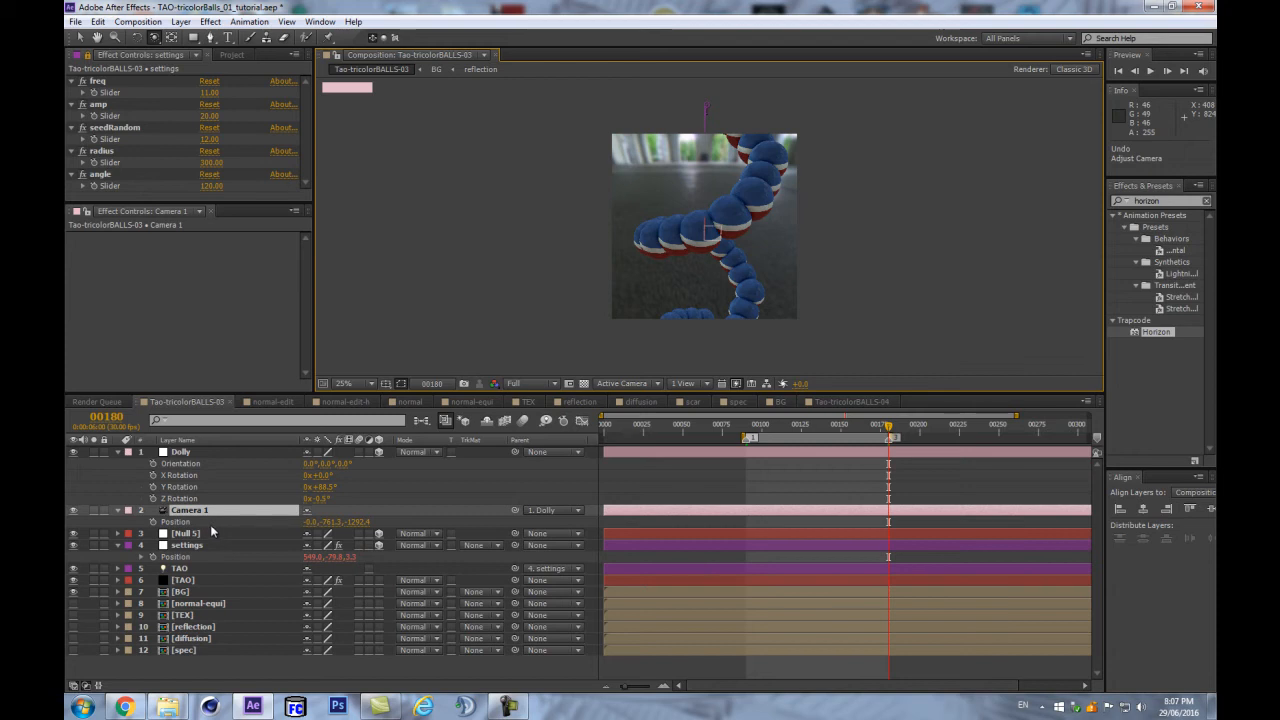
{"action": "right_click", "coordinate": [212, 524]}
{"action": "left_click", "coordinate": [242, 619]}
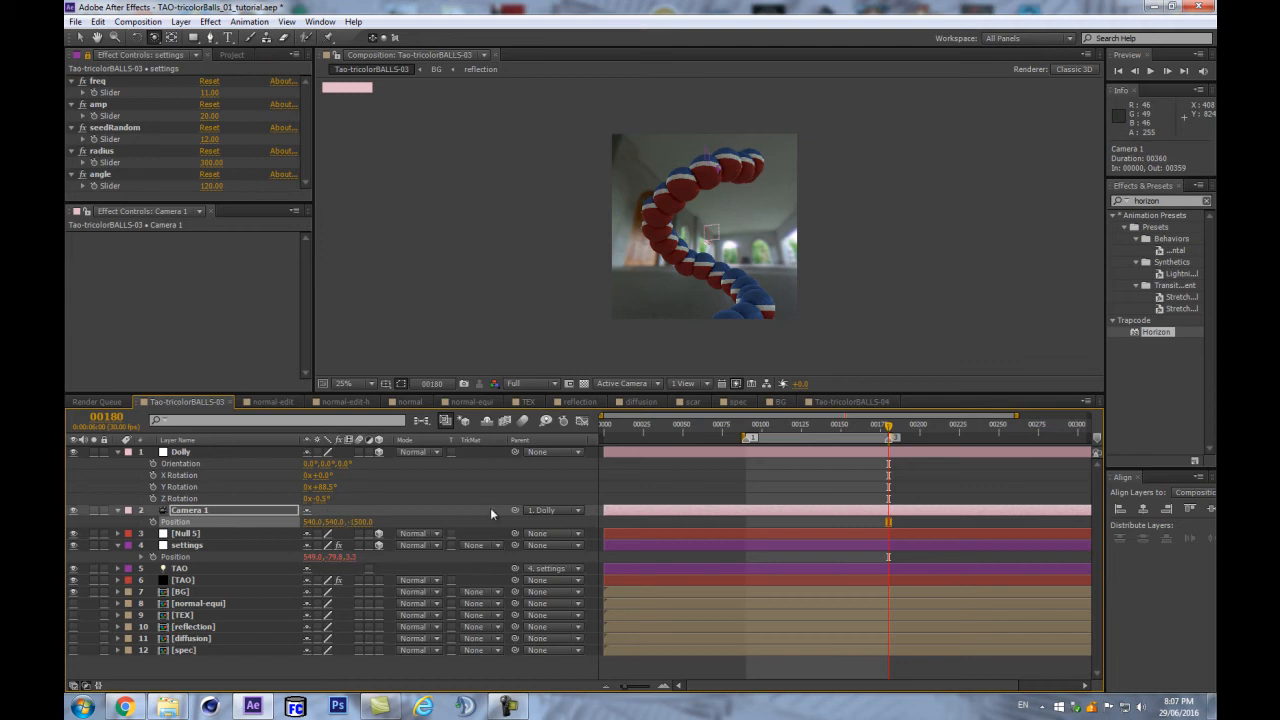
{"action": "left_click", "coordinate": [541, 510]}
{"action": "left_click", "coordinate": [561, 312]}
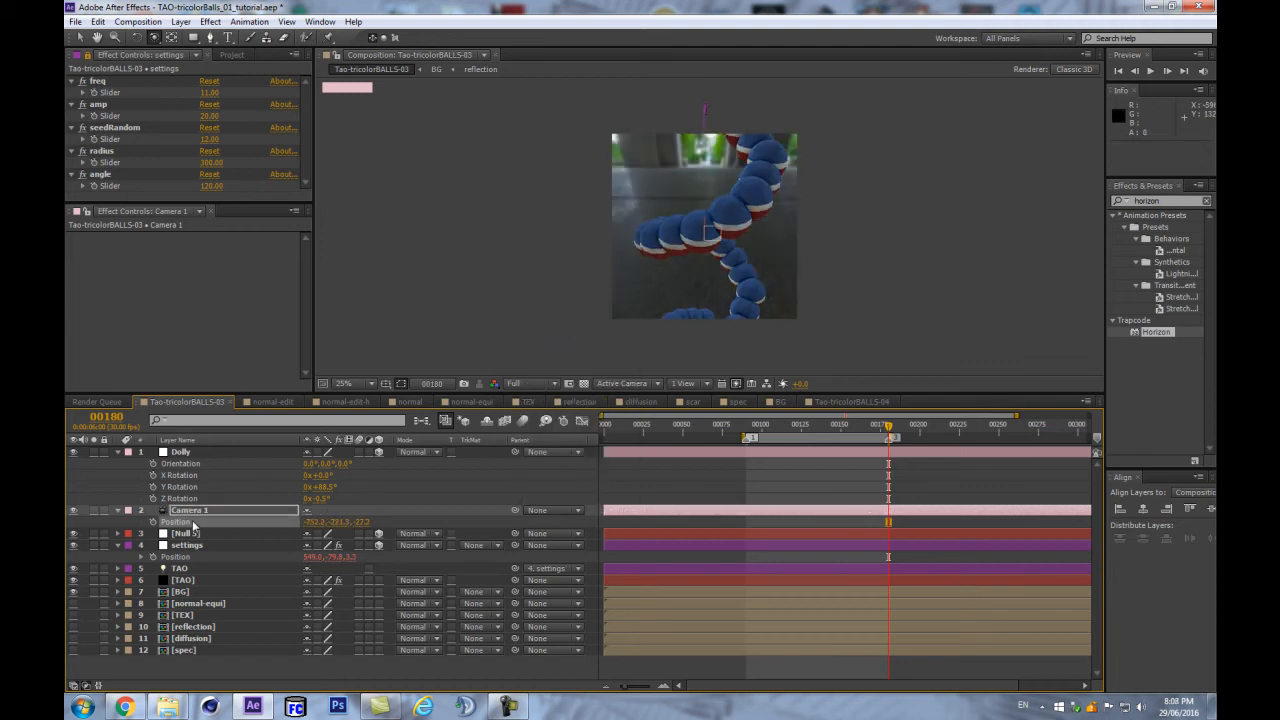
{"action": "right_click", "coordinate": [194, 524]}
{"action": "left_click", "coordinate": [226, 613]}
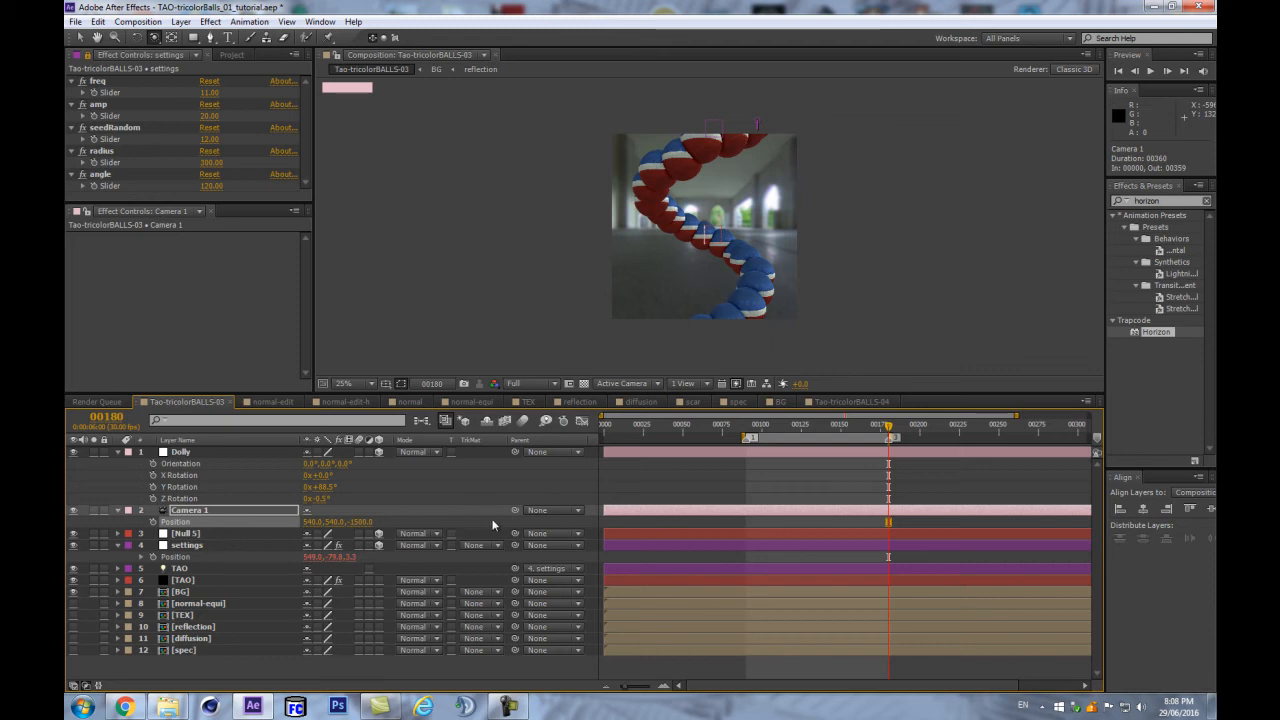
Undo the camera's parenting to the rotated Dolly null and set the Dolly's Y and Z rotation to 0°
{"action": "left_click_drag", "start_coordinate": [515, 510], "coordinate": [190, 452]}
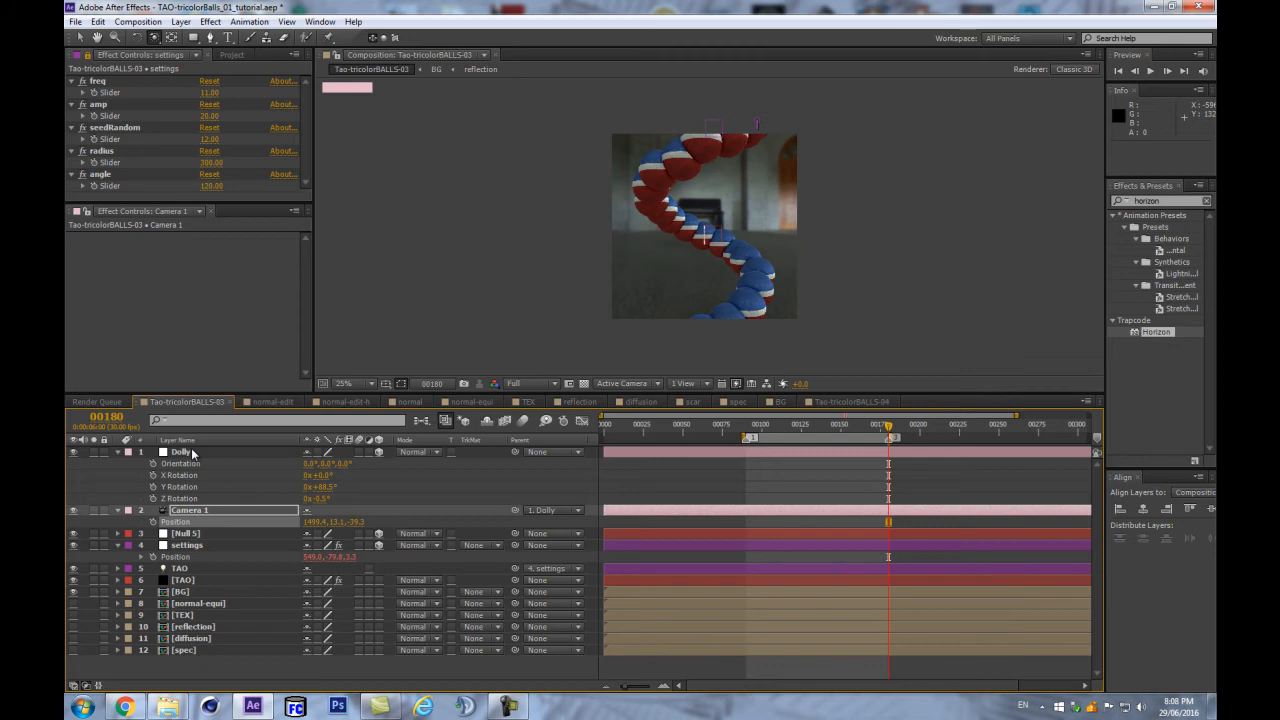
{"action": "key", "text": "ctrl+z"}
{"action": "left_click", "coordinate": [324, 487]}
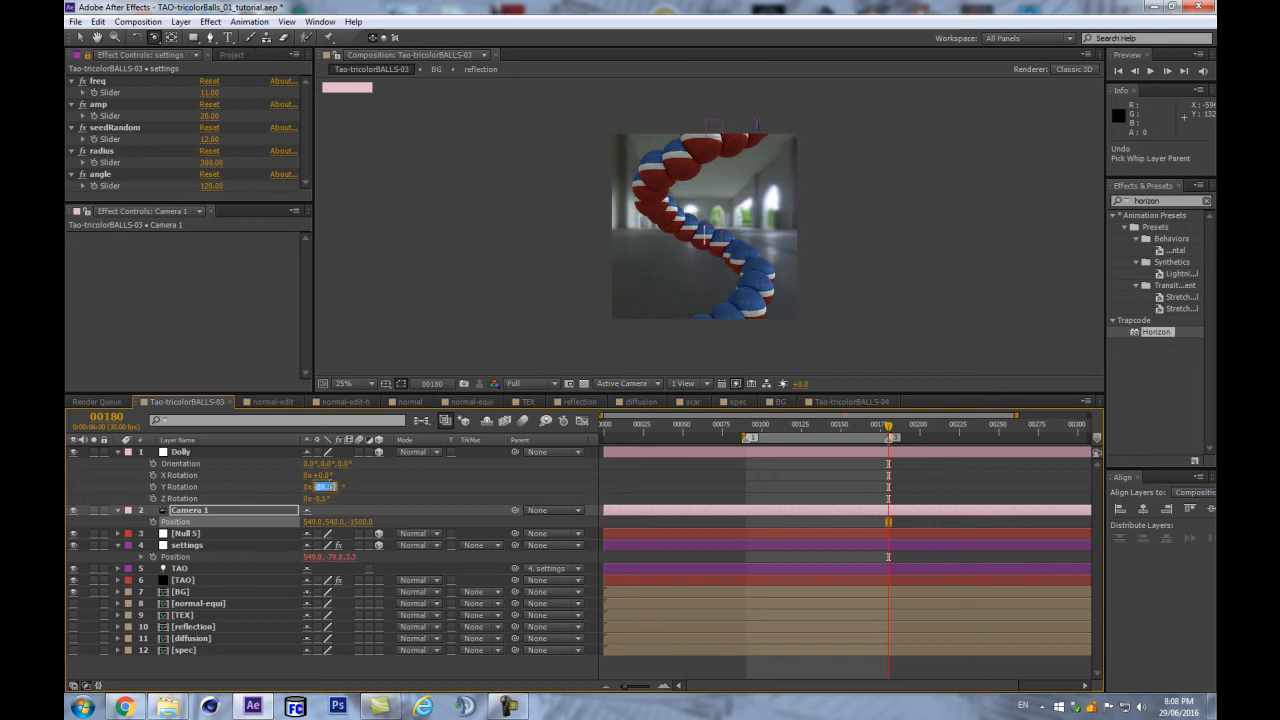
{"action": "type", "text": "0"}
{"action": "key", "text": "Return"}
{"action": "left_click", "coordinate": [324, 498]}
{"action": "type", "text": "0"}
{"action": "key", "text": "Return"}
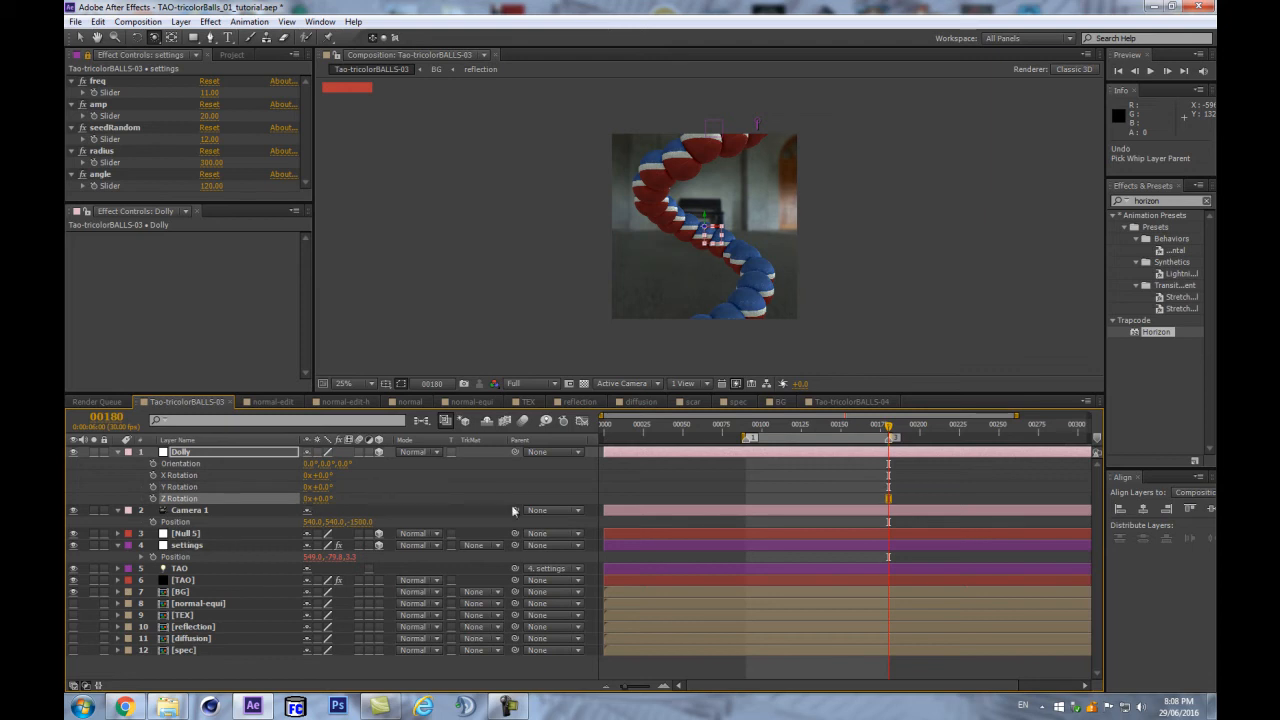
Parent Camera 1 to the Dolly null and set the Dolly's Y rotation to 90°
{"action": "left_click_drag", "start_coordinate": [515, 509], "coordinate": [186, 455]}
{"action": "left_click_drag", "start_coordinate": [328, 493], "coordinate": [391, 490]}
{"action": "key", "text": "Return"}
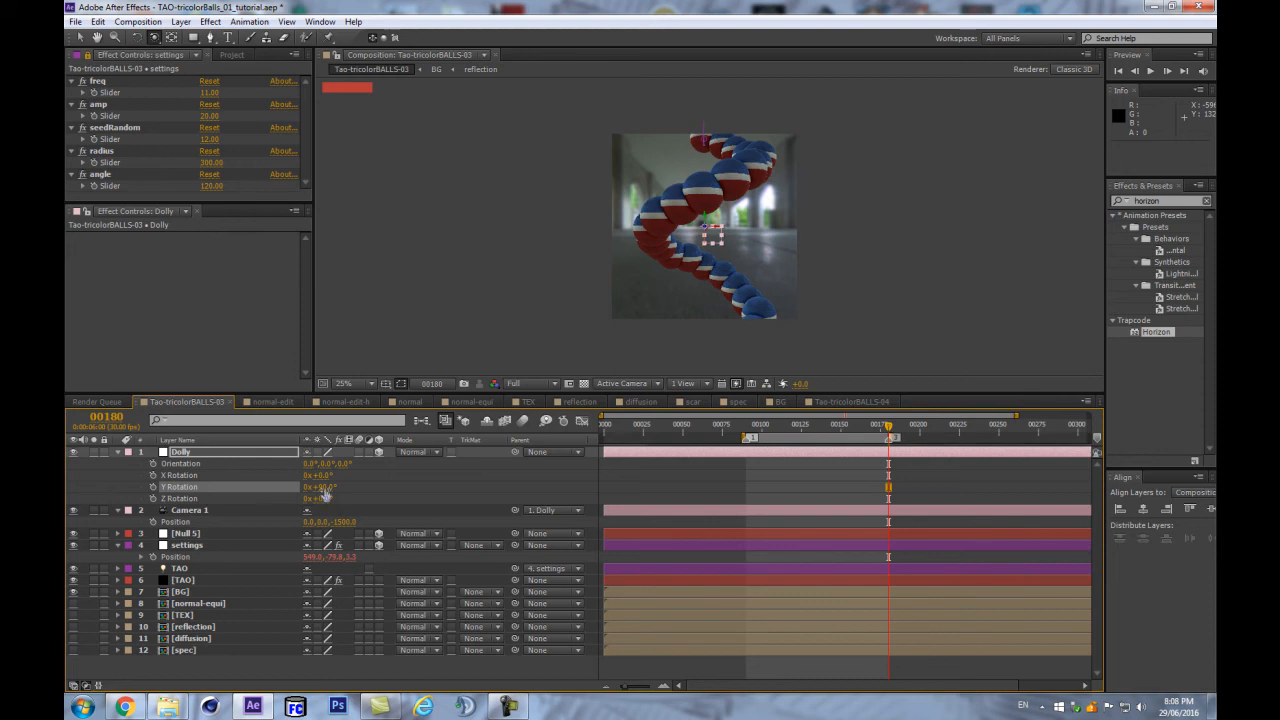
{"action": "scroll", "coordinate": [800, 245], "scroll_direction": "up", "scroll_amount": 1}
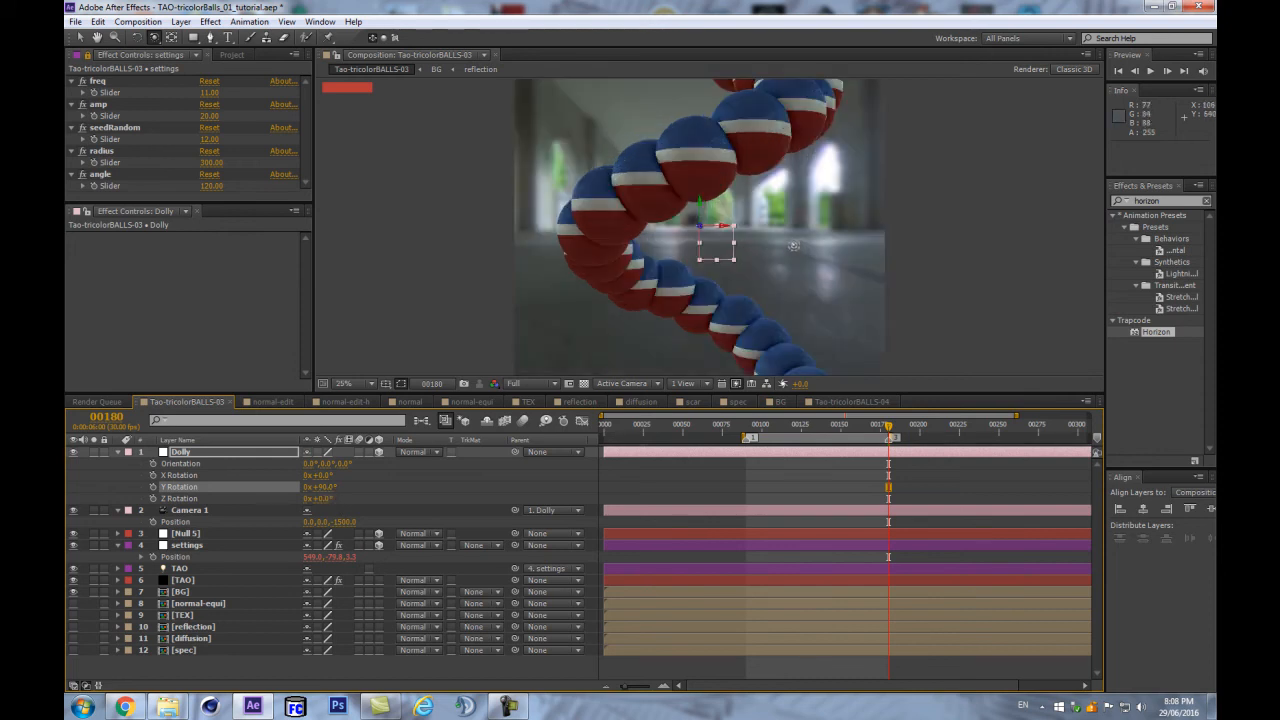
{"action": "scroll", "coordinate": [795, 244], "scroll_direction": "down", "scroll_amount": 1}
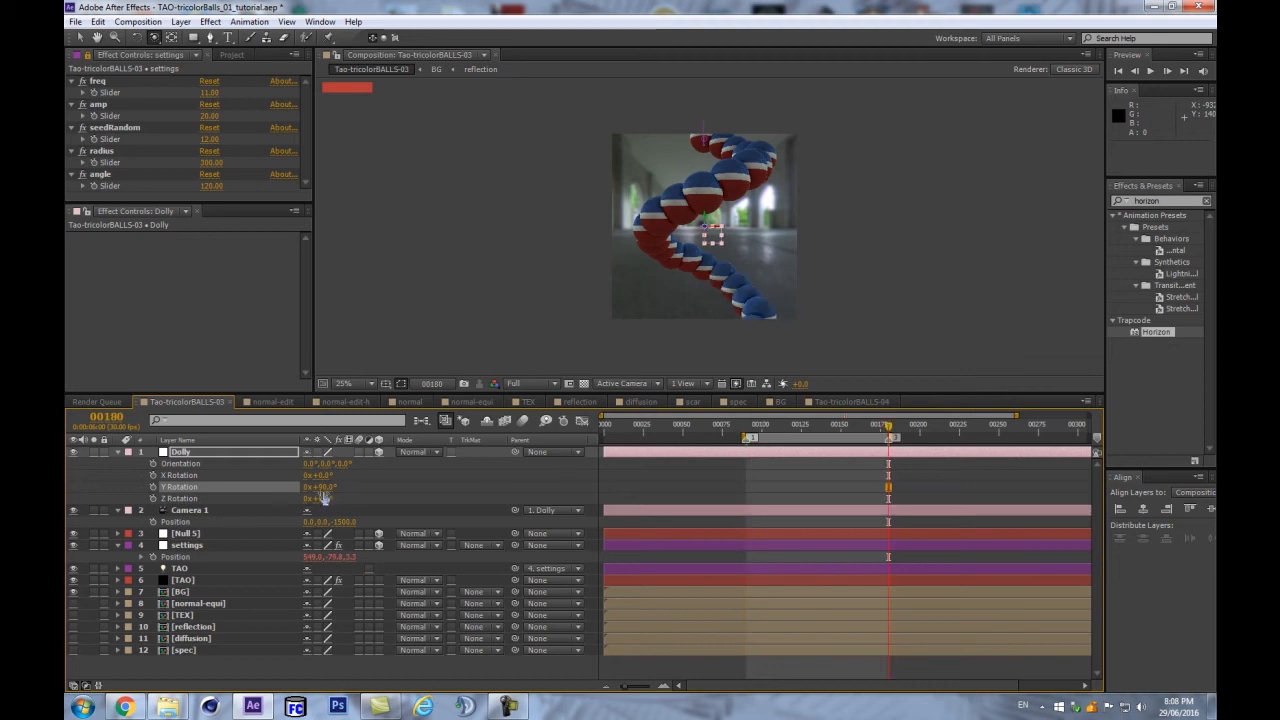
Reveal the TAO layer's keyframed property and set OAS World Pos Y to 2710 at frame 180
{"action": "left_click", "coordinate": [190, 580]}
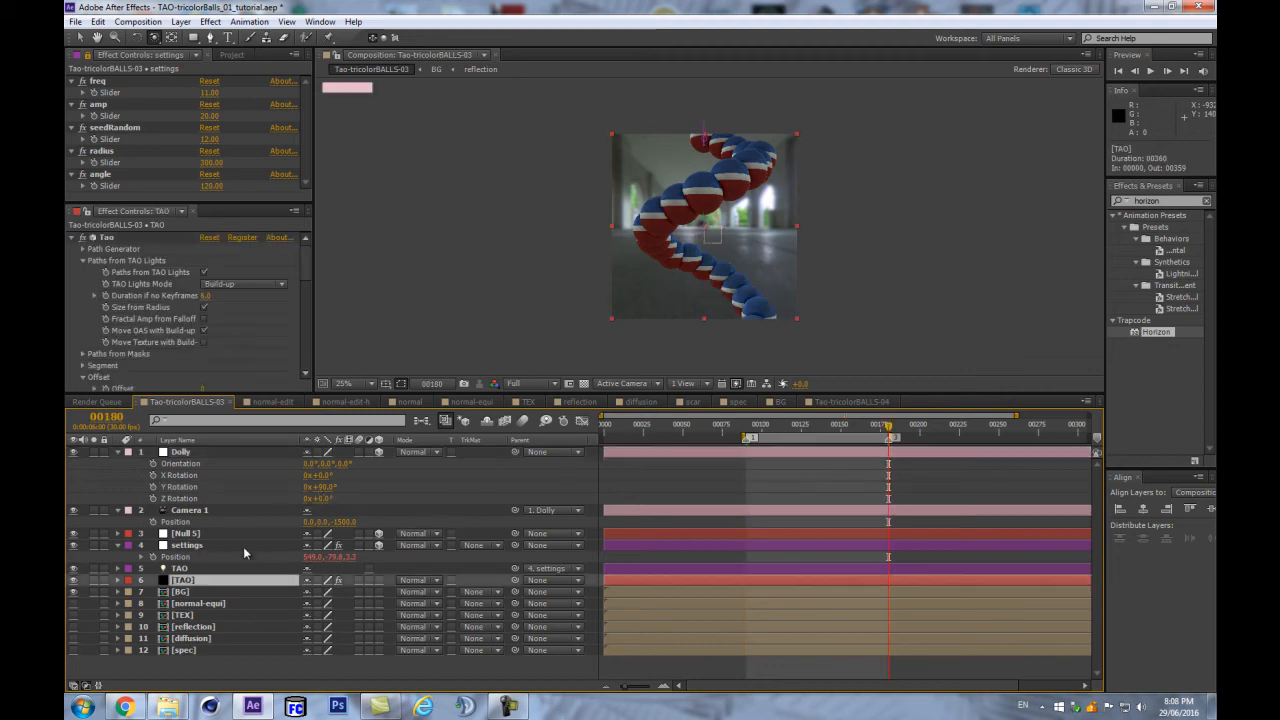
{"action": "key", "text": "u"}
{"action": "left_click_drag", "start_coordinate": [312, 604], "coordinate": [376, 606]}
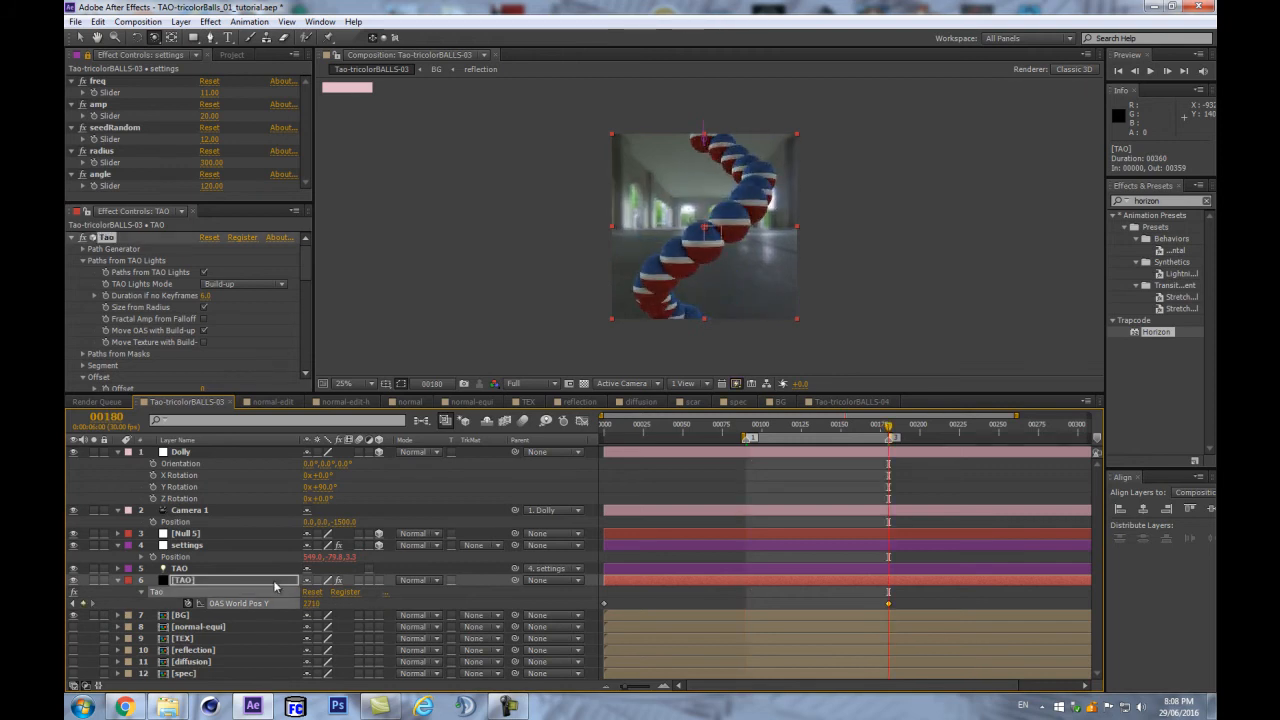
Lower the composition preview resolution to Quarter and RAM-preview the work area
{"action": "key", "text": "KP_0"}
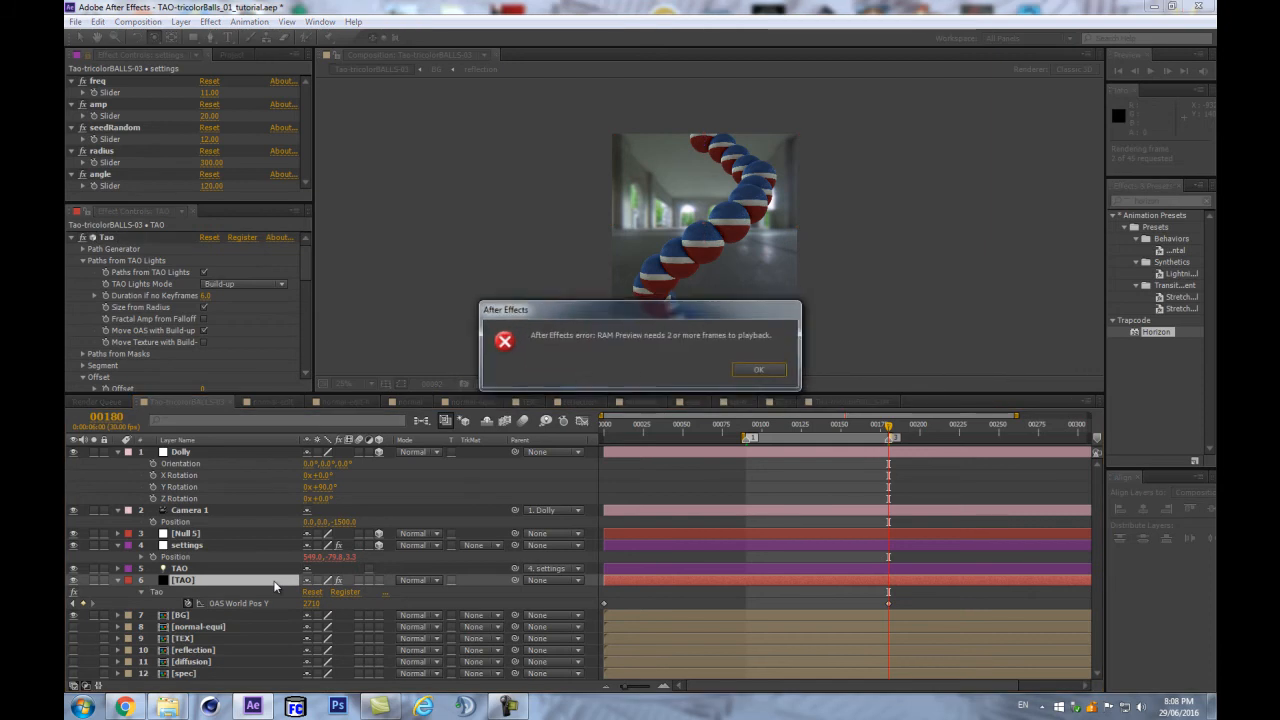
{"action": "key", "text": "Return"}
{"action": "left_click", "coordinate": [529, 384]}
{"action": "left_click", "coordinate": [533, 467]}
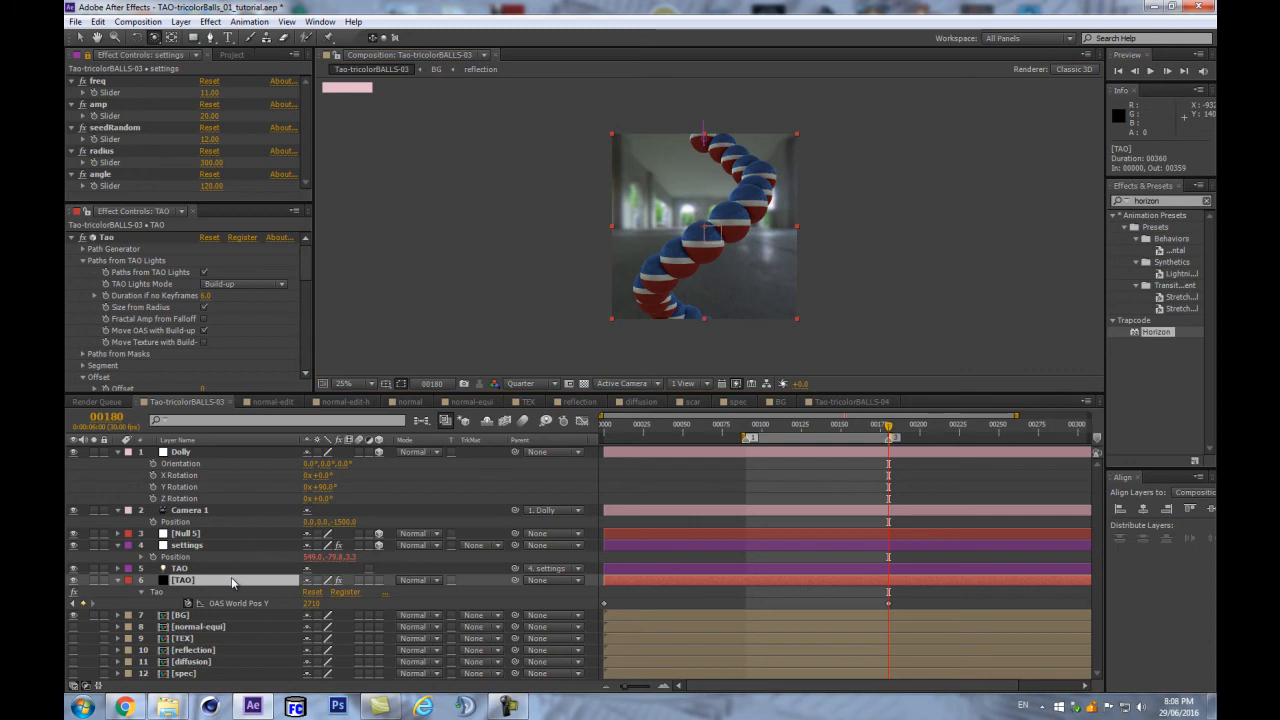
{"action": "key", "text": "KP_0"}
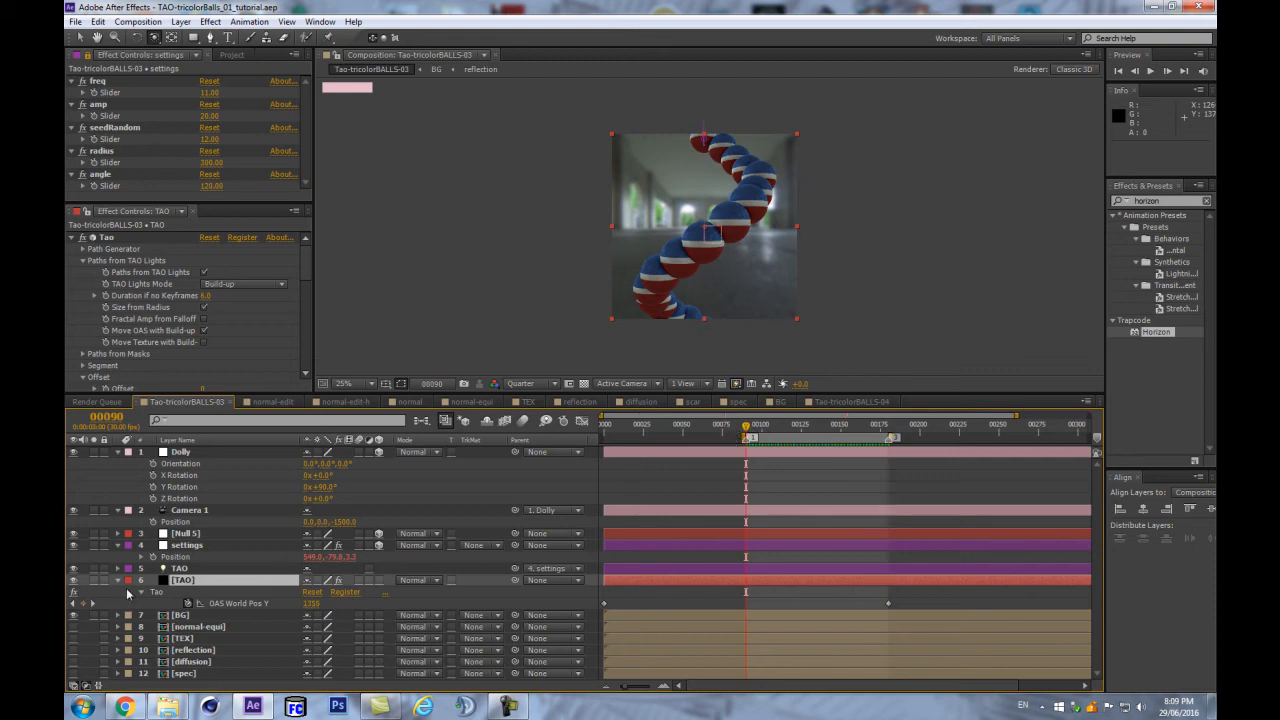
Set the settings null's Y position to -179.8 and RAM-preview the loop
{"action": "left_click", "coordinate": [183, 546]}
{"action": "left_click_drag", "start_coordinate": [330, 556], "coordinate": [220, 560]}
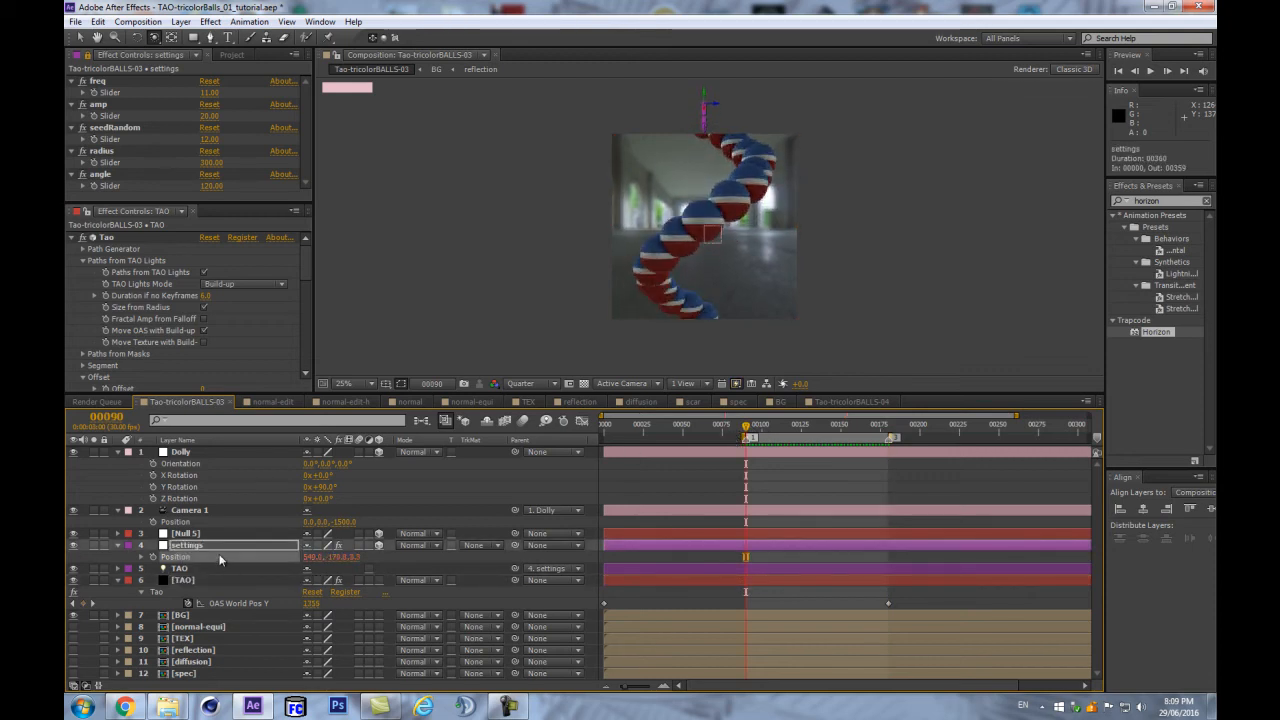
{"action": "key", "text": "KP_0"}
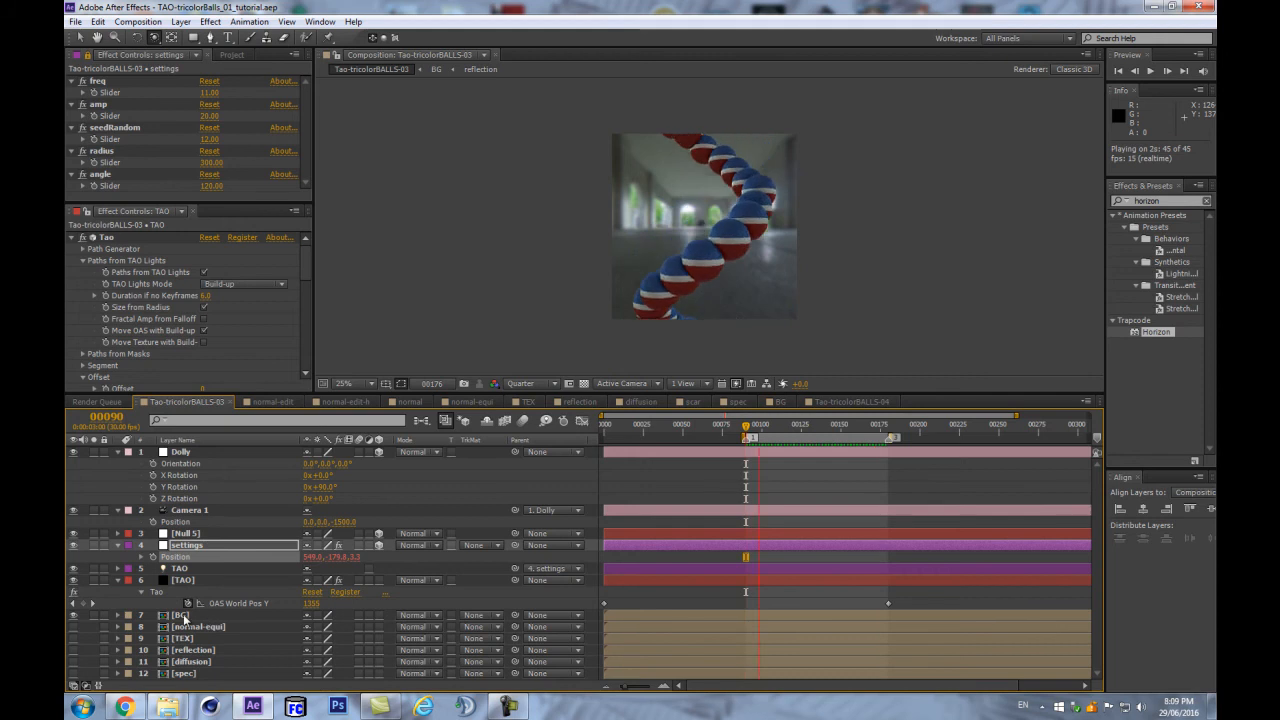
{"action": "key", "text": "space"}
{"action": "left_click", "coordinate": [204, 580]}
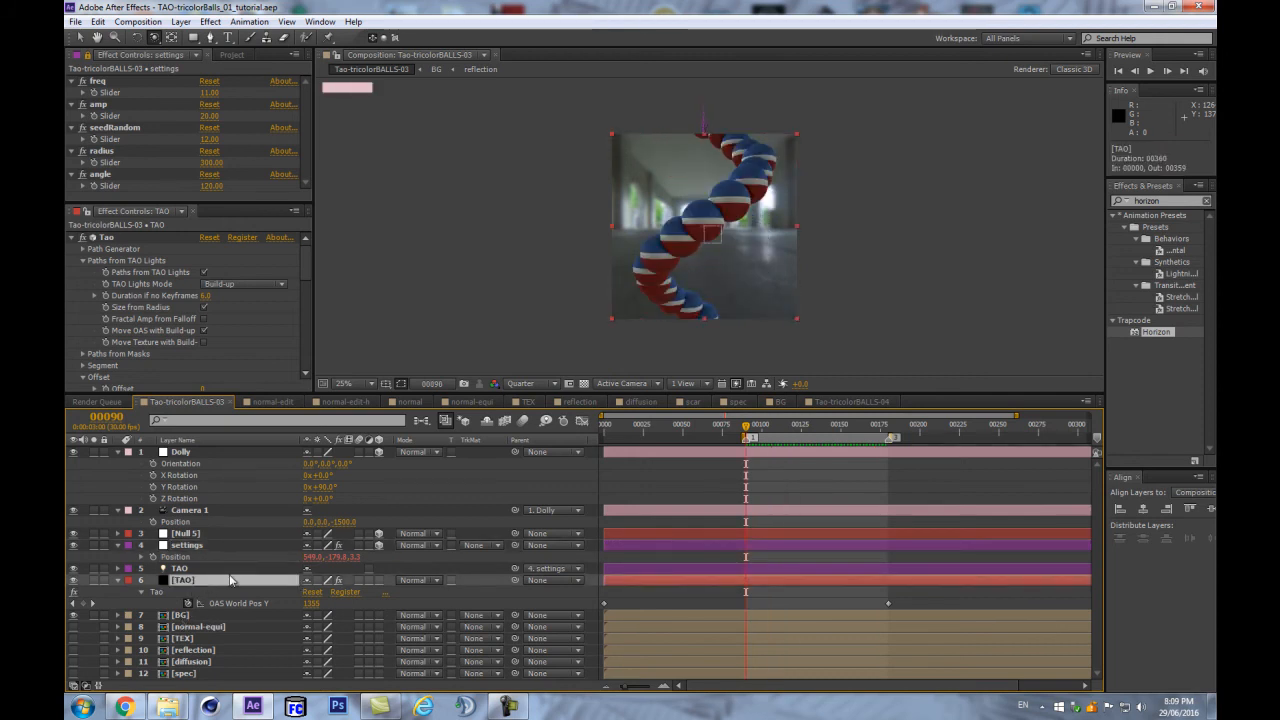
Double the settings angle slider to 240 and RAM-preview the loop
{"action": "left_click", "coordinate": [210, 186]}
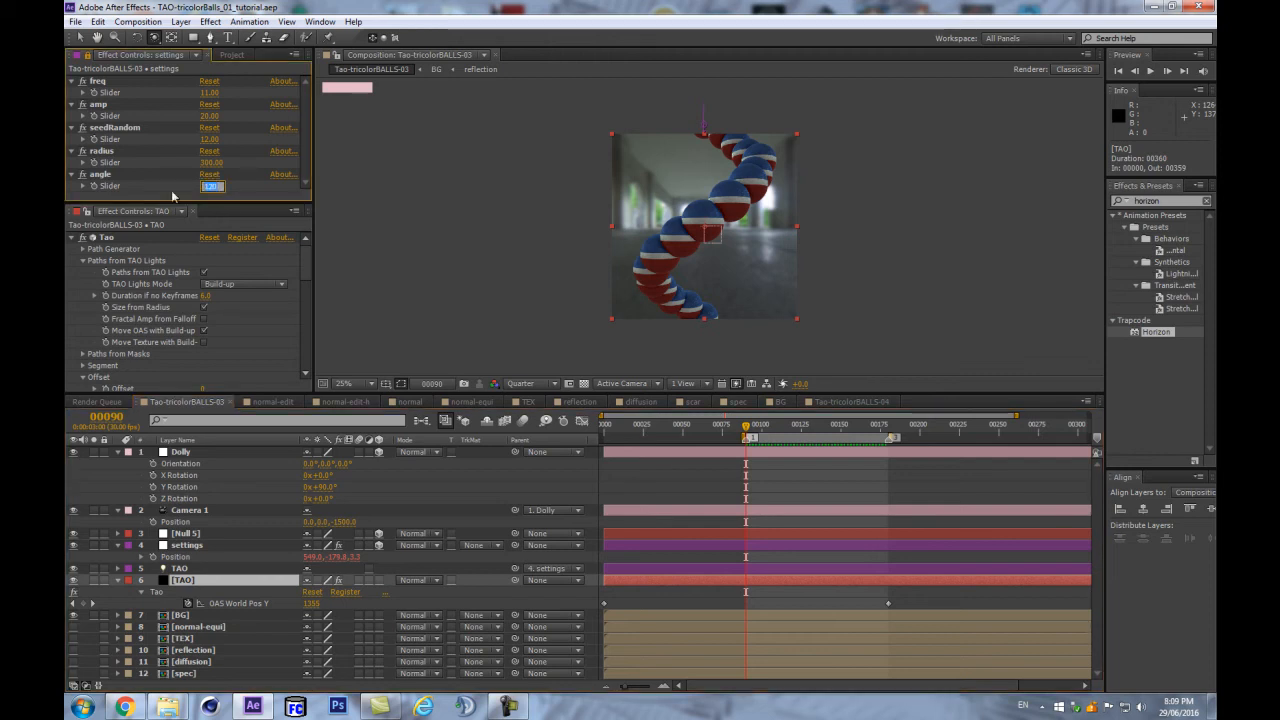
{"action": "key", "text": "Right"}
{"action": "type", "text": "*2"}
{"action": "key", "text": "Return"}
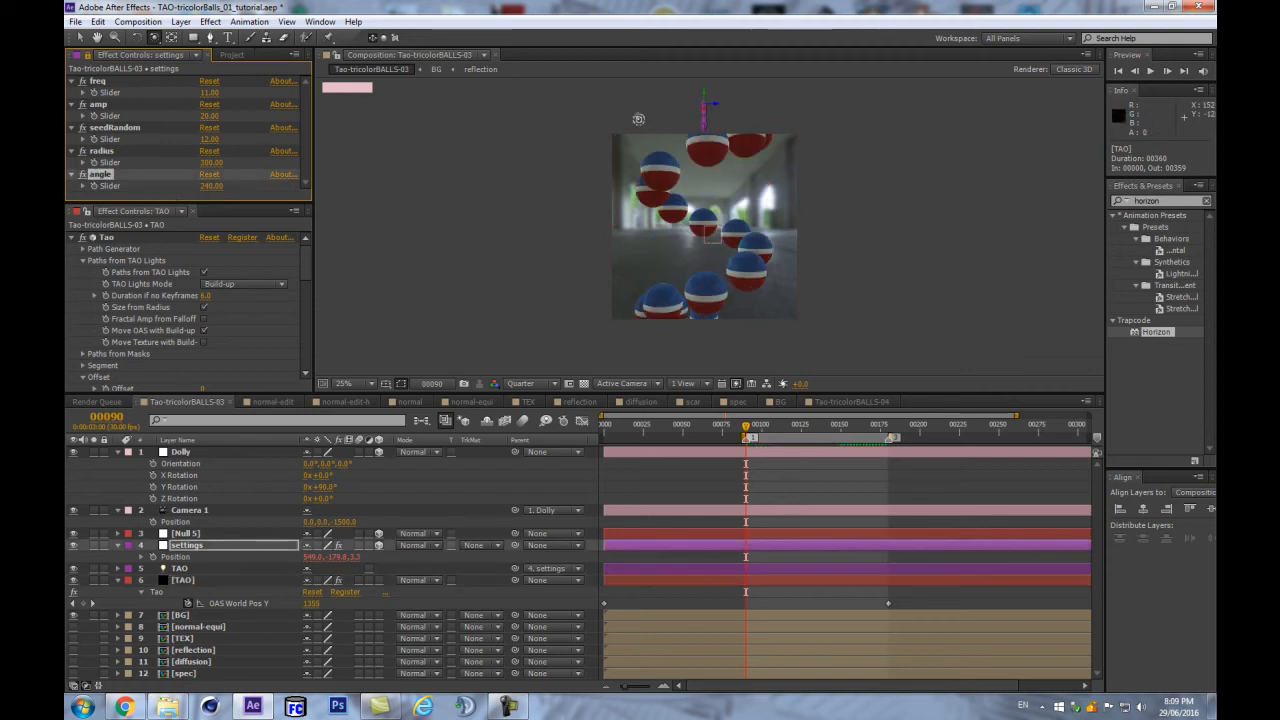
{"action": "left_click", "coordinate": [223, 545]}
{"action": "key", "text": "KP_0"}
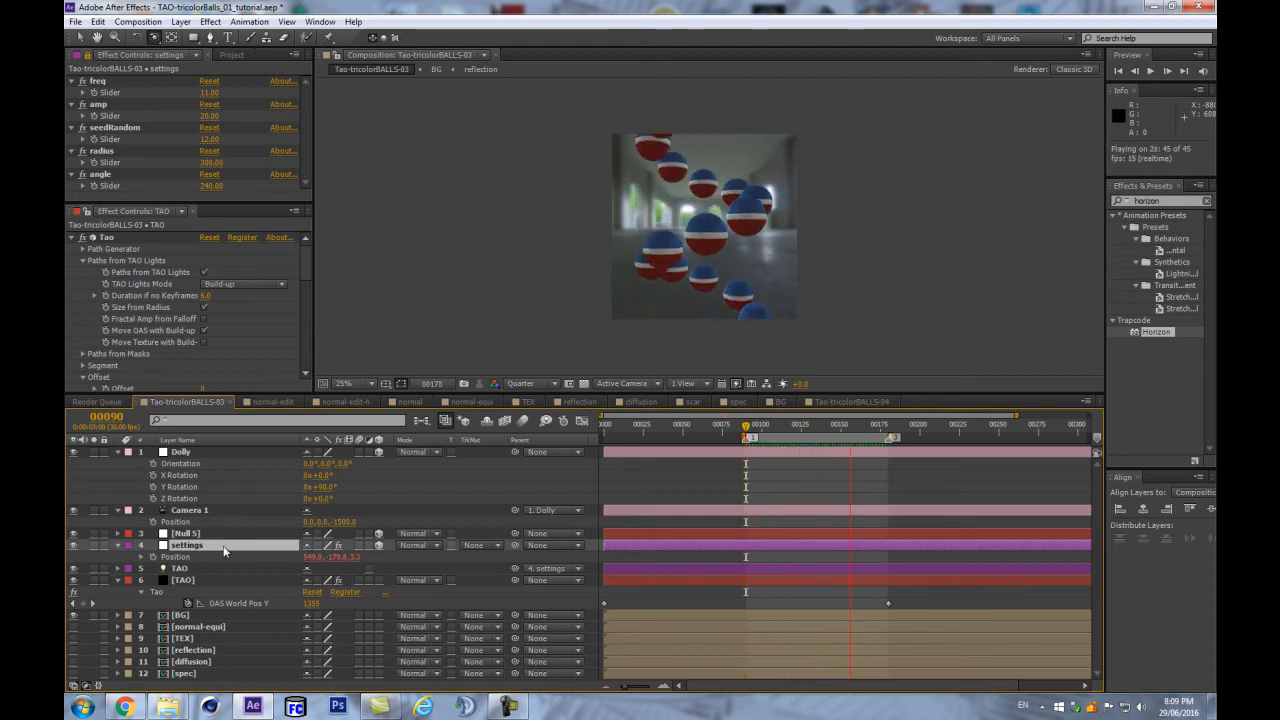
{"action": "key", "text": "space"}
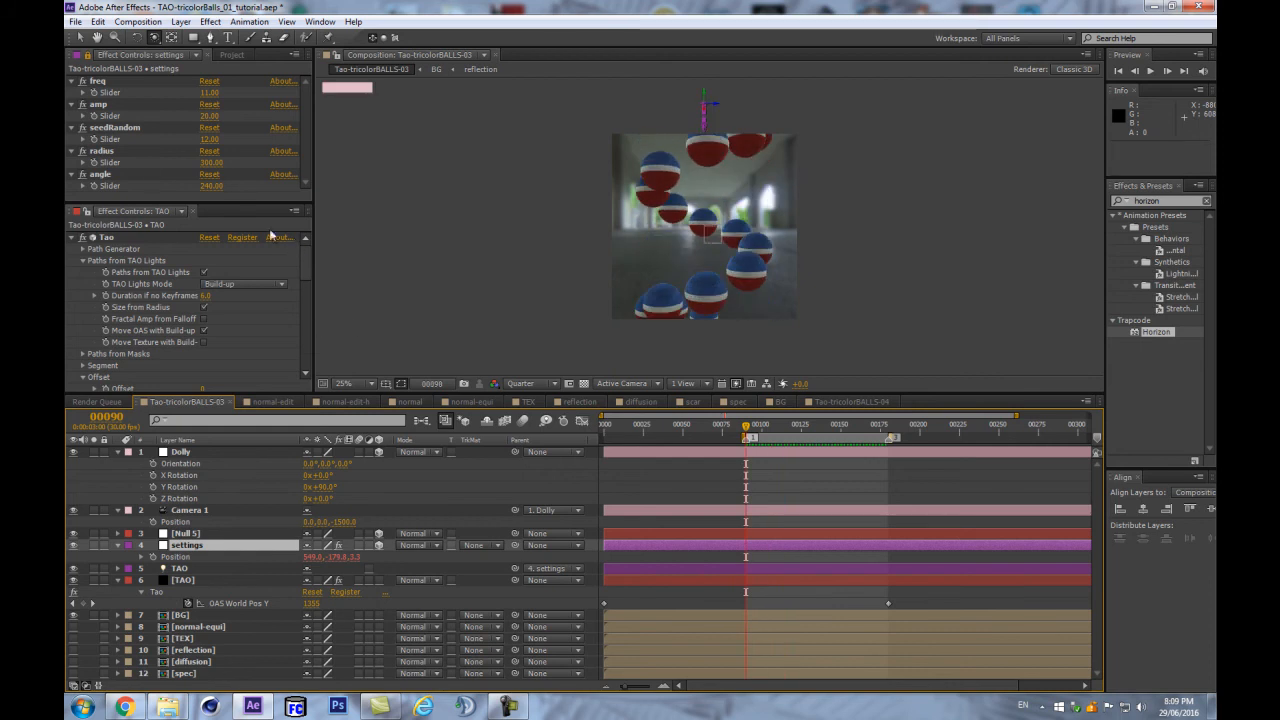
Set the settings angle slider to 480 and RAM-preview the loop
{"action": "left_click", "coordinate": [211, 186]}
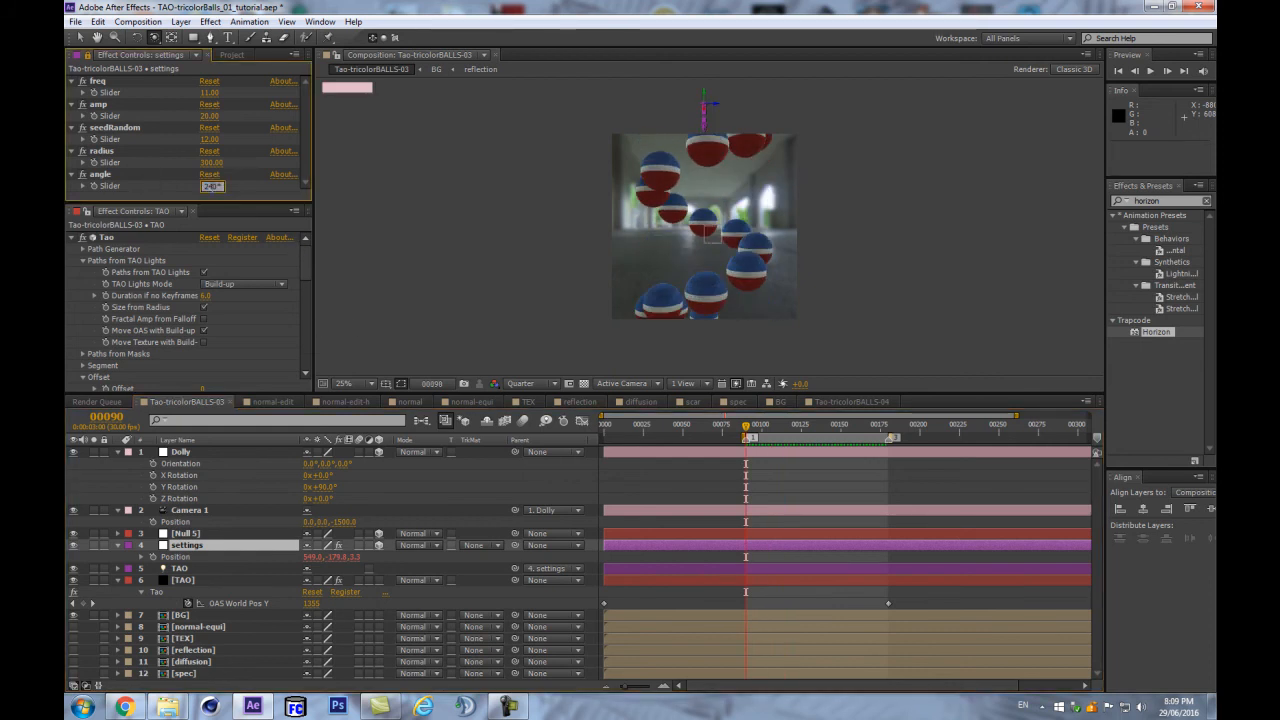
{"action": "key", "text": "Return"}
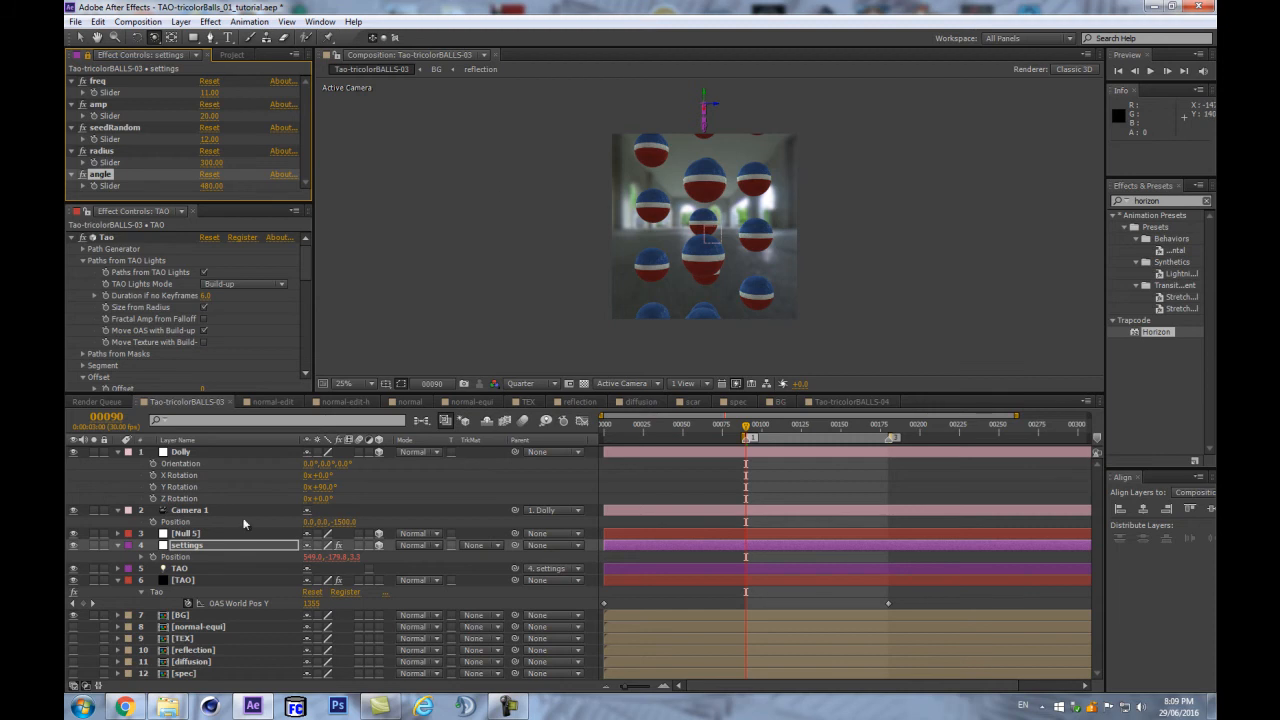
{"action": "left_click", "coordinate": [235, 540]}
{"action": "key", "text": "KP_0"}
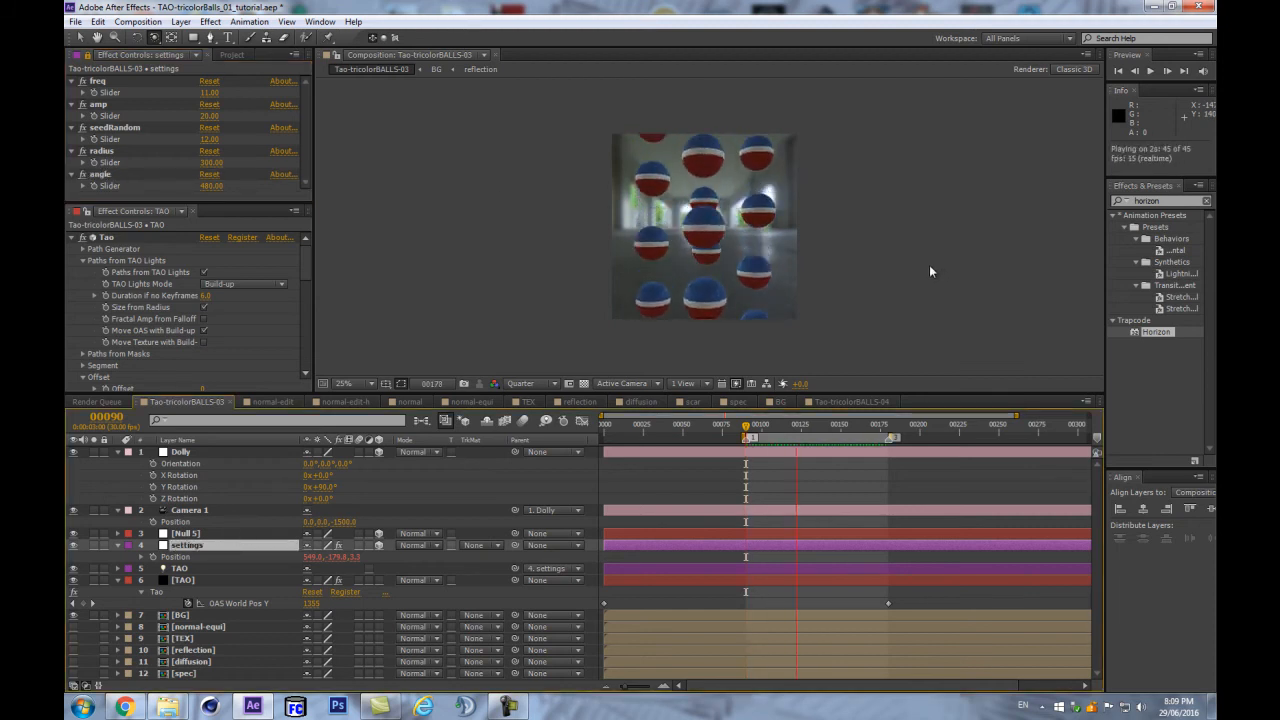
{"action": "key", "text": "space"}
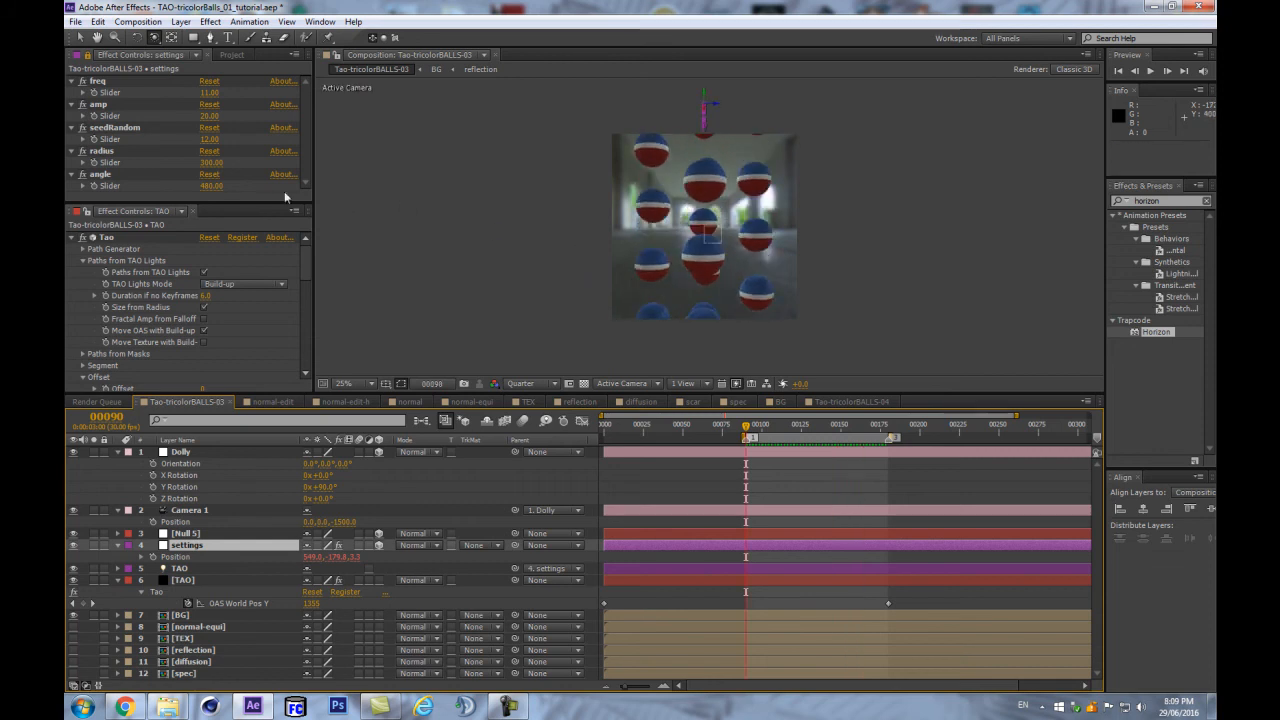
Set the settings angle slider to 360
{"action": "left_click", "coordinate": [219, 187]}
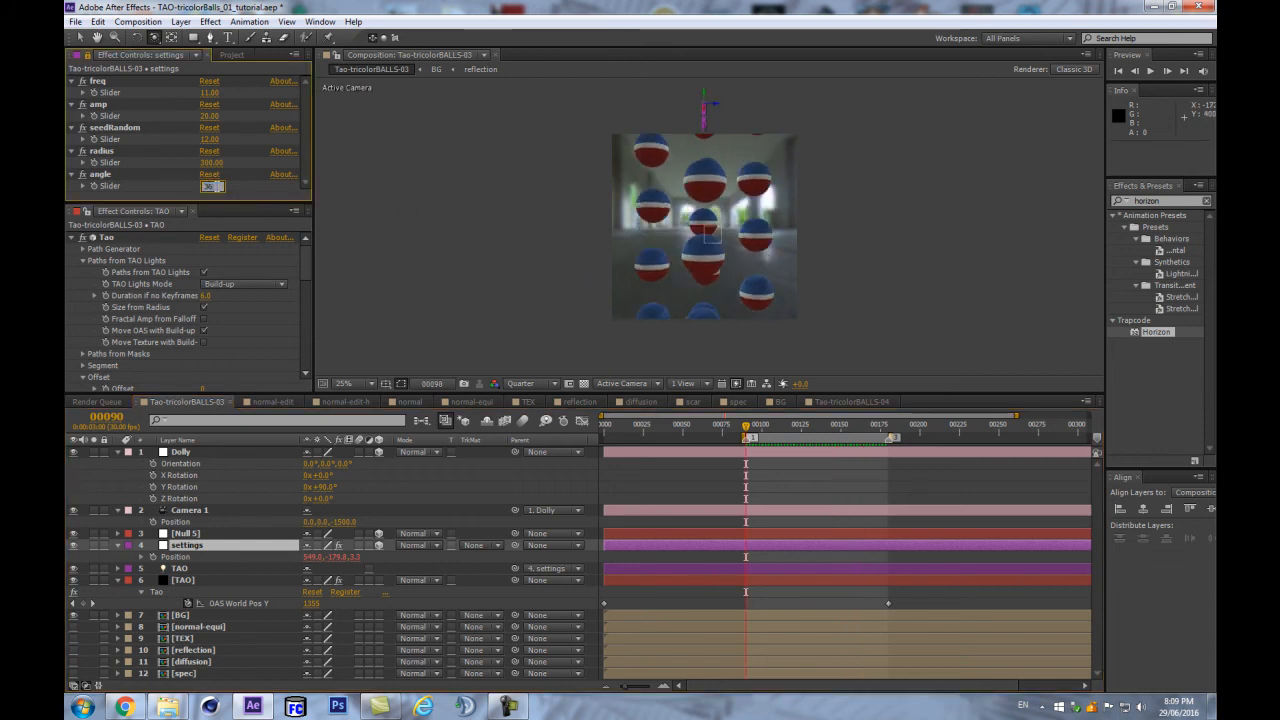
{"action": "key", "text": "Return"}
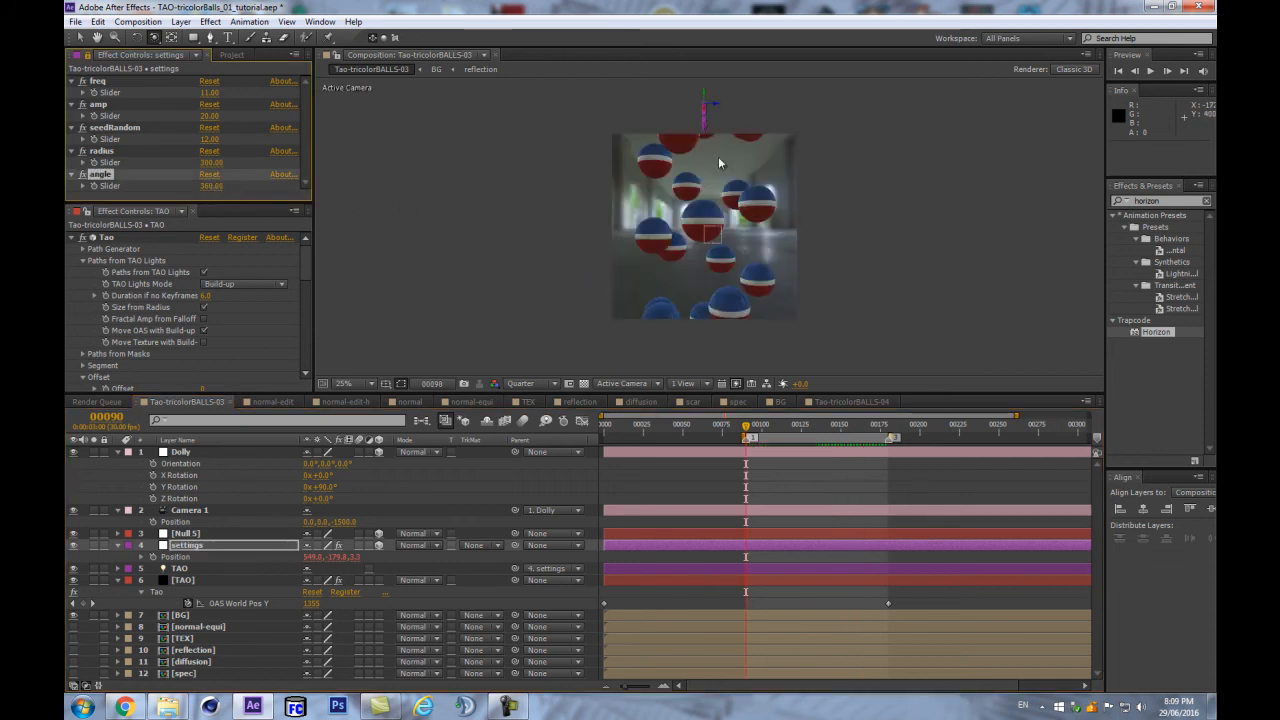
Set Tao's Segments to 56 and compare the frames at the loop markers
{"action": "scroll", "coordinate": [179, 330], "scroll_direction": "down", "scroll_amount": 10}
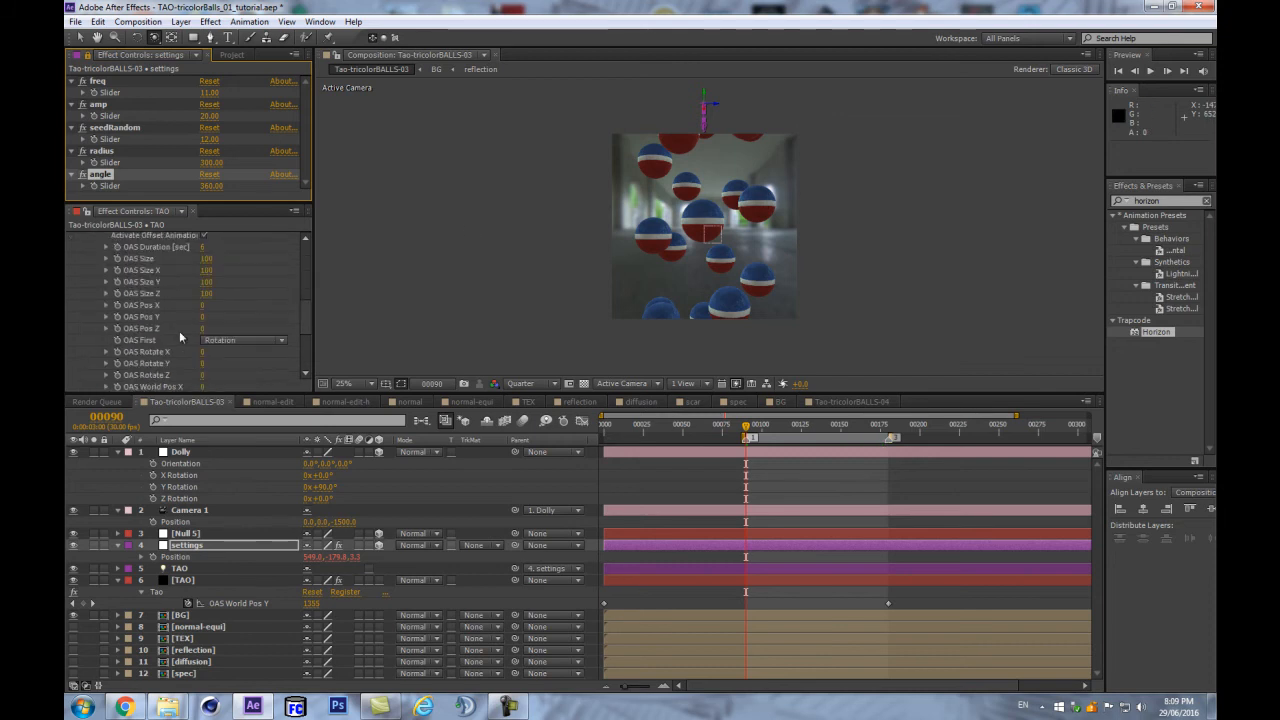
{"action": "scroll", "coordinate": [158, 316], "scroll_direction": "up", "scroll_amount": 4}
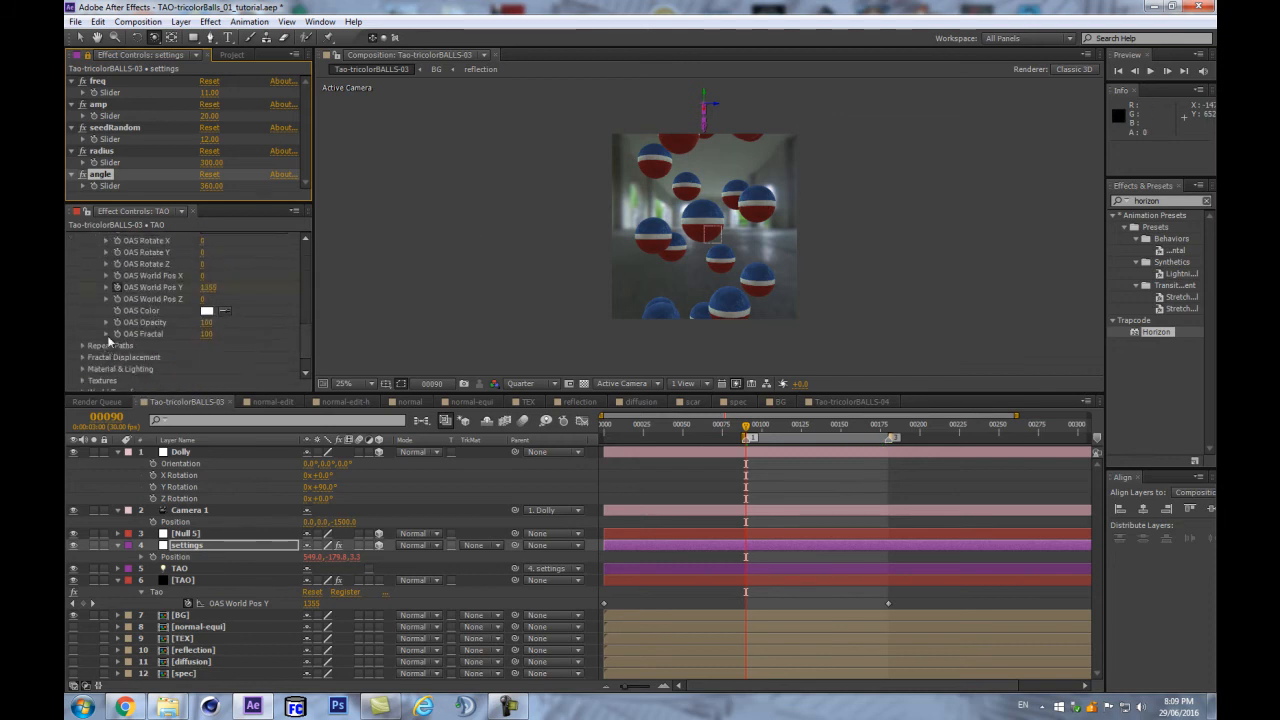
{"action": "scroll", "coordinate": [121, 331], "scroll_direction": "up", "scroll_amount": 8}
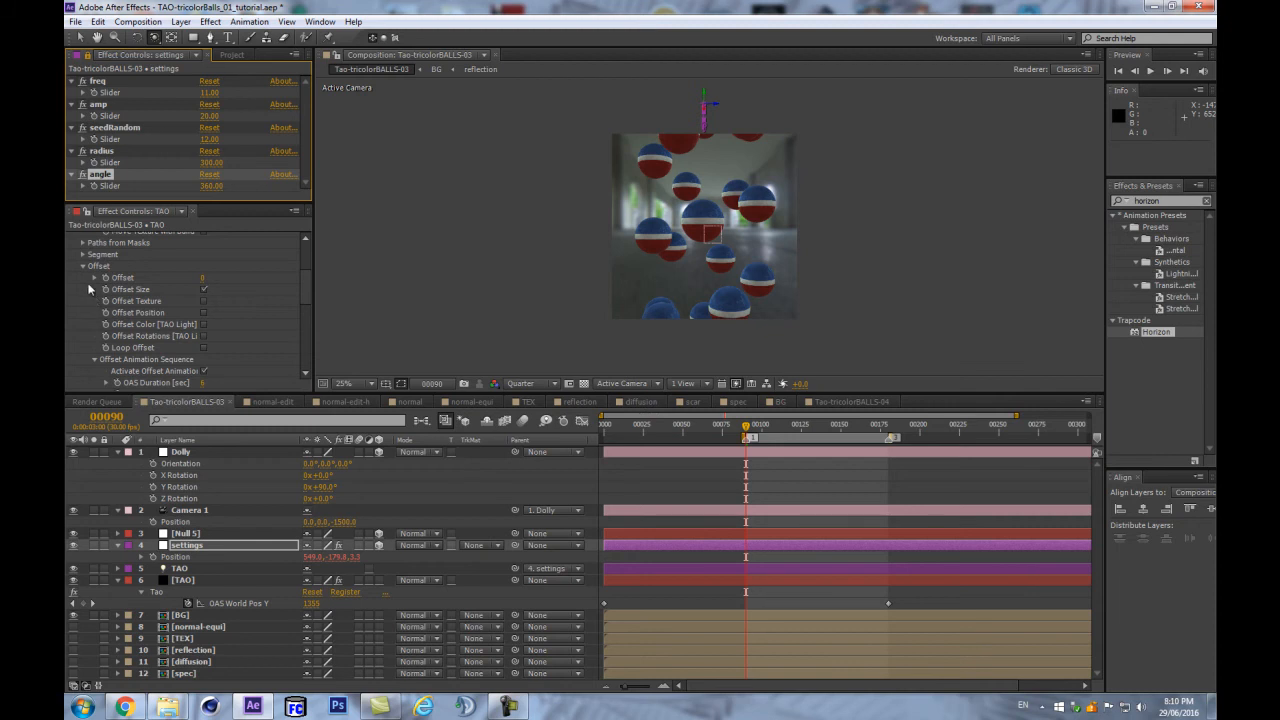
{"action": "left_click", "coordinate": [205, 260]}
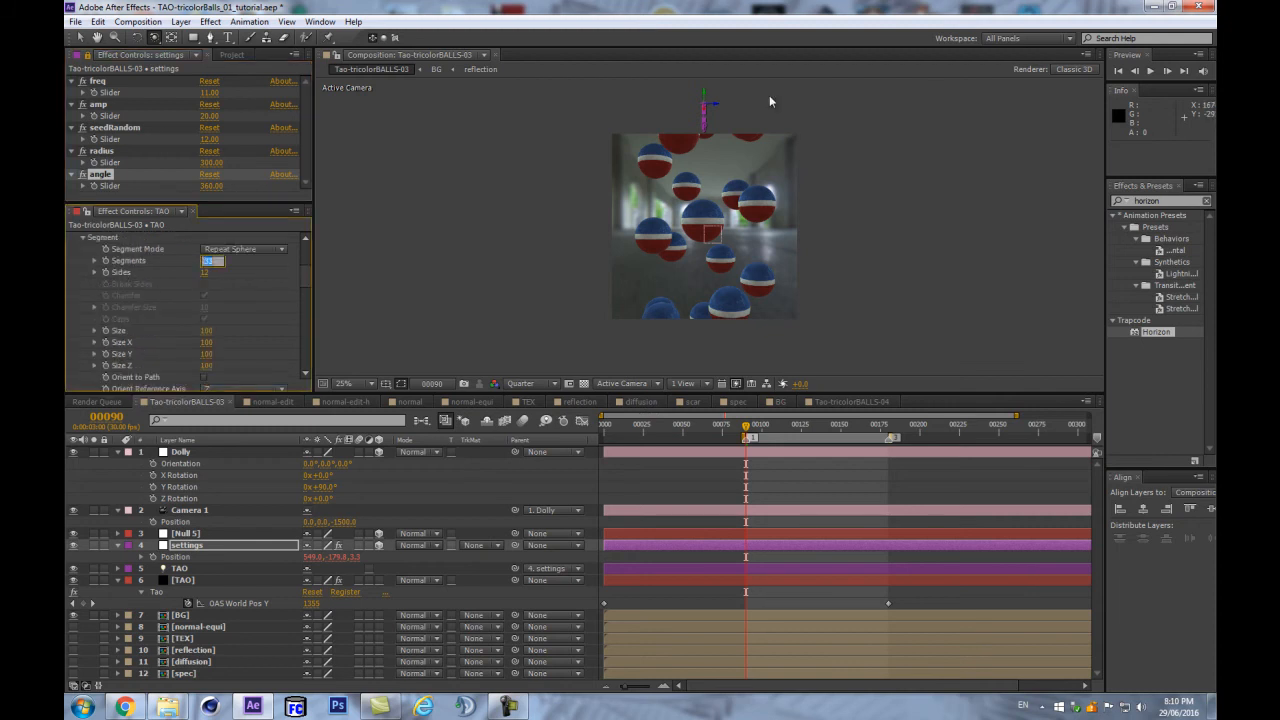
{"action": "type", "text": "56"}
{"action": "key", "text": "Return"}
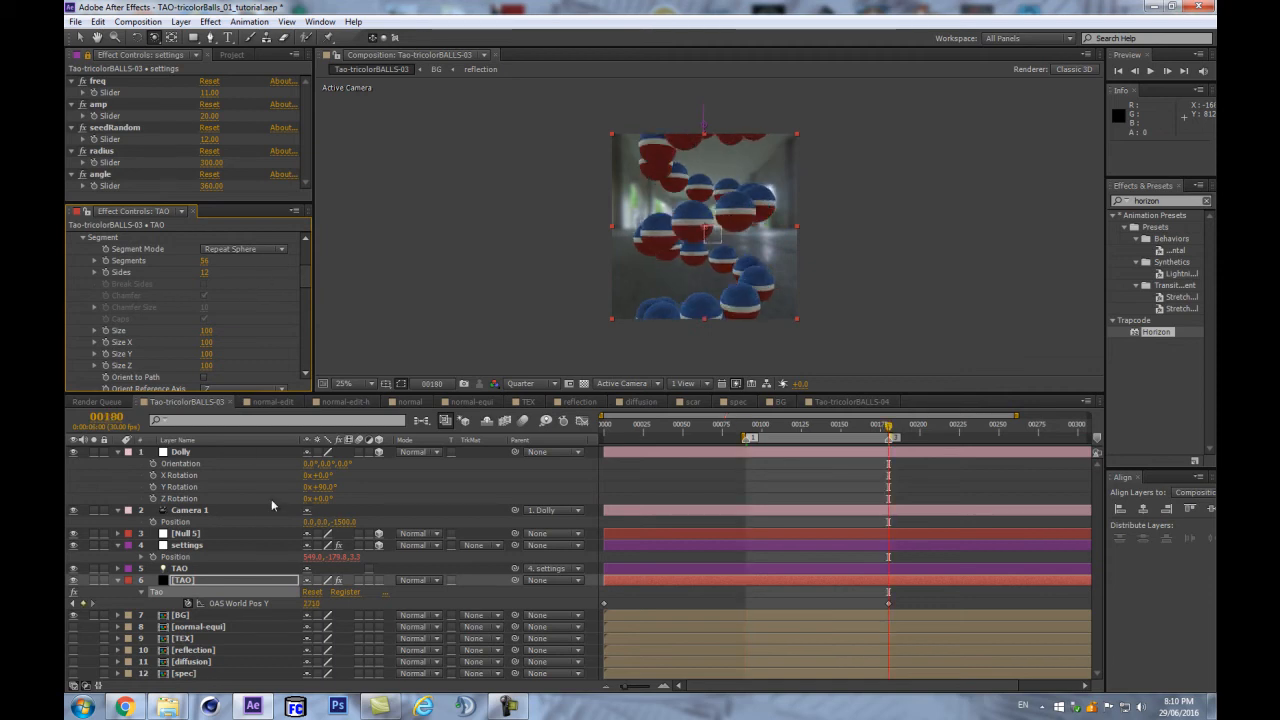
{"action": "key", "text": "3"}
Set Tao's Segments to 28 and compare the frames at markers 1 and 2
{"action": "left_click", "coordinate": [204, 262]}
{"action": "type", "text": "28"}
{"action": "key", "text": "Return"}
{"action": "key", "text": "1"}
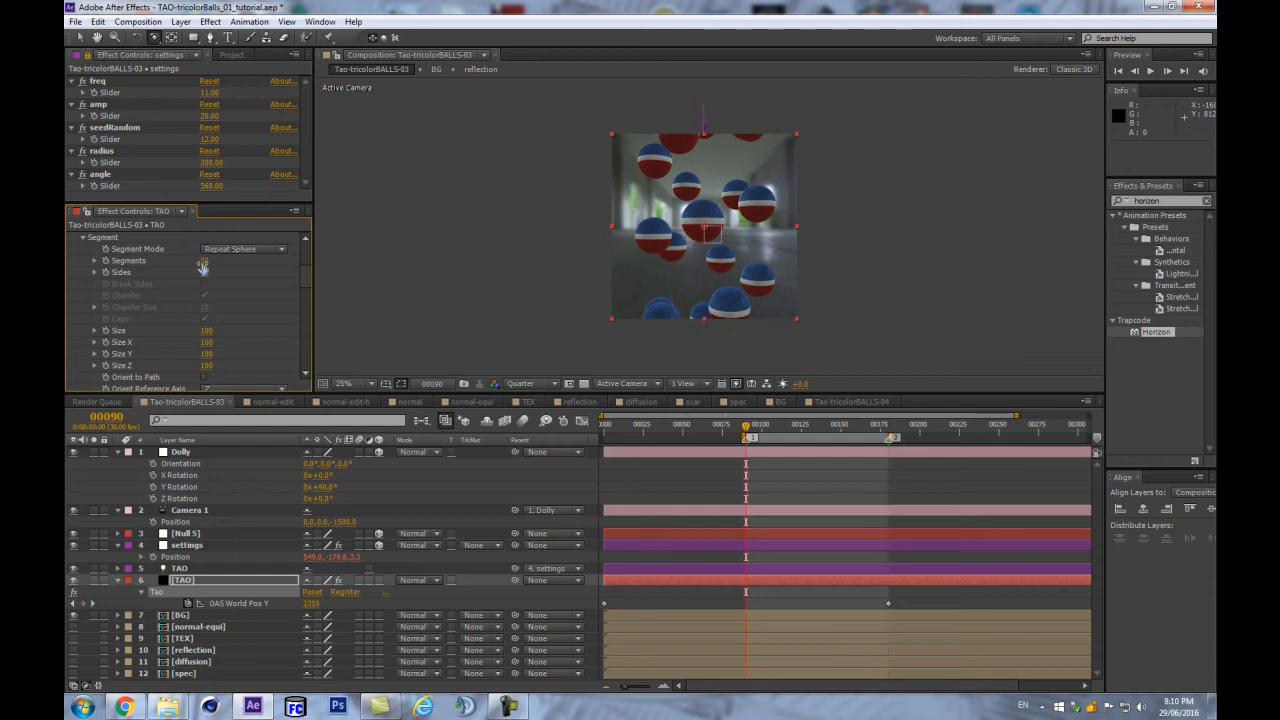
{"action": "key", "text": "2"}
Try a slightly different Tao Segments value and compare markers 1 and 2 for a matching loop
{"action": "left_click", "coordinate": [203, 262]}
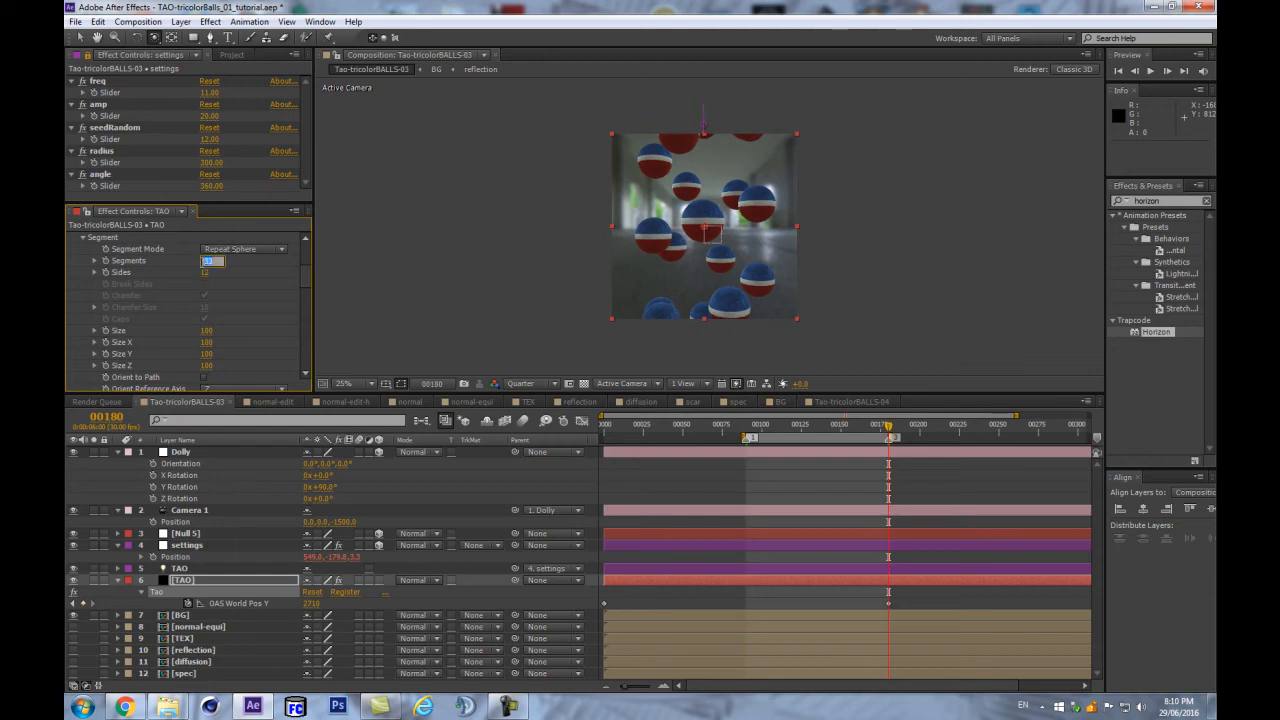
{"action": "key", "text": "Return"}
{"action": "key", "text": "1"}
{"action": "key", "text": "2"}
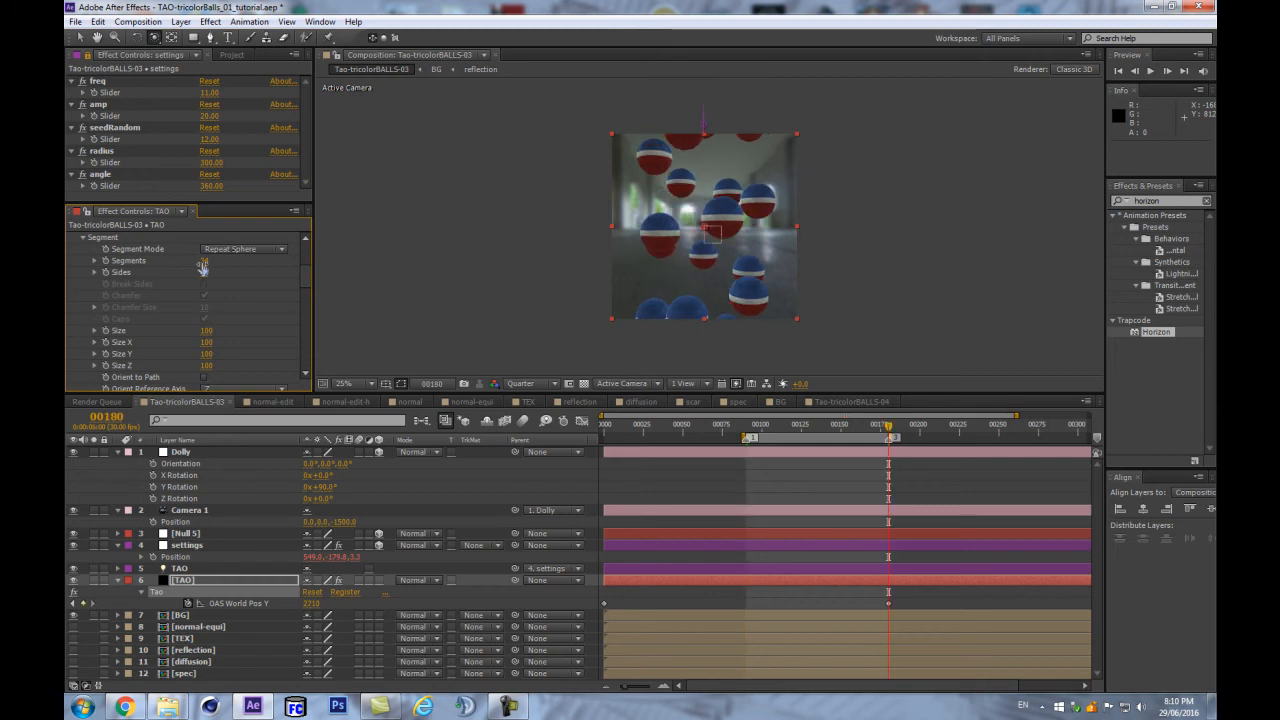
Set Tao's Segments to 37 at marker 2
{"action": "left_click", "coordinate": [202, 262]}
{"action": "key", "text": "BackSpace"}
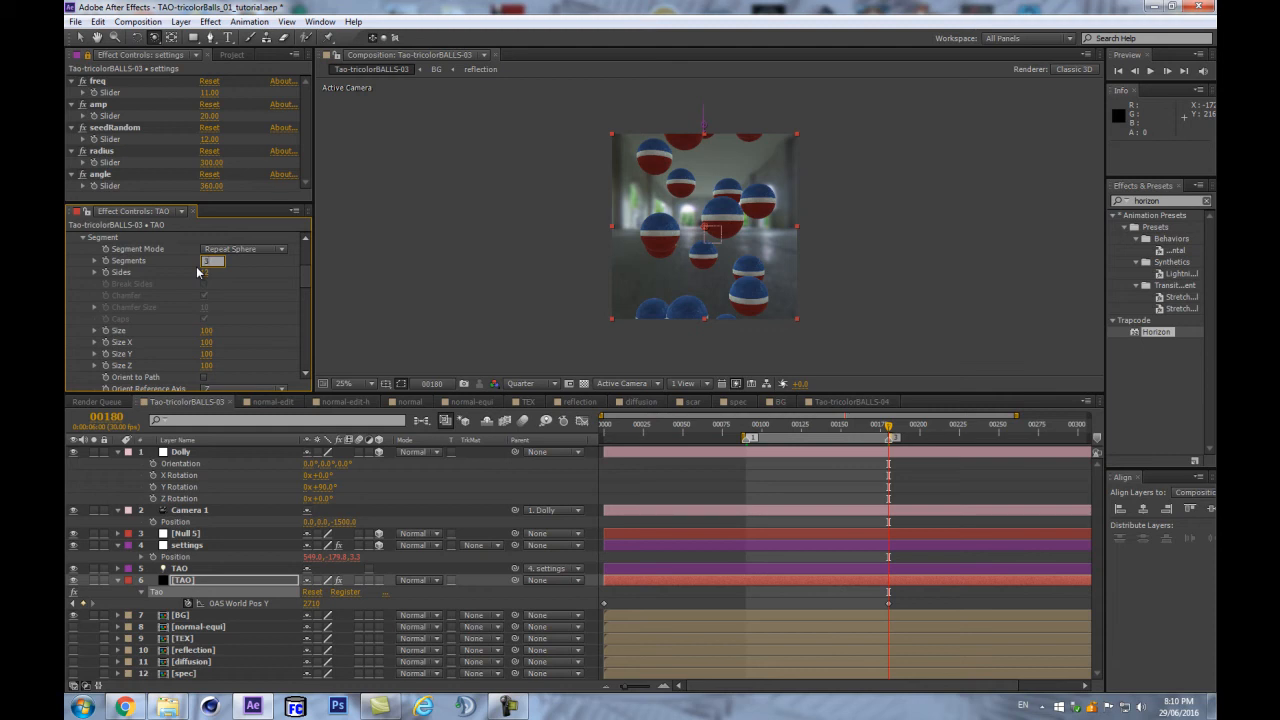
{"action": "key", "text": "Return"}
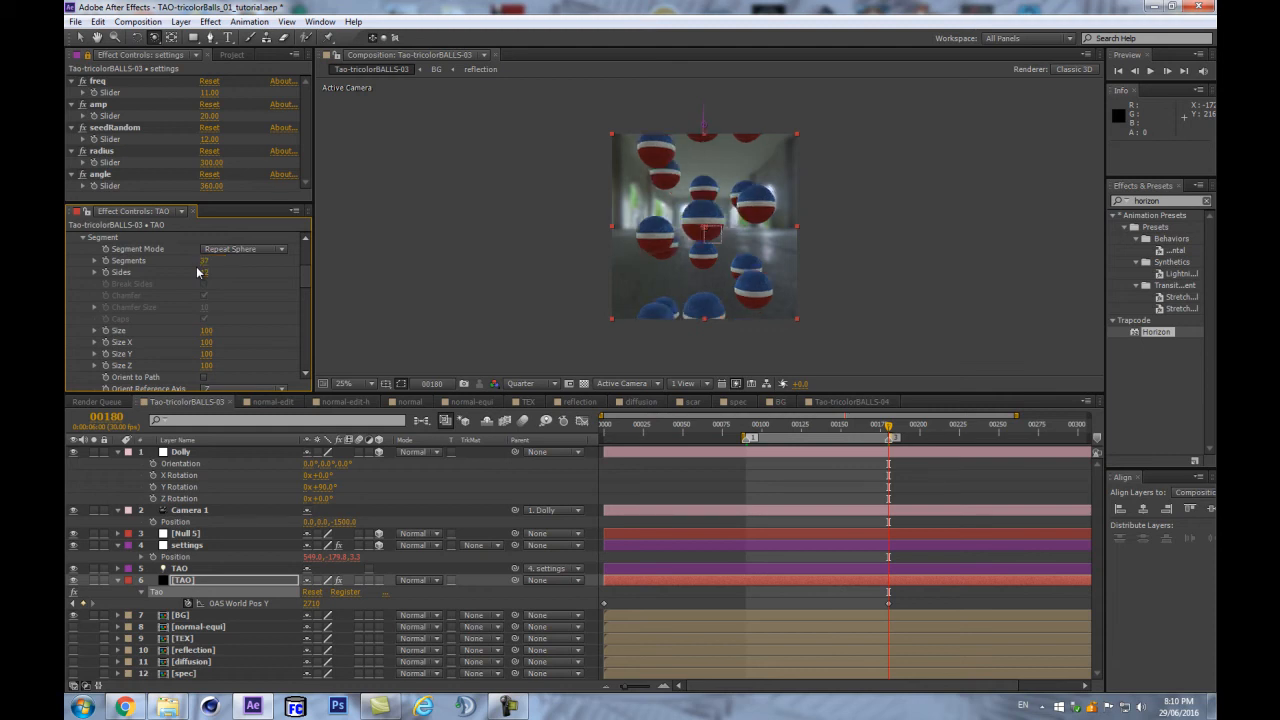
Try a much higher Tao Segments value to make a dense tube and compare markers 1 and 2
{"action": "left_click", "coordinate": [206, 261]}
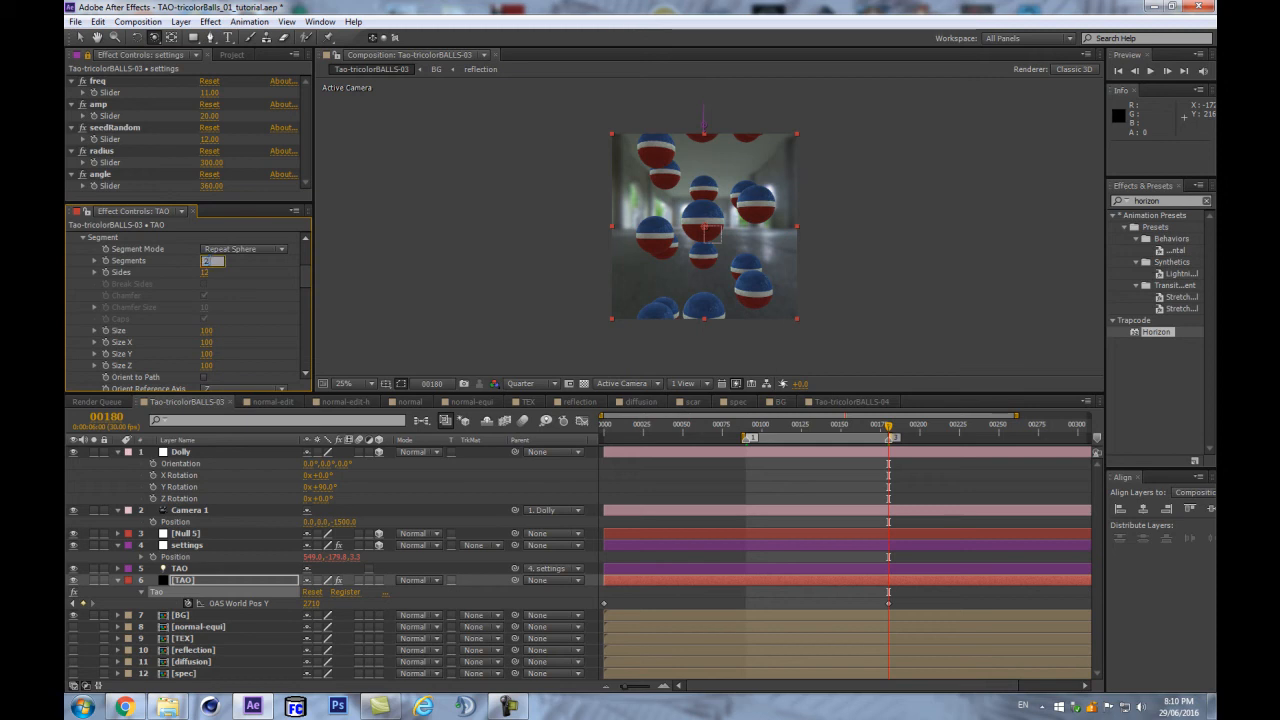
{"action": "key", "text": "Return"}
{"action": "key", "text": "1"}
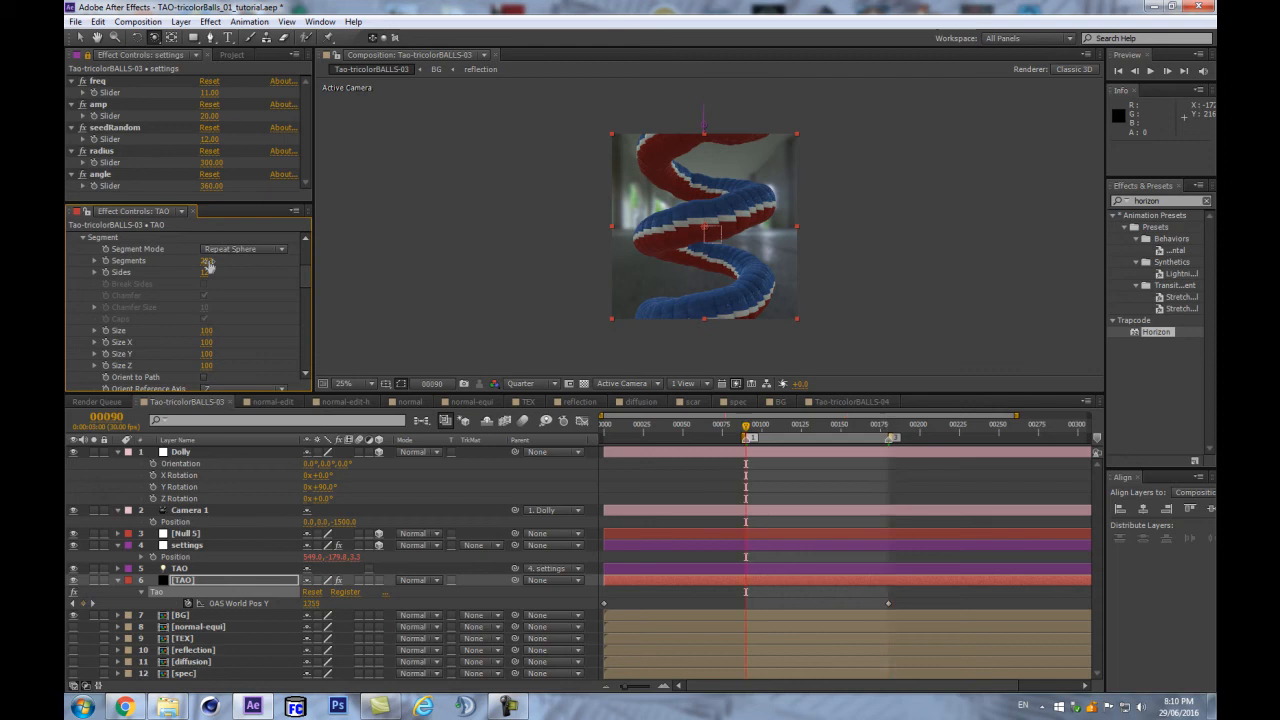
{"action": "key", "text": "2"}
Set Tao's Segments to 87
{"action": "left_click", "coordinate": [208, 262]}
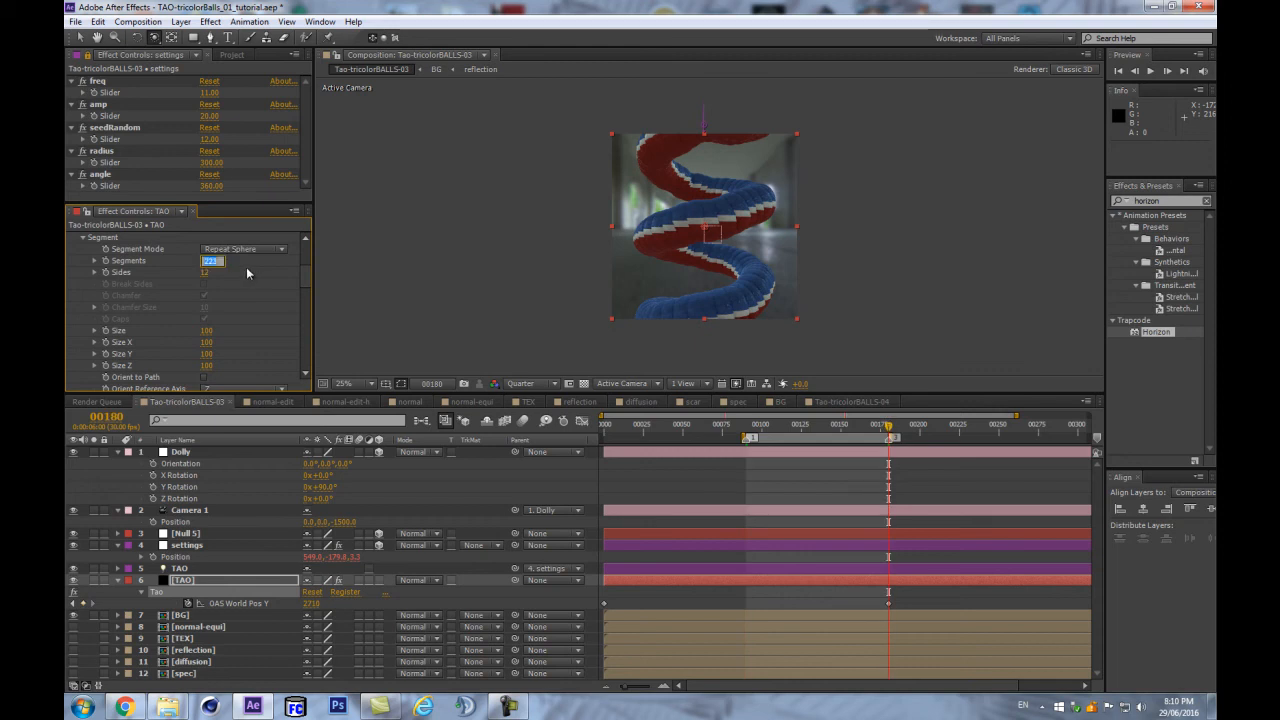
{"action": "type", "text": "87"}
{"action": "key", "text": "Return"}
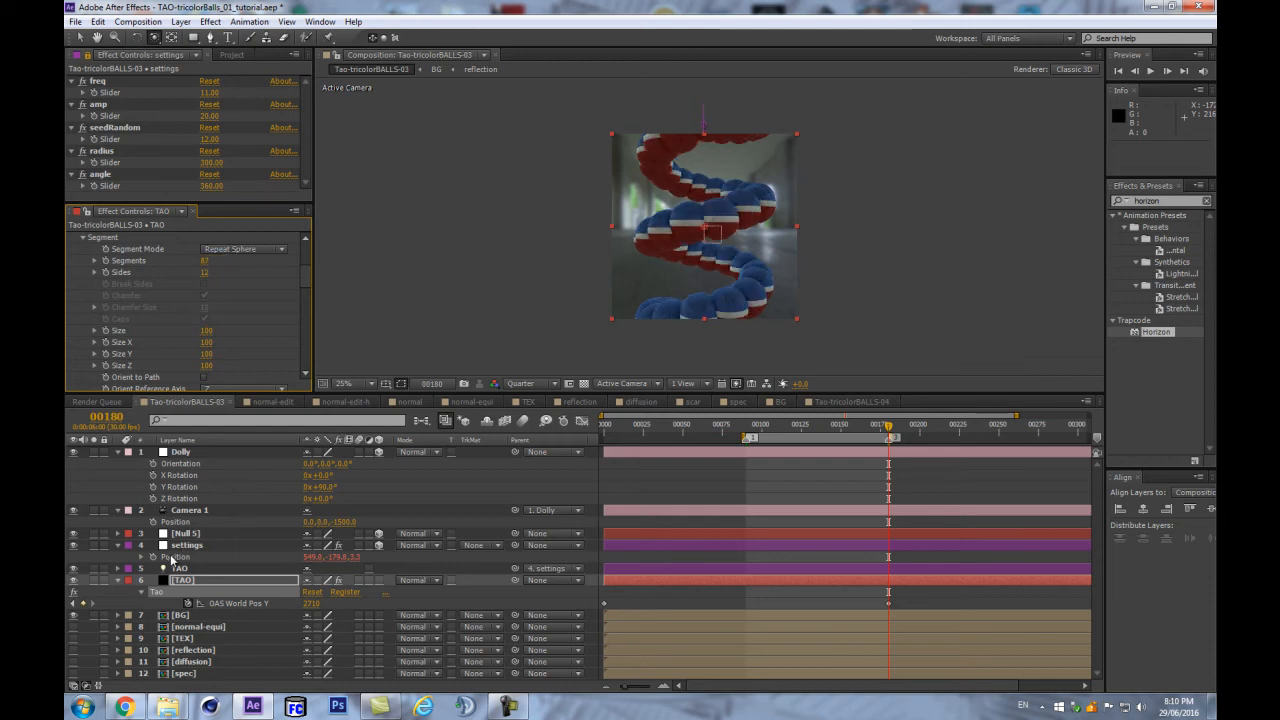
Raise the settings null's amp slider to 114 and freq slider to 38
{"action": "left_click", "coordinate": [185, 545]}
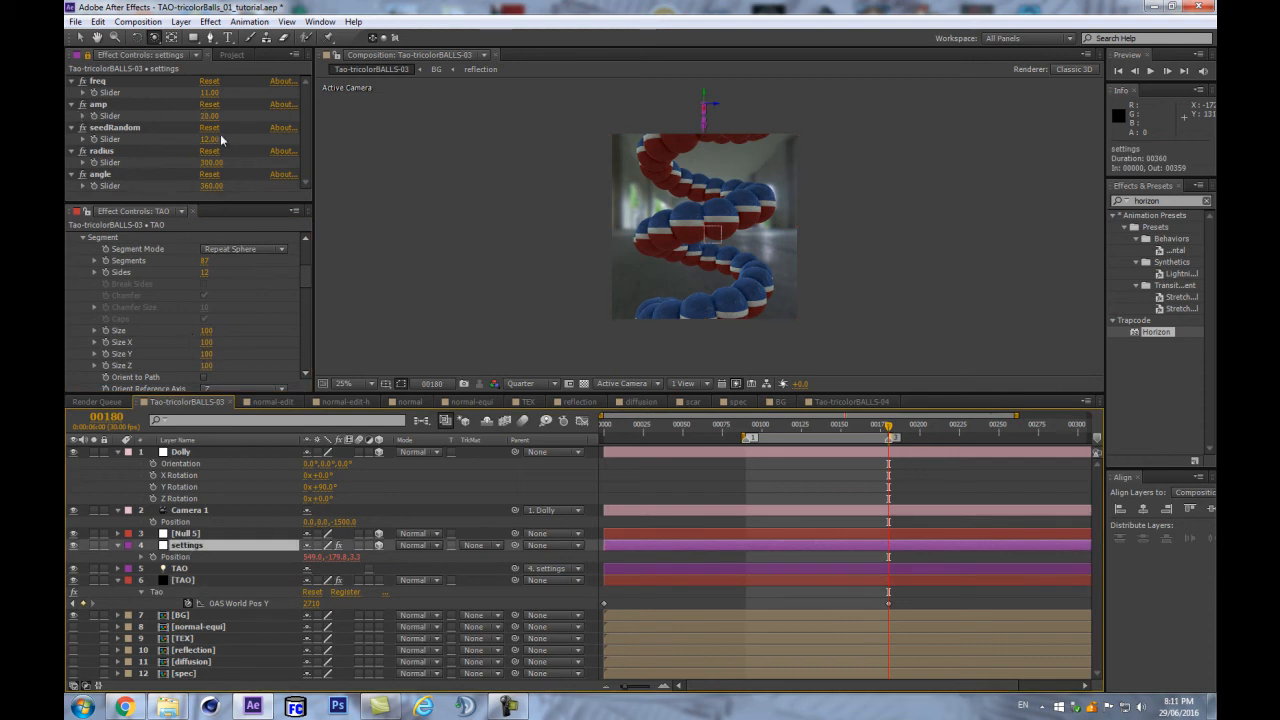
{"action": "left_click_drag", "start_coordinate": [209, 116], "coordinate": [230, 91]}
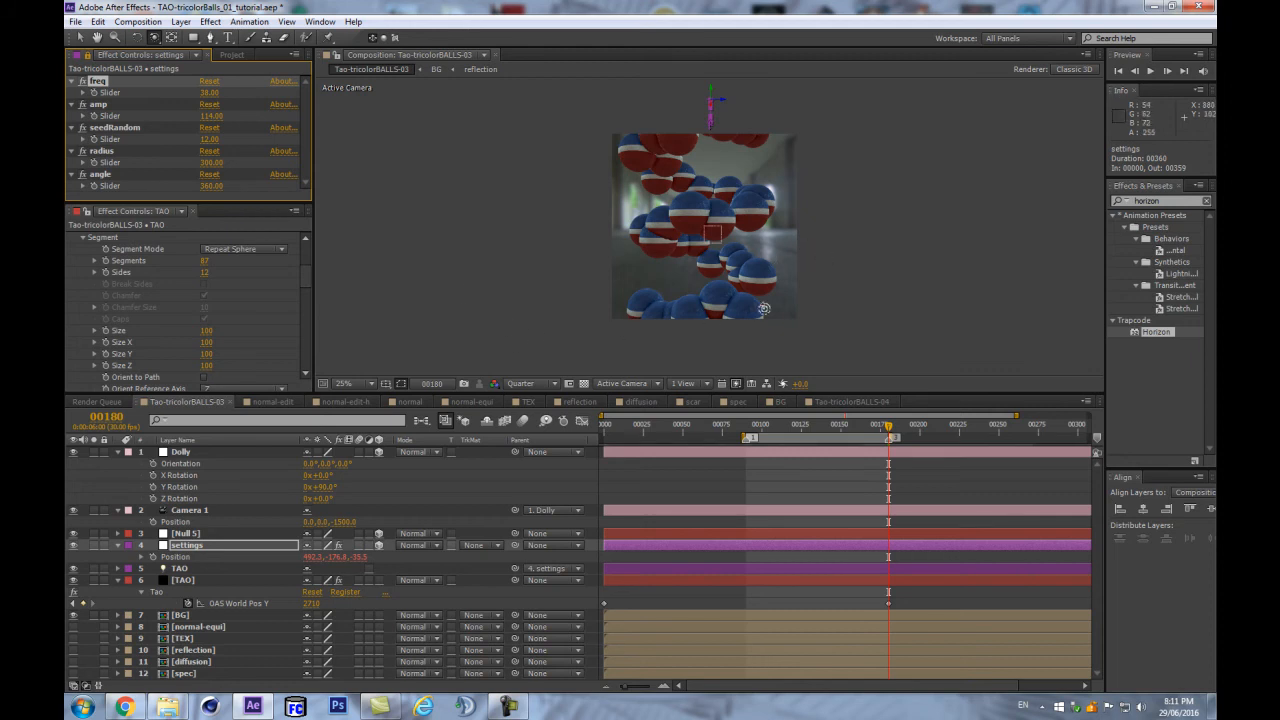
{"action": "scroll", "coordinate": [775, 309], "scroll_direction": "up", "scroll_amount": 1}
{"action": "scroll", "coordinate": [795, 290], "scroll_direction": "down", "scroll_amount": 1}
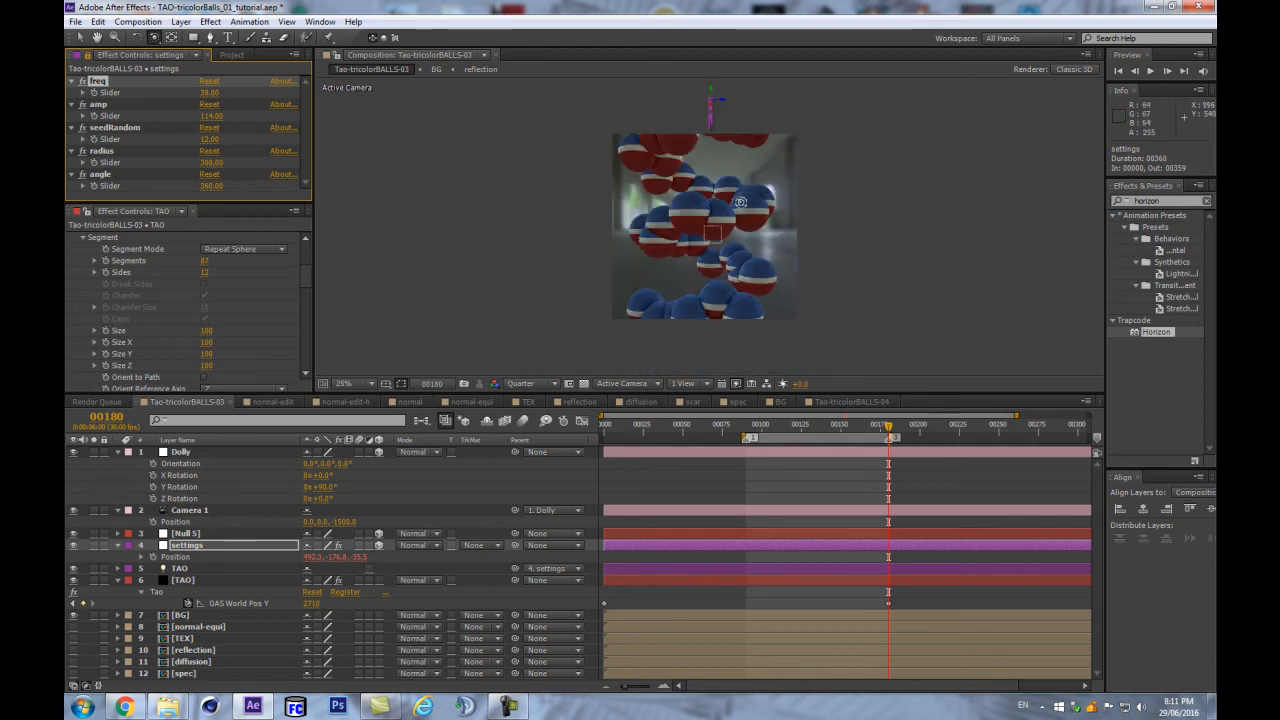
Undo the last amp and freq slider changes on the settings null
{"action": "scroll", "coordinate": [682, 179], "scroll_direction": "up", "scroll_amount": 1}
{"action": "key", "text": "ctrl+z"}
{"action": "key", "text": "ctrl+z"}
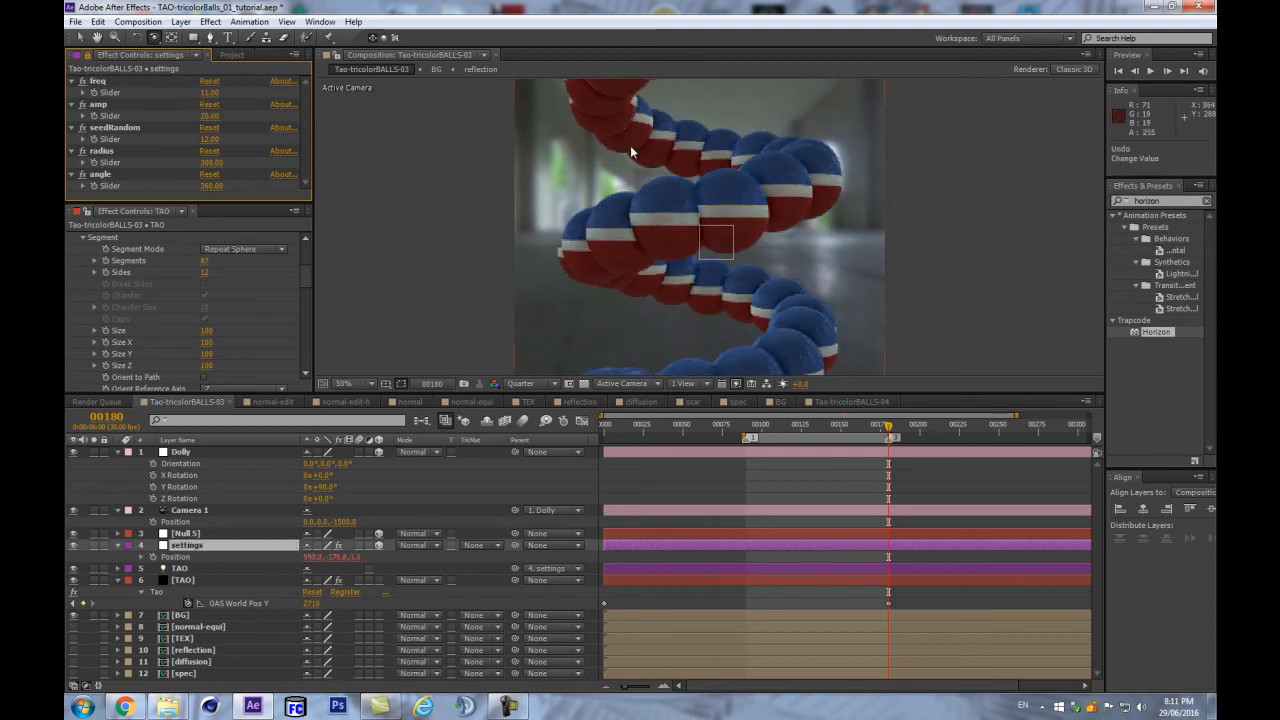
Lower Tao's Segments value to 55 to space the spheres further apart
{"action": "scroll", "coordinate": [216, 311], "scroll_direction": "down", "scroll_amount": 3}
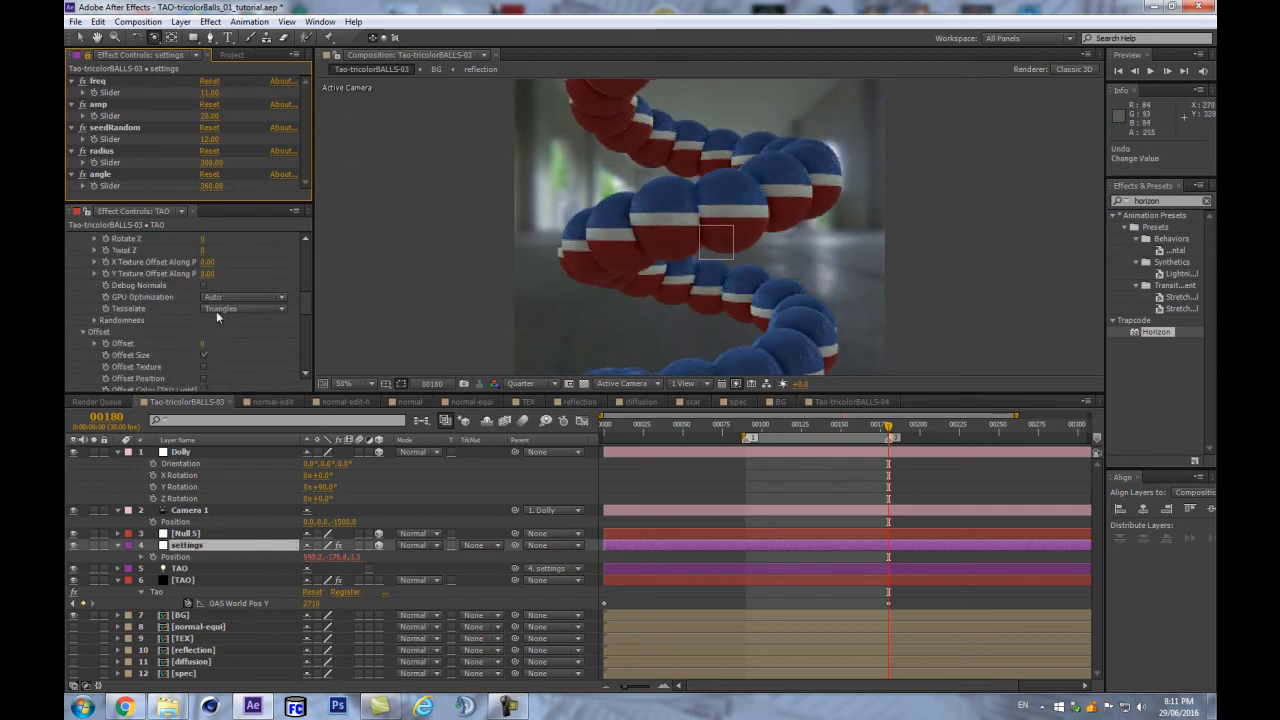
{"action": "scroll", "coordinate": [210, 287], "scroll_direction": "up", "scroll_amount": 3}
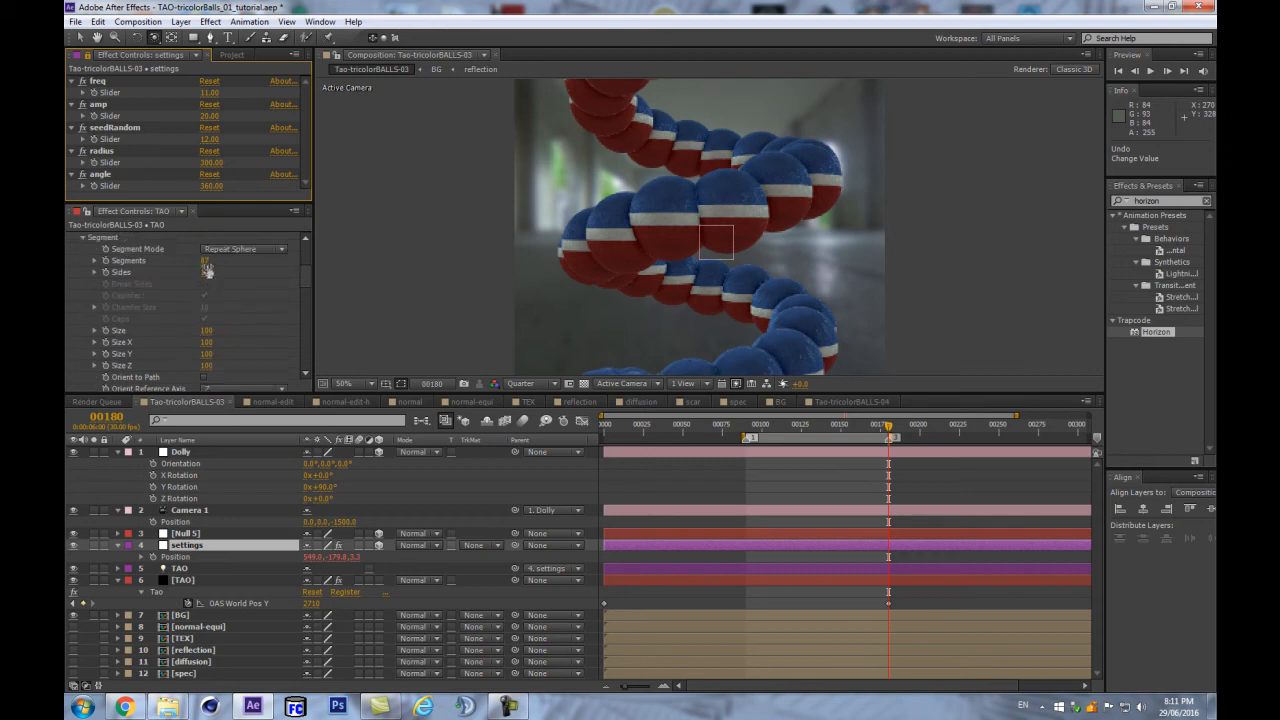
{"action": "left_click", "coordinate": [191, 260]}
{"action": "left_click_drag", "start_coordinate": [191, 260], "coordinate": [183, 261]}
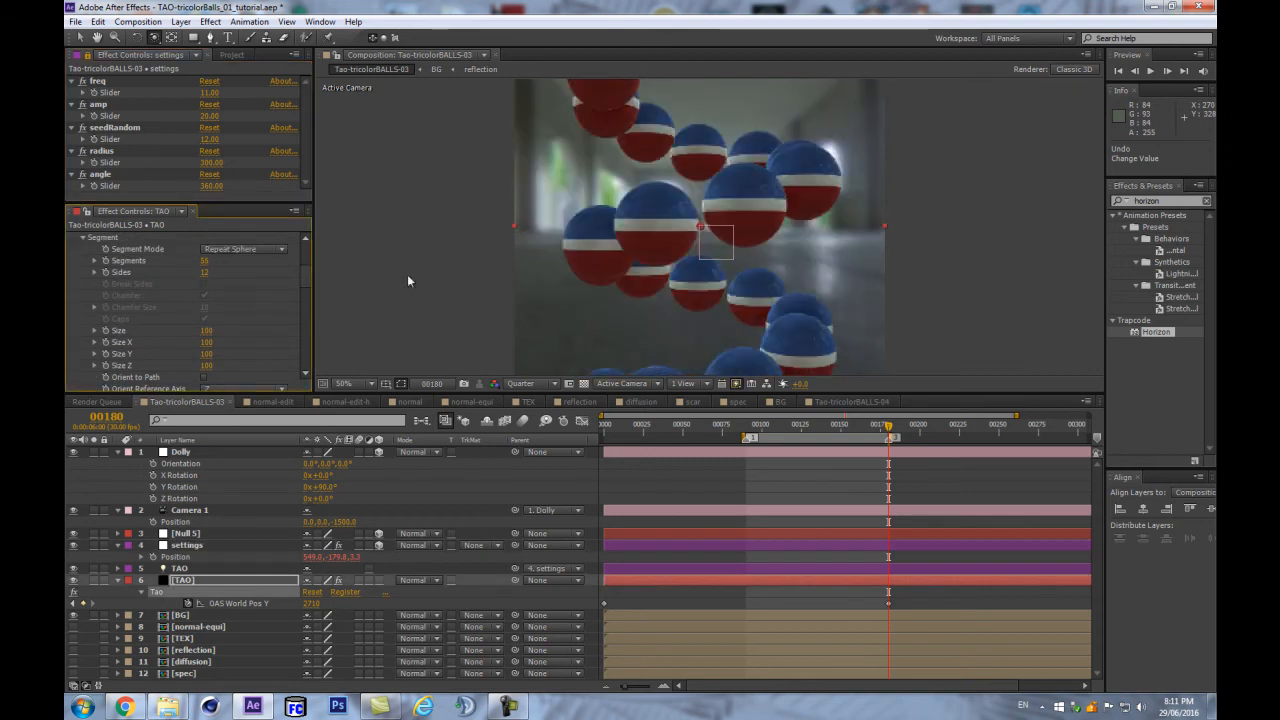
{"action": "scroll", "coordinate": [621, 243], "scroll_direction": "down", "scroll_amount": 1}
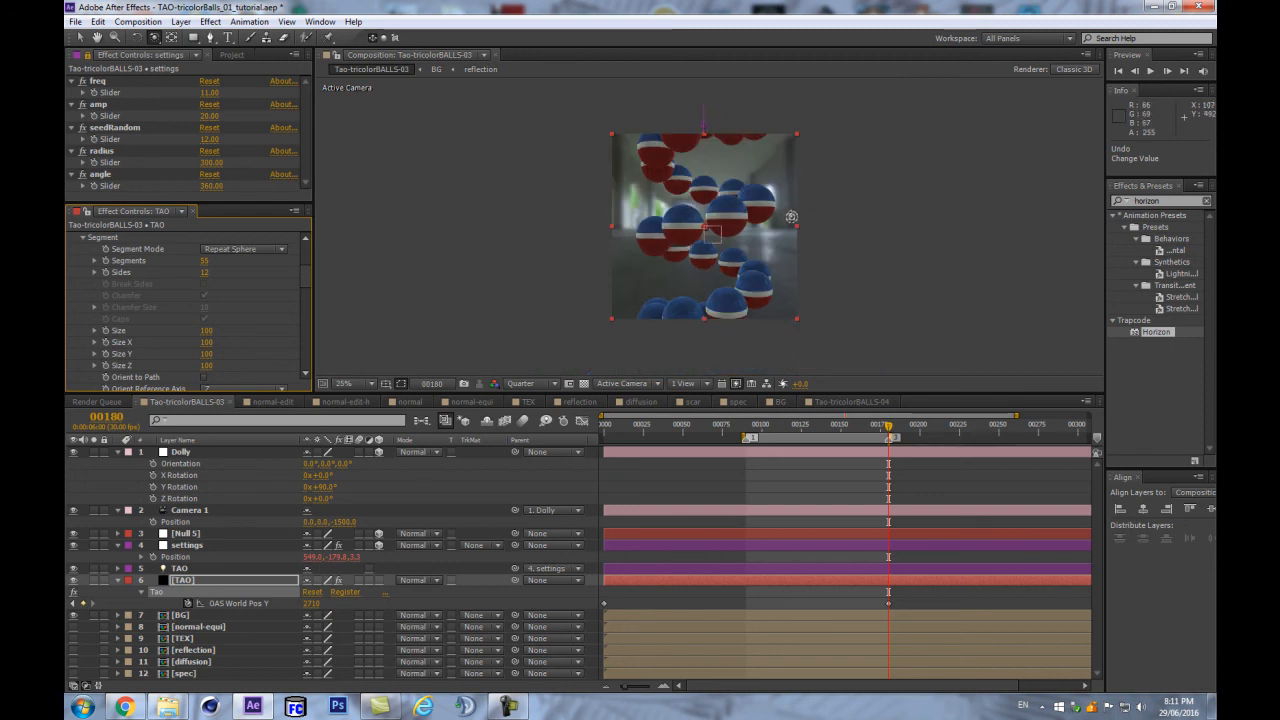
Try segment Randomness on Tao with Random Rot X at 48 and Random Rot Z at 151
{"action": "scroll", "coordinate": [204, 320], "scroll_direction": "down", "scroll_amount": 10}
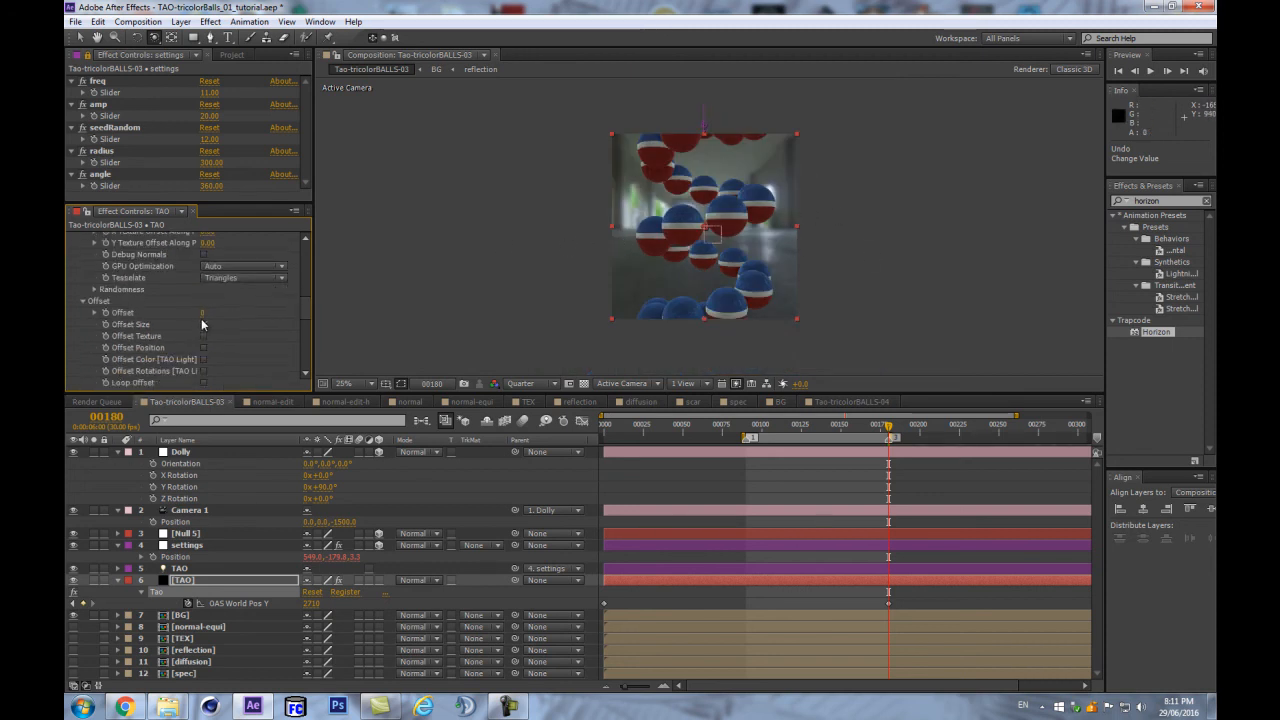
{"action": "left_click", "coordinate": [94, 289]}
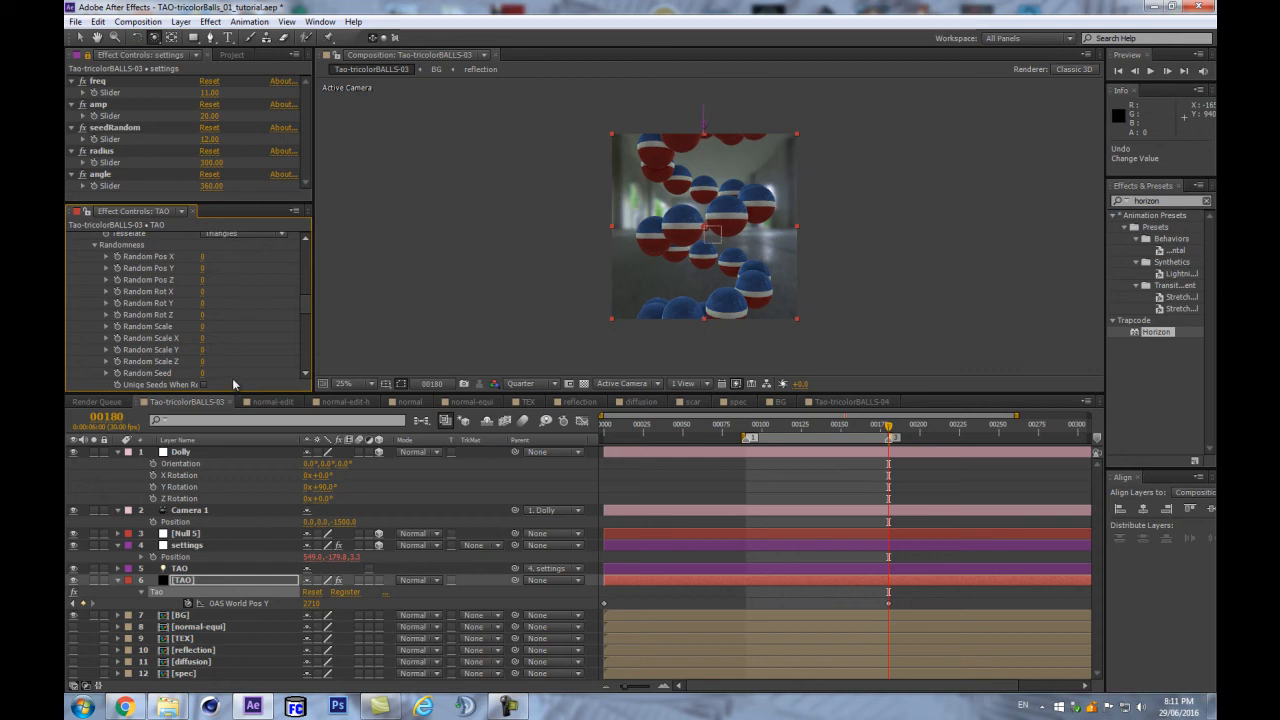
{"action": "left_click_drag", "start_coordinate": [202, 302], "coordinate": [508, 224]}
{"action": "key", "text": "ctrl+z"}
{"action": "left_click_drag", "start_coordinate": [203, 291], "coordinate": [831, 214]}
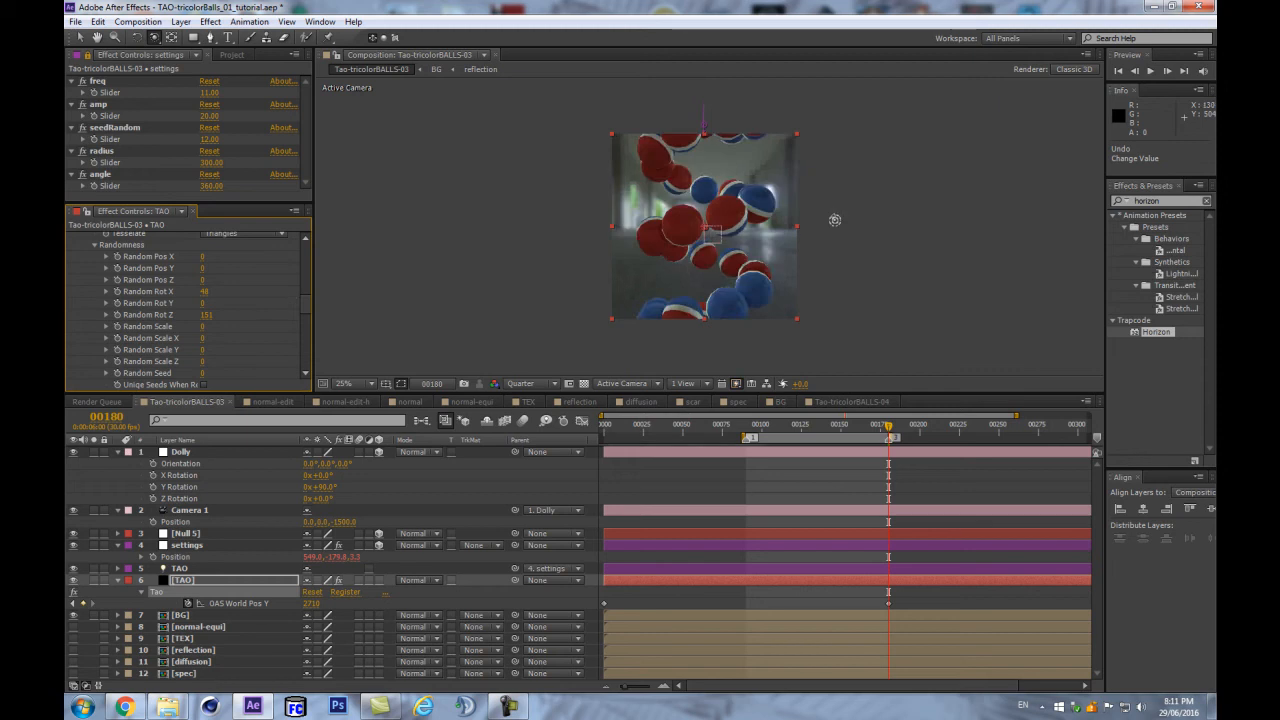
Check the randomly rotated spheres at marker 1 and across the timeline for a consistent loop
{"action": "key", "text": "period"}
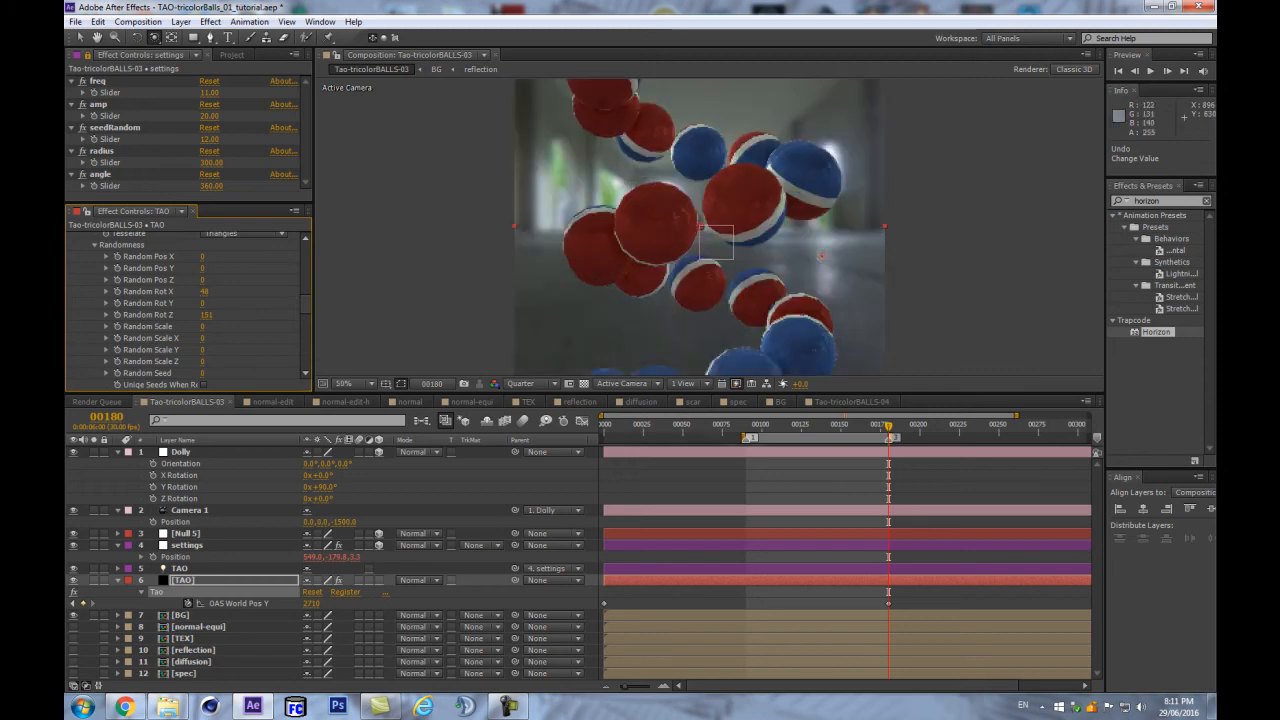
{"action": "left_click", "coordinate": [745, 428]}
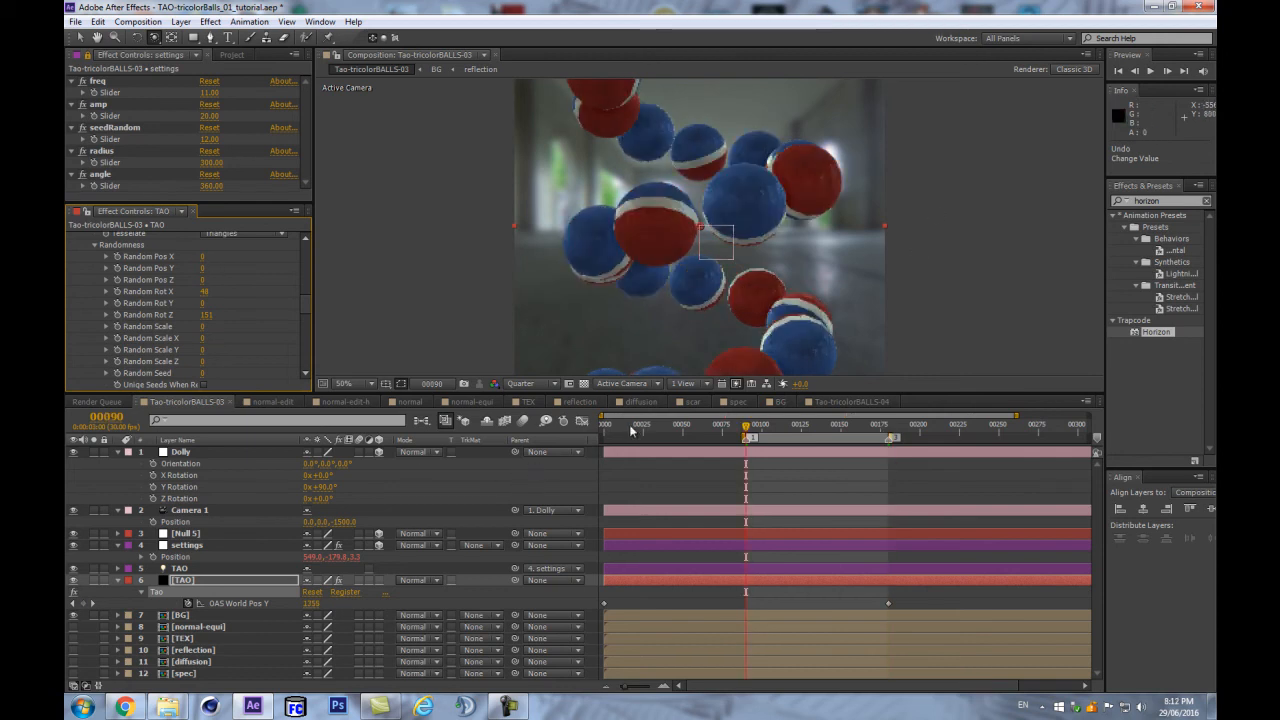
{"action": "left_click_drag", "start_coordinate": [604, 430], "coordinate": [843, 432]}
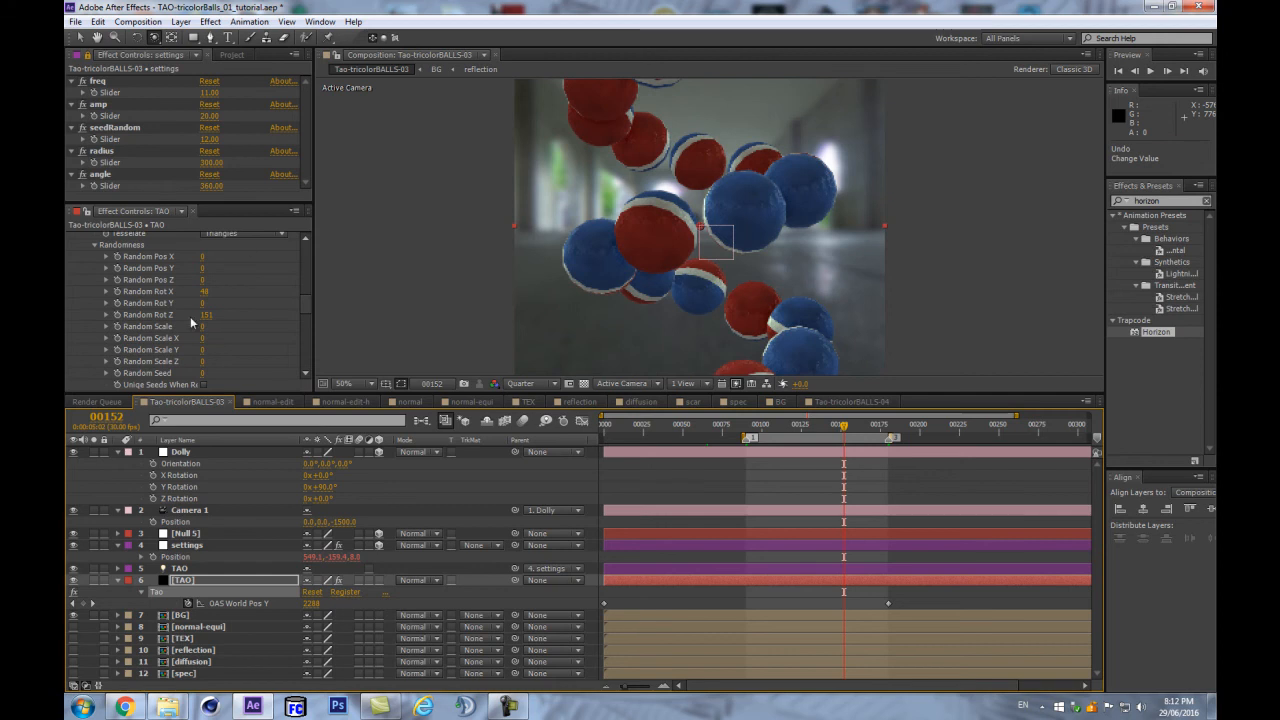
{"action": "key", "text": "space"}
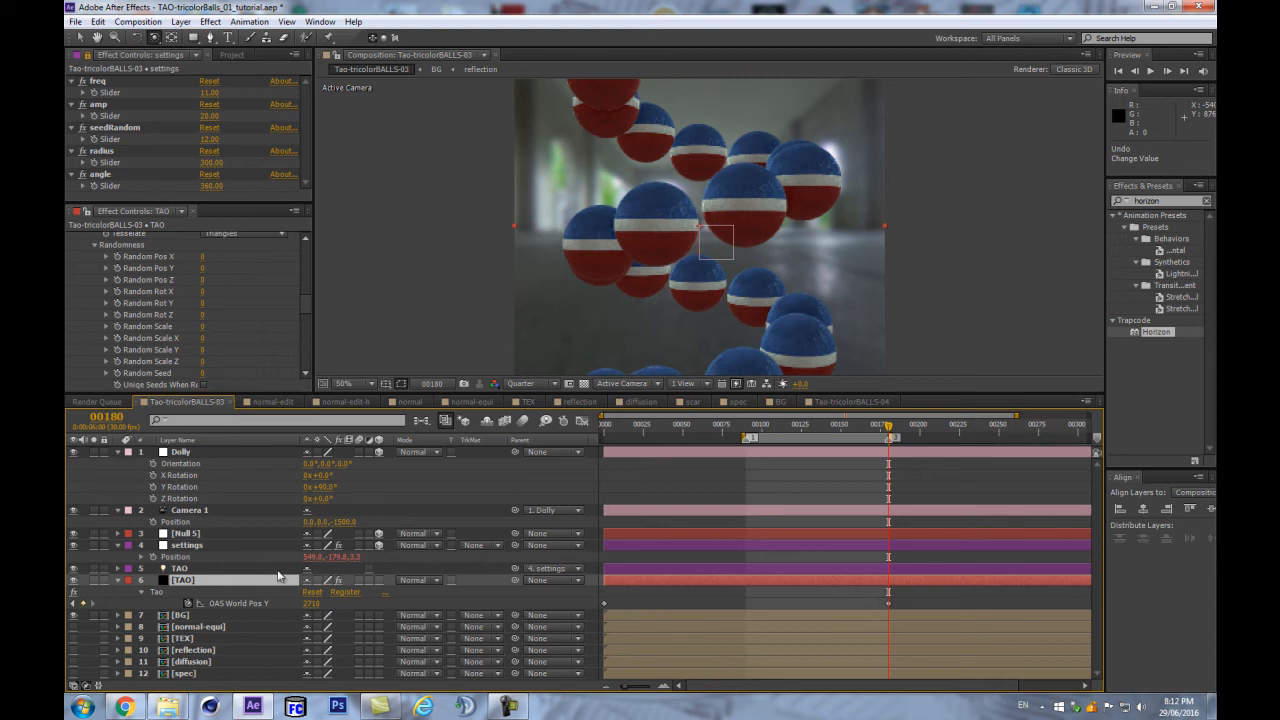
Show the TAO light's rotation properties and set its Z Rotation to 0°
{"action": "left_click", "coordinate": [182, 568]}
{"action": "key", "text": "r"}
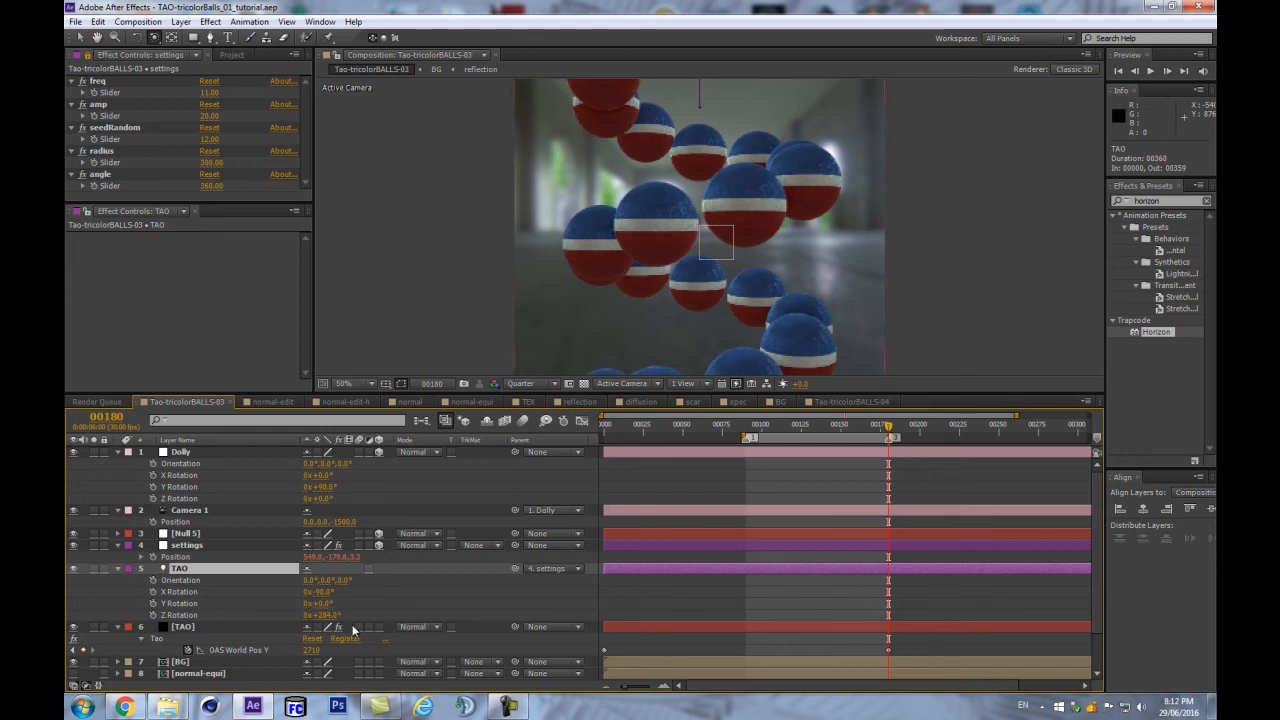
{"action": "left_click_drag", "start_coordinate": [340, 615], "coordinate": [248, 618]}
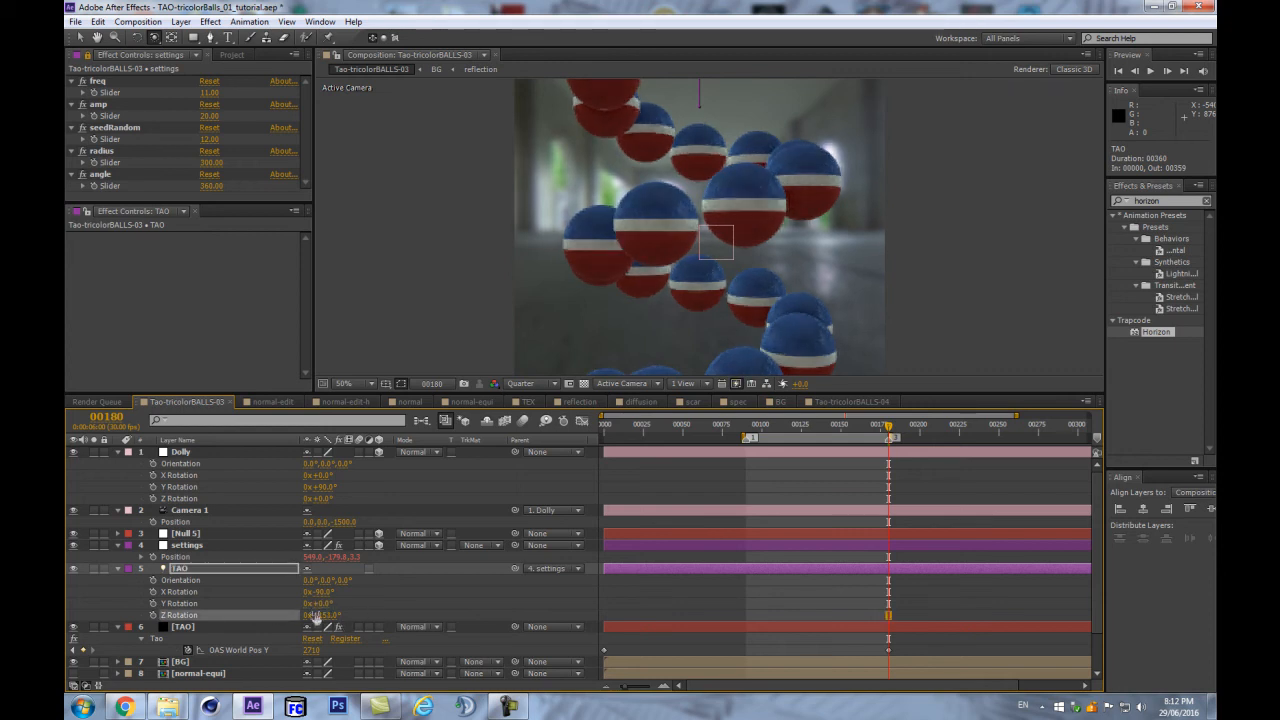
{"action": "left_click", "coordinate": [328, 616]}
{"action": "type", "text": "0"}
{"action": "key", "text": "Return"}
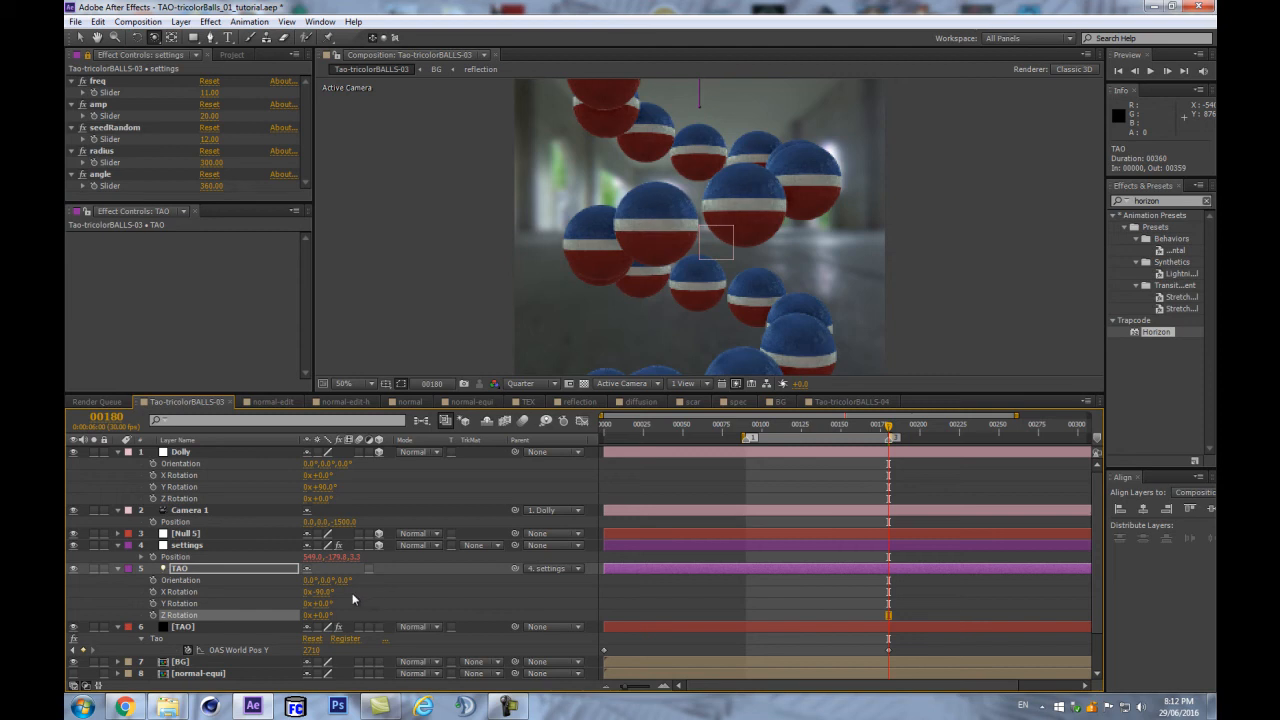
Try changing the TAO light's X Rotation and Y Rotation, undoing each trial
{"action": "left_click_drag", "start_coordinate": [322, 594], "coordinate": [388, 591]}
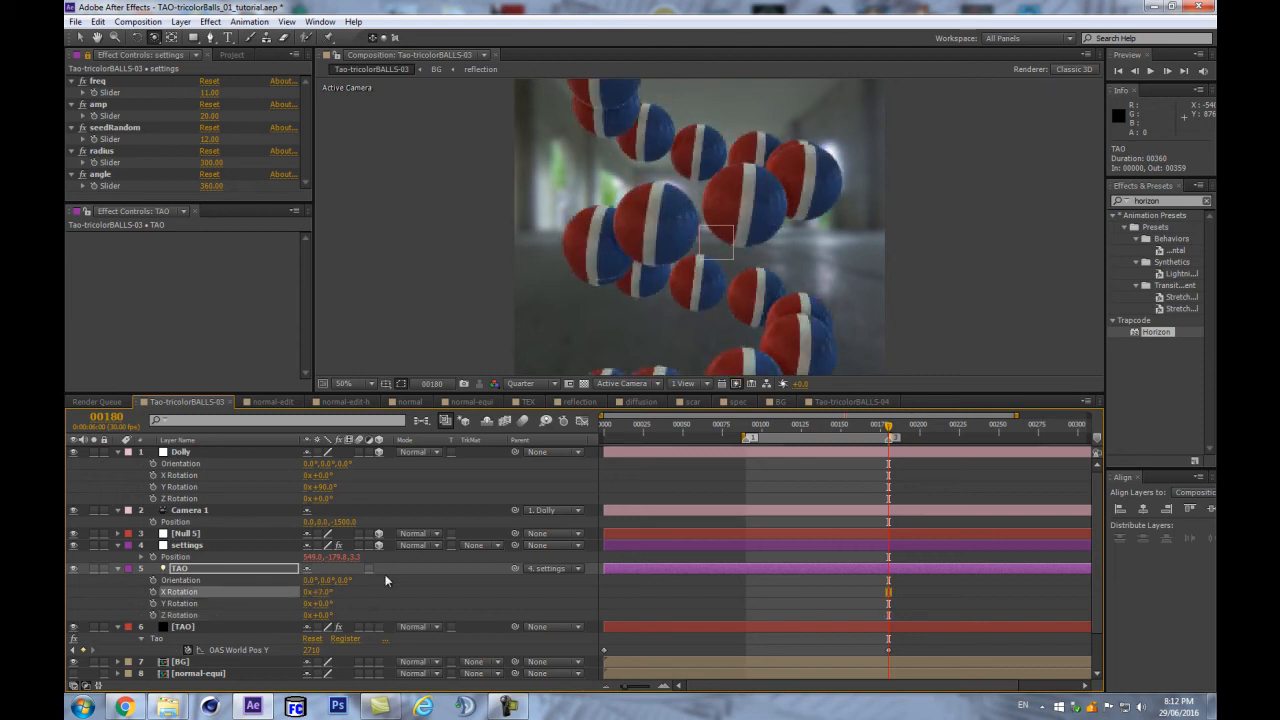
{"action": "key", "text": "ctrl+z"}
{"action": "left_click", "coordinate": [284, 615]}
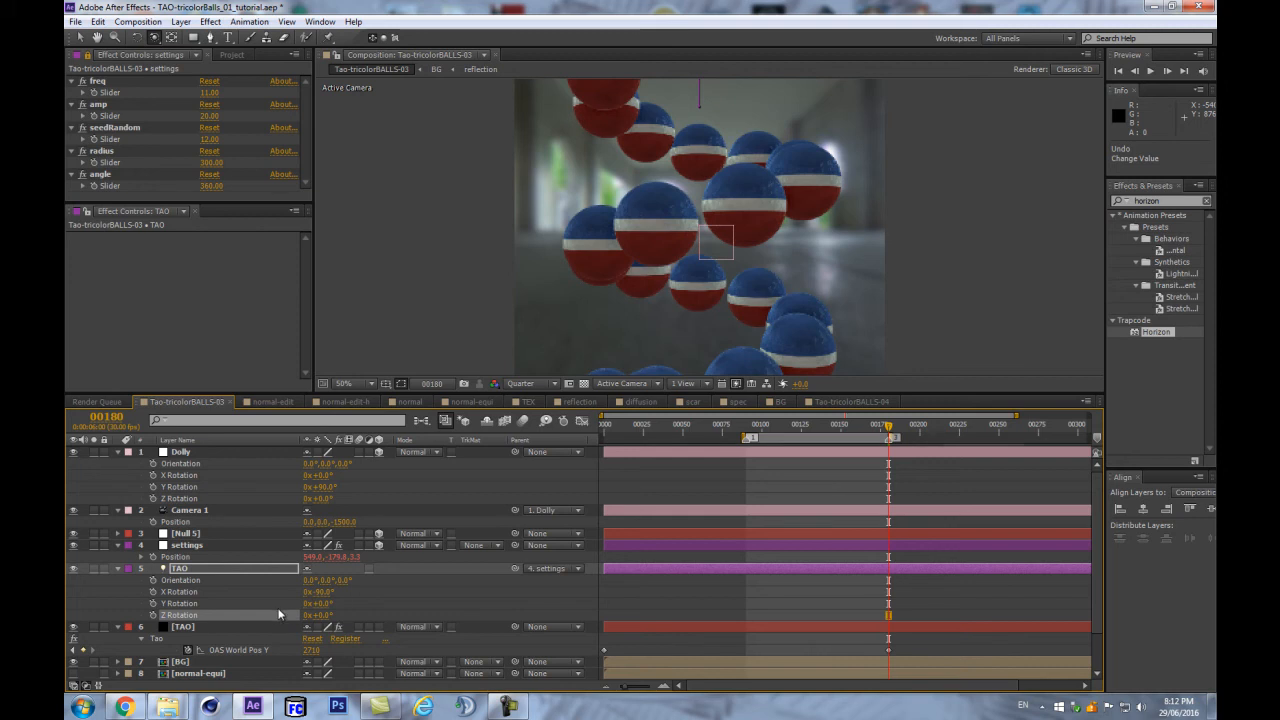
{"action": "left_click_drag", "start_coordinate": [318, 603], "coordinate": [383, 586]}
{"action": "key", "text": "ctrl+z"}
{"action": "key", "text": "ctrl+z"}
Enlarge the timeline and copy the settings null's Position expression from the freq line through the final linear line
{"action": "left_click_drag", "start_coordinate": [585, 393], "coordinate": [585, 336]}
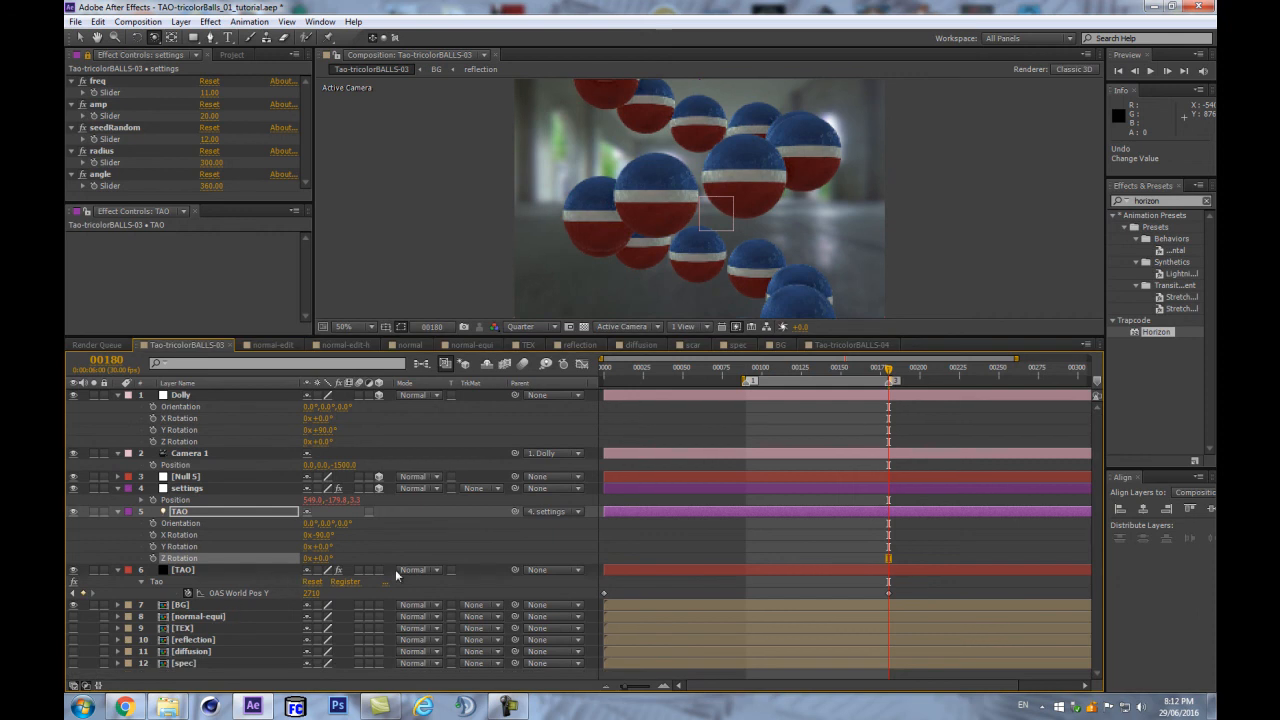
{"action": "left_click", "coordinate": [211, 488]}
{"action": "key", "text": "u"}
{"action": "key", "text": "e"}
{"action": "key", "text": "e"}
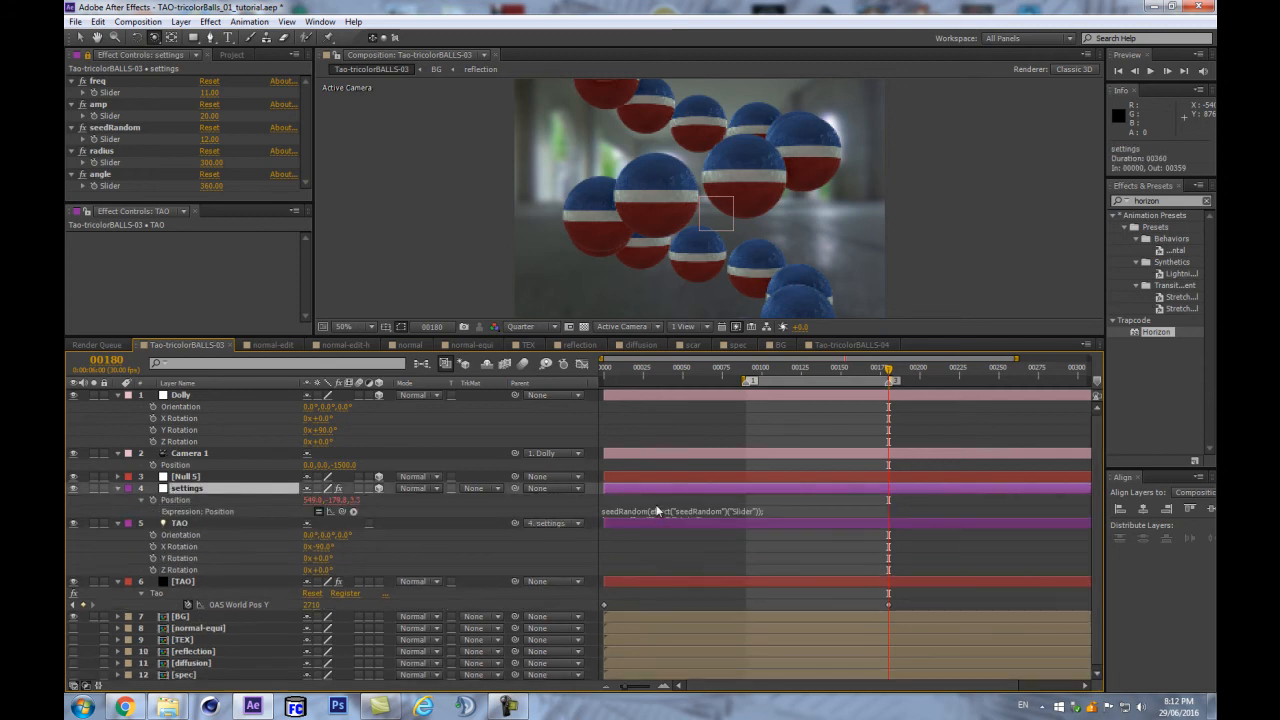
{"action": "left_click", "coordinate": [657, 512]}
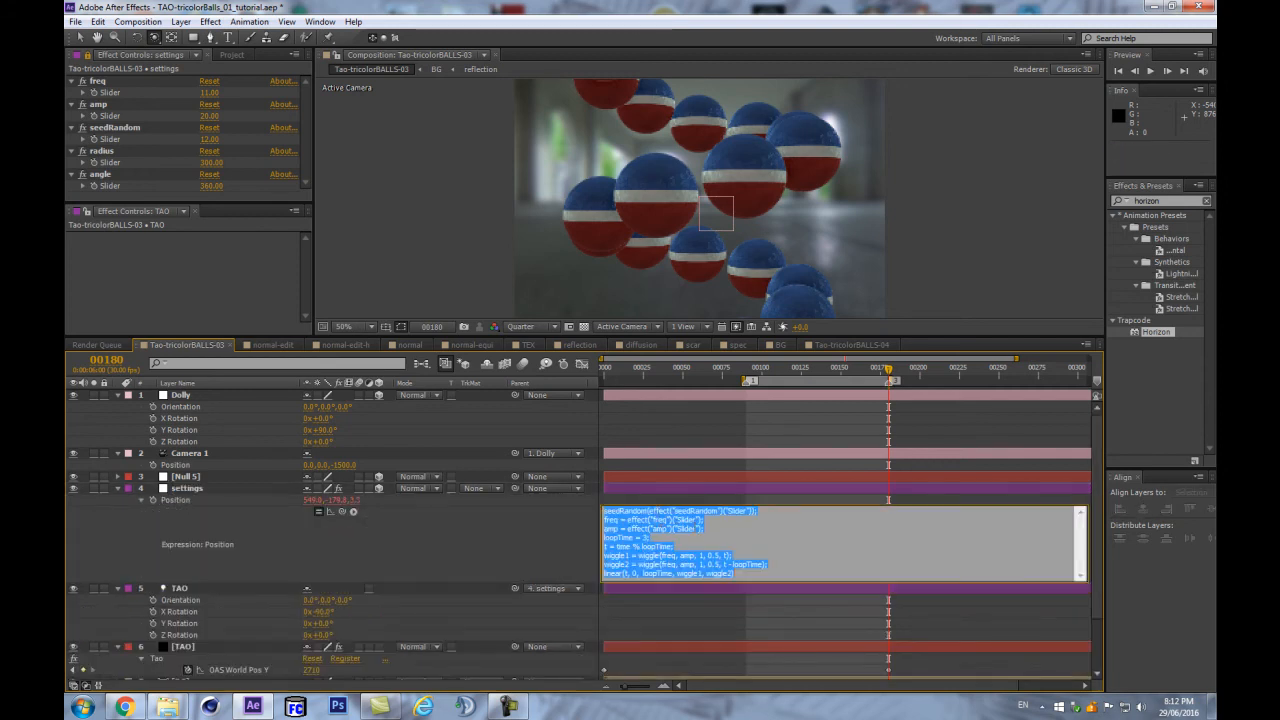
{"action": "left_click", "coordinate": [709, 520]}
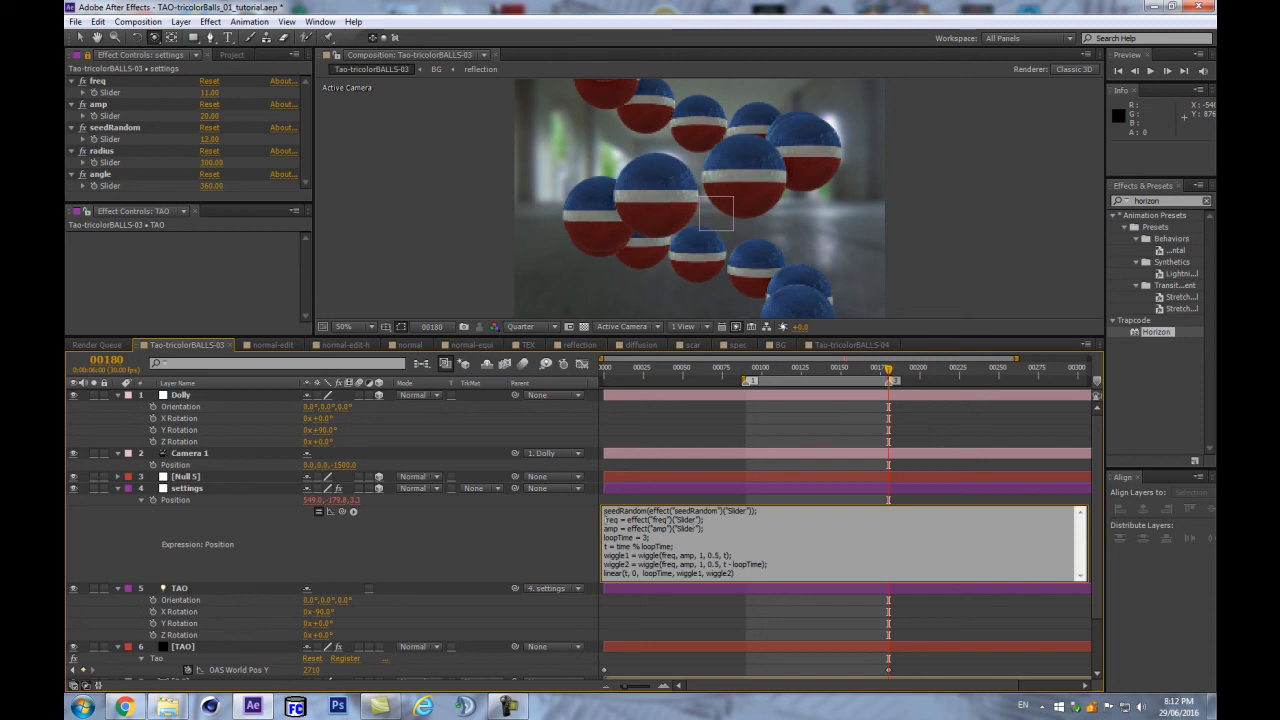
{"action": "left_click_drag", "start_coordinate": [604, 520], "coordinate": [742, 646]}
{"action": "left_click", "coordinate": [118, 487]}
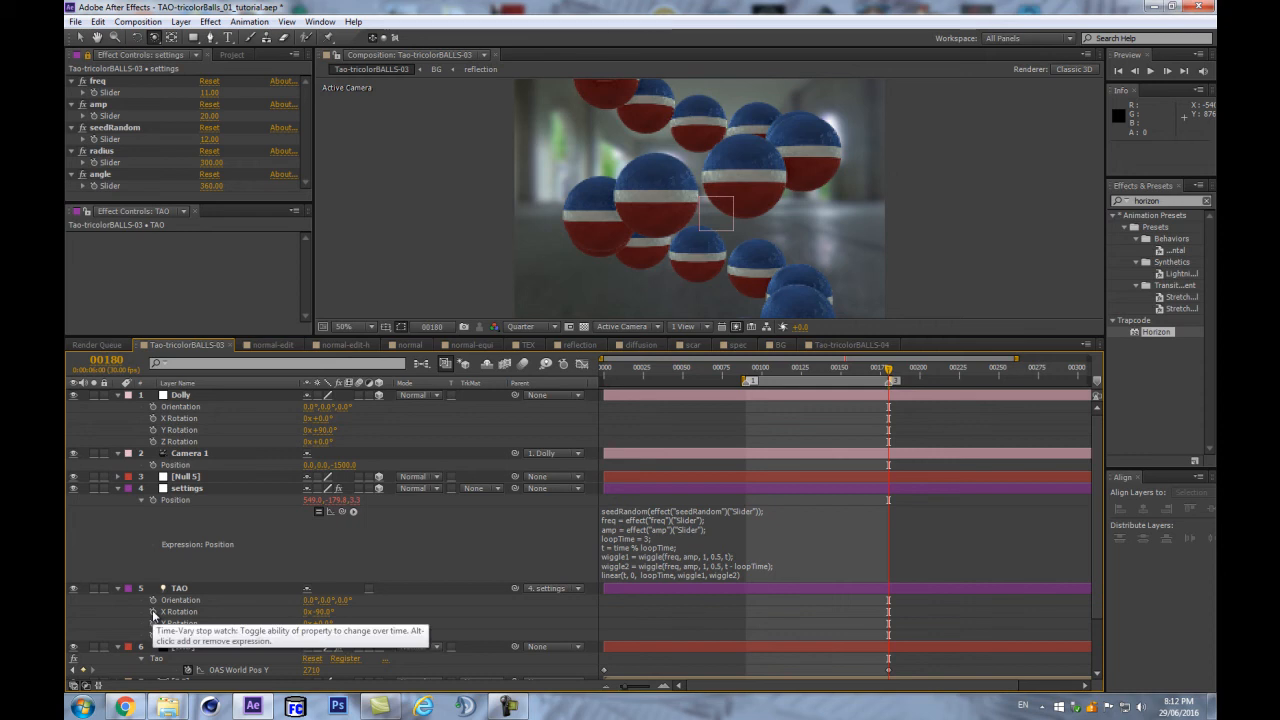
Add an expression to the TAO light's X Rotation using the copied looping wiggle code
{"action": "left_click", "coordinate": [152, 612], "text": "alt"}
{"action": "type", "text": "linear(t, 0, loopTime, wiggle1, wiggle2)"}
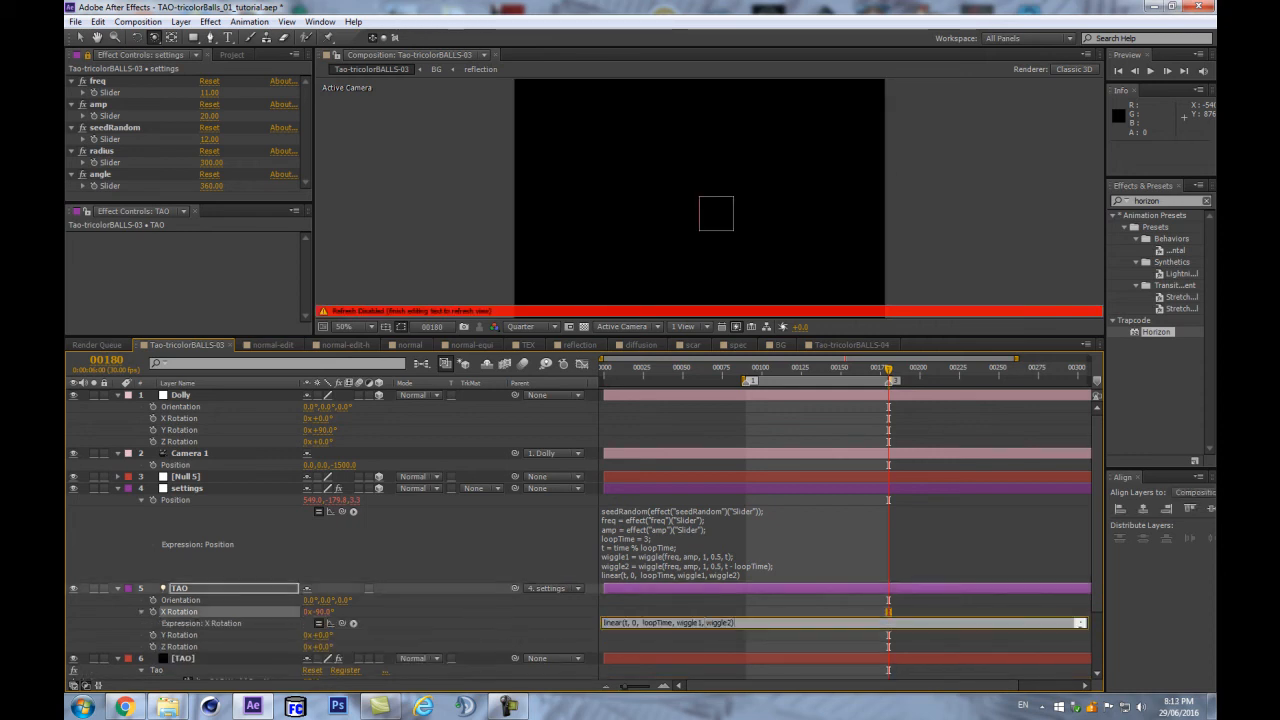
{"action": "left_click", "coordinate": [683, 630]}
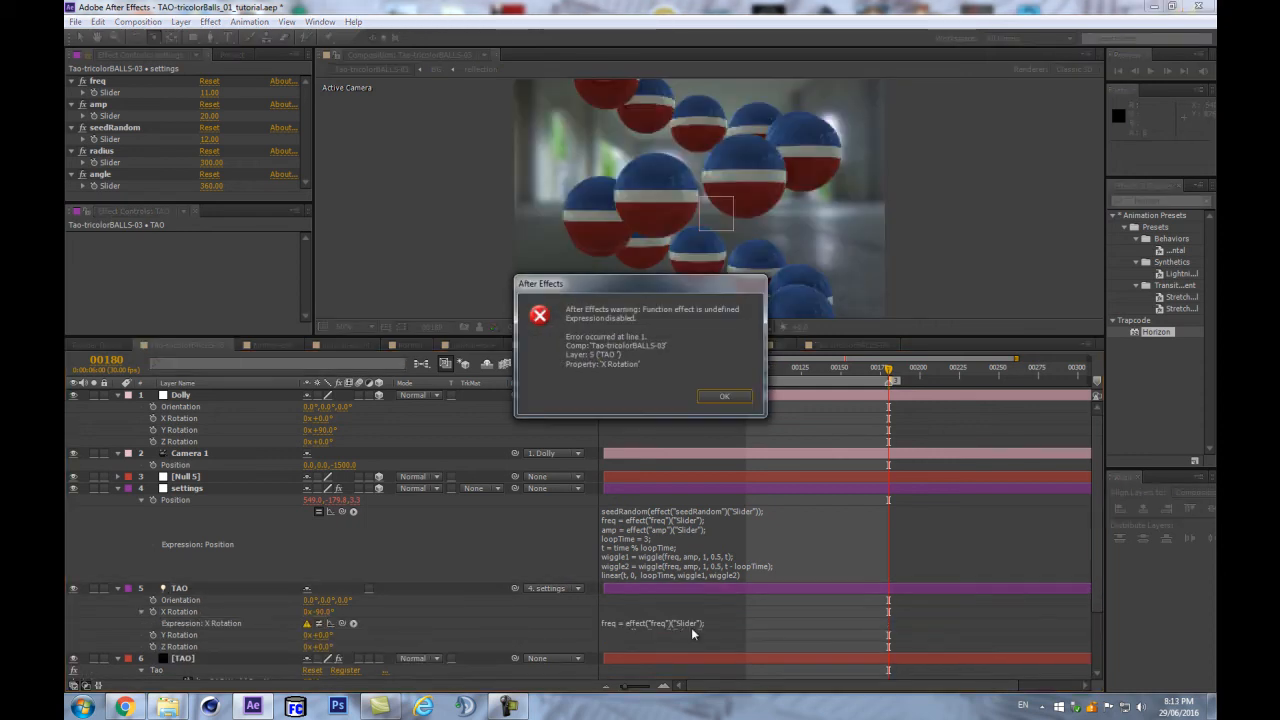
{"action": "key", "text": "Return"}
In the X Rotation expression, replace the slider references with freq = 300 and amp = 360
{"action": "left_click", "coordinate": [704, 629]}
{"action": "left_click_drag", "start_coordinate": [704, 632], "coordinate": [640, 632]}
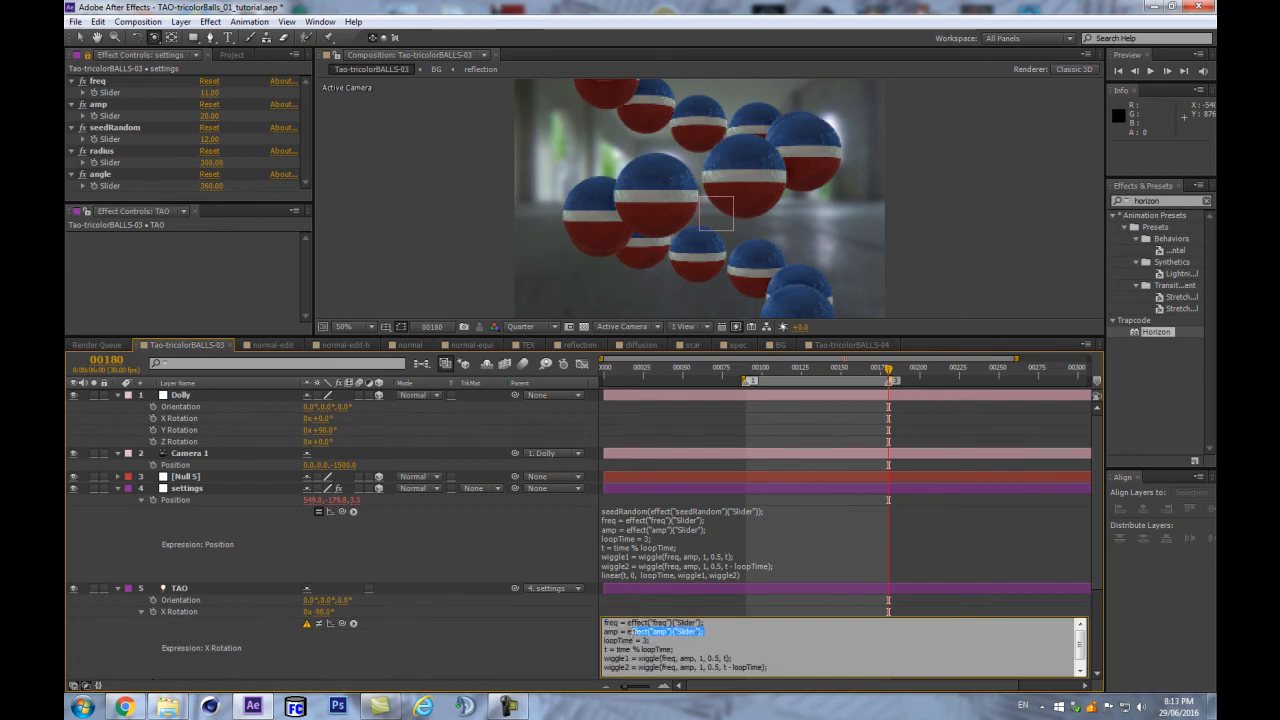
{"action": "key", "text": "BackSpace"}
{"action": "left_click_drag", "start_coordinate": [705, 622], "coordinate": [627, 622]}
{"action": "key", "text": "BackSpace"}
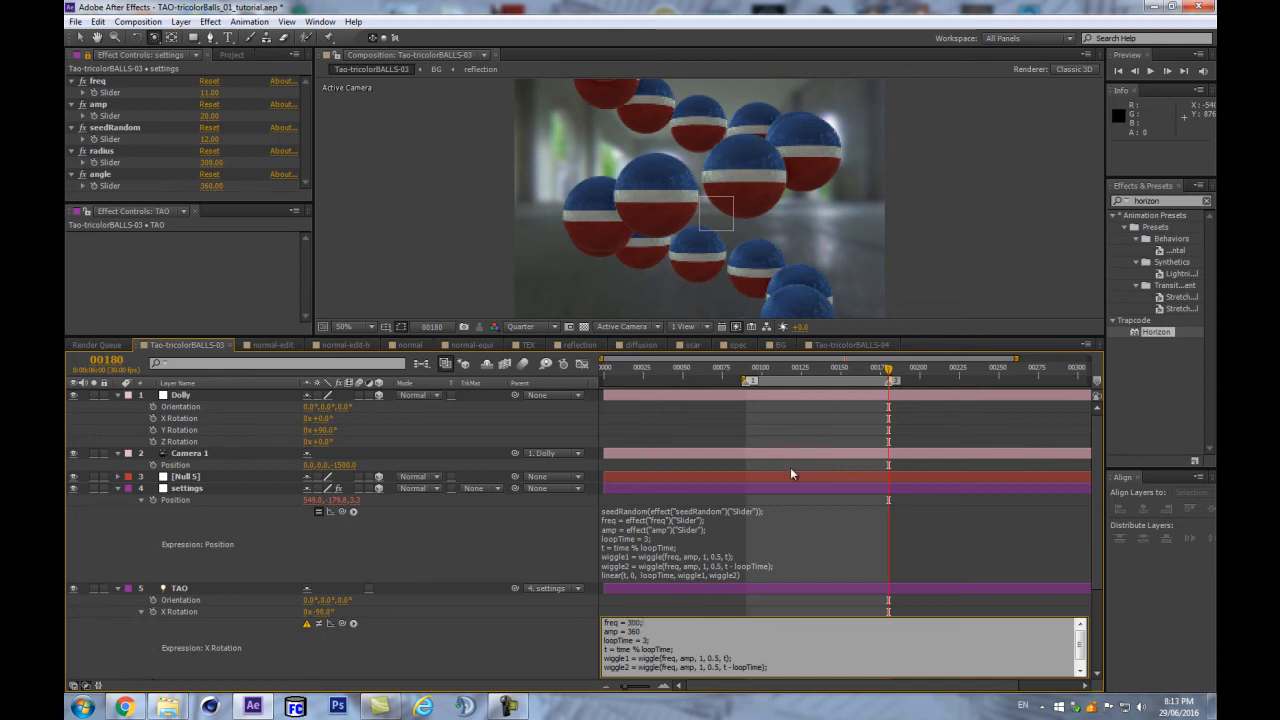
{"action": "left_click", "coordinate": [535, 643]}
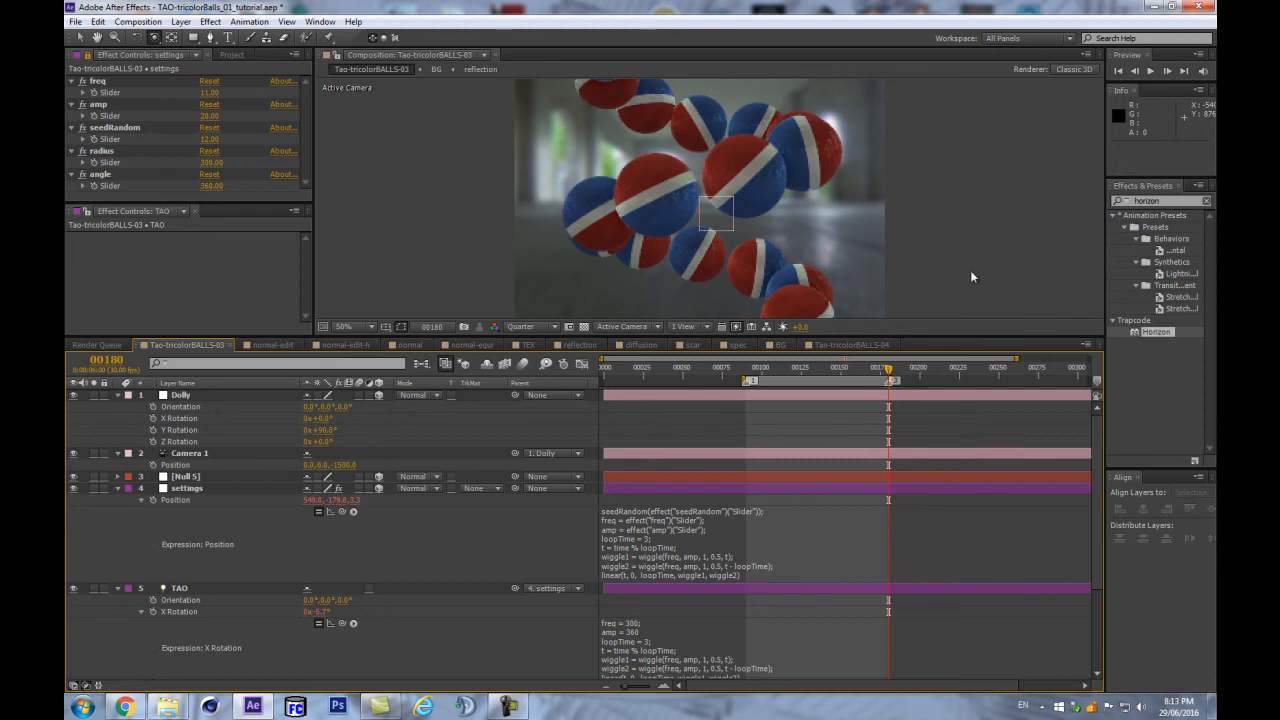
Compare the spheres' rotation at markers 1 and 2 to check that the wiggle loops
{"action": "scroll", "coordinate": [936, 192], "scroll_direction": "down", "scroll_amount": 2}
{"action": "scroll", "coordinate": [875, 210], "scroll_direction": "up", "scroll_amount": 2}
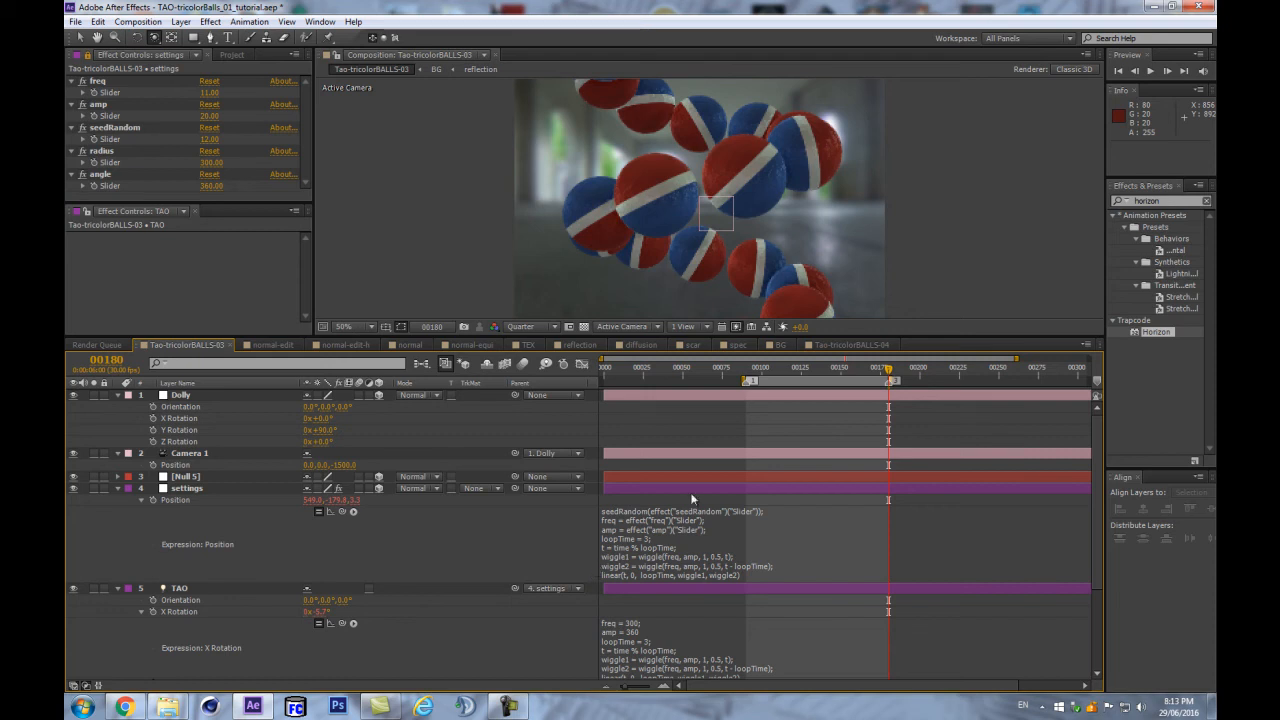
{"action": "scroll", "coordinate": [898, 231], "scroll_direction": "down", "scroll_amount": 1}
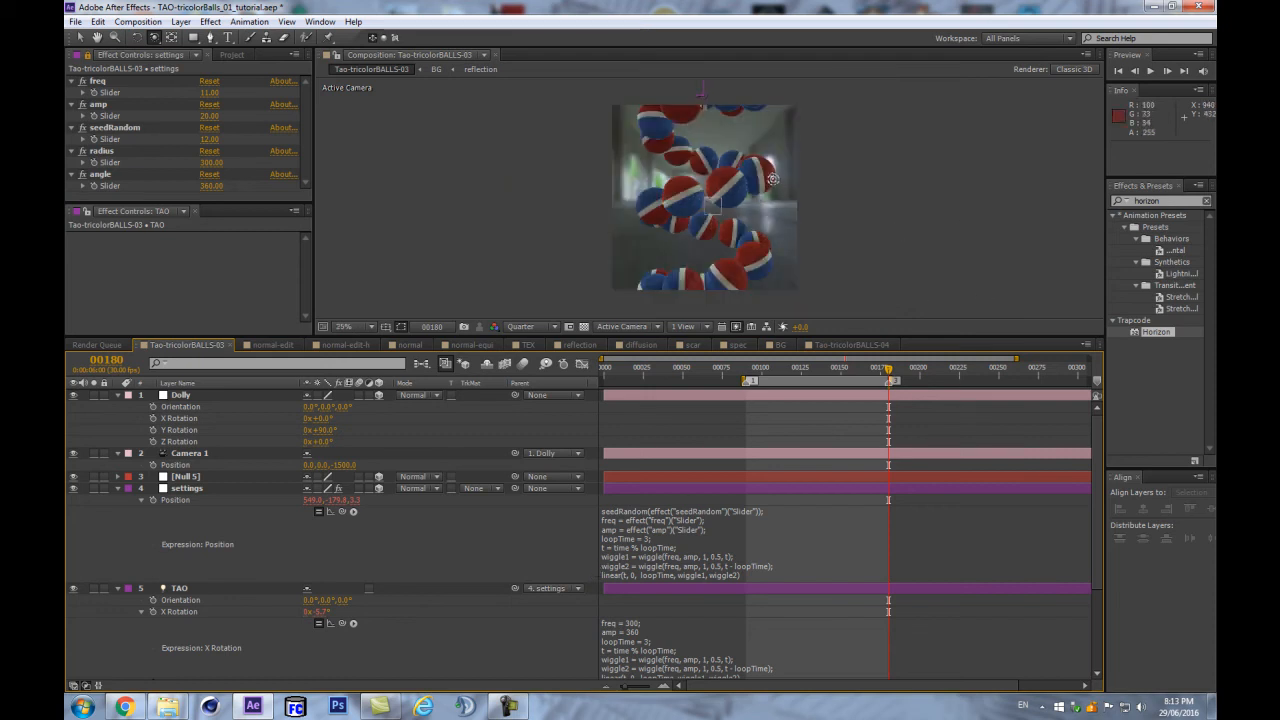
{"action": "key", "text": "1"}
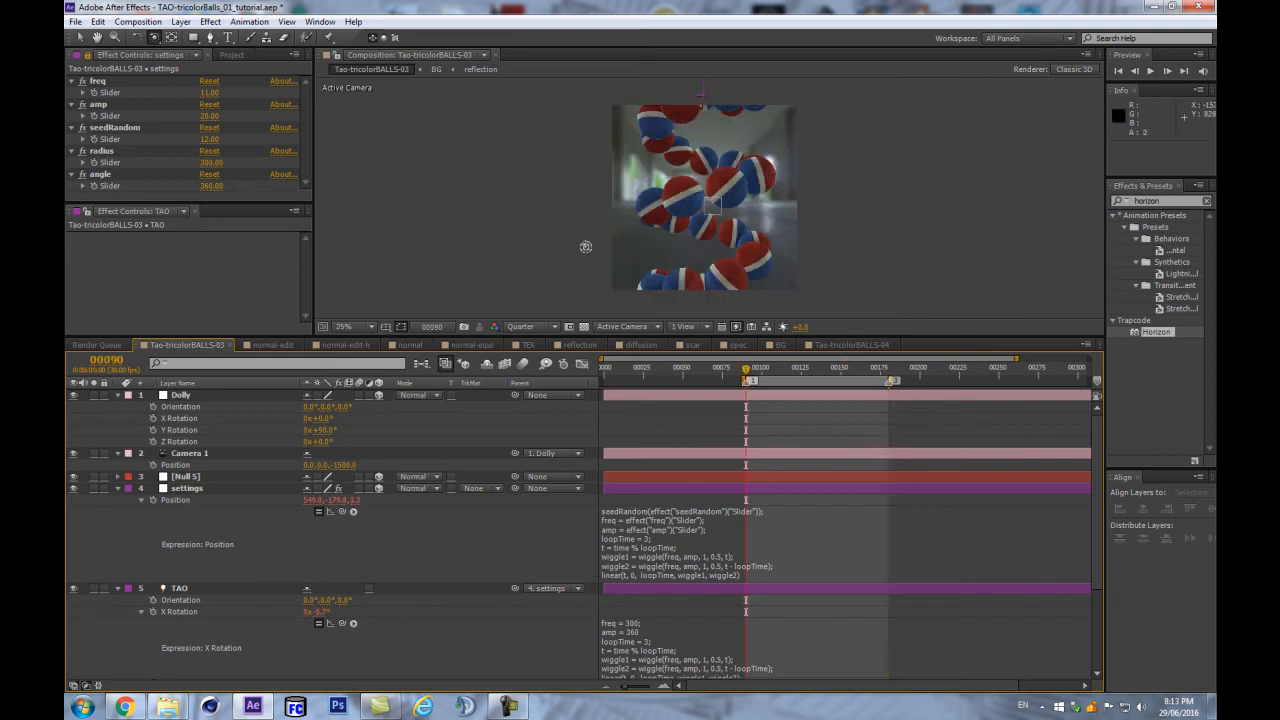
{"action": "key", "text": "2"}
{"action": "key", "text": "1"}
{"action": "key", "text": "2"}
{"action": "scroll", "coordinate": [808, 179], "scroll_direction": "up", "scroll_amount": 1}
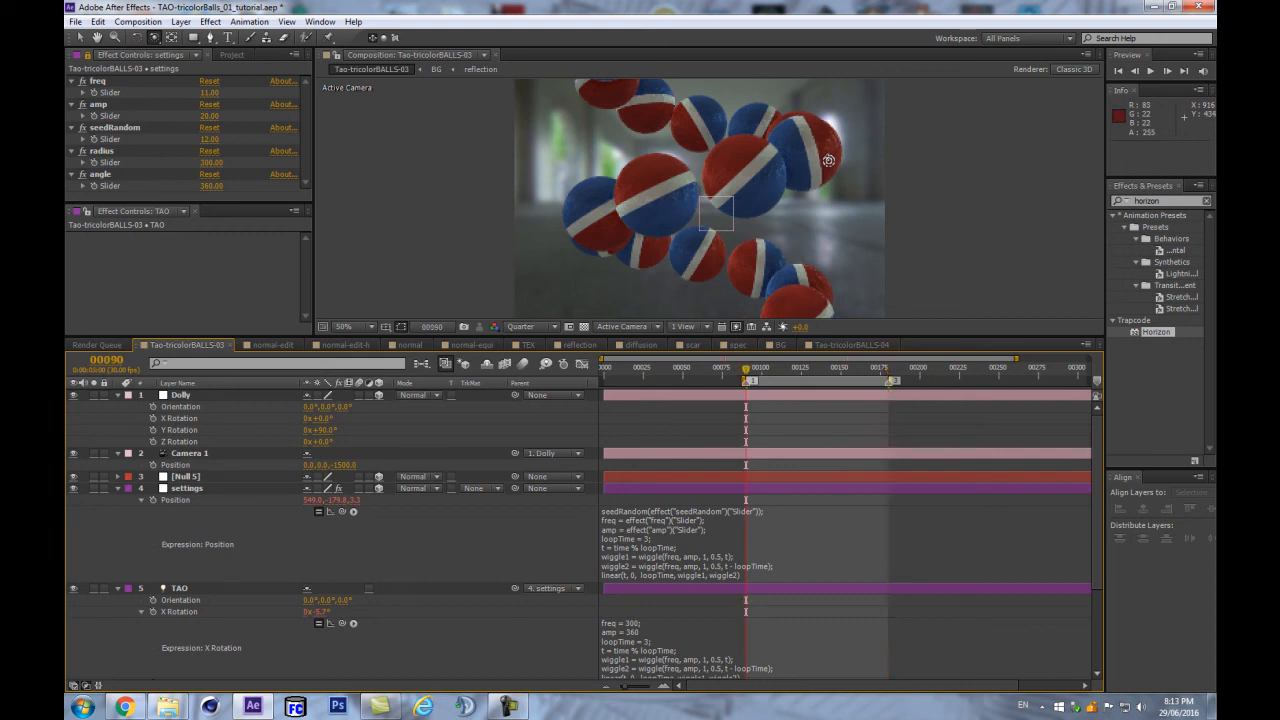
{"action": "key", "text": "3"}
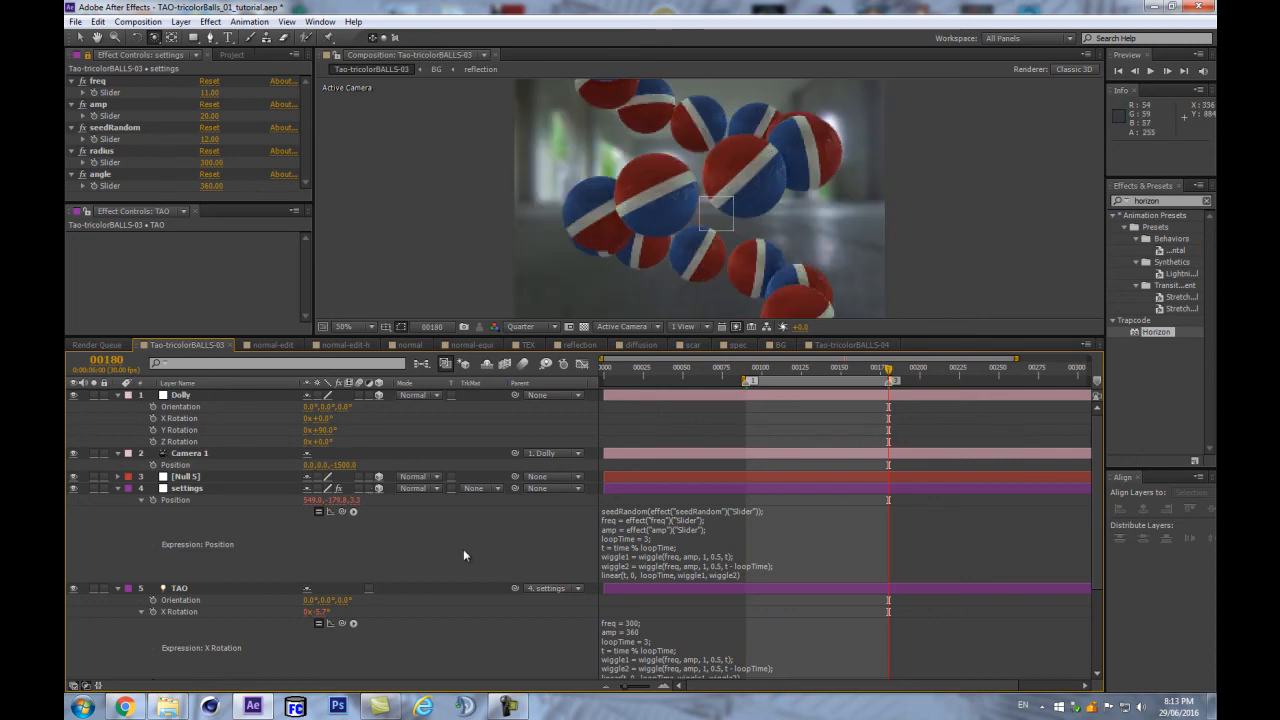
{"action": "key", "text": "comma"}
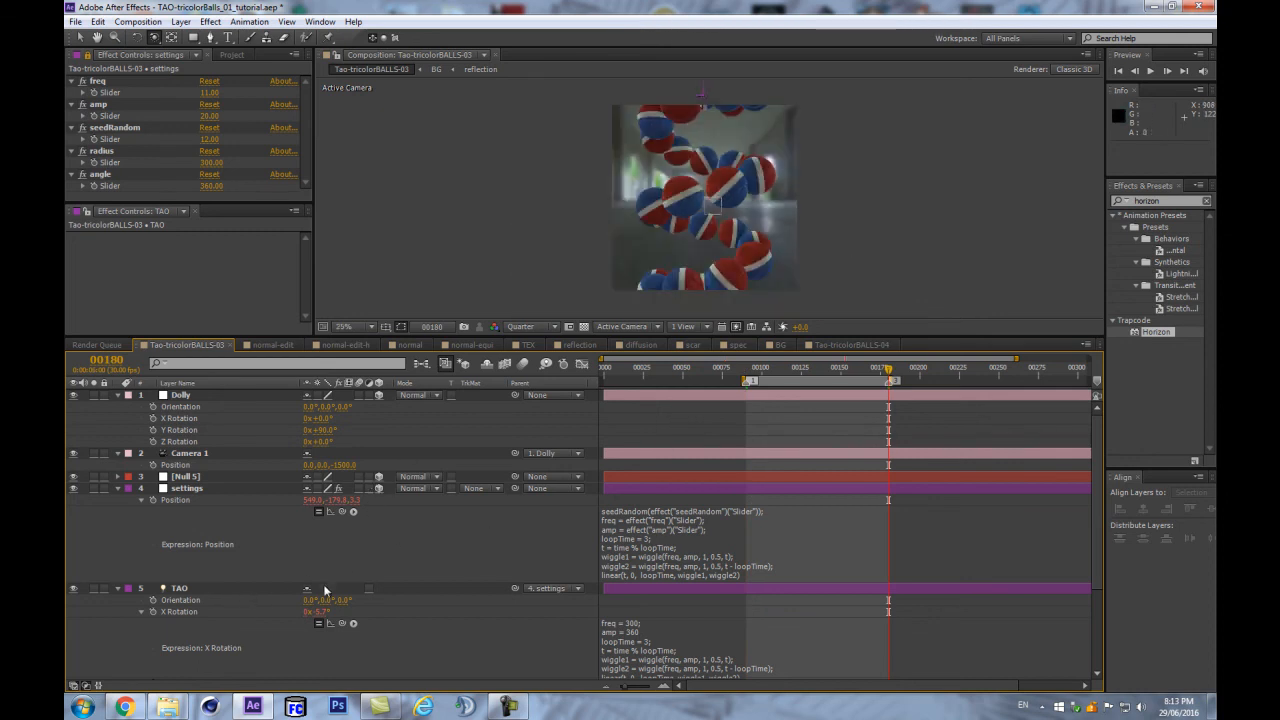
Enable keyframing for the TAO light's X Rotation at marker 2 and collapse its expression
{"action": "left_click", "coordinate": [637, 560]}
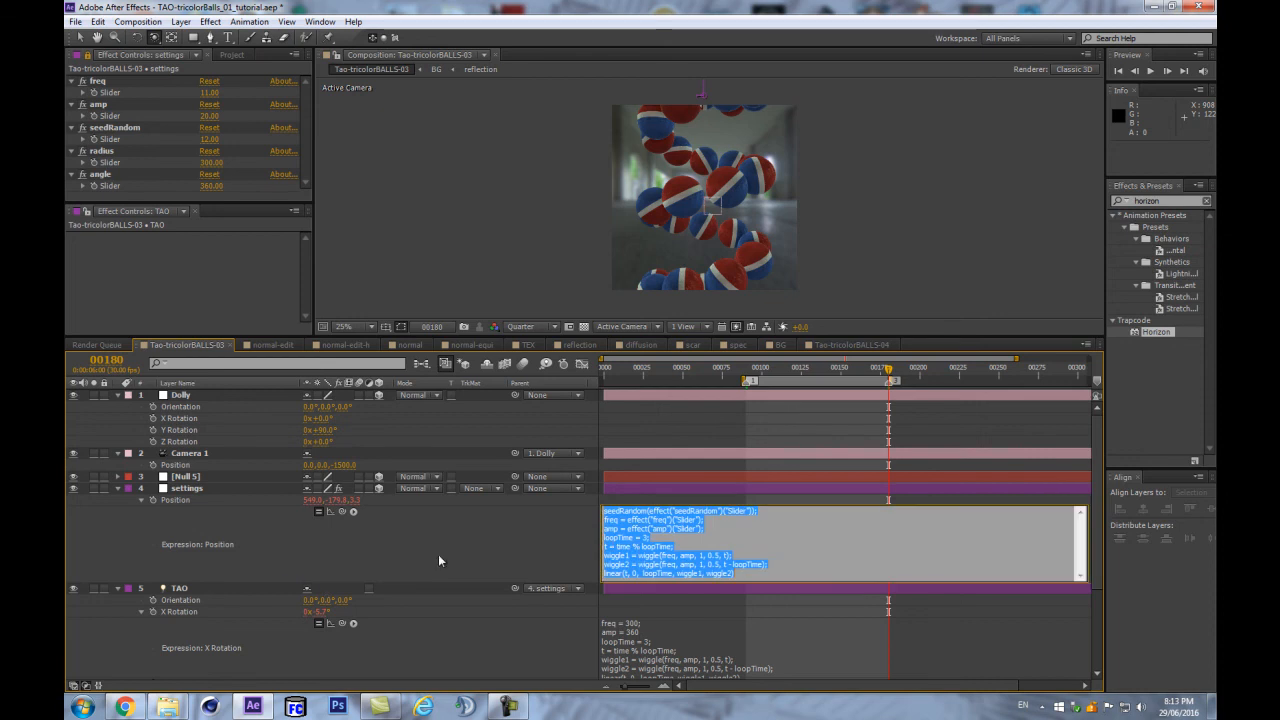
{"action": "left_click", "coordinate": [690, 637]}
{"action": "left_click", "coordinate": [462, 648]}
{"action": "left_click", "coordinate": [151, 611]}
{"action": "left_click", "coordinate": [143, 612]}
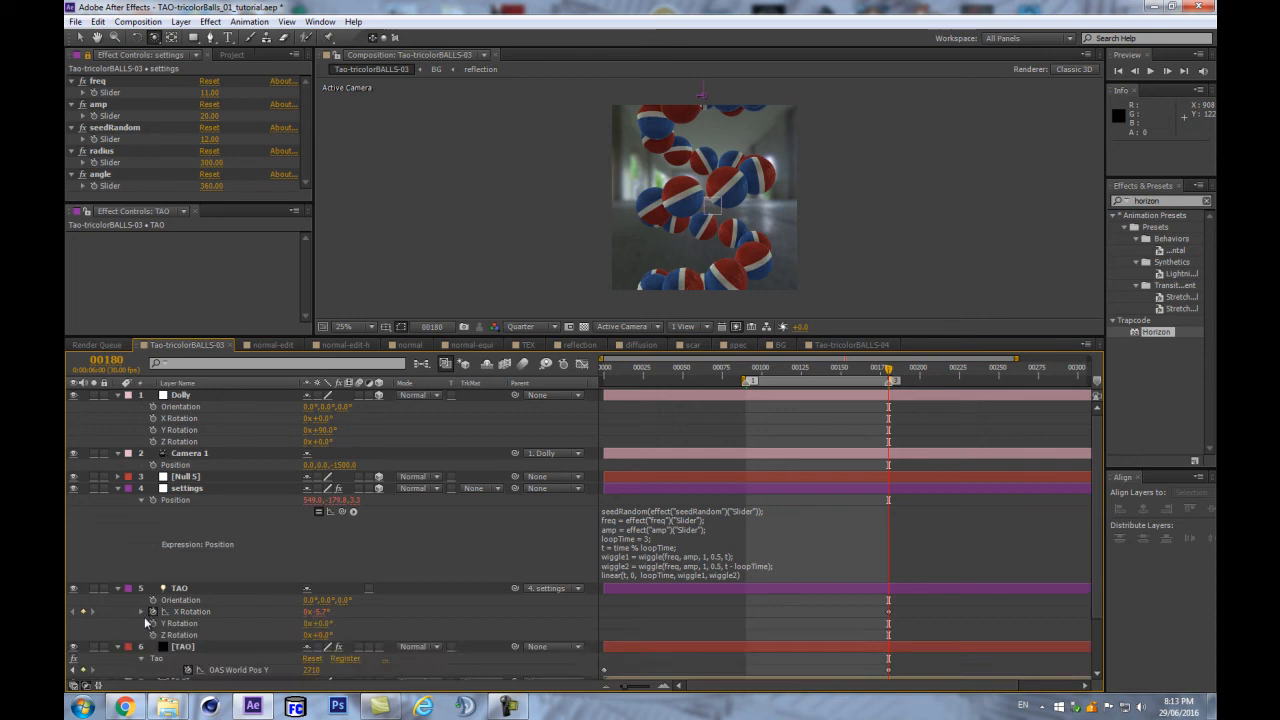
Add the copied looping wiggle expression to the TAO light's Y Rotation and Z Rotation
{"action": "left_click", "coordinate": [152, 625], "text": "alt"}
{"action": "key", "text": "ctrl+v"}
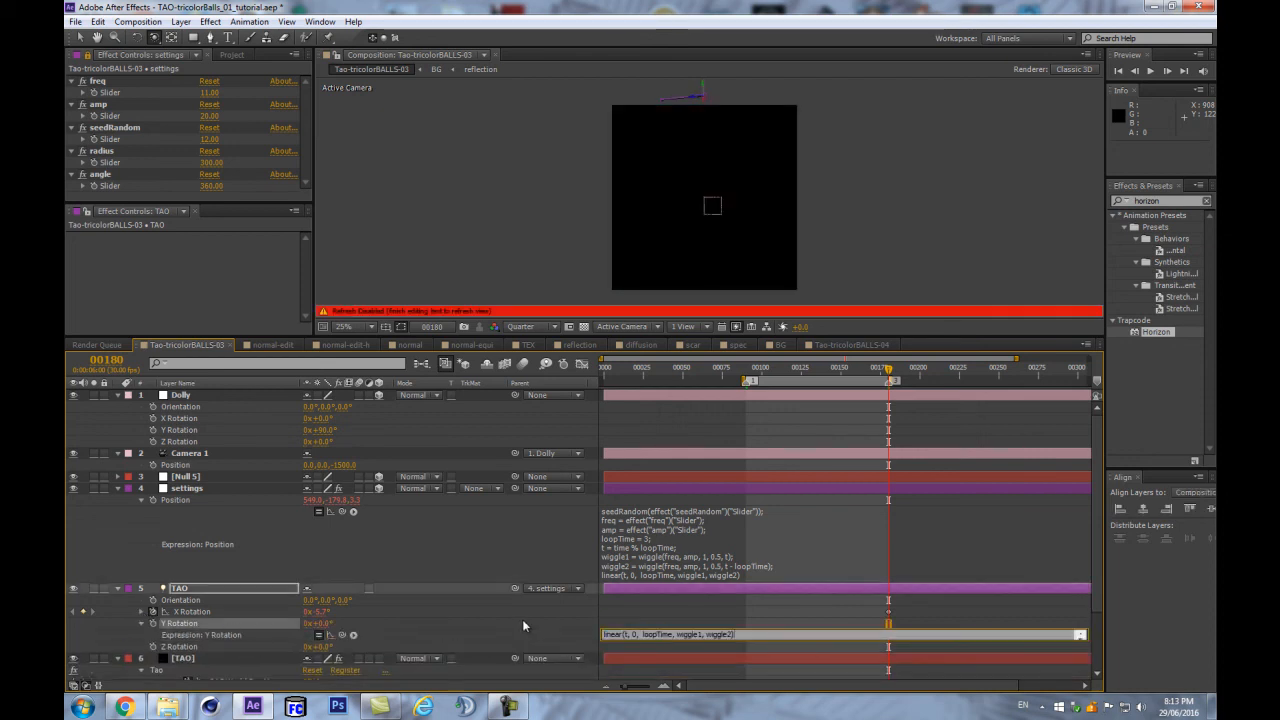
{"action": "left_click", "coordinate": [522, 619]}
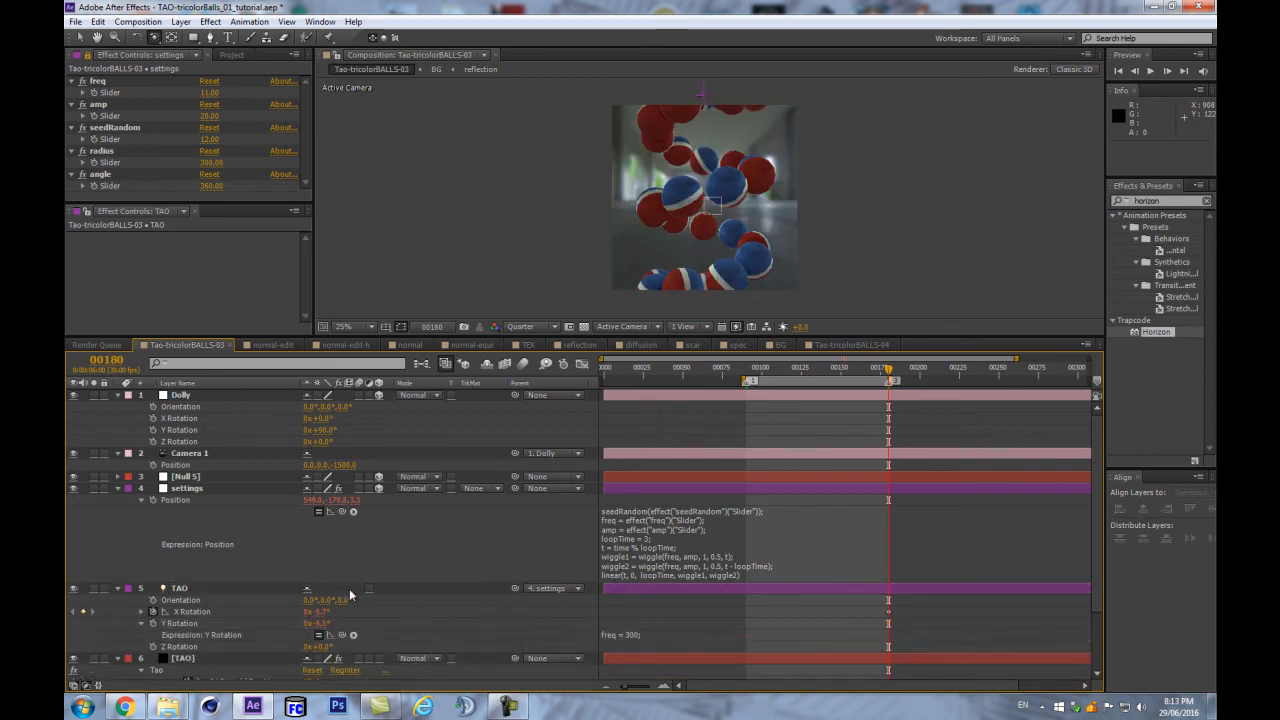
{"action": "key", "text": "ctrl+z"}
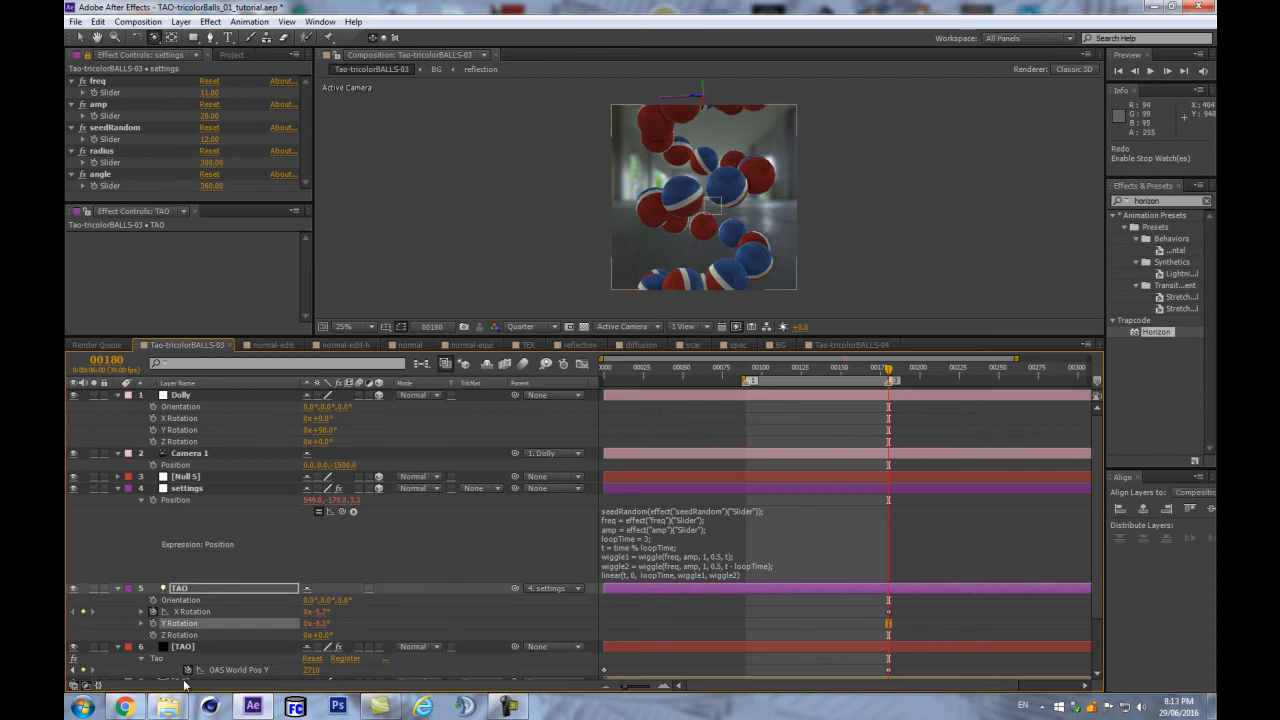
{"action": "key", "text": "ctrl+shift+z"}
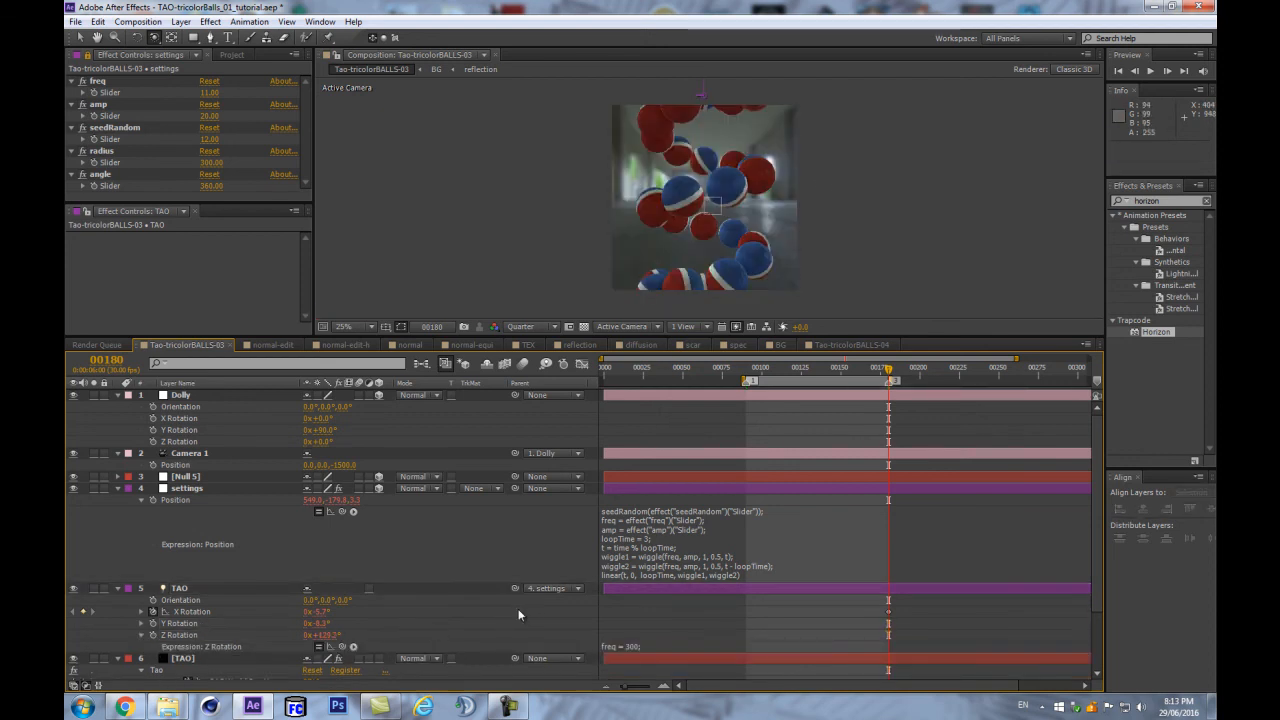
{"action": "key", "text": "ctrl+shift+z"}
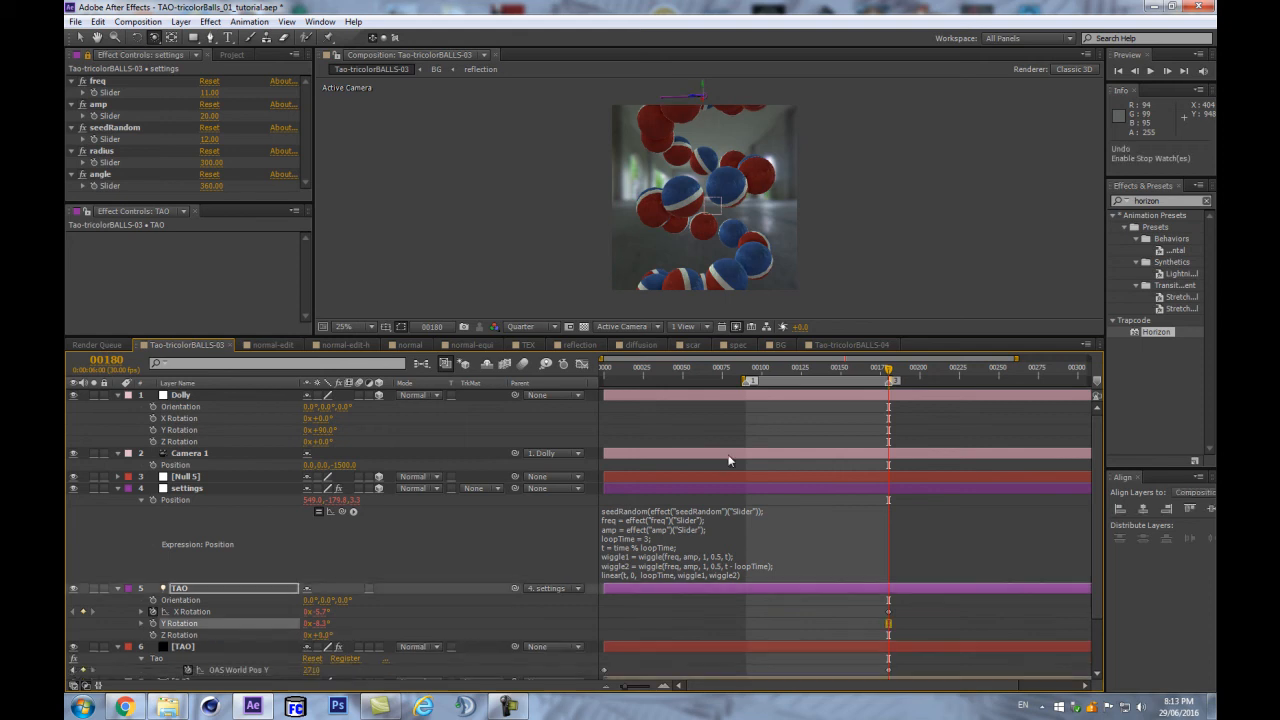
{"action": "key", "text": "ctrl+shift+z"}
Inspect the rotated spheres up close, move to frame 156 and save the project
{"action": "scroll", "coordinate": [818, 210], "scroll_direction": "up", "scroll_amount": 1}
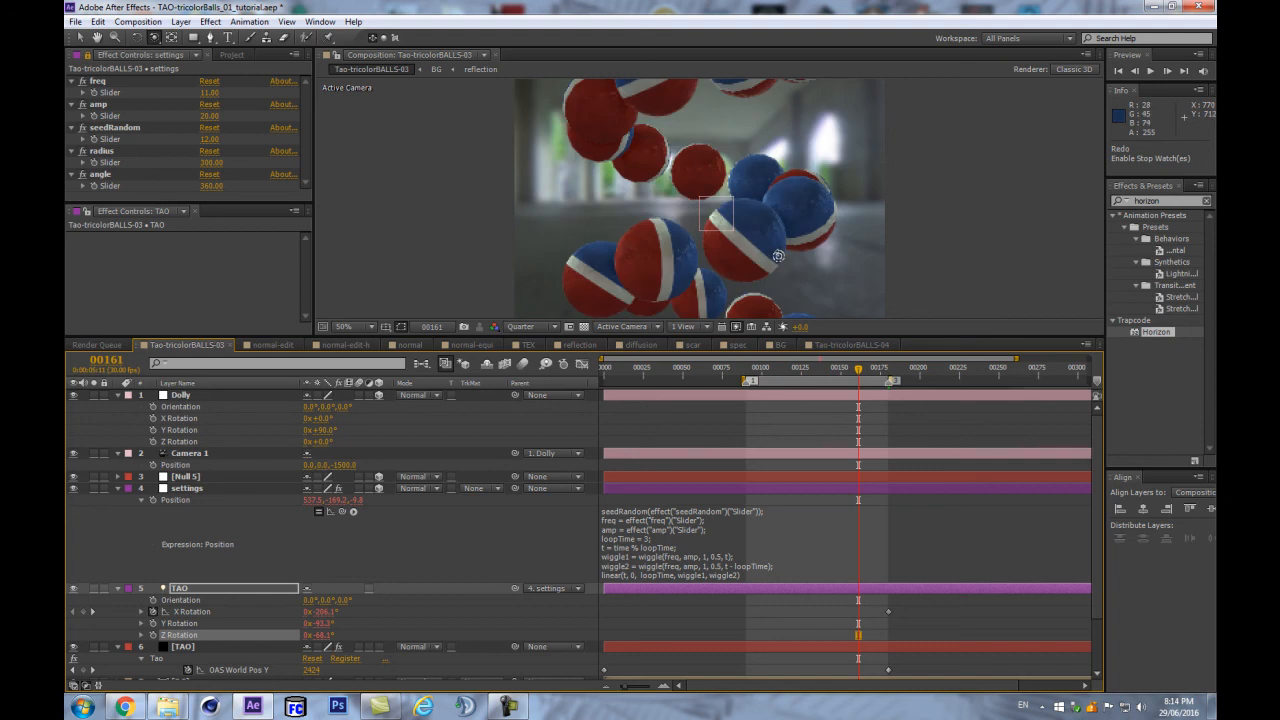
{"action": "scroll", "coordinate": [779, 258], "scroll_direction": "down", "scroll_amount": 1}
{"action": "mouse_move", "coordinate": [858, 368]}
{"action": "left_mouse_down"}
{"action": "mouse_move", "coordinate": [760, 368]}
{"action": "mouse_move", "coordinate": [850, 369]}
{"action": "left_mouse_up"}
{"action": "key", "text": "ctrl+s"}
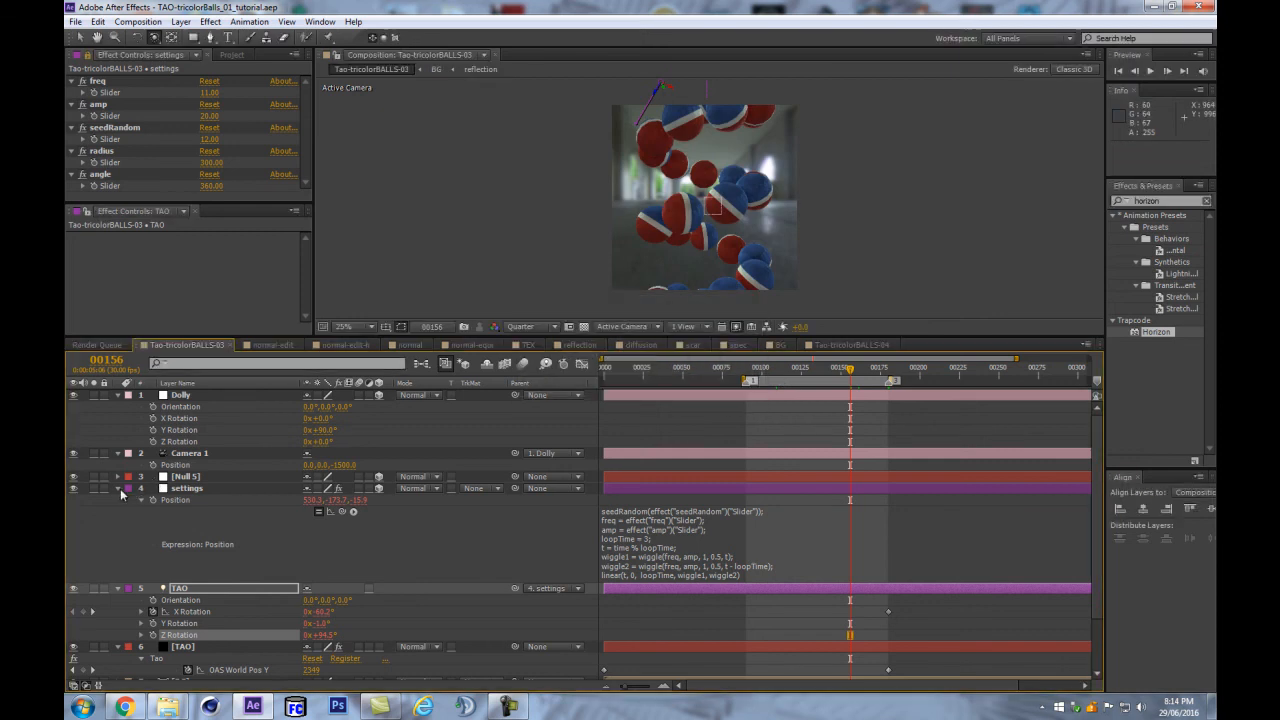
Collapse all layer properties and preview the animation loop in the work area
{"action": "key", "text": "ctrl+a"}
{"action": "left_click", "coordinate": [119, 489]}
{"action": "left_click", "coordinate": [243, 631]}
{"action": "key", "text": "KP_0"}
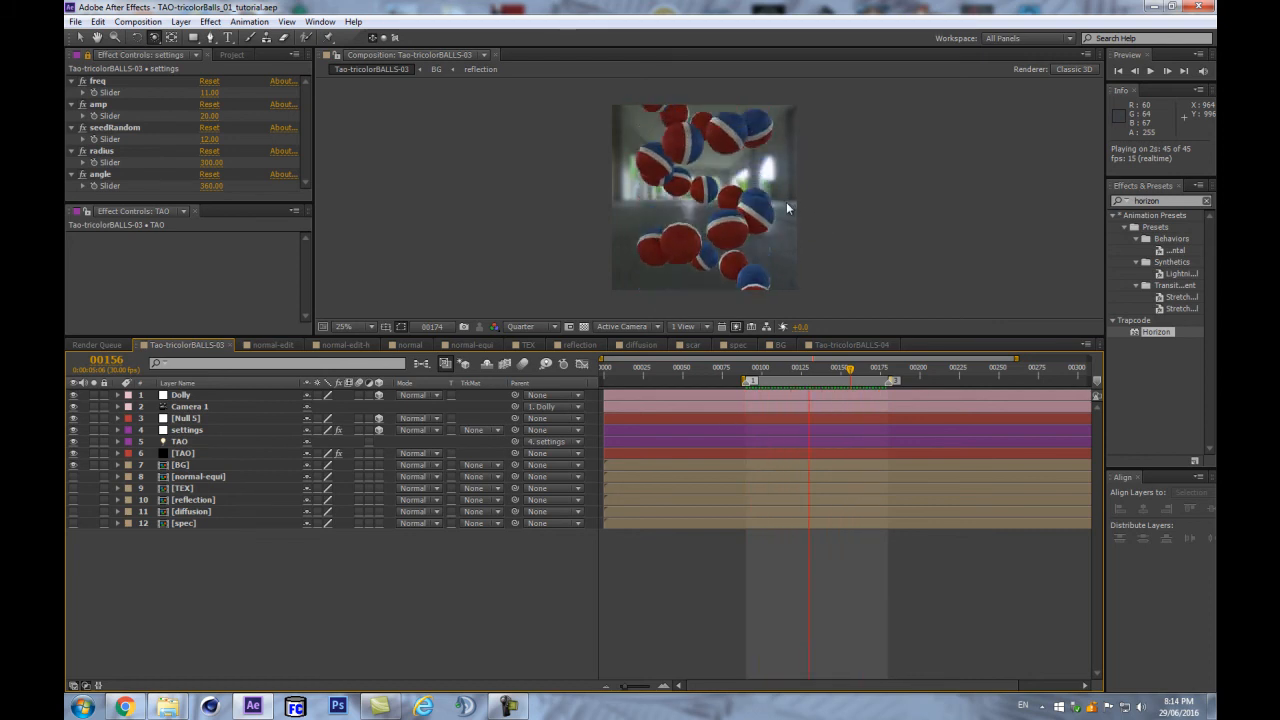
{"action": "key", "text": "period"}
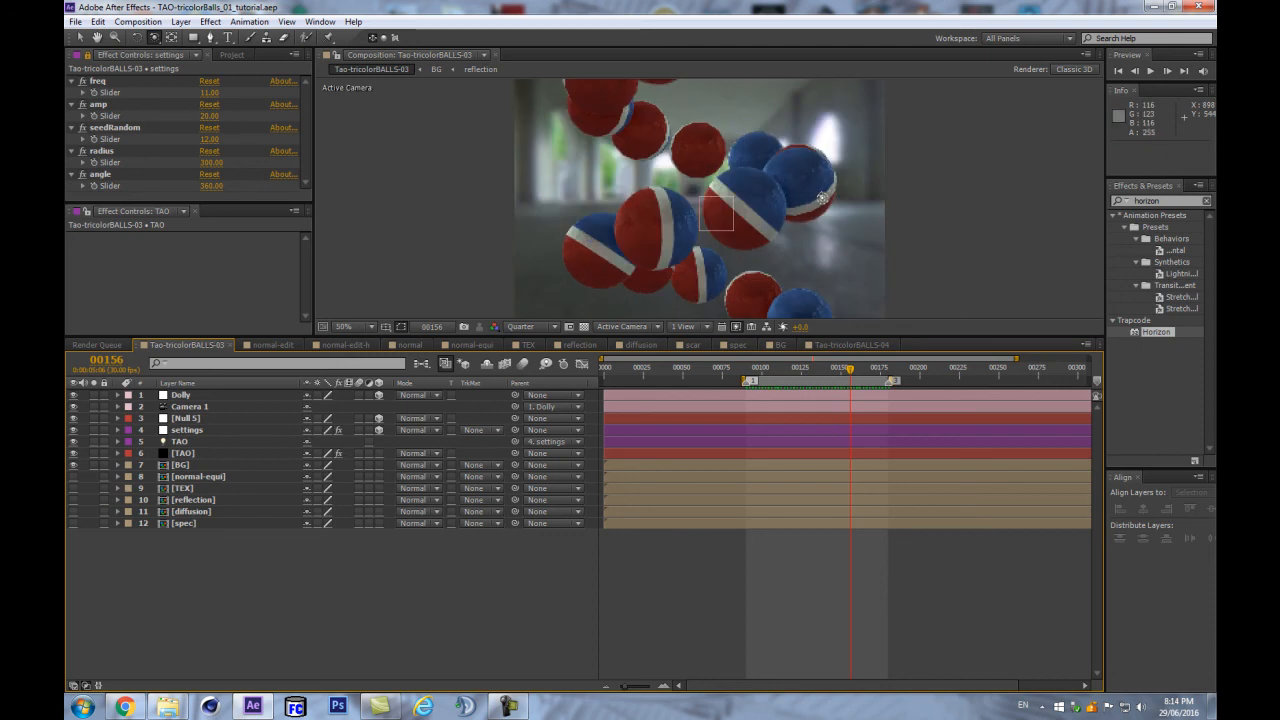
Enlarge the effect settings of the [TAO] layer and bring its OAS rotation parameters into view
{"action": "left_click", "coordinate": [183, 457]}
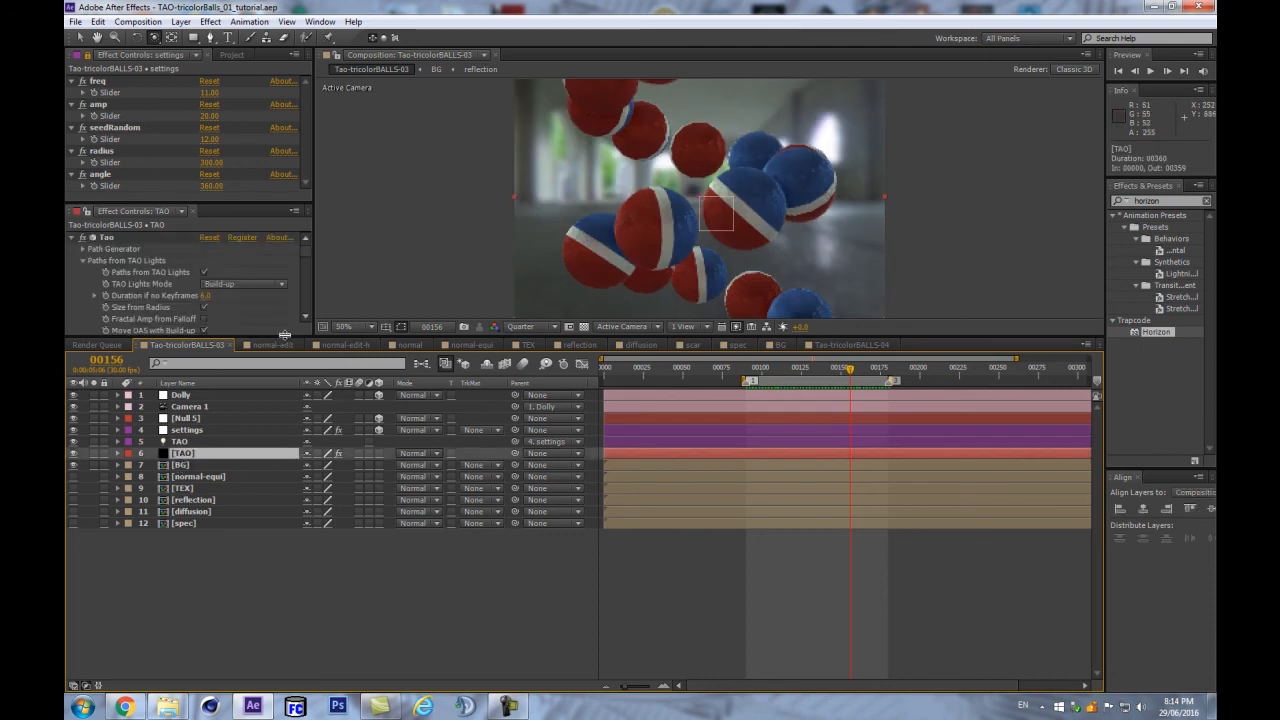
{"action": "left_click_drag", "start_coordinate": [287, 342], "coordinate": [190, 441]}
{"action": "scroll", "coordinate": [128, 352], "scroll_direction": "down", "scroll_amount": 2}
{"action": "scroll", "coordinate": [130, 358], "scroll_direction": "down", "scroll_amount": 5}
{"action": "scroll", "coordinate": [138, 320], "scroll_direction": "up", "scroll_amount": 1}
{"action": "scroll", "coordinate": [222, 334], "scroll_direction": "down", "scroll_amount": 3}
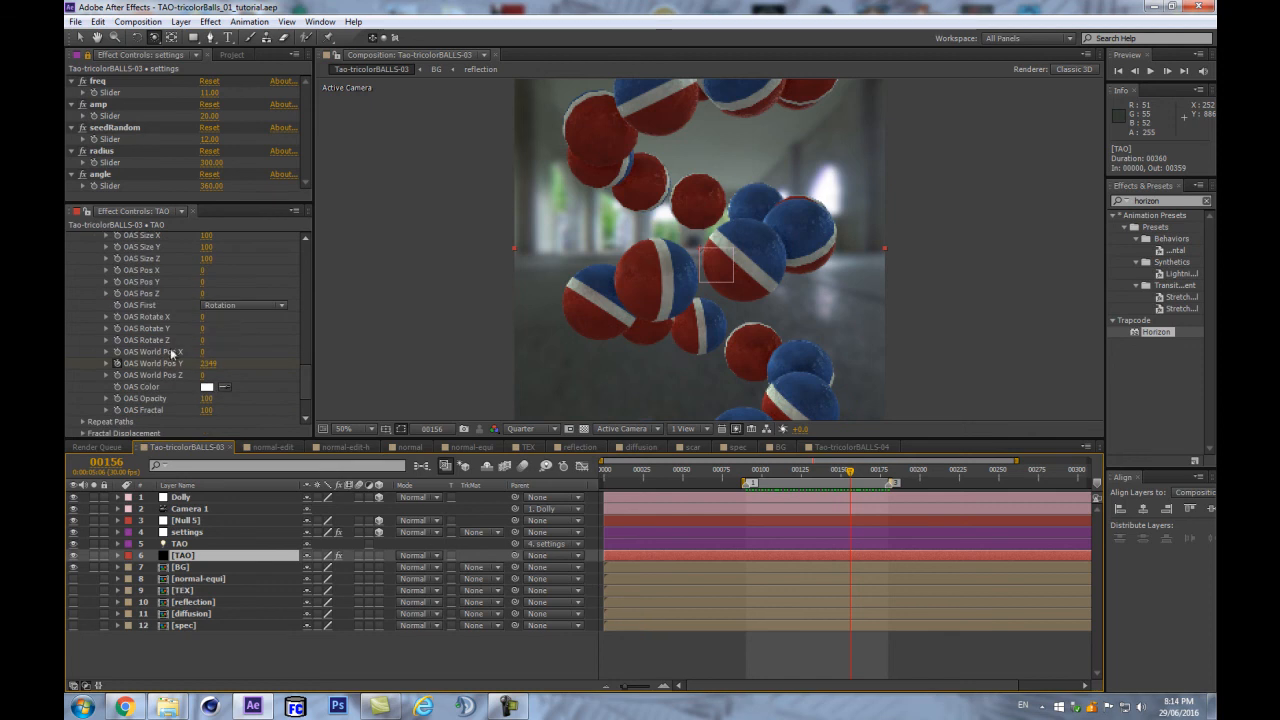
Keyframe OAS Rotate X, Y and Z at 0 on frame 0 and at 284, 780 and 460 on frame 180
{"action": "mouse_move", "coordinate": [203, 335]}
{"action": "left_mouse_down"}
{"action": "mouse_move", "coordinate": [243, 326]}
{"action": "mouse_move", "coordinate": [215, 325]}
{"action": "left_mouse_up"}
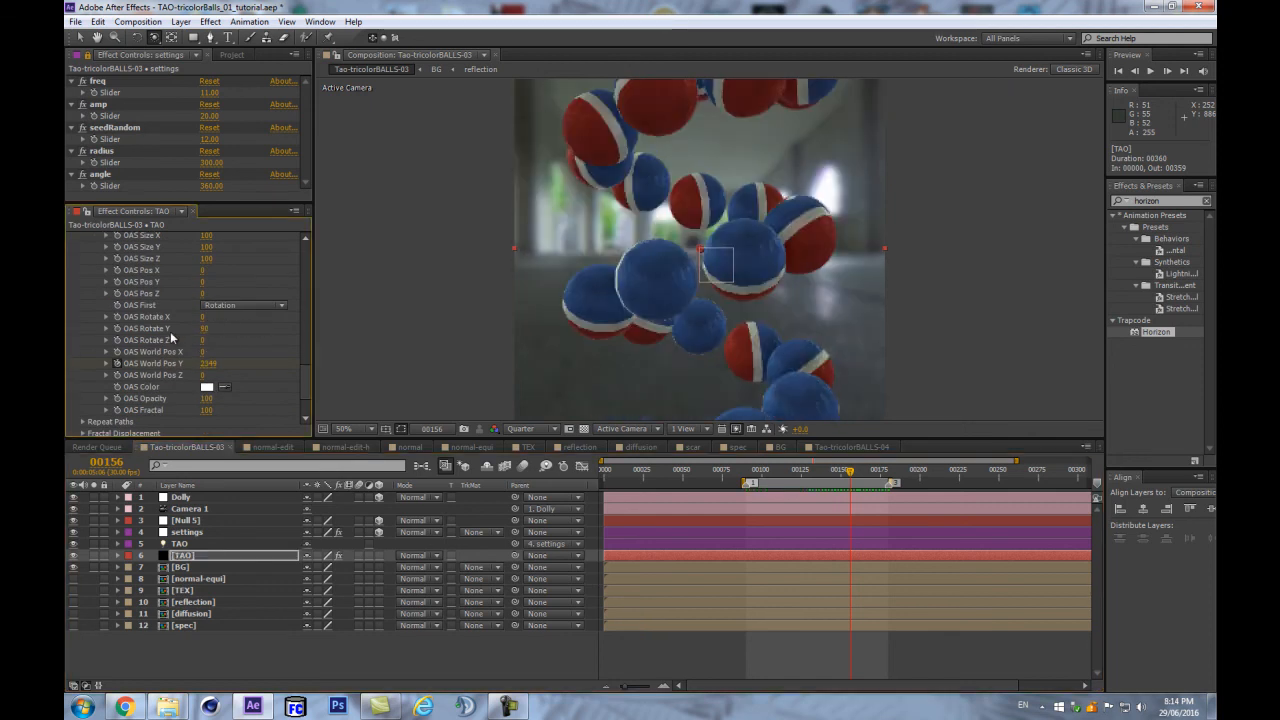
{"action": "key", "text": "ctrl+z"}
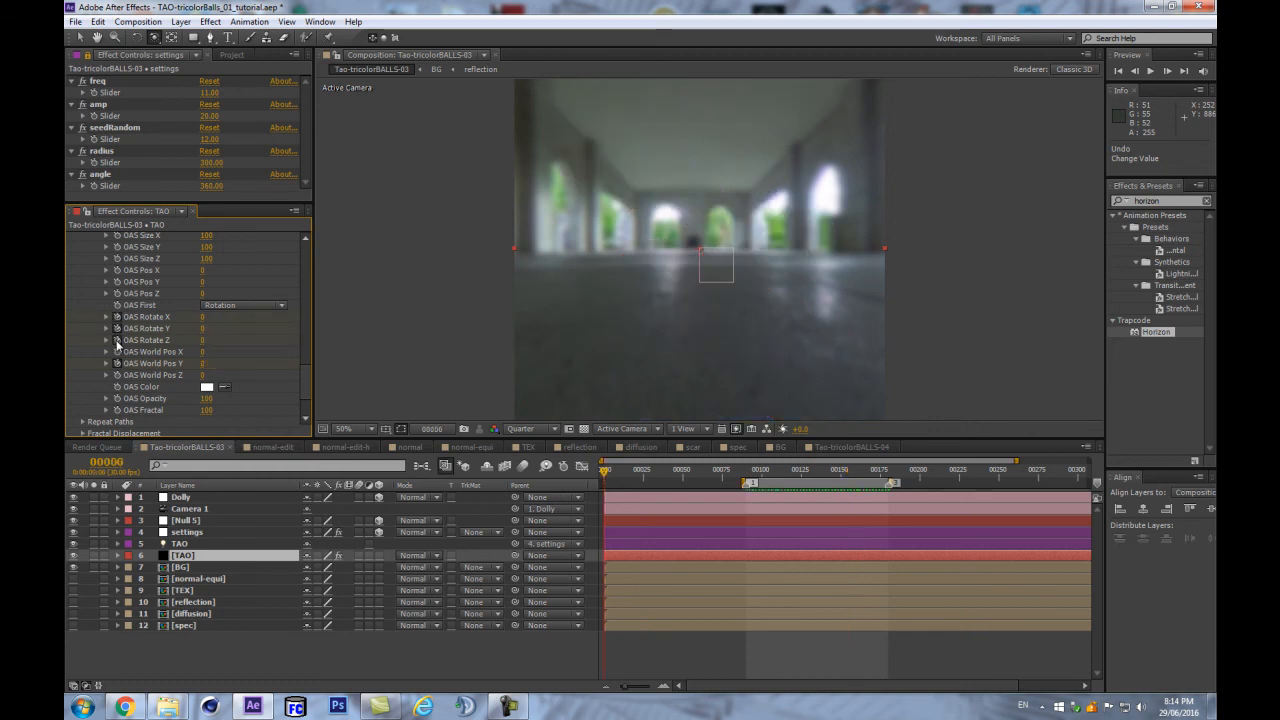
{"action": "left_click", "coordinate": [168, 398]}
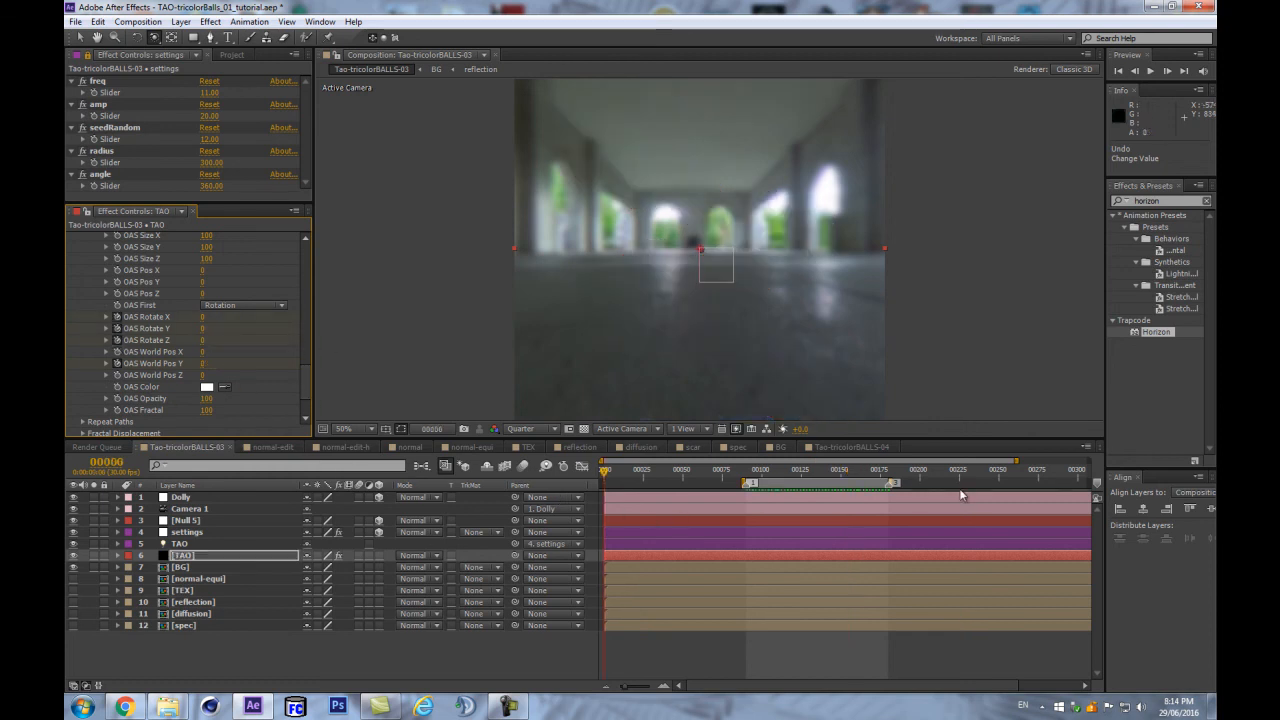
{"action": "key", "text": "3"}
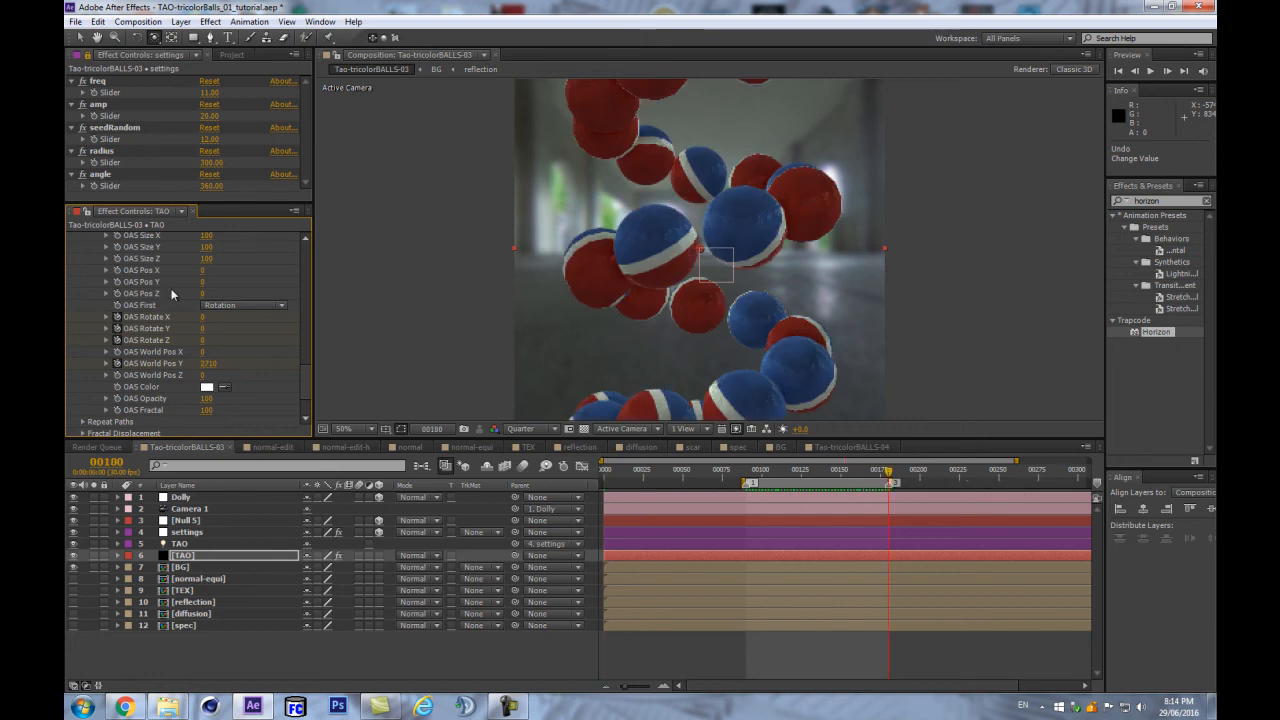
{"action": "left_click_drag", "start_coordinate": [203, 322], "coordinate": [225, 336]}
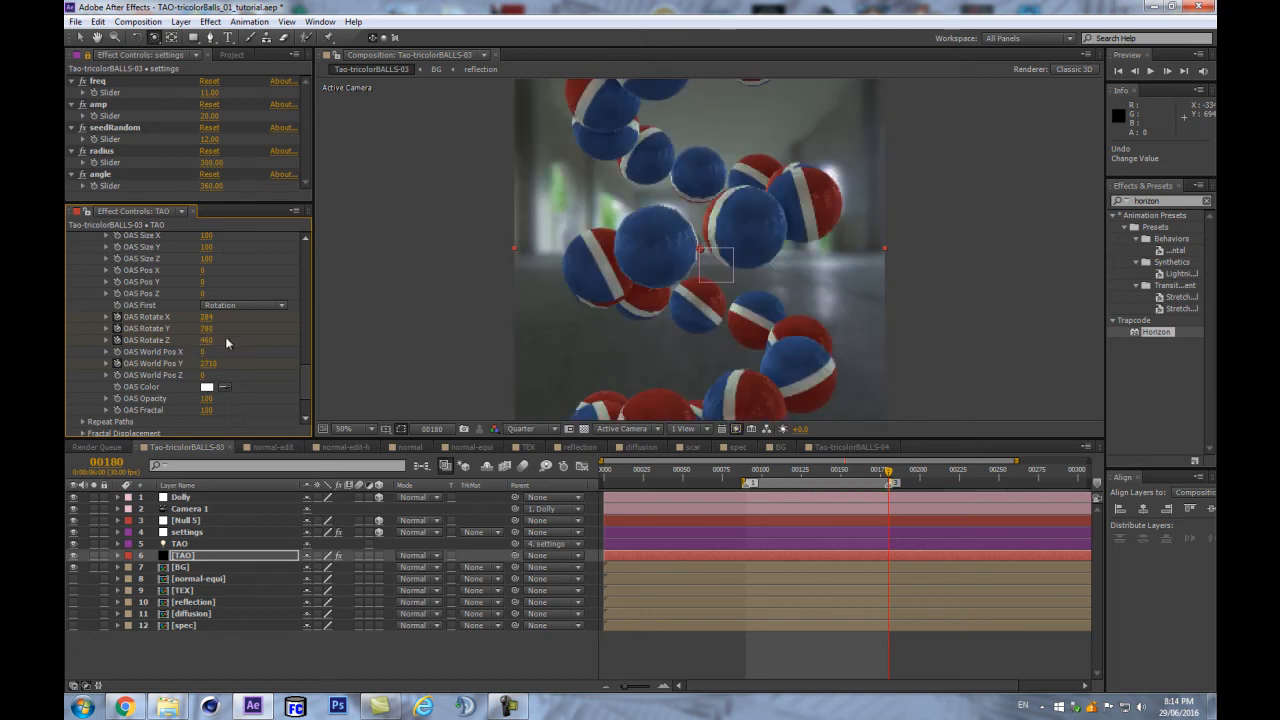
Preview the loop with the keyframed OAS rotation, checking it close up and at a smaller magnification
{"action": "left_click", "coordinate": [316, 645]}
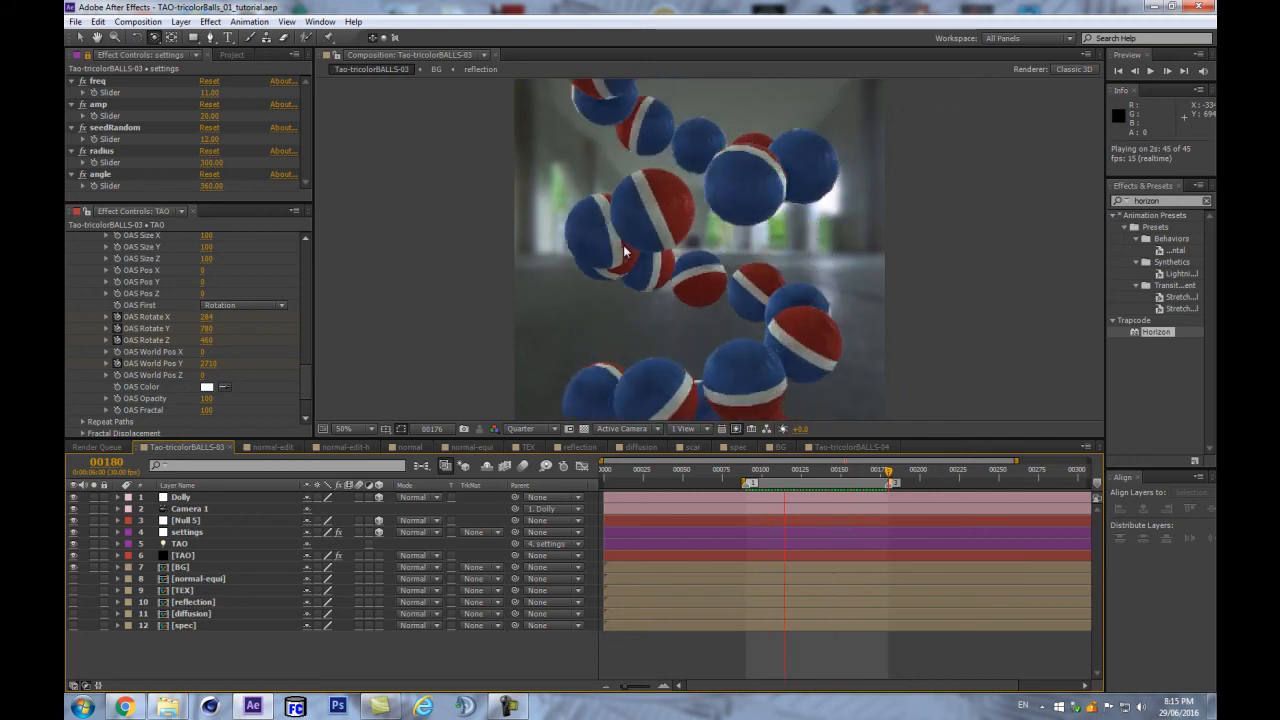
{"action": "key", "text": "comma"}
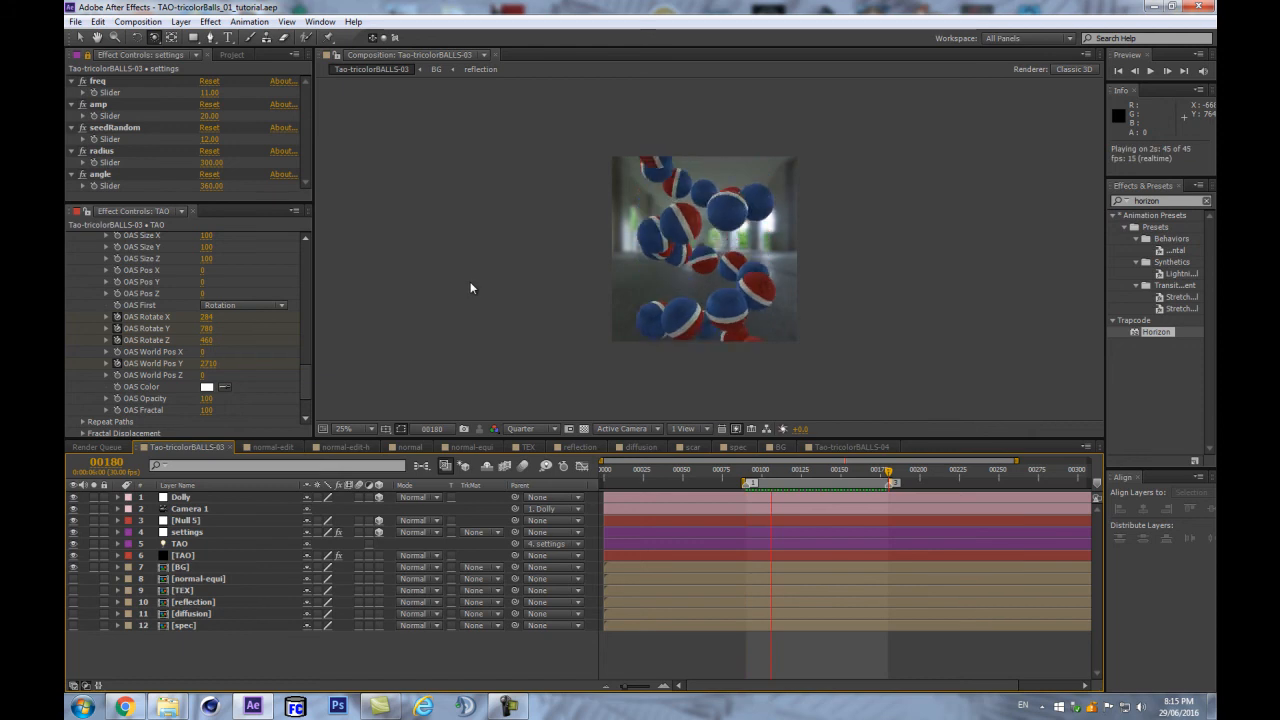
{"action": "key", "text": "space"}
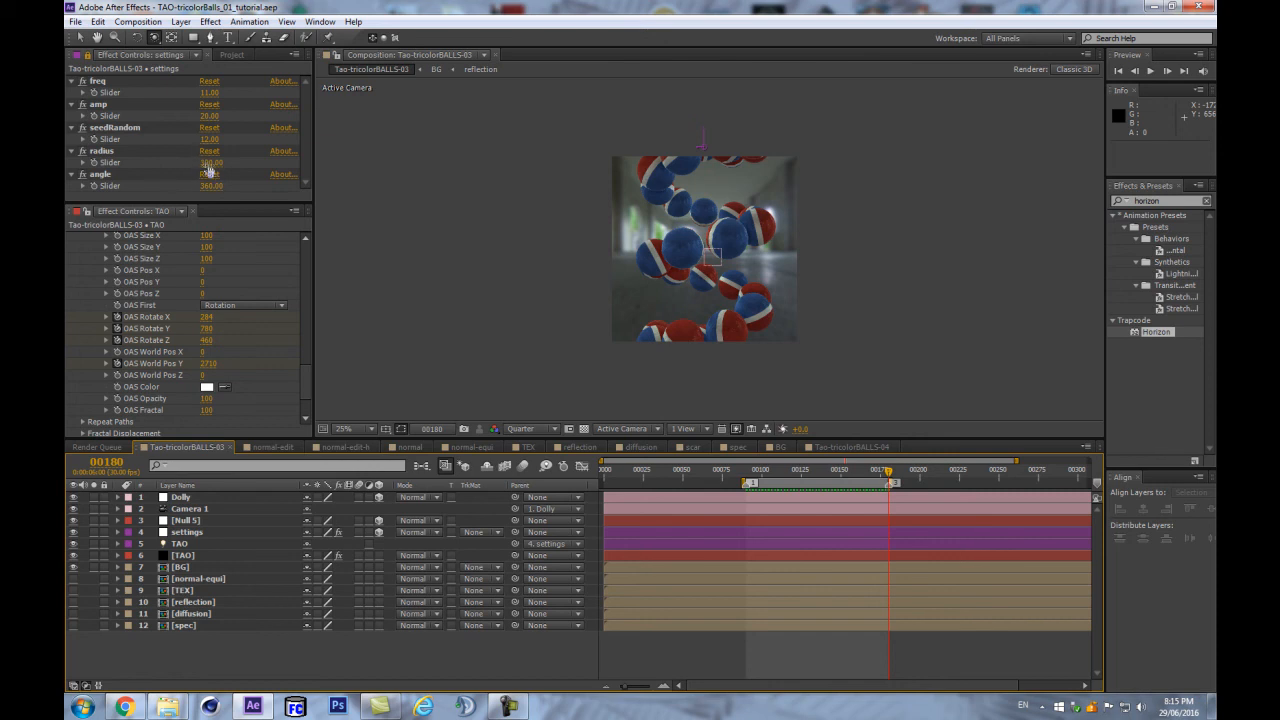
On the settings layer, set the radius slider to 294, amp to 134 and freq to 20
{"action": "mouse_move", "coordinate": [211, 162]}
{"action": "left_mouse_down"}
{"action": "mouse_move", "coordinate": [312, 151]}
{"action": "mouse_move", "coordinate": [204, 175]}
{"action": "left_mouse_up"}
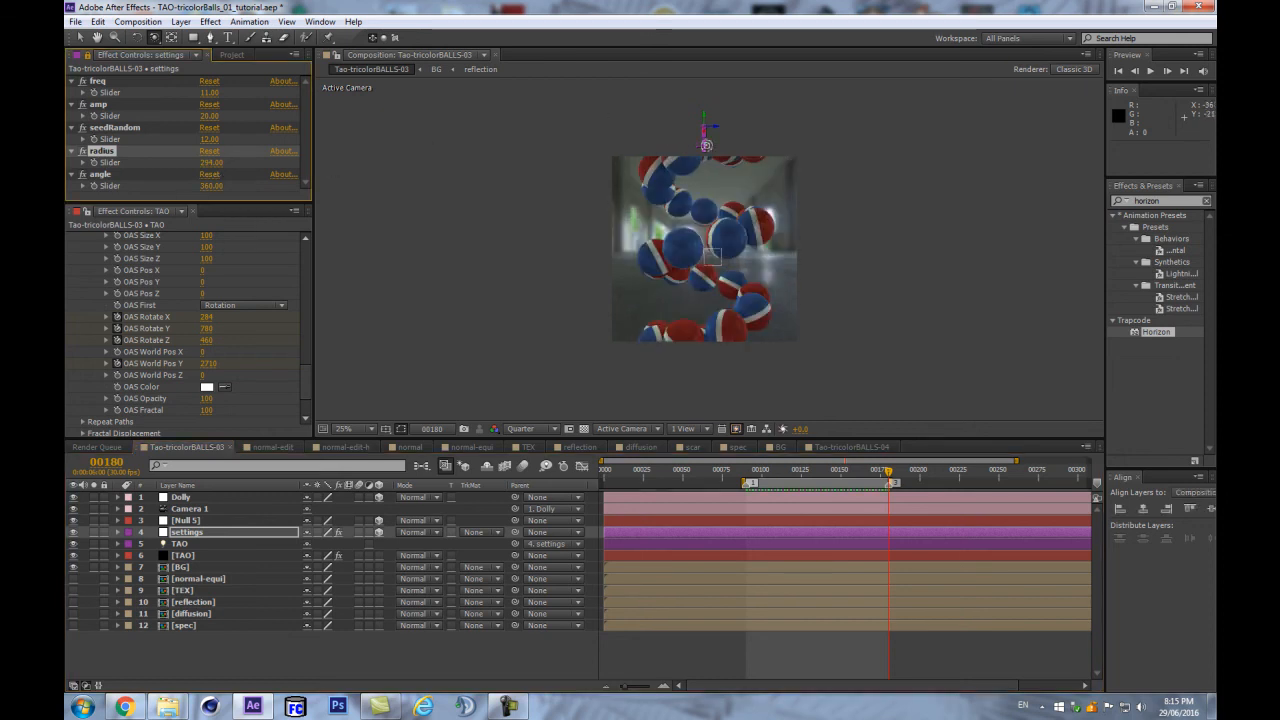
{"action": "key", "text": "period"}
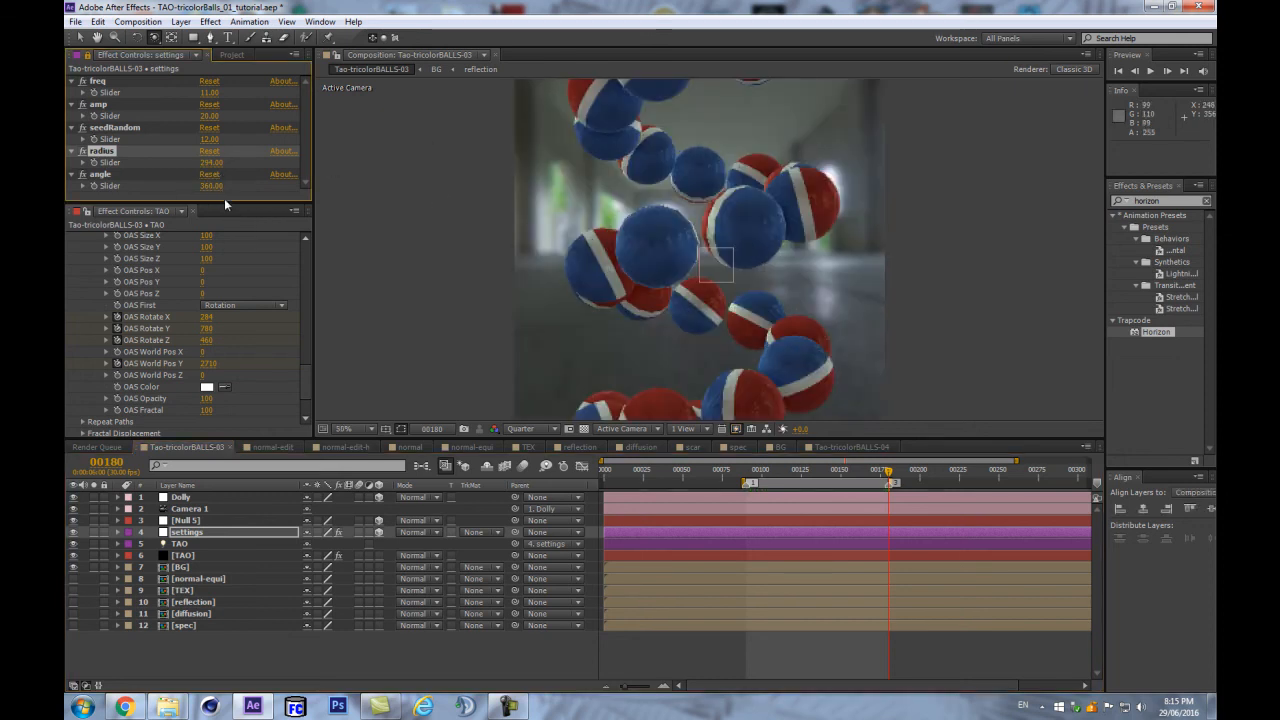
{"action": "left_click_drag", "start_coordinate": [209, 118], "coordinate": [285, 118]}
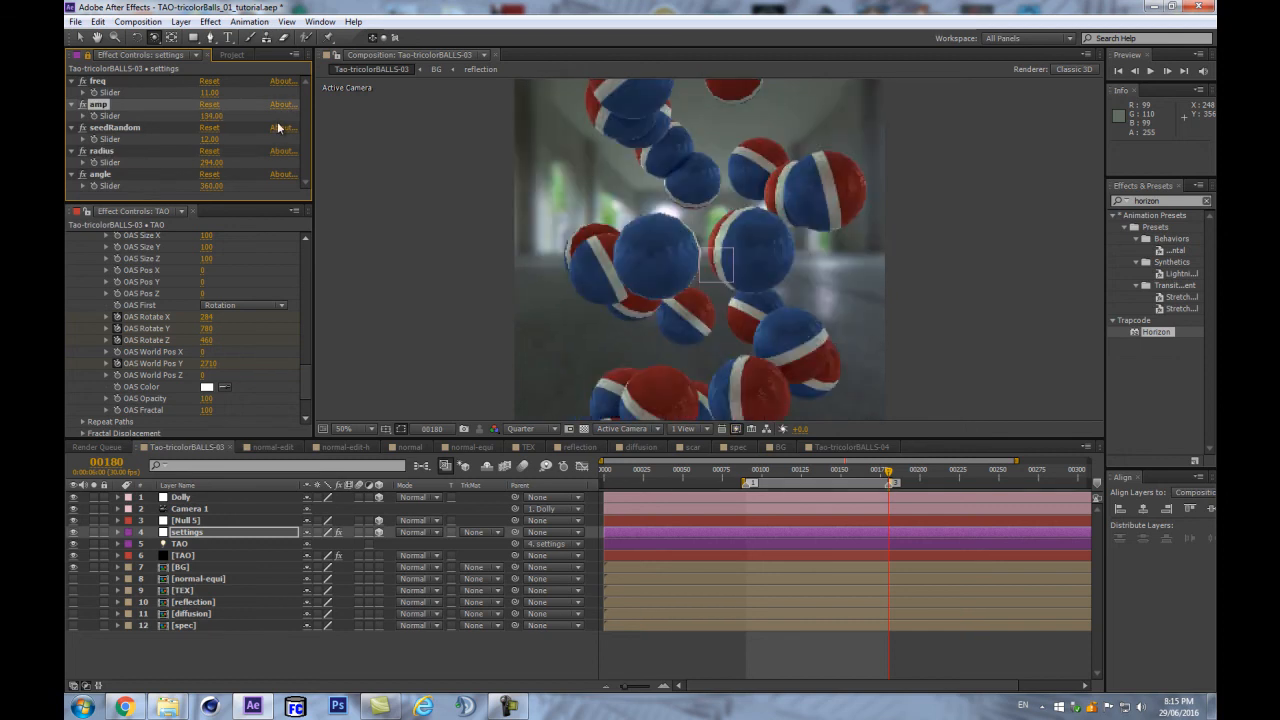
{"action": "left_click_drag", "start_coordinate": [217, 93], "coordinate": [222, 90]}
Preview the work area with the changed freq, amp and radius values, replaying it at full speed
{"action": "left_click", "coordinate": [303, 656]}
{"action": "key", "text": "KP_0"}
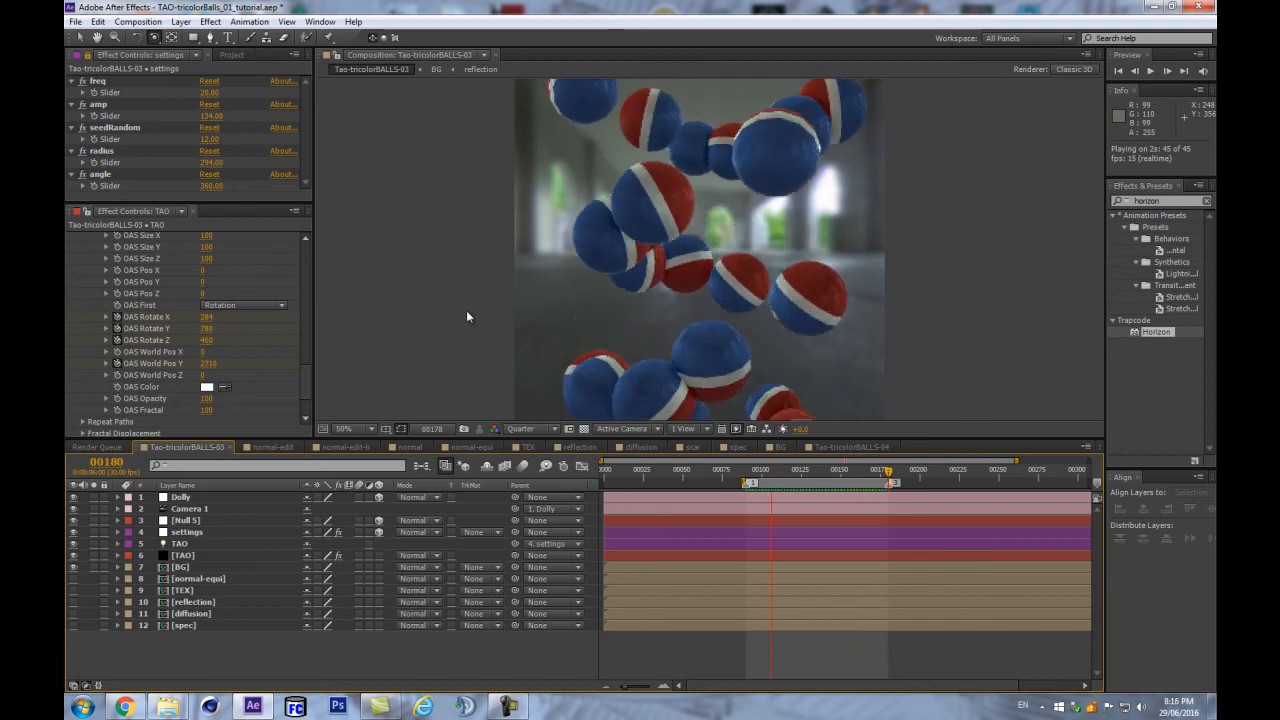
{"action": "key", "text": "space"}
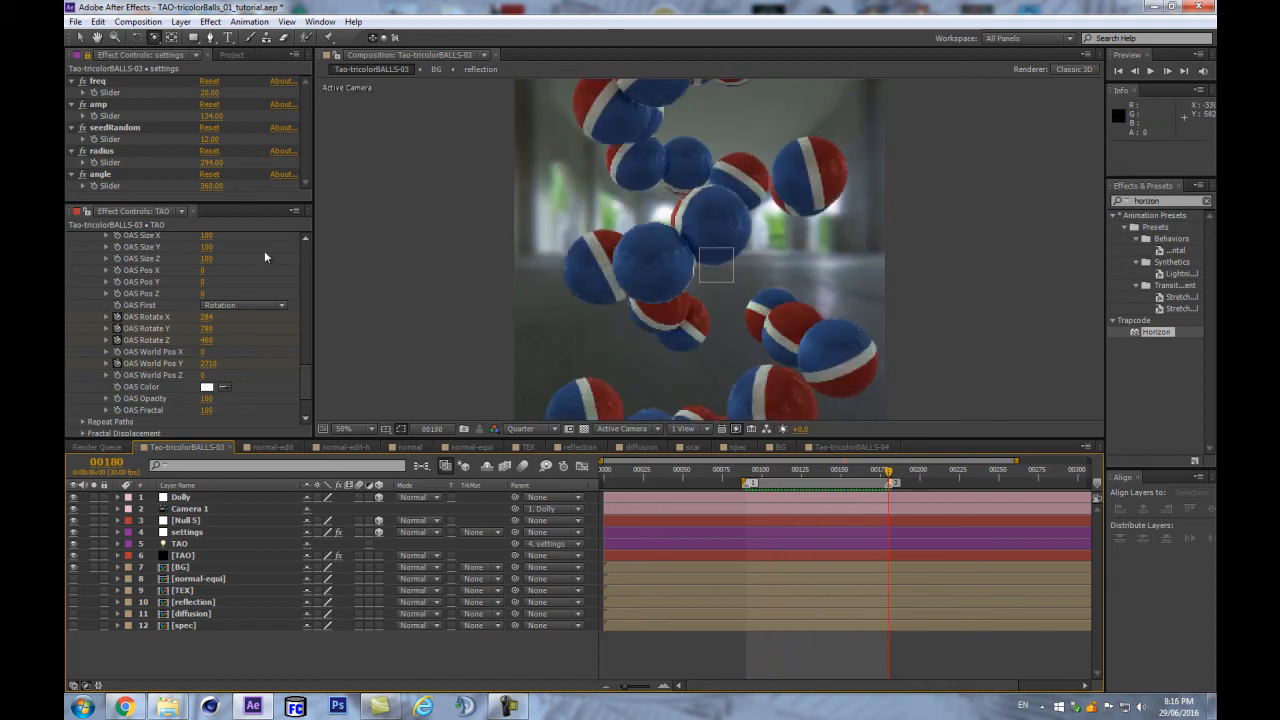
{"action": "key", "text": "space"}
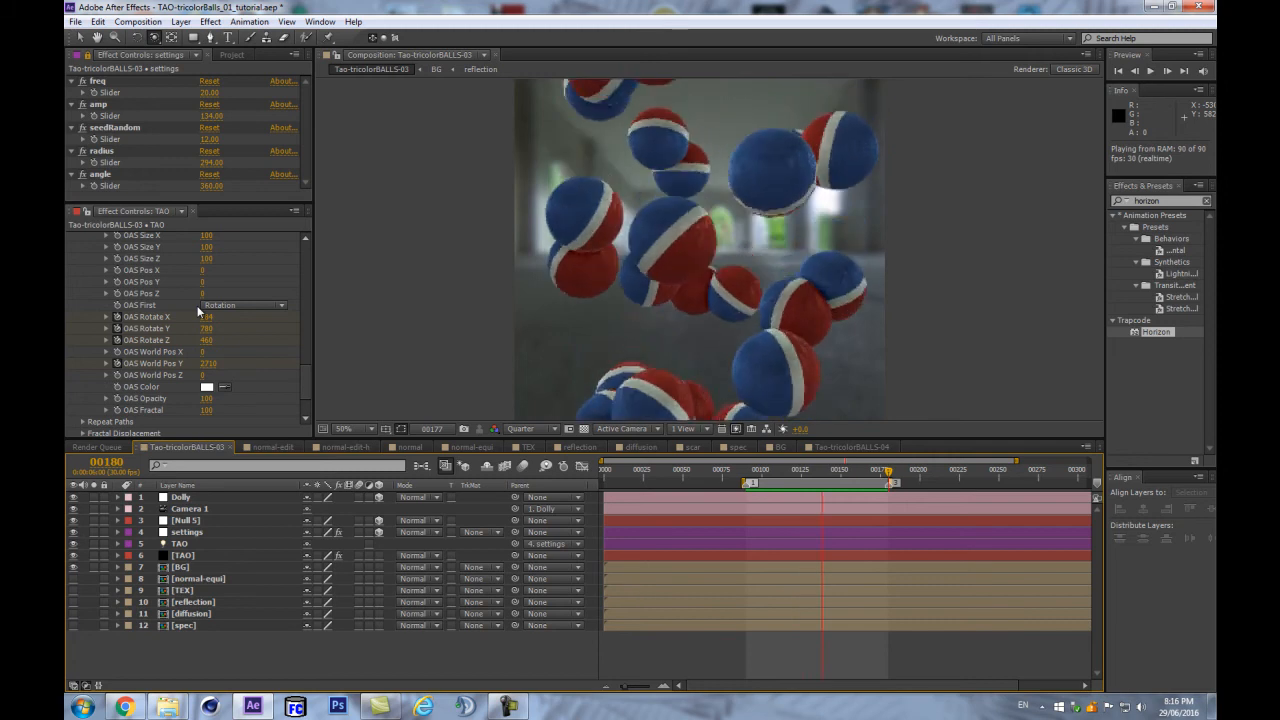
{"action": "key", "text": "space"}
Set the settings layer's radius slider to 344 and its angle slider to 720
{"action": "scroll", "coordinate": [253, 342], "scroll_direction": "down", "scroll_amount": 2}
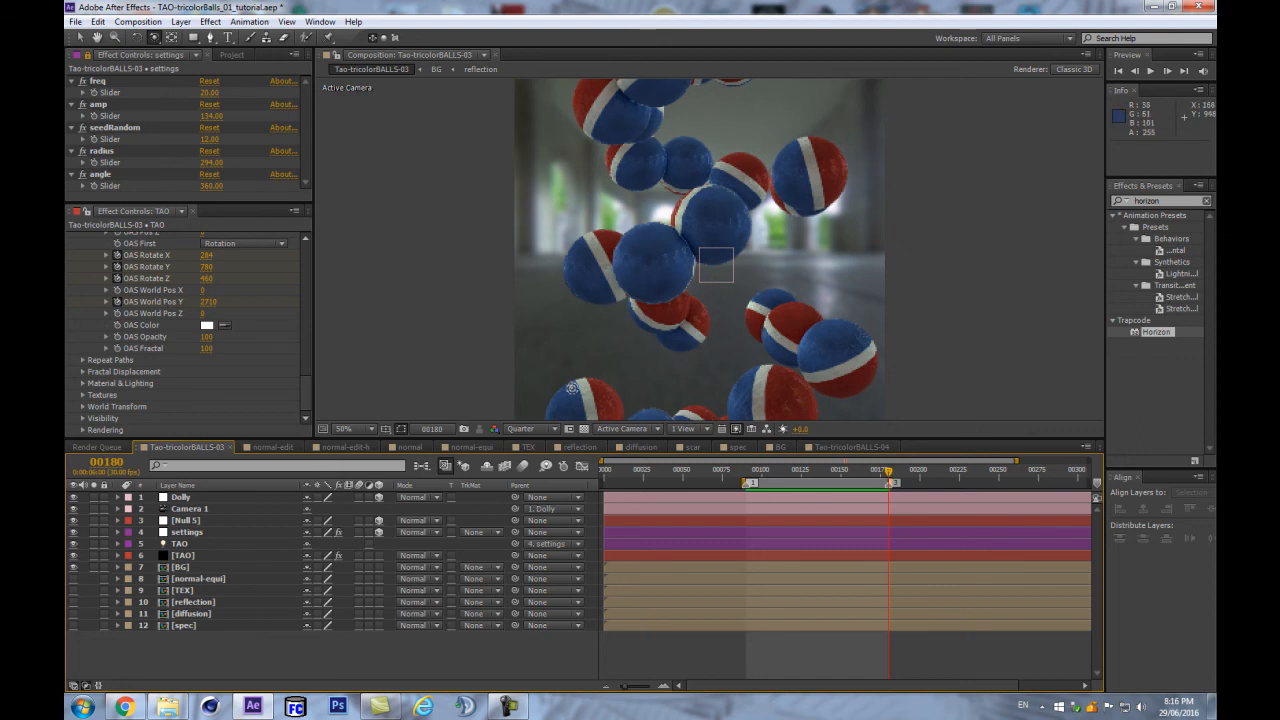
{"action": "left_click_drag", "start_coordinate": [212, 164], "coordinate": [588, 278]}
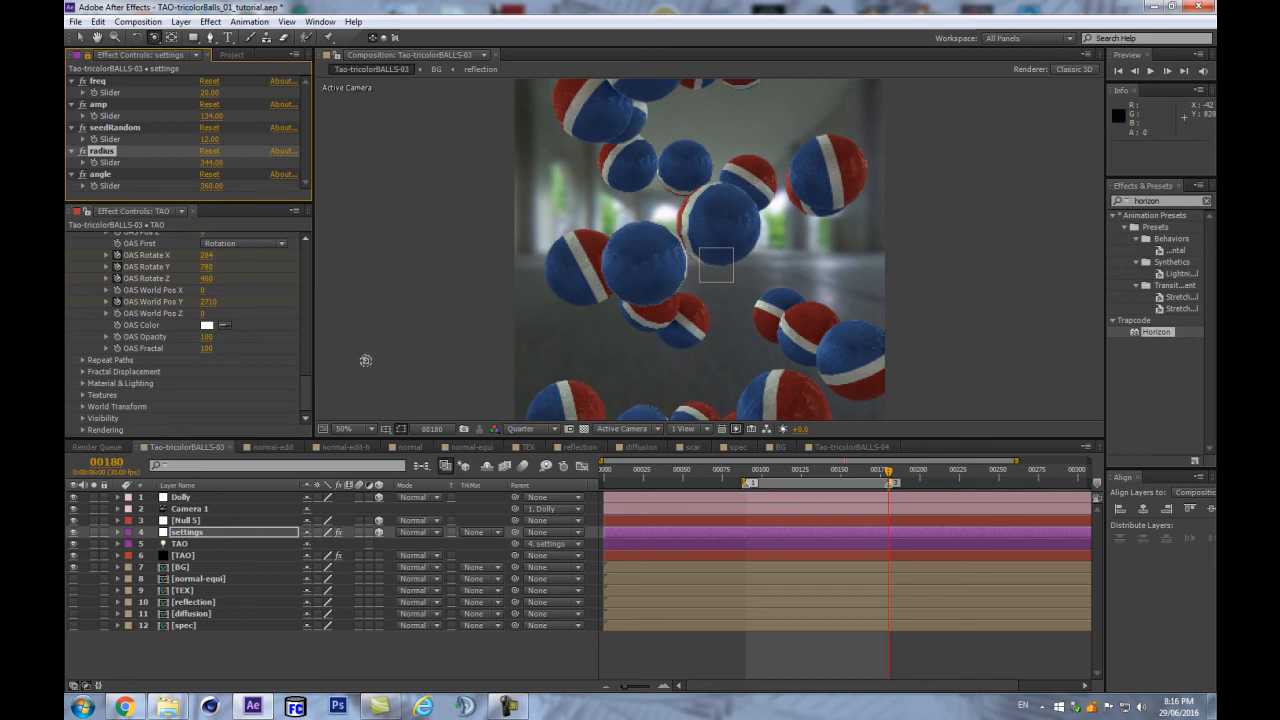
{"action": "scroll", "coordinate": [609, 267], "scroll_direction": "down", "scroll_amount": 1}
{"action": "scroll", "coordinate": [609, 267], "scroll_direction": "up", "scroll_amount": 1}
{"action": "type", "text": "220"}
{"action": "key", "text": "Return"}
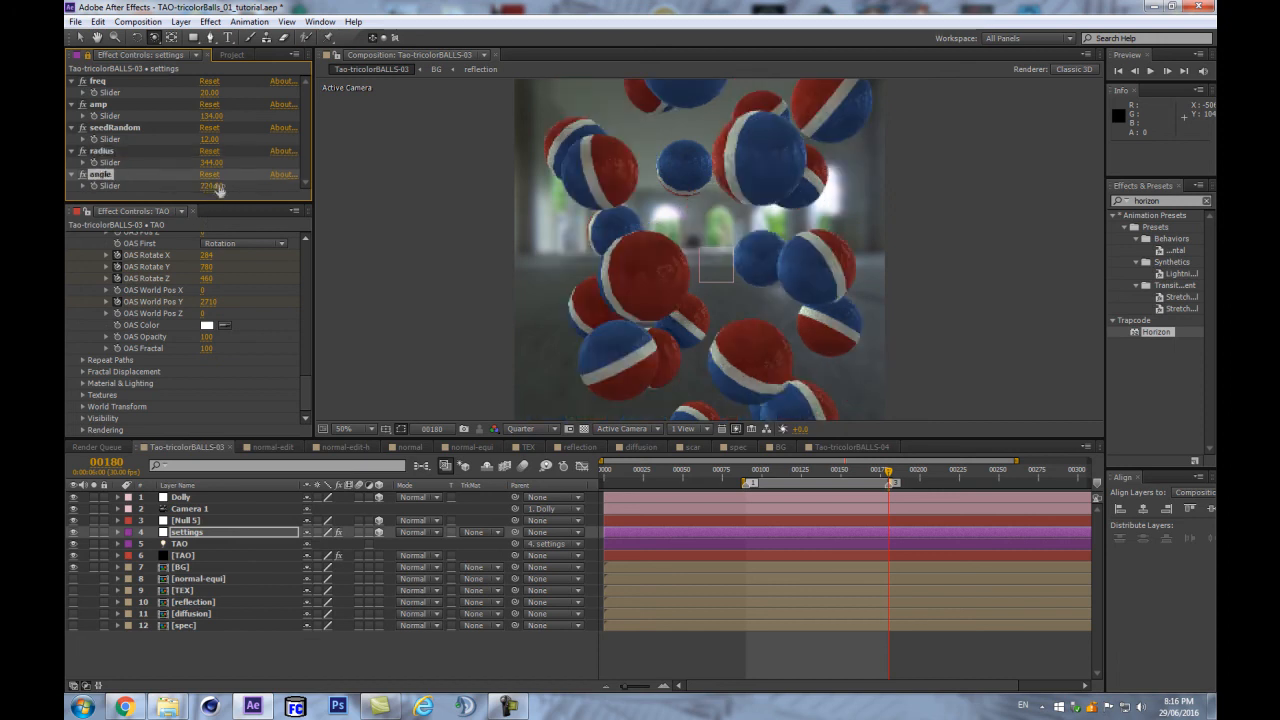
Preview the loop with the wider radius and the tighter spiral angle
{"action": "left_click", "coordinate": [250, 635]}
{"action": "key", "text": "KP_0"}
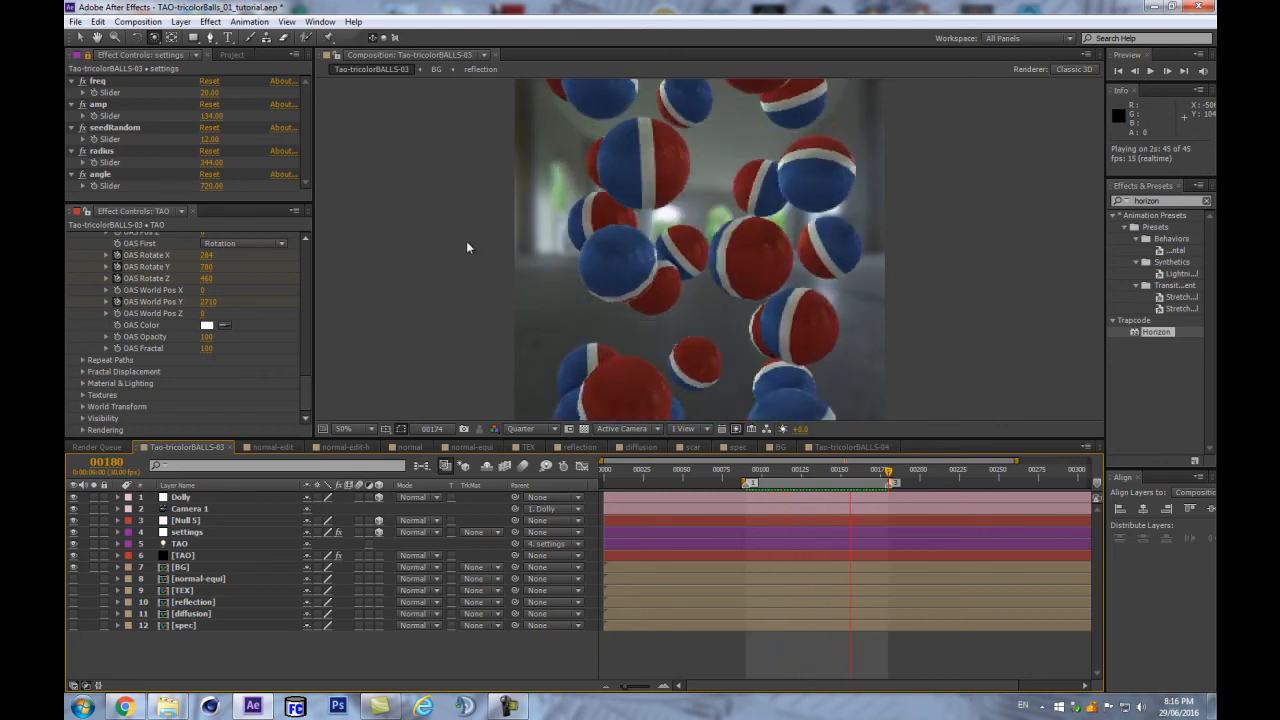
{"action": "key", "text": "space"}
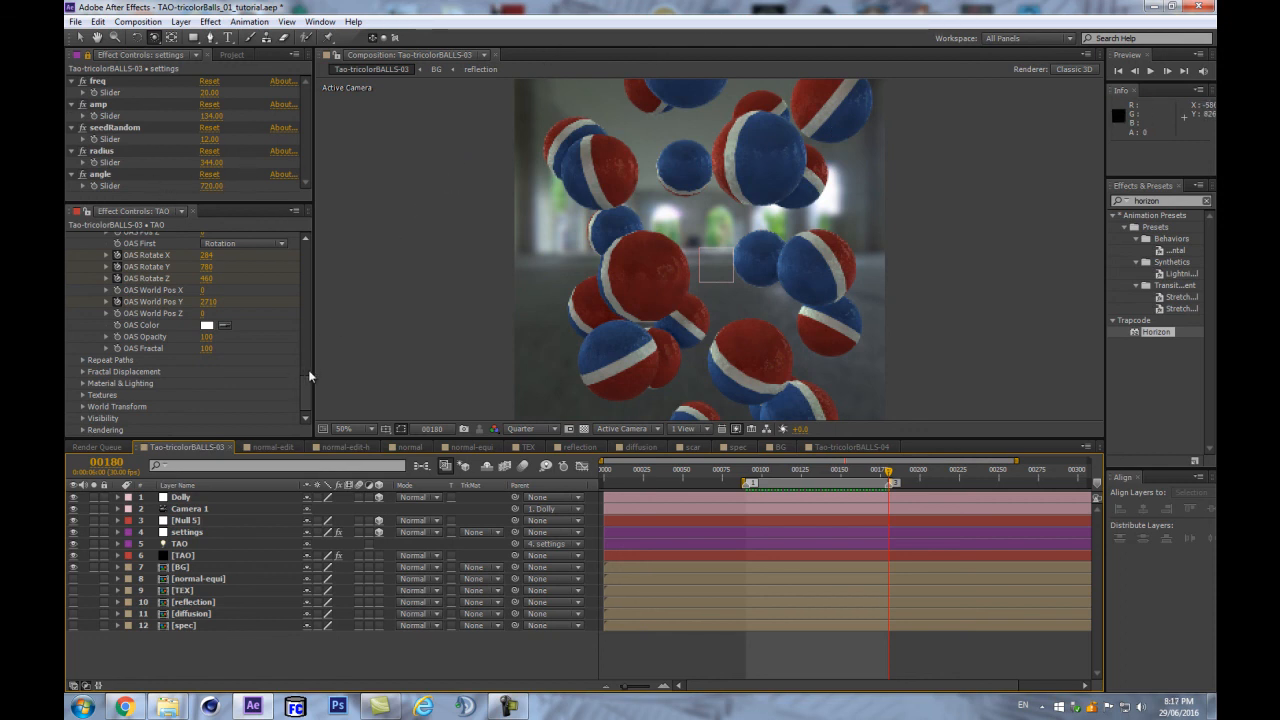
Check the sphere edges close up and set the Tao segment Sides to 36
{"action": "scroll", "coordinate": [303, 395], "scroll_direction": "up", "scroll_amount": 2}
{"action": "scroll", "coordinate": [645, 253], "scroll_direction": "up", "scroll_amount": 2}
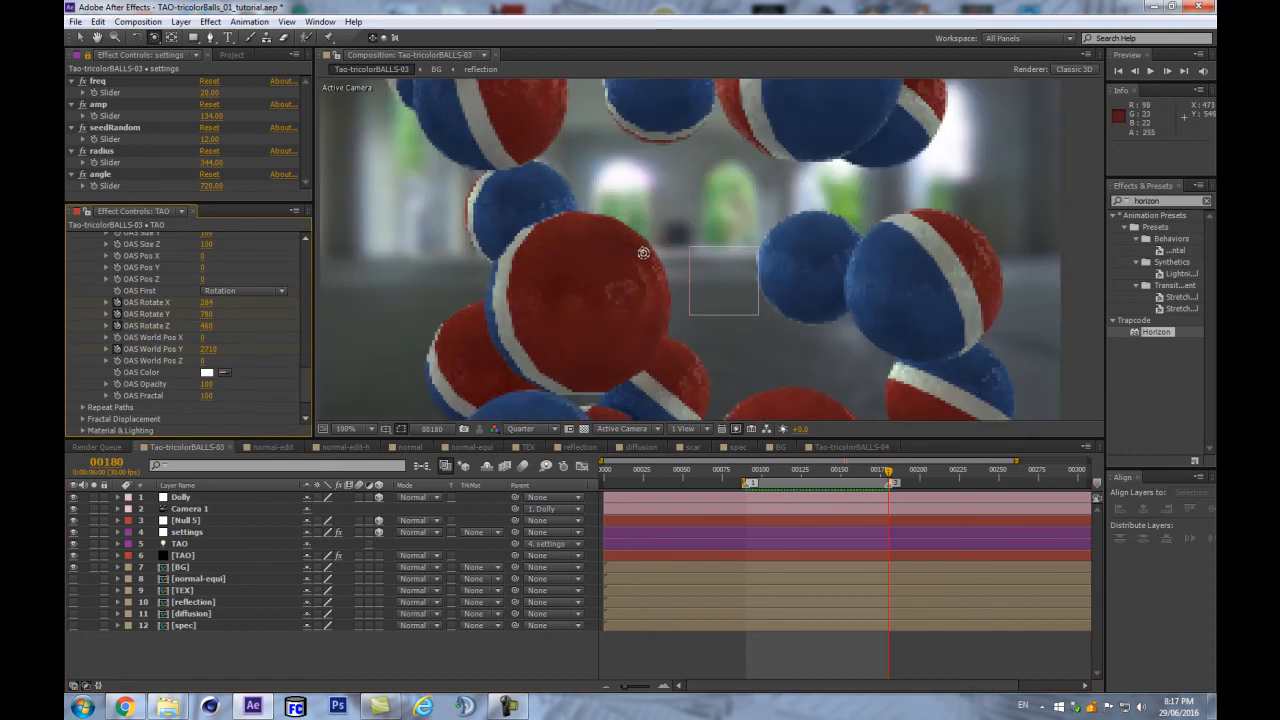
{"action": "left_click_drag", "start_coordinate": [308, 385], "coordinate": [318, 281]}
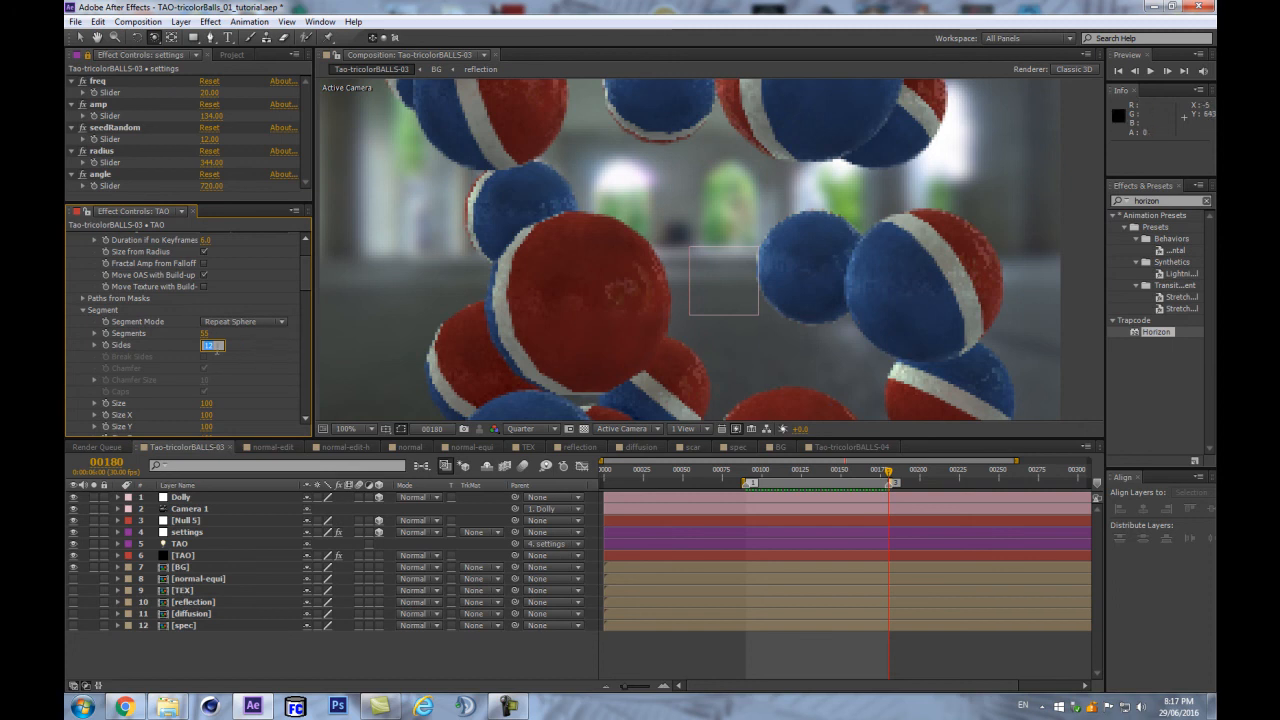
{"action": "type", "text": "36"}
{"action": "key", "text": "Return"}
Try a different OAS Pos Y value in the Tao effect and undo it
{"action": "scroll", "coordinate": [546, 224], "scroll_direction": "down", "scroll_amount": 4}
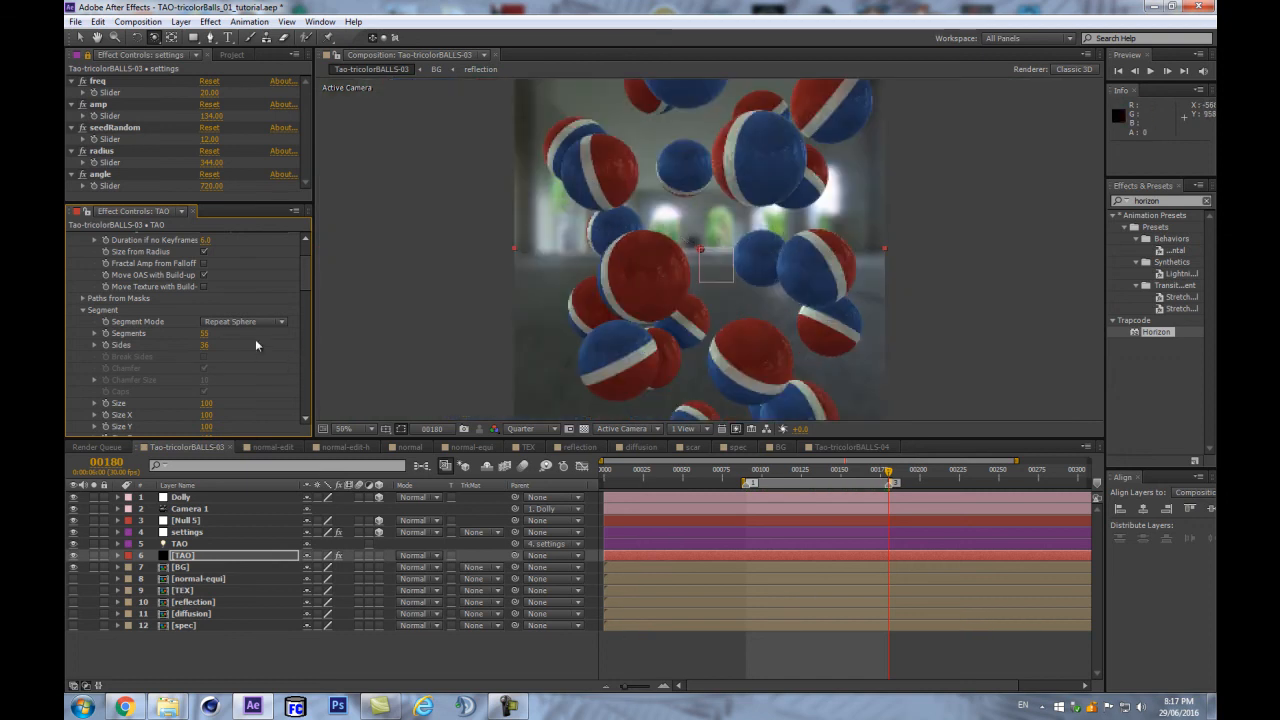
{"action": "left_click_drag", "start_coordinate": [305, 275], "coordinate": [294, 325]}
{"action": "scroll", "coordinate": [170, 294], "scroll_direction": "down", "scroll_amount": 6}
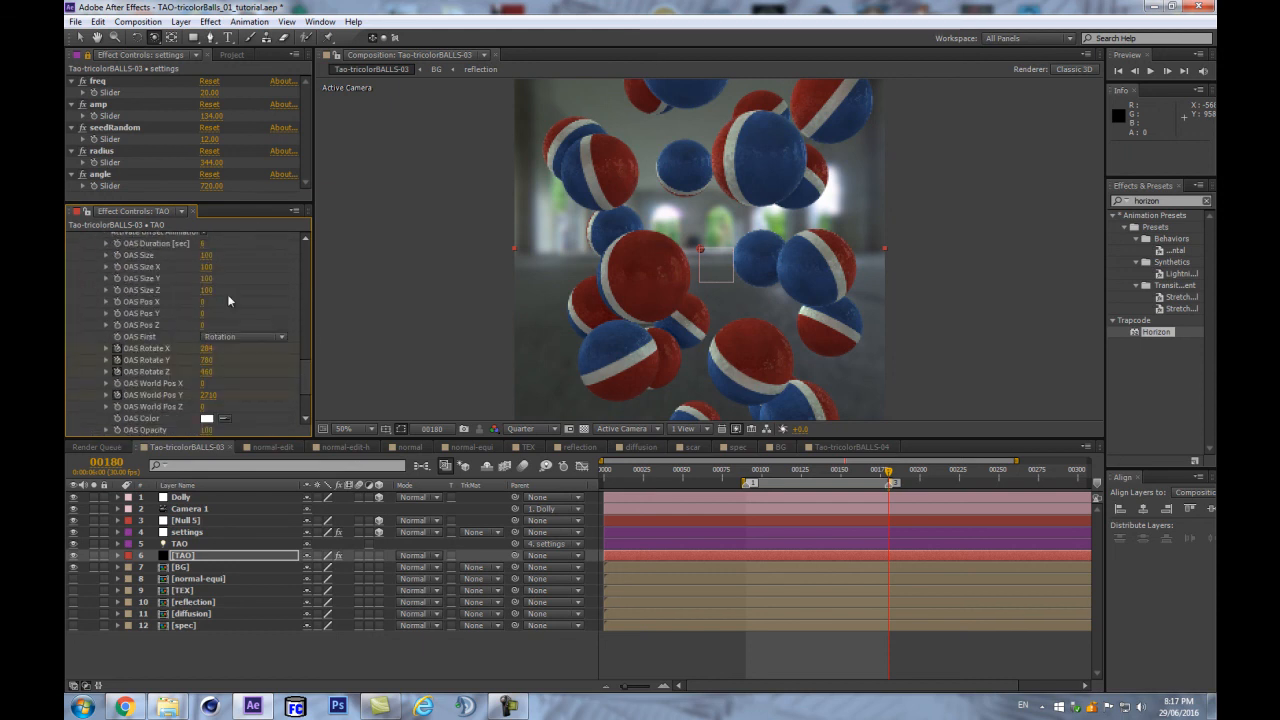
{"action": "left_click_drag", "start_coordinate": [203, 313], "coordinate": [266, 330]}
{"action": "key", "text": "ctrl+z"}
Reveal the TAO light's animated properties and examine its Position and X Rotation expressions
{"action": "key", "text": "u"}
{"action": "key", "text": "u"}
{"action": "left_click", "coordinate": [191, 545]}
{"action": "key", "text": "u"}
{"action": "scroll", "coordinate": [664, 596], "scroll_direction": "down", "scroll_amount": 3}
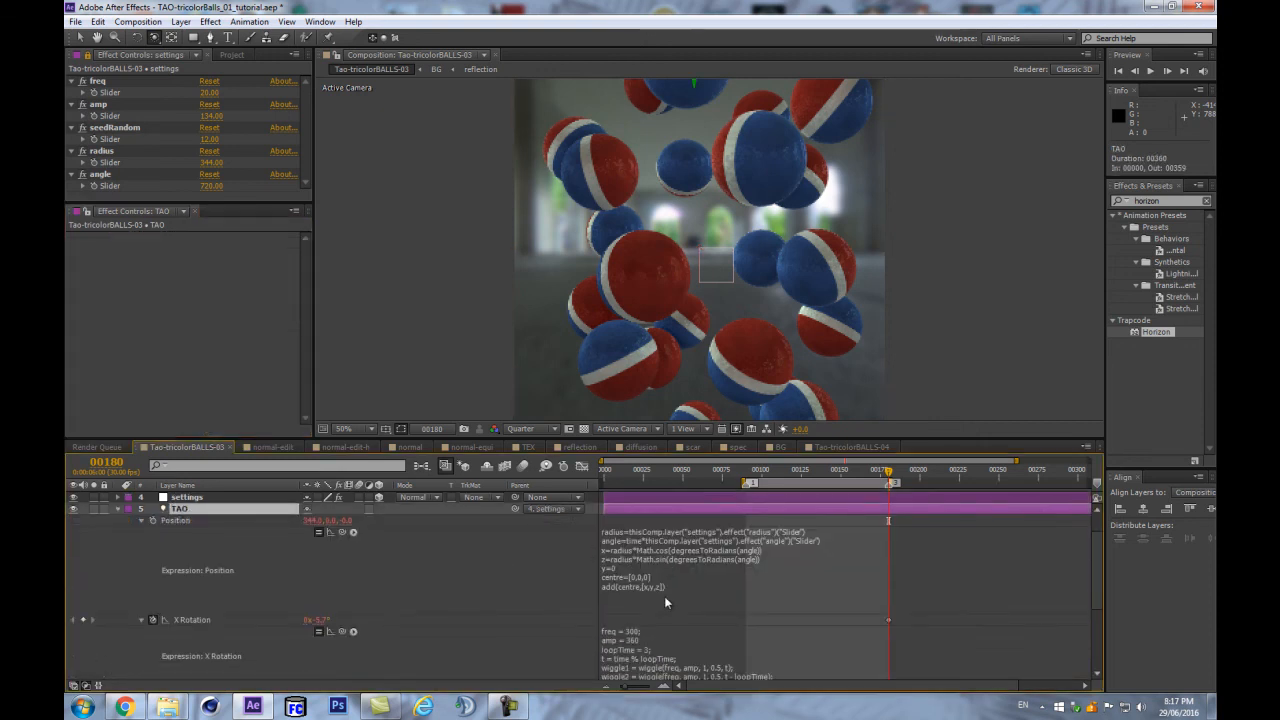
Copy the wiggle expression from the TAO light's X Rotation and collapse the light's properties
{"action": "left_click", "coordinate": [664, 596]}
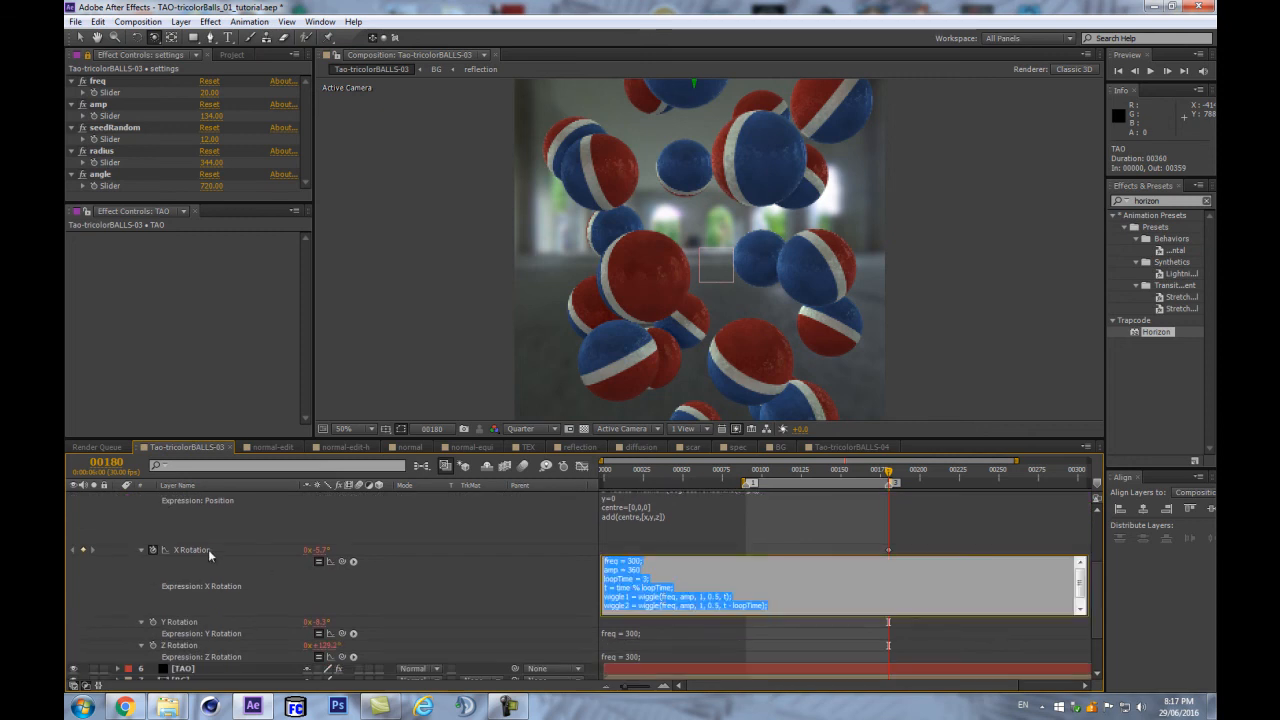
{"action": "left_click", "coordinate": [418, 589]}
{"action": "scroll", "coordinate": [260, 572], "scroll_direction": "up", "scroll_amount": 3}
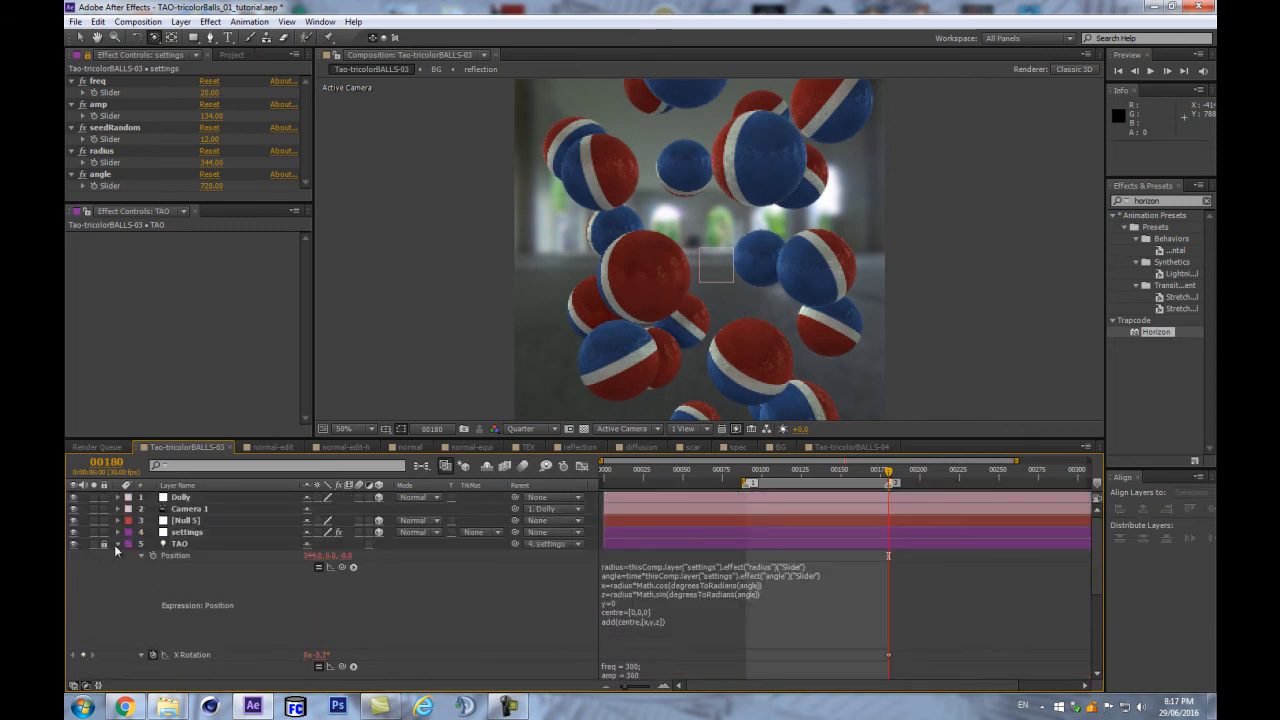
{"action": "left_click", "coordinate": [116, 544]}
Try an OAS Pos Y of 190 in the [TAO] layer's Tao effect and undo it
{"action": "left_click", "coordinate": [182, 555]}
{"action": "scroll", "coordinate": [173, 305], "scroll_direction": "down", "scroll_amount": 4}
{"action": "scroll", "coordinate": [173, 310], "scroll_direction": "down", "scroll_amount": 5}
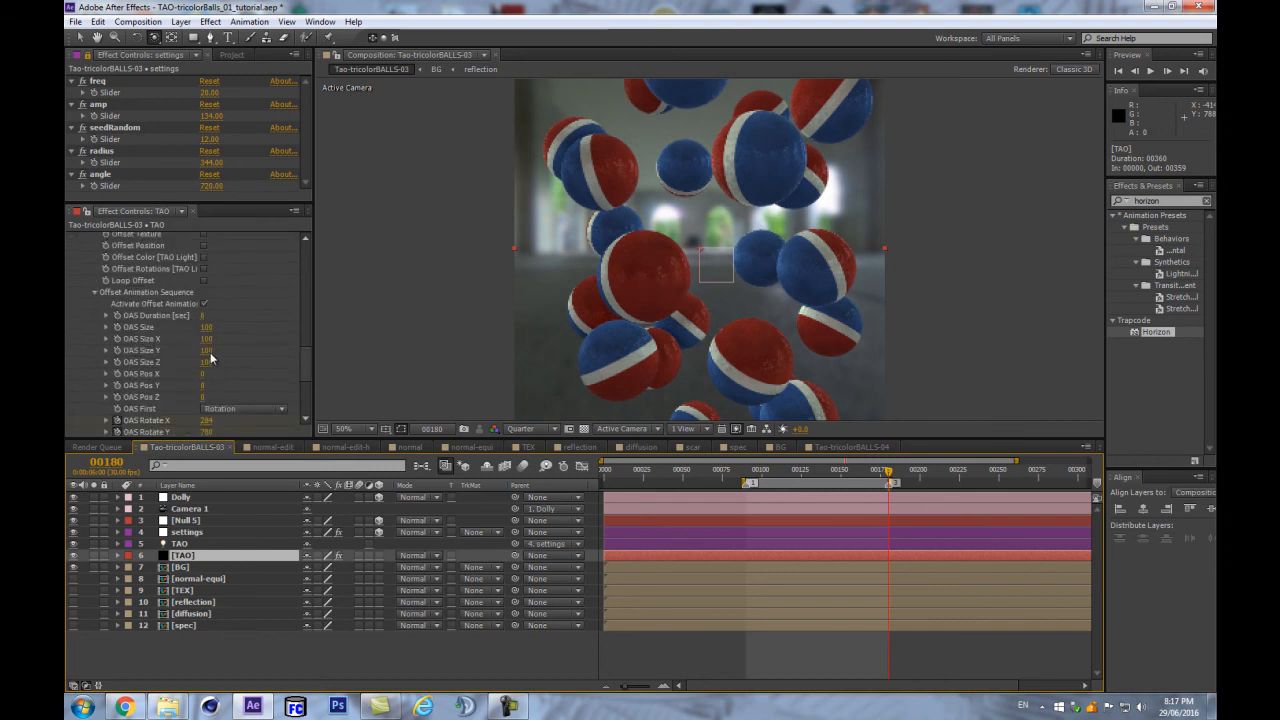
{"action": "left_click", "coordinate": [203, 385]}
{"action": "type", "text": "190"}
{"action": "key", "text": "Return"}
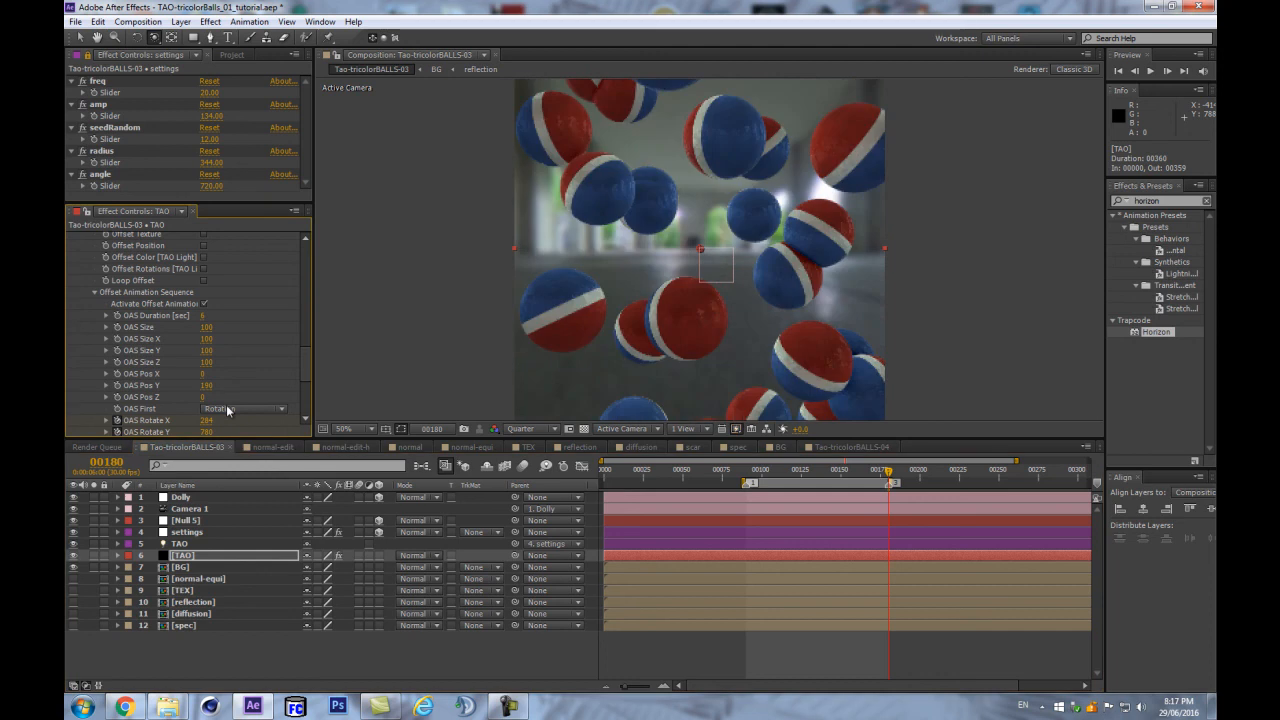
{"action": "key", "text": "ctrl+z"}
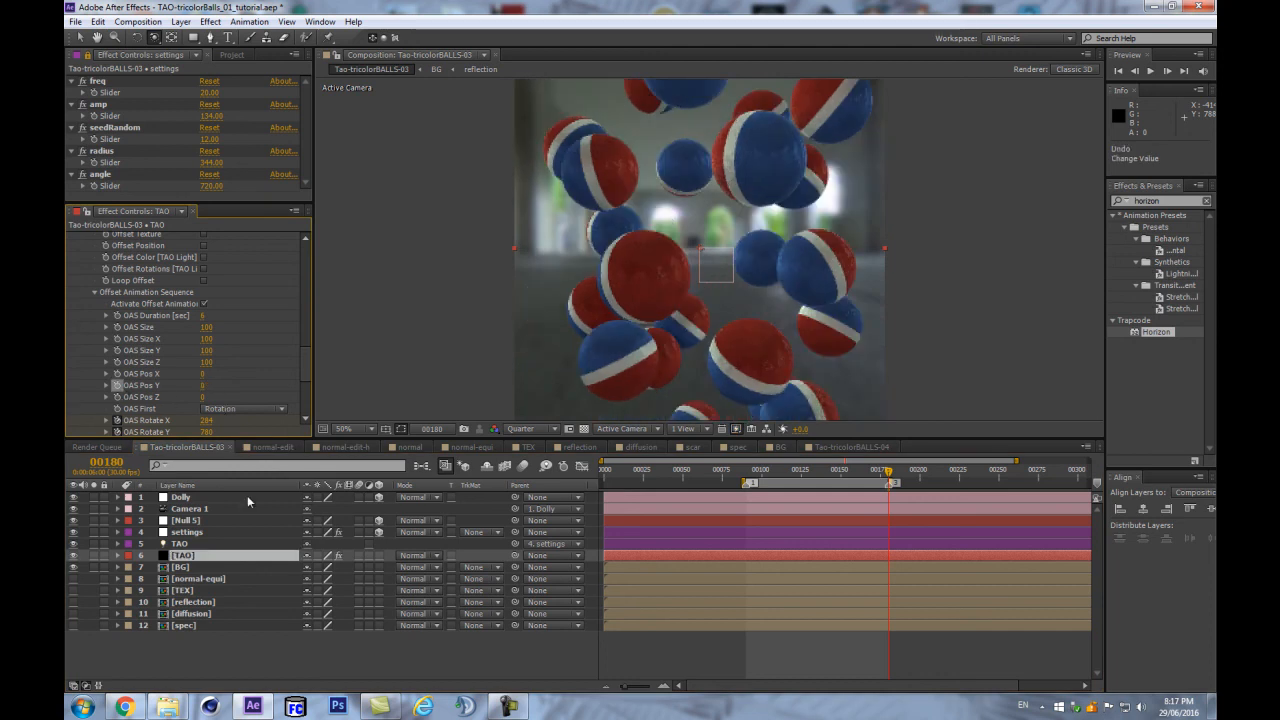
Add the copied wiggle expression to OAS Pos Y with freq set to 0.5 and preview the loop
{"action": "left_click", "coordinate": [118, 385], "text": "alt"}
{"action": "key", "text": "ctrl+v"}
{"action": "left_click", "coordinate": [568, 571]}
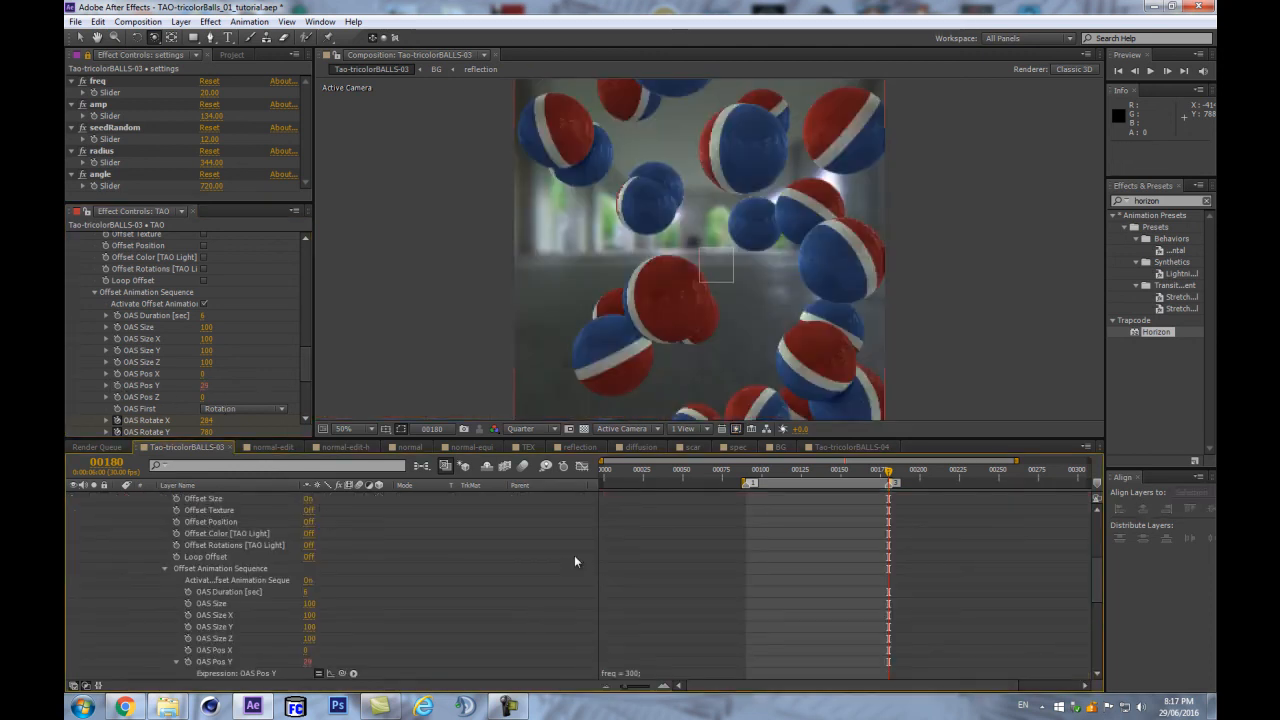
{"action": "scroll", "coordinate": [656, 589], "scroll_direction": "down", "scroll_amount": 3}
{"action": "left_click", "coordinate": [640, 605]}
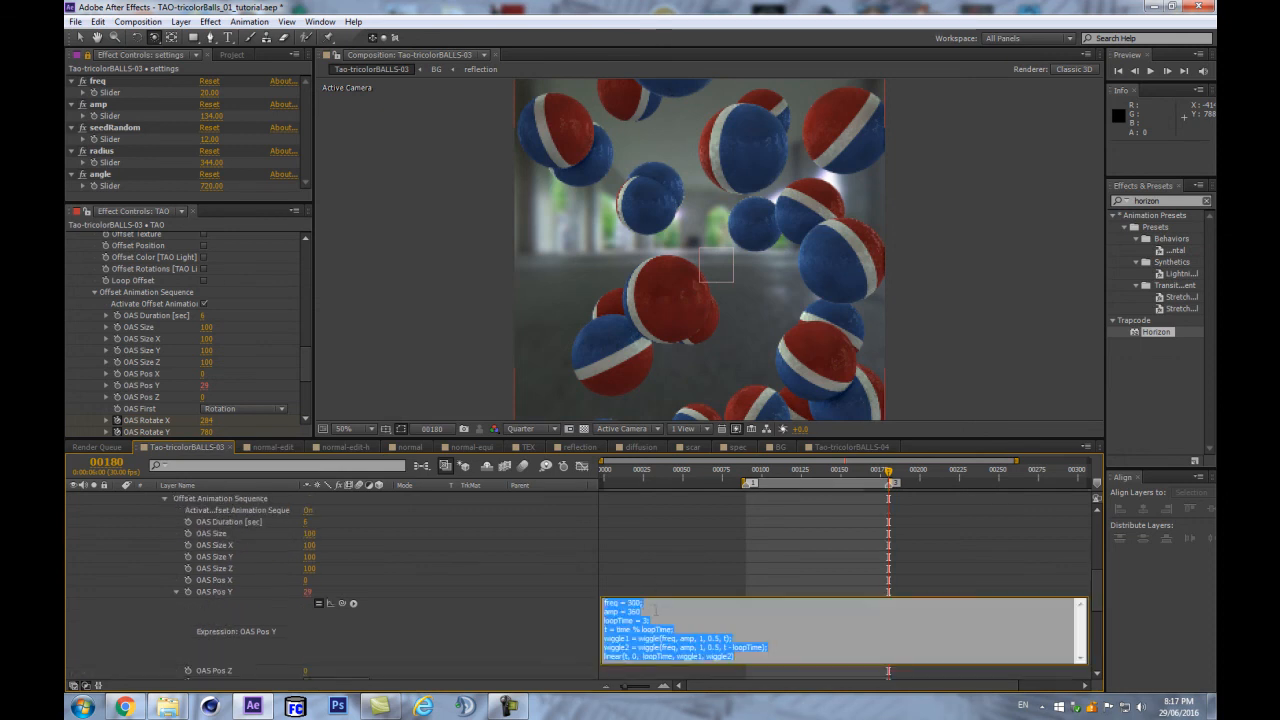
{"action": "left_click", "coordinate": [684, 613]}
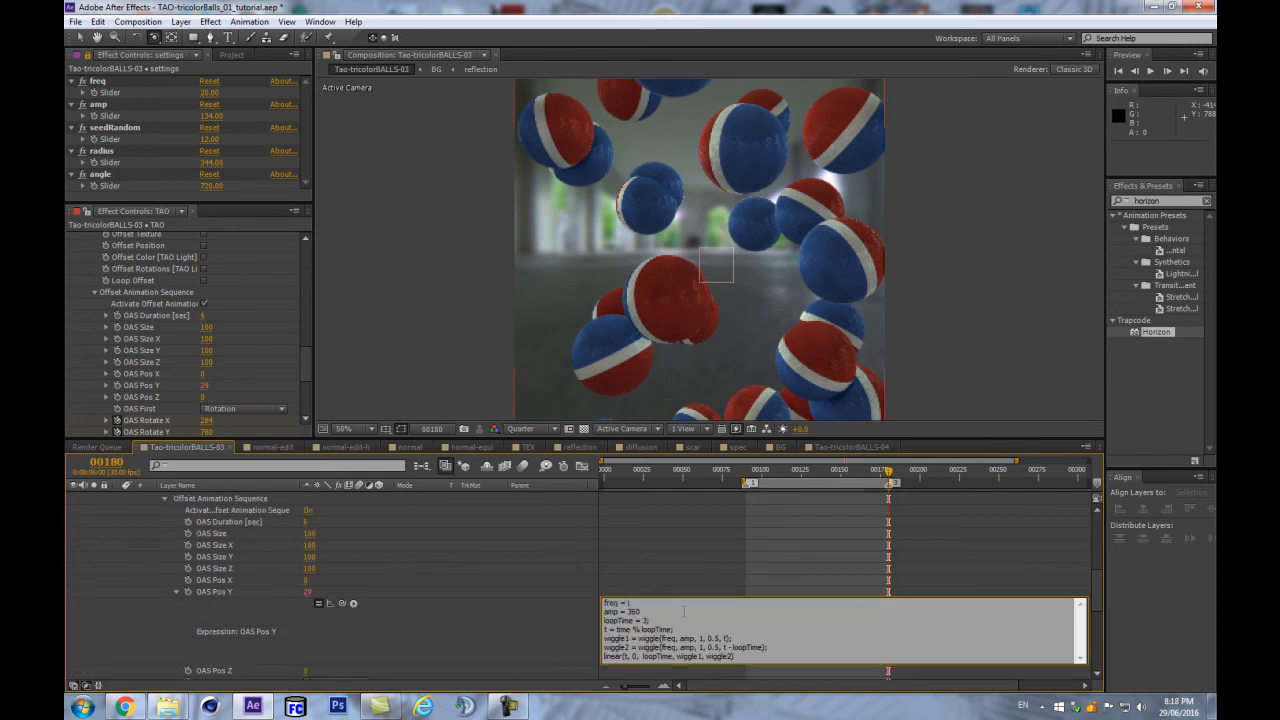
{"action": "left_click", "coordinate": [510, 550]}
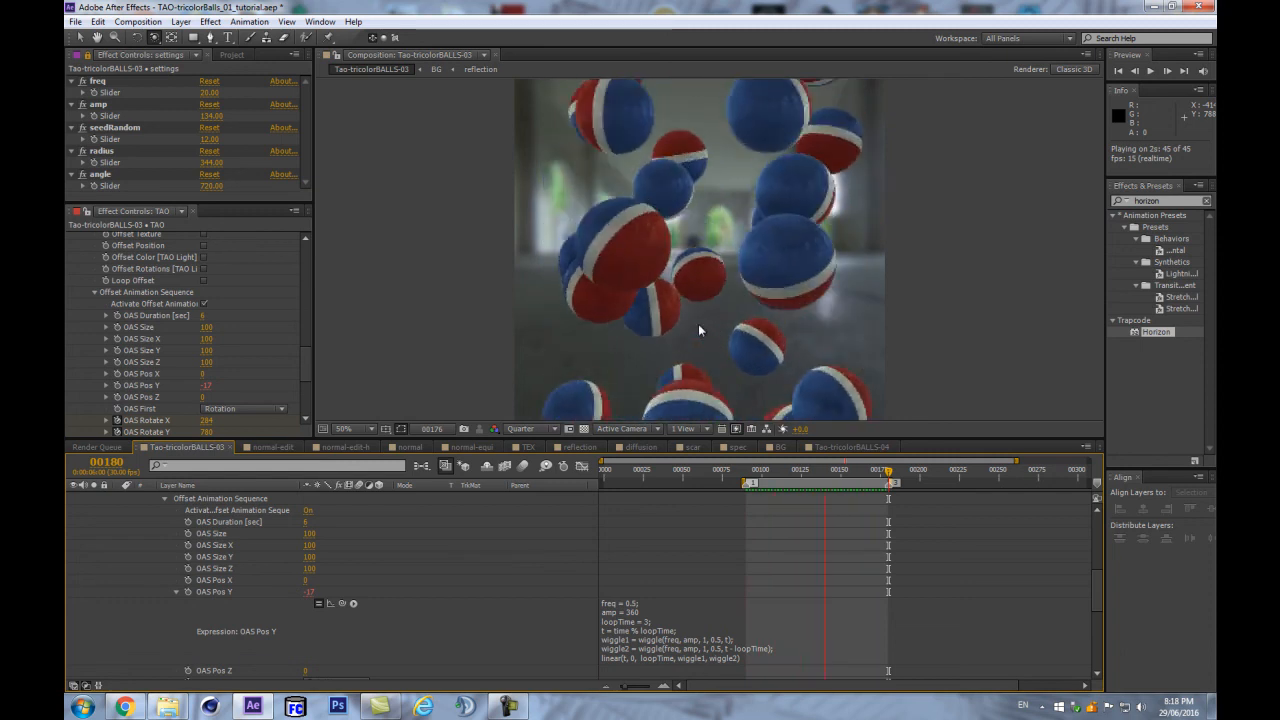
{"action": "key", "text": "space"}
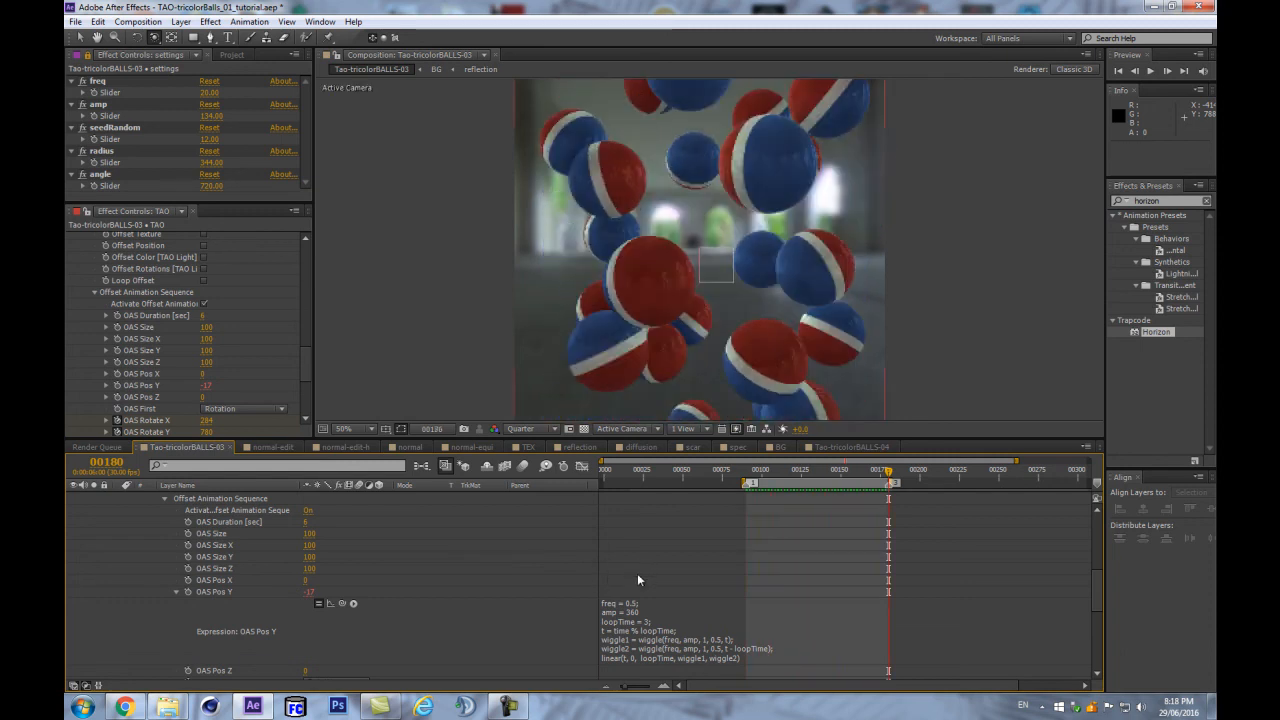
Move the wiggle expression from OAS Pos Y to OAS Pos X and preview the loop
{"action": "left_click", "coordinate": [658, 624]}
{"action": "key", "text": "BackSpace"}
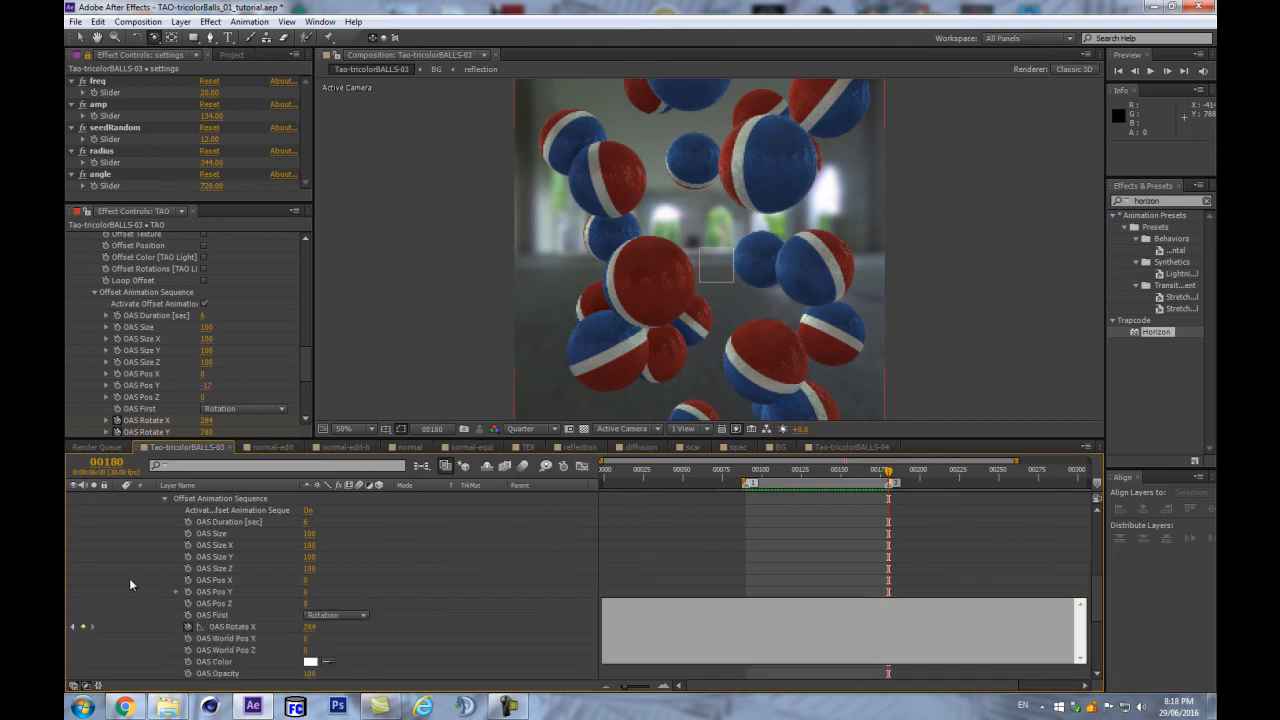
{"action": "left_click", "coordinate": [187, 580], "text": "alt"}
{"action": "type", "text": "freq = 0.5;"}
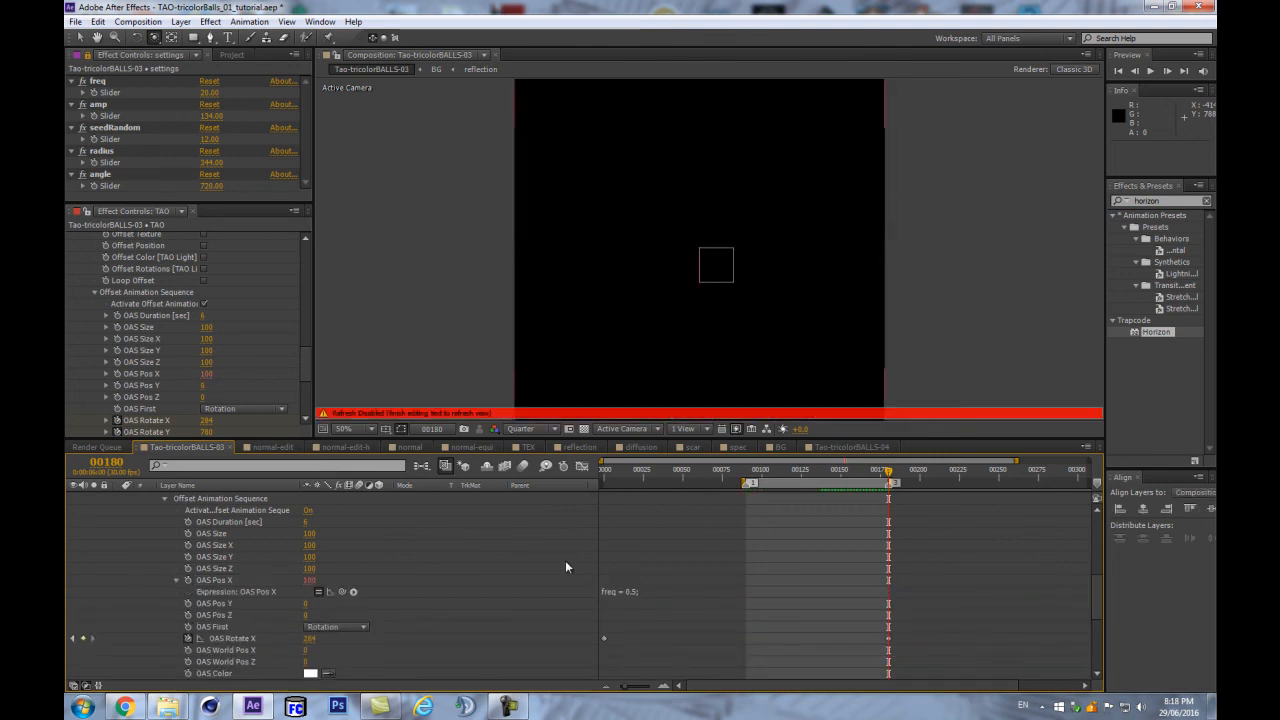
{"action": "key", "text": "KP_0"}
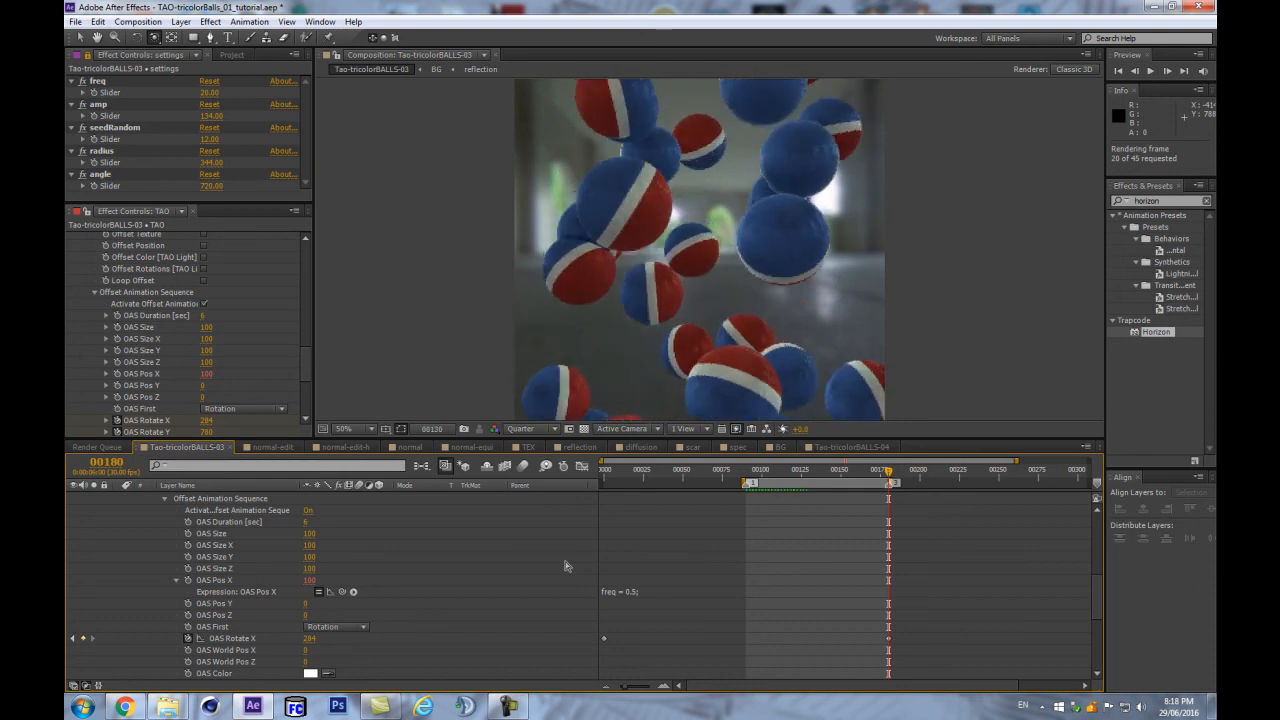
Move the wiggle expression from OAS Pos X to OAS Pos Z and preview the loop
{"action": "left_click", "coordinate": [682, 589]}
{"action": "key", "text": "BackSpace"}
{"action": "left_click", "coordinate": [164, 577]}
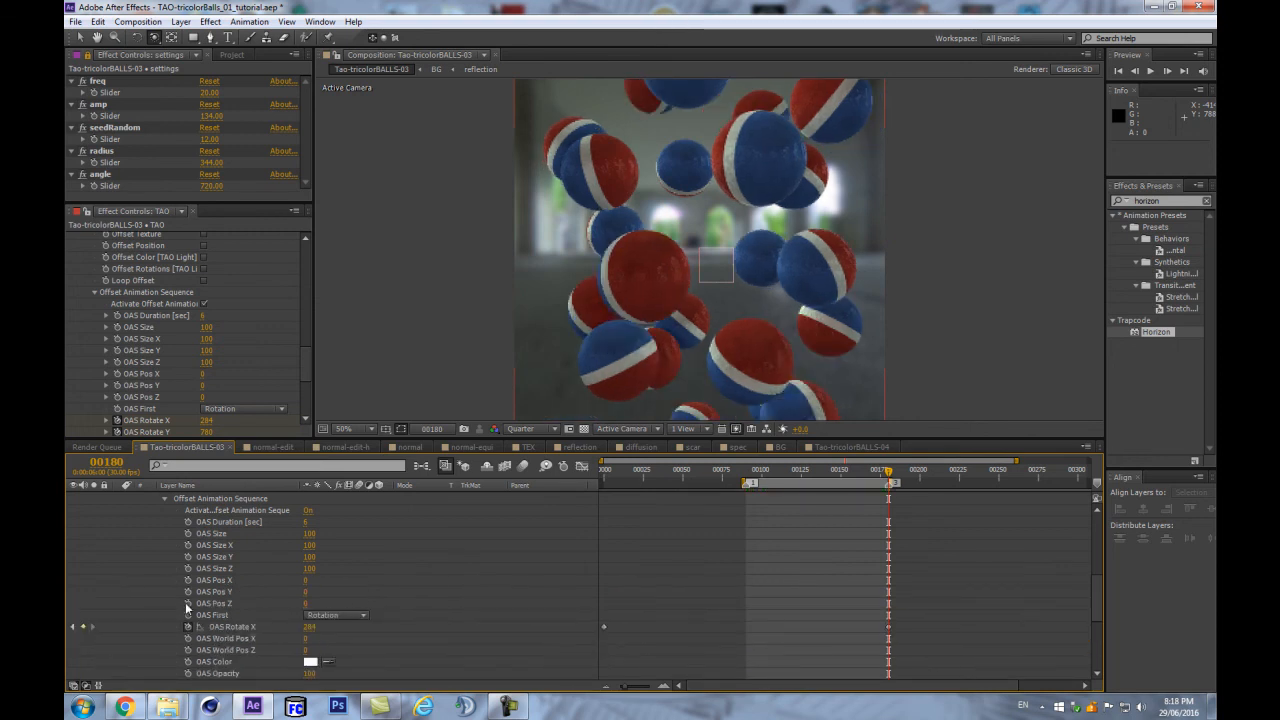
{"action": "left_click", "coordinate": [185, 602]}
{"action": "key", "text": "ctrl+v"}
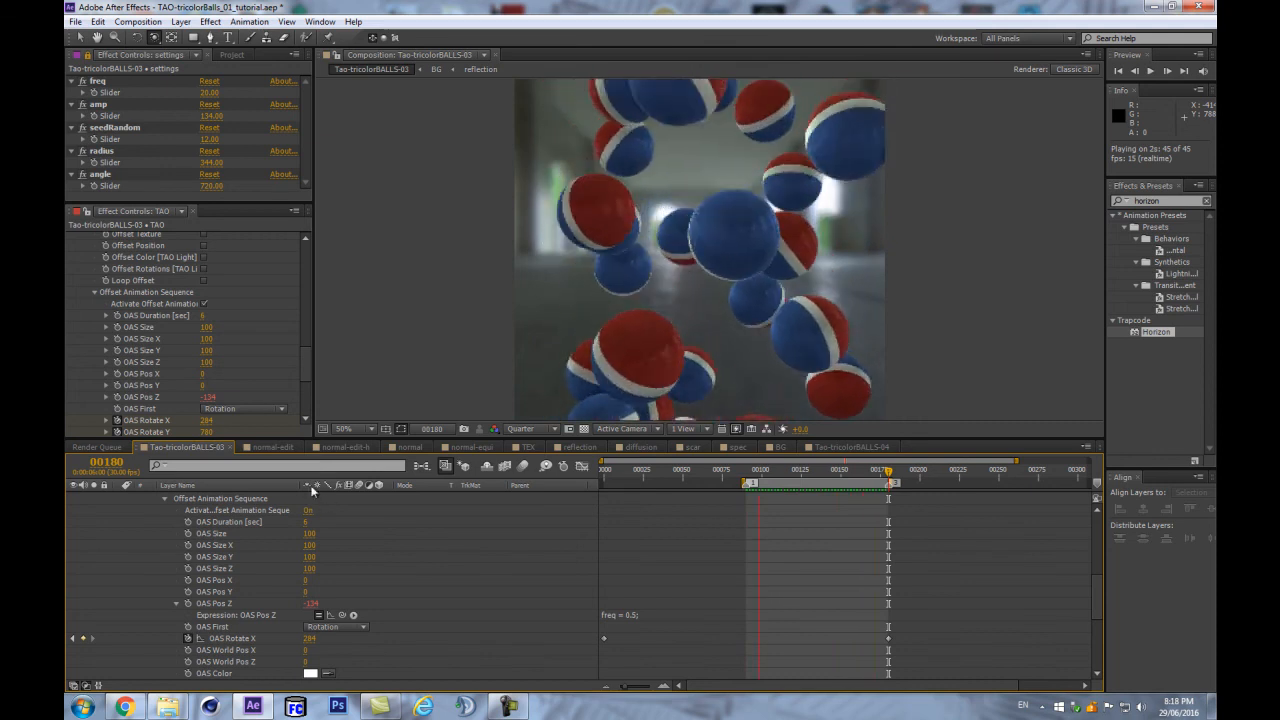
Set OAS First to Position and preview the loop
{"action": "left_click", "coordinate": [343, 626]}
{"action": "left_click", "coordinate": [339, 656]}
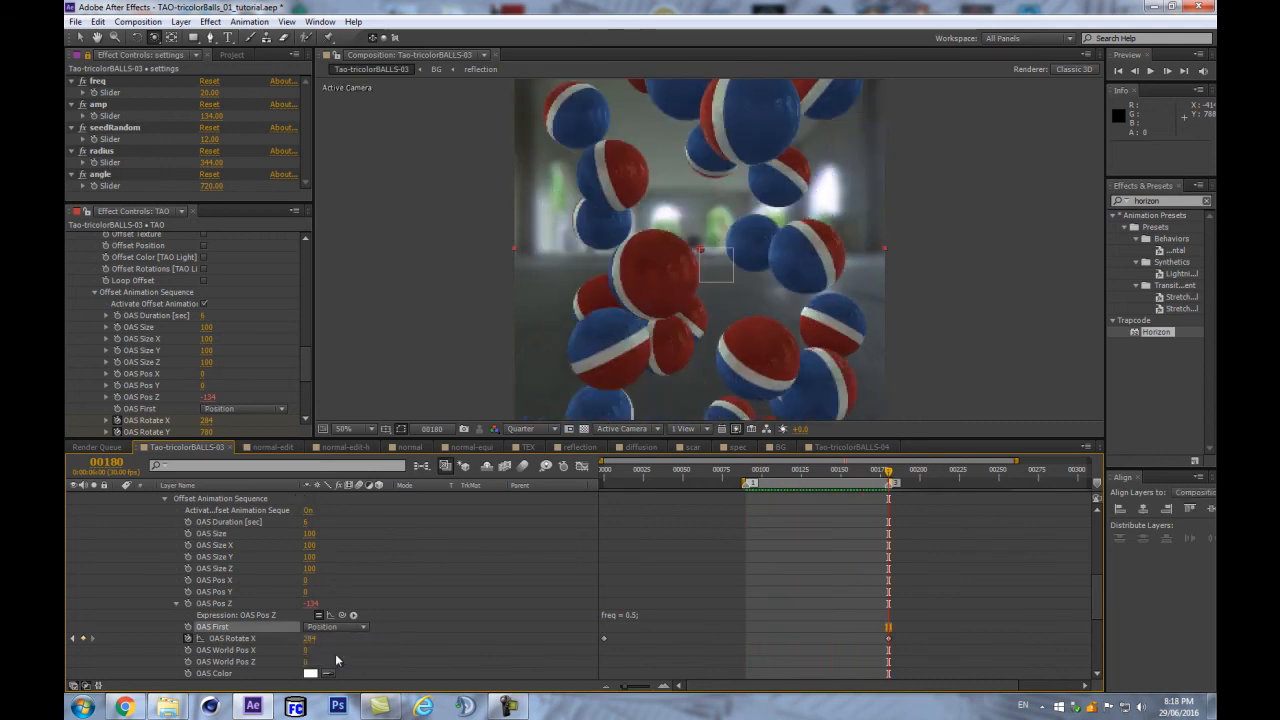
{"action": "scroll", "coordinate": [202, 628], "scroll_direction": "down", "scroll_amount": 1}
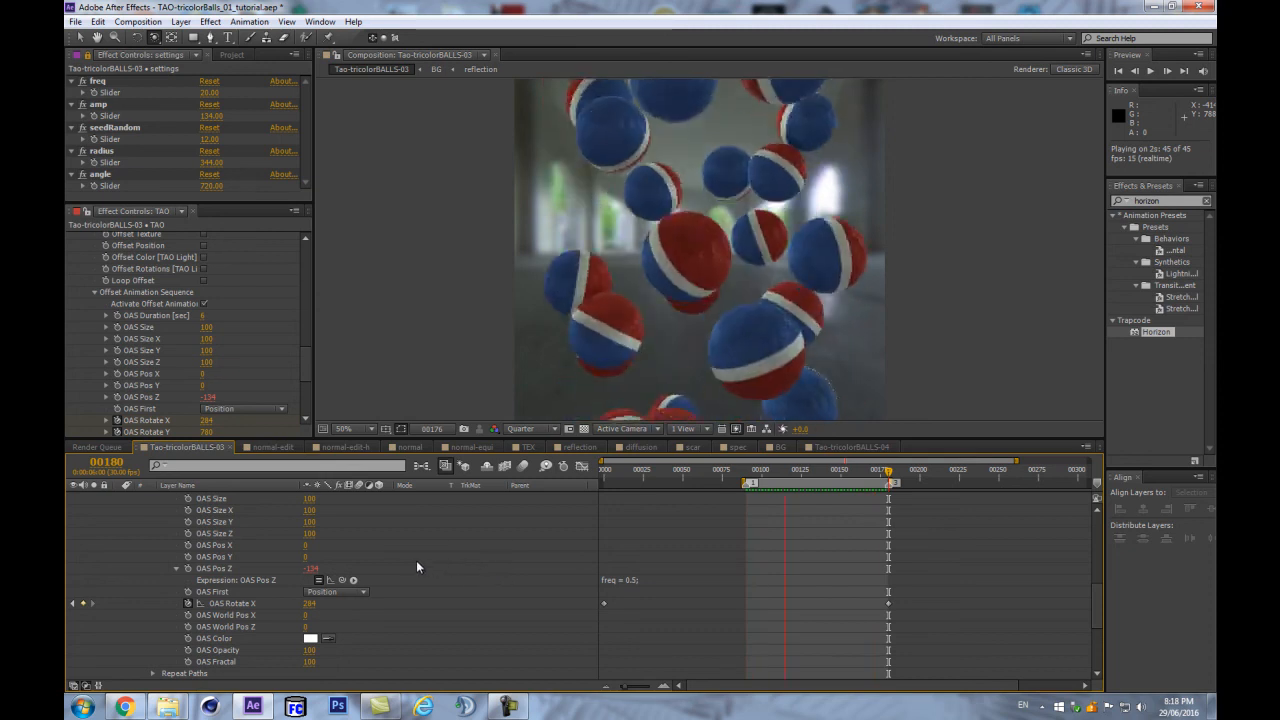
{"action": "key", "text": "Tab"}
{"action": "left_click", "coordinate": [462, 589]}
{"action": "key", "text": "KP_0"}
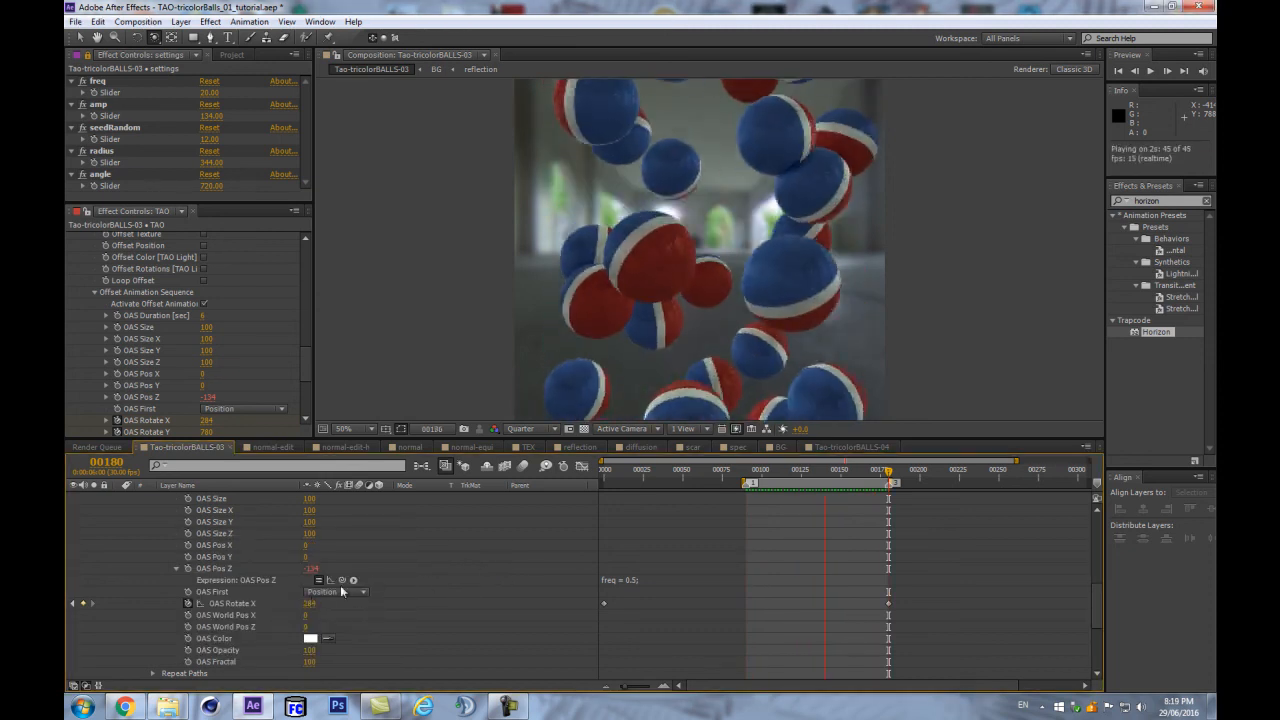
Set amp to 960 in the OAS Pos Z expression and preview the stronger wiggle
{"action": "left_click", "coordinate": [651, 581]}
{"action": "left_click", "coordinate": [645, 600]}
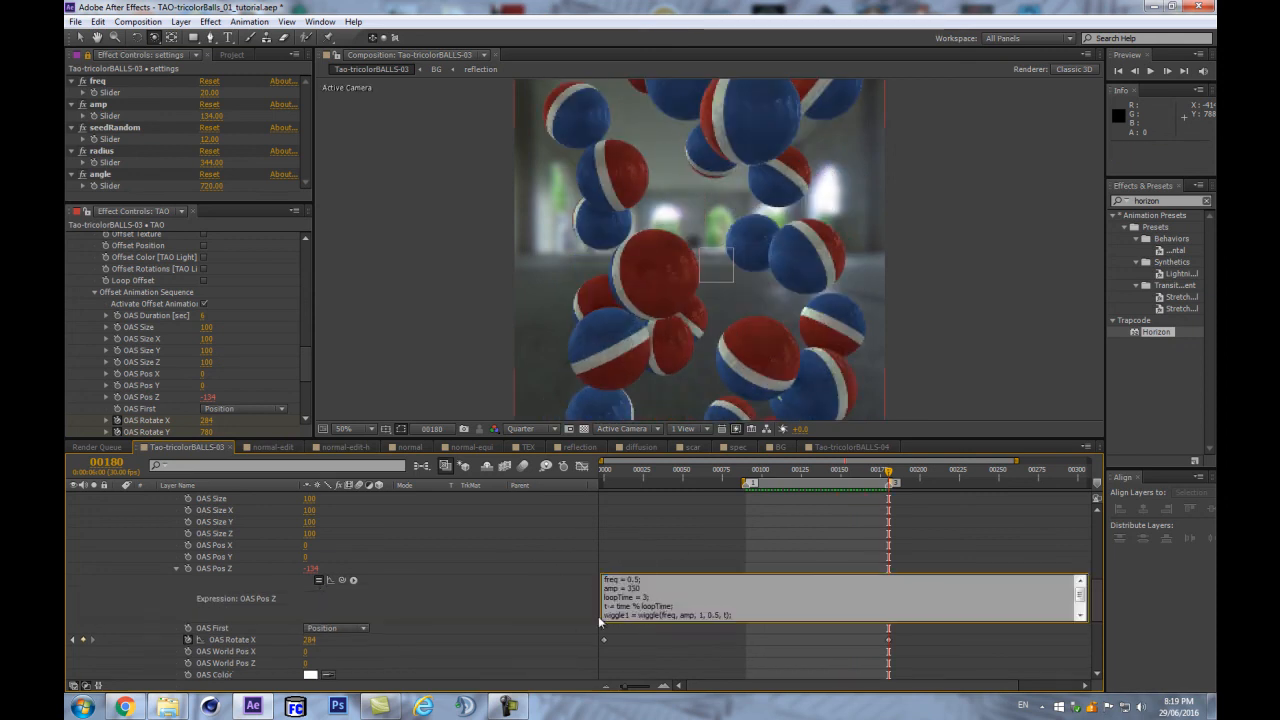
{"action": "type", "text": "6"}
{"action": "left_click", "coordinate": [540, 597]}
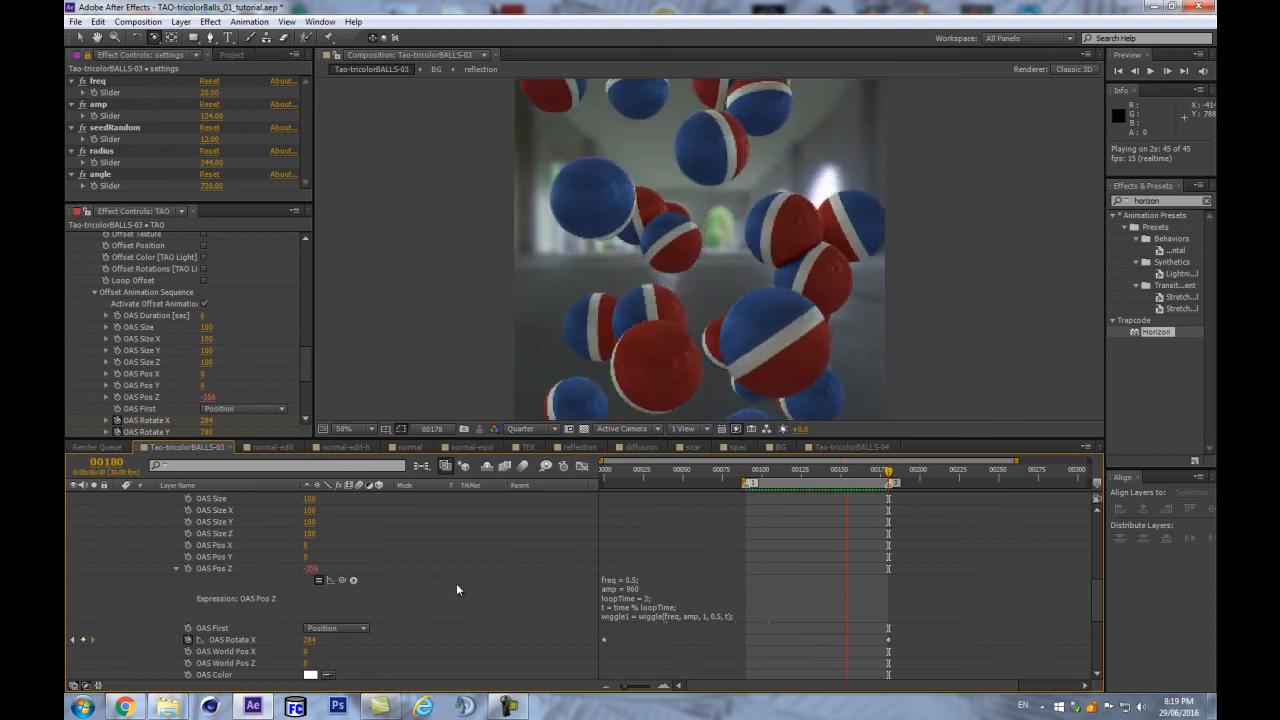
{"action": "key", "text": "space"}
Collapse the [TAO] layer's properties and preview the loop with the Tao Segment settings in view
{"action": "scroll", "coordinate": [246, 554], "scroll_direction": "down", "scroll_amount": 1}
{"action": "scroll", "coordinate": [246, 554], "scroll_direction": "up", "scroll_amount": 2}
{"action": "scroll", "coordinate": [134, 518], "scroll_direction": "up", "scroll_amount": 5}
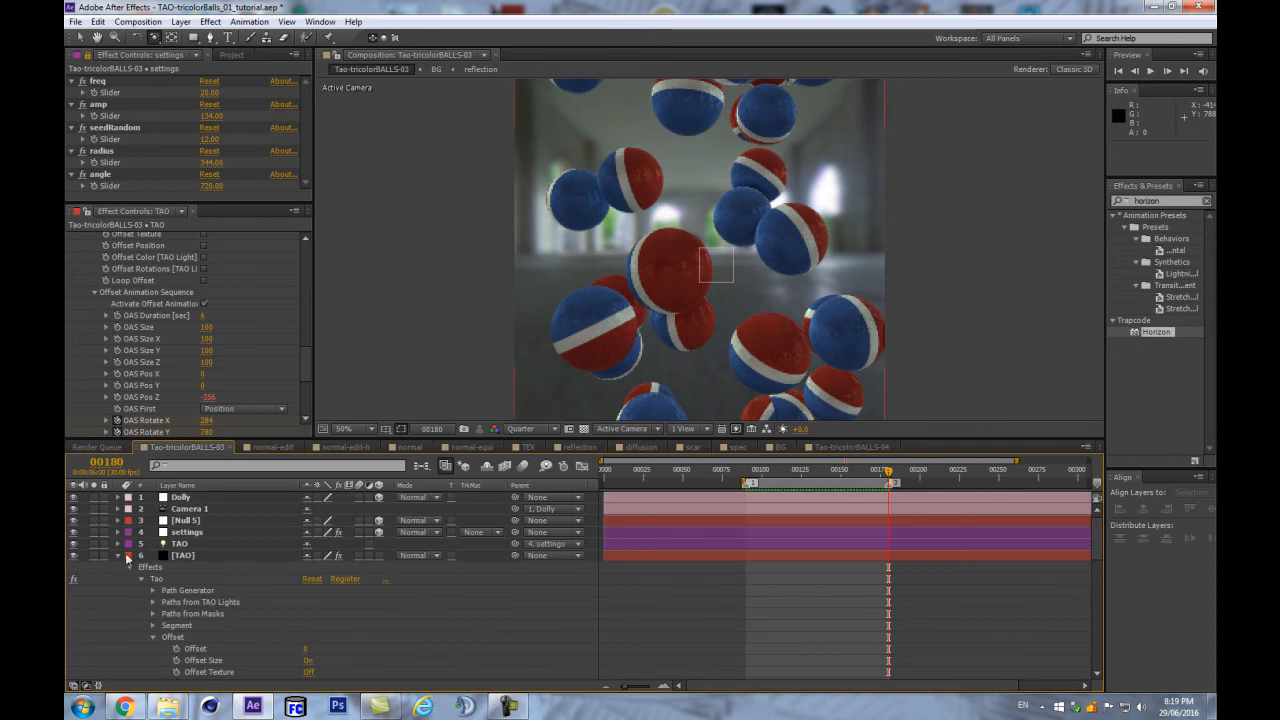
{"action": "left_click", "coordinate": [118, 555]}
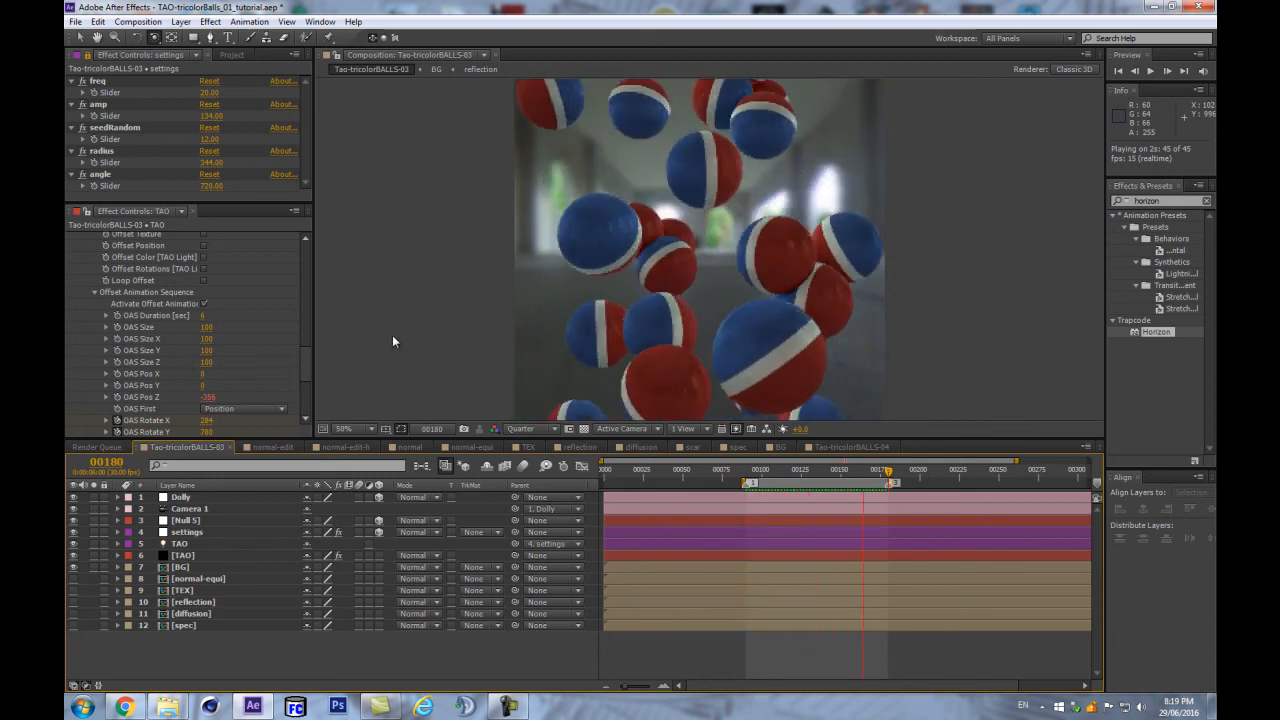
{"action": "left_click_drag", "start_coordinate": [302, 361], "coordinate": [304, 284]}
{"action": "key", "text": "KP_0"}
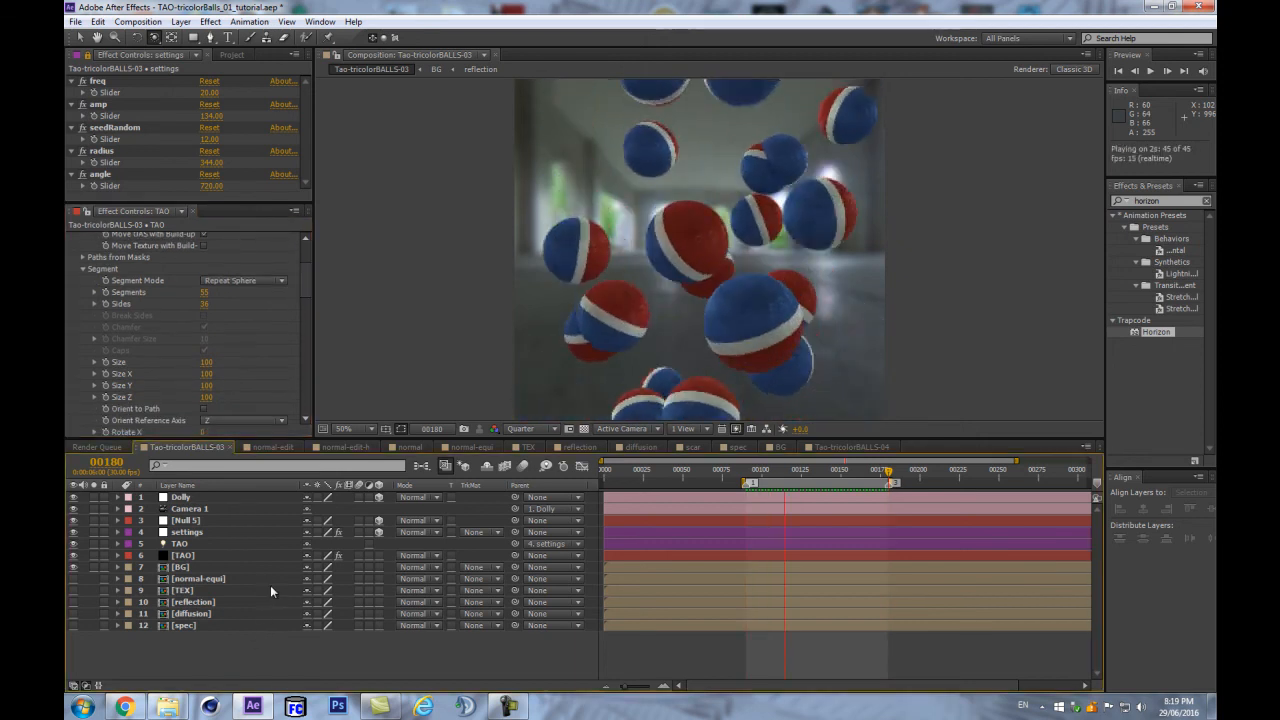